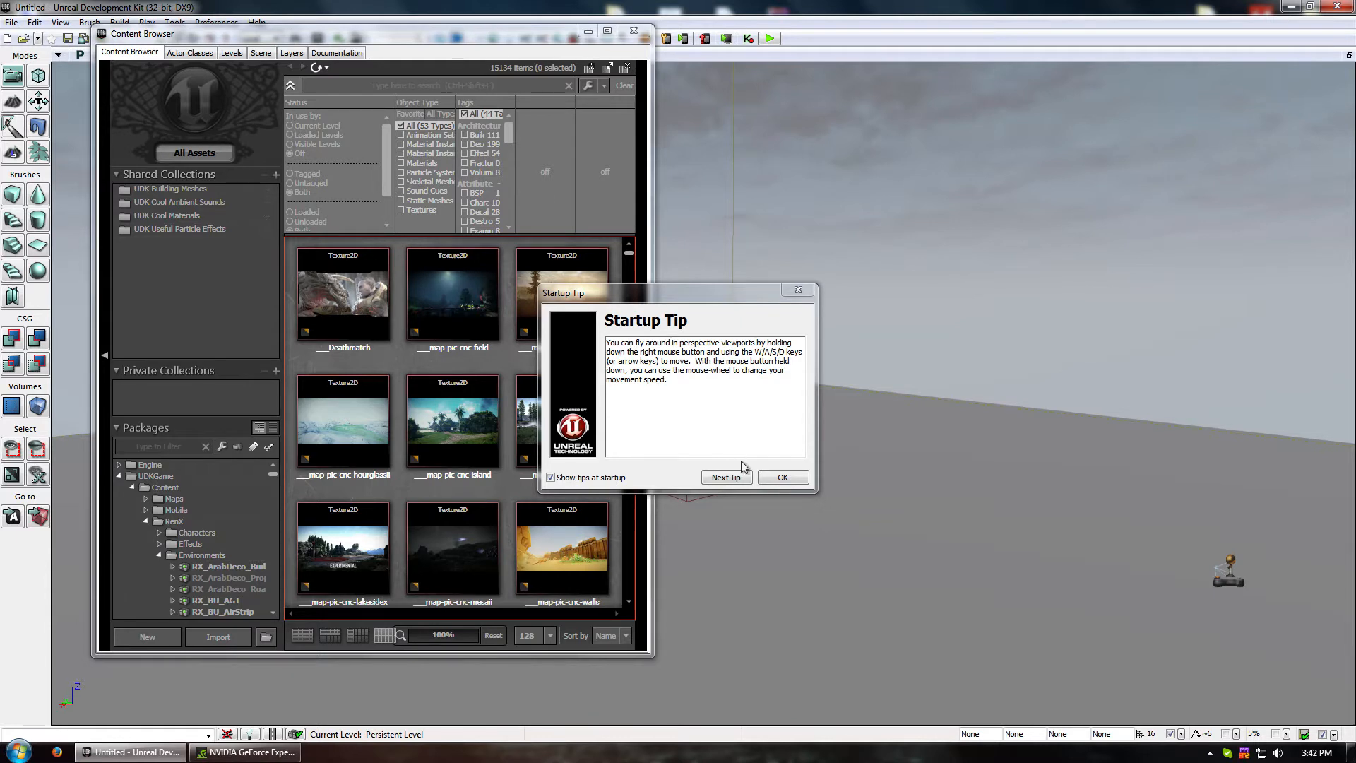
Create a new map from the Blank Map template and close the Content Browser to clear the viewport
{"action": "left_click", "coordinate": [783, 478]}
{"action": "left_click_drag", "start_coordinate": [492, 38], "coordinate": [757, 87]}
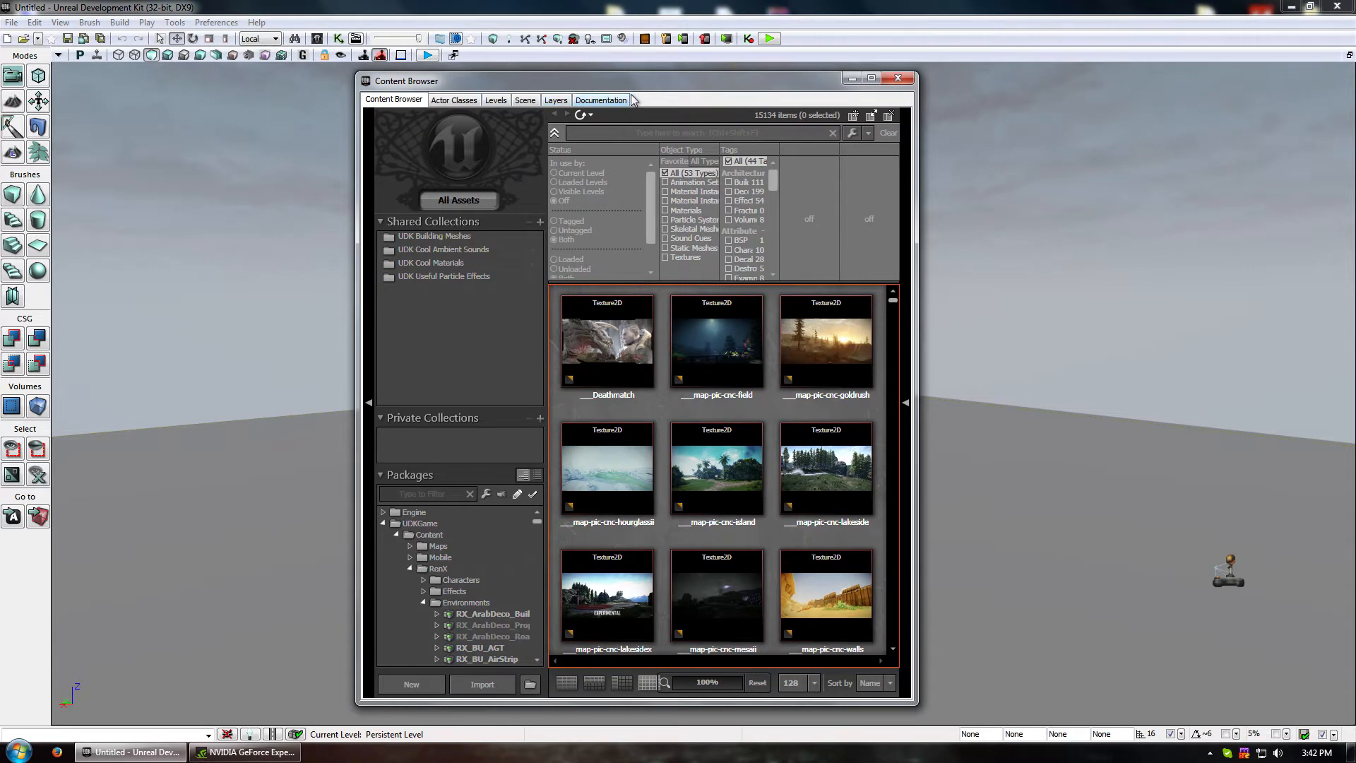
{"action": "left_click", "coordinate": [11, 22]}
{"action": "left_click", "coordinate": [67, 40]}
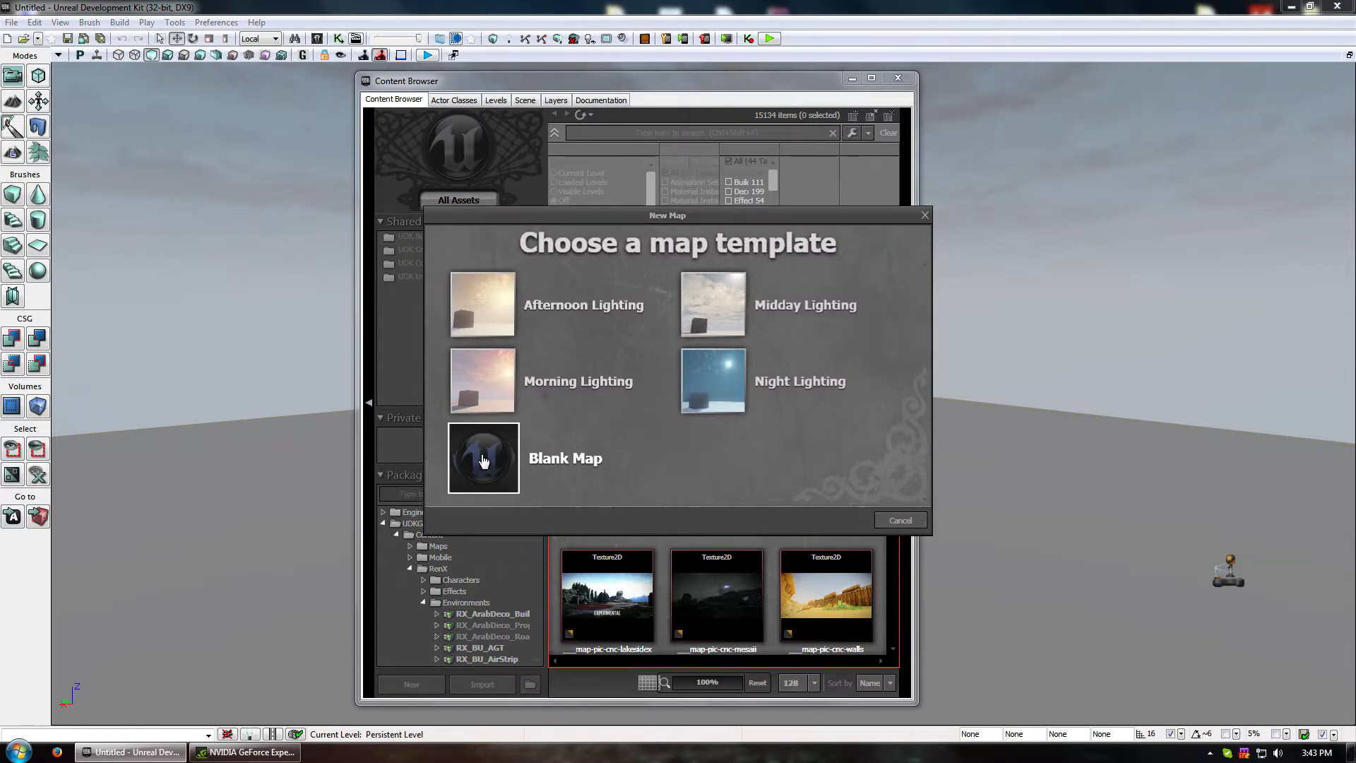
{"action": "left_click", "coordinate": [482, 461]}
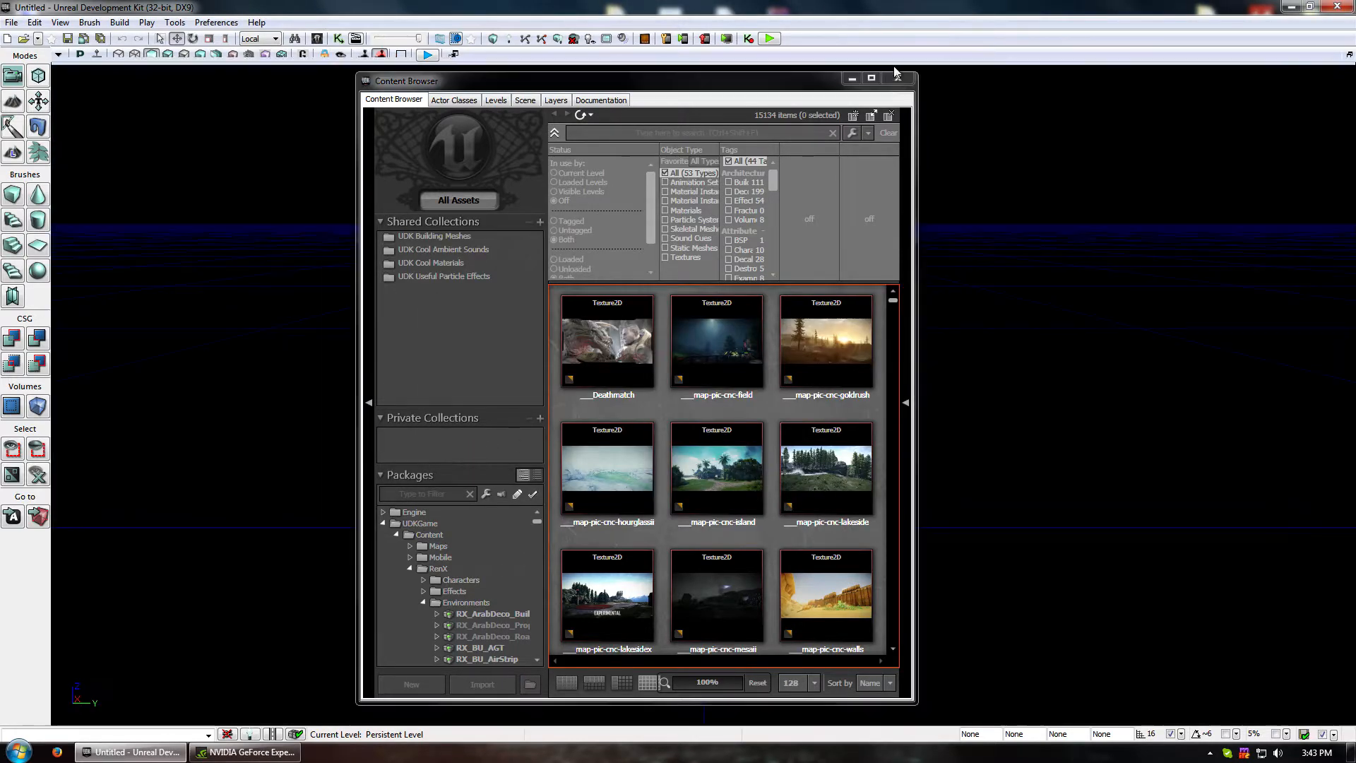
{"action": "left_click", "coordinate": [898, 77]}
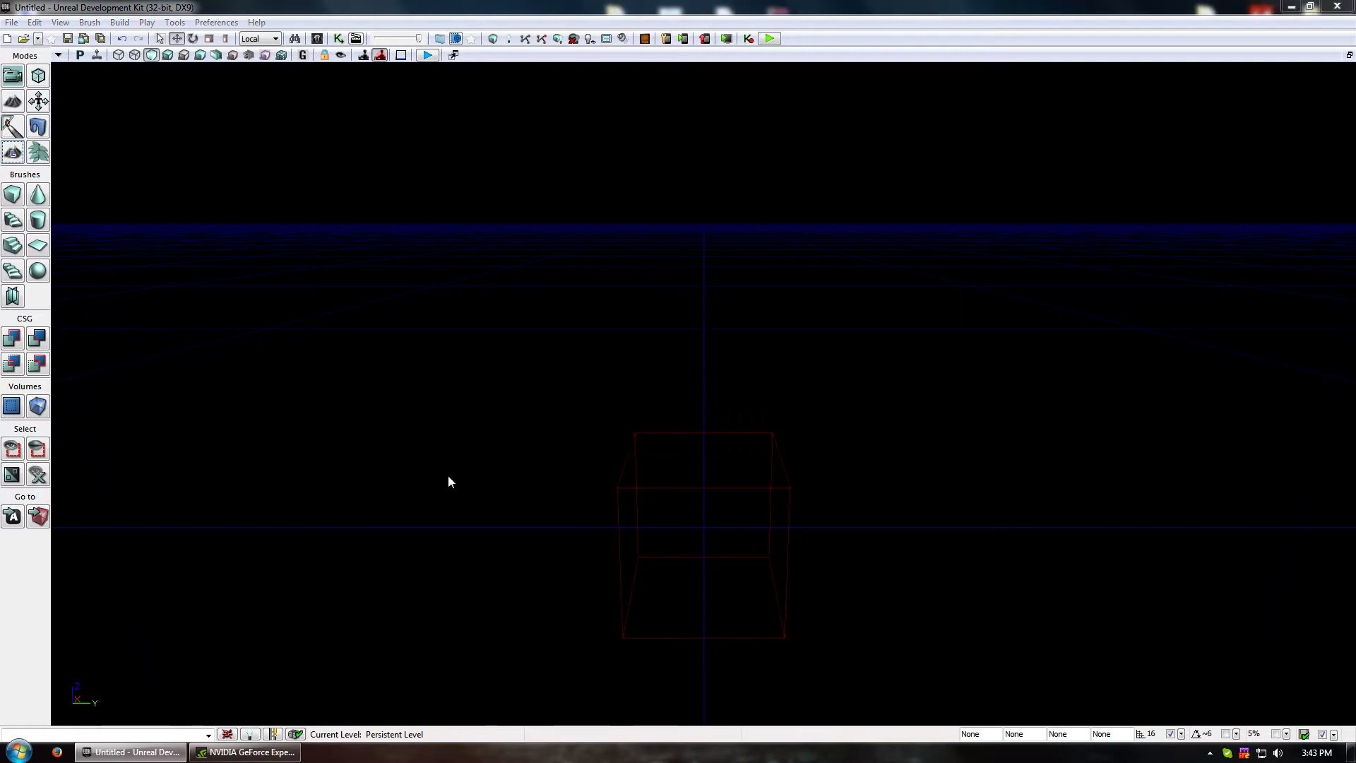
Open the Landscape Edit window and place it clear of the centre, closing the GeForce Experience program
{"action": "right_click", "coordinate": [247, 751]}
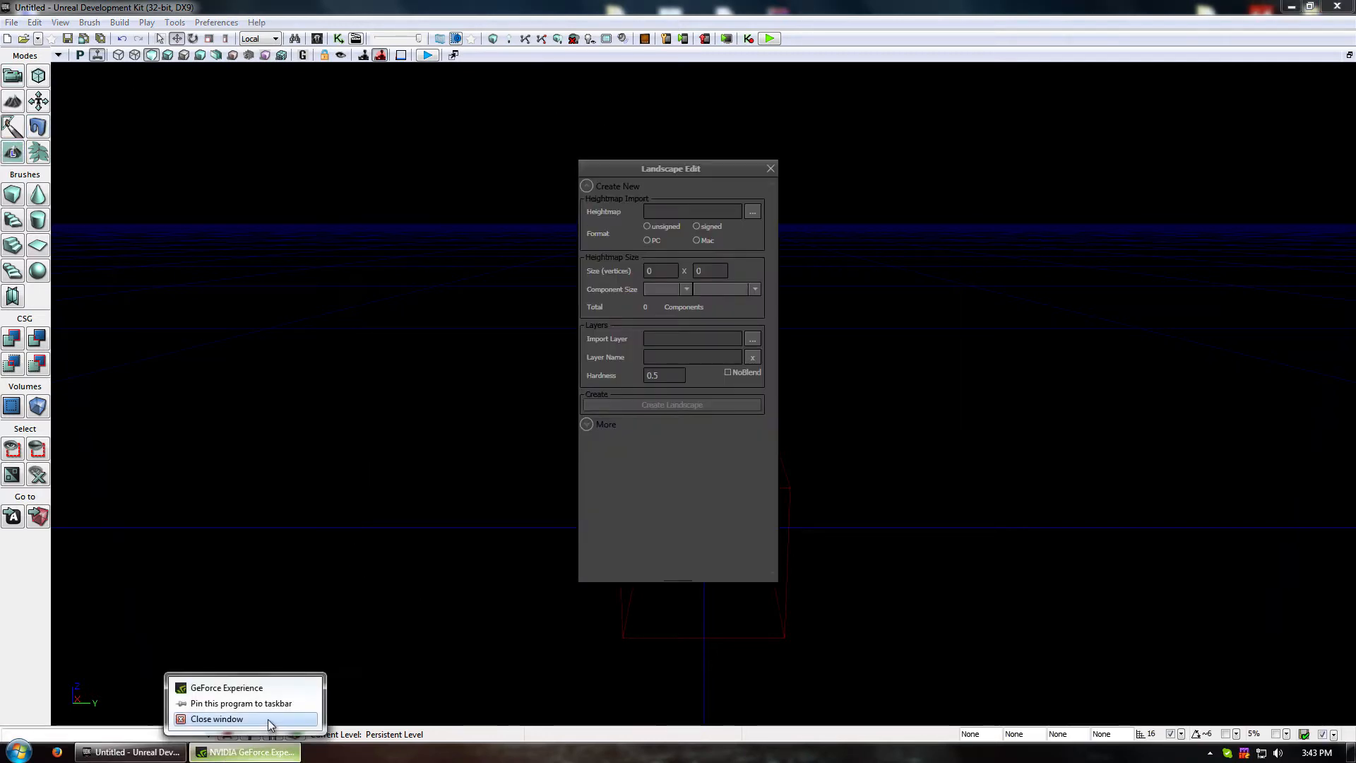
{"action": "left_click", "coordinate": [269, 719]}
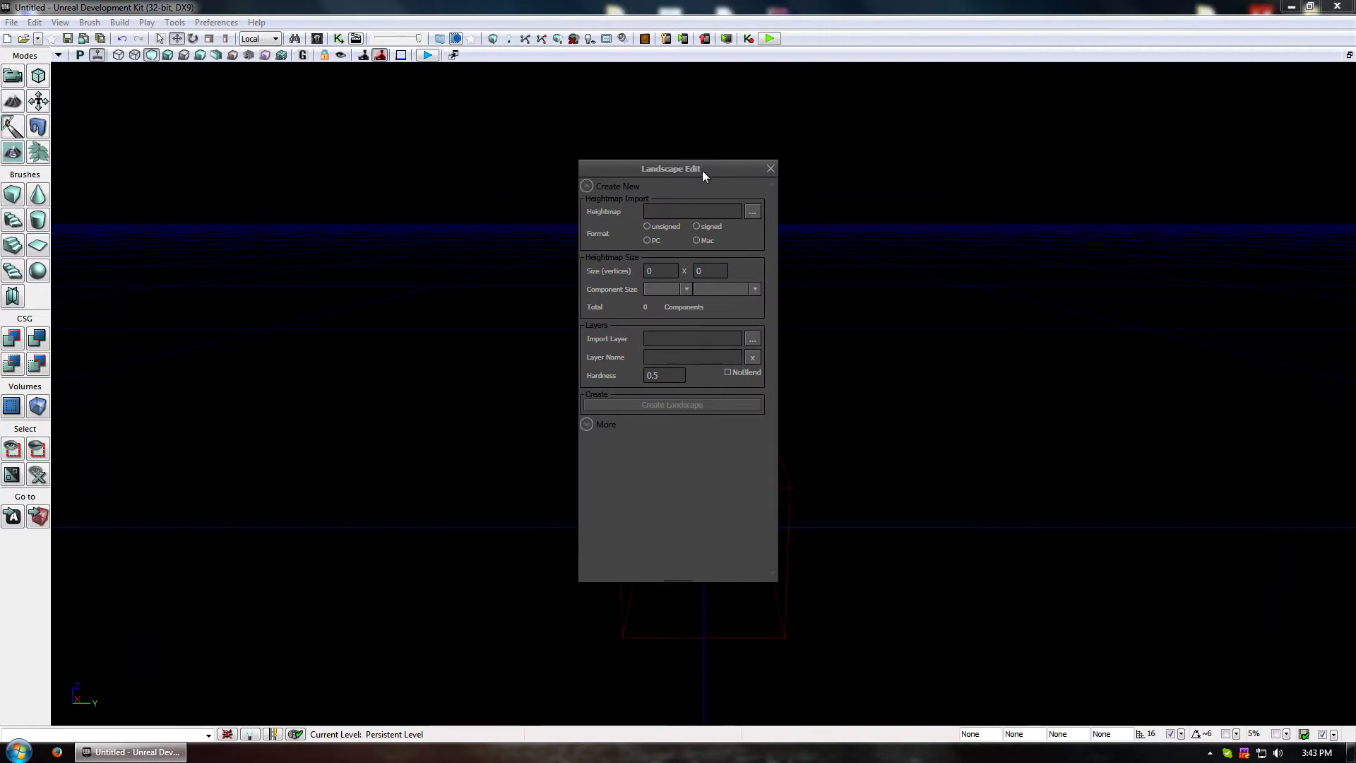
{"action": "left_click_drag", "start_coordinate": [702, 171], "coordinate": [596, 149]}
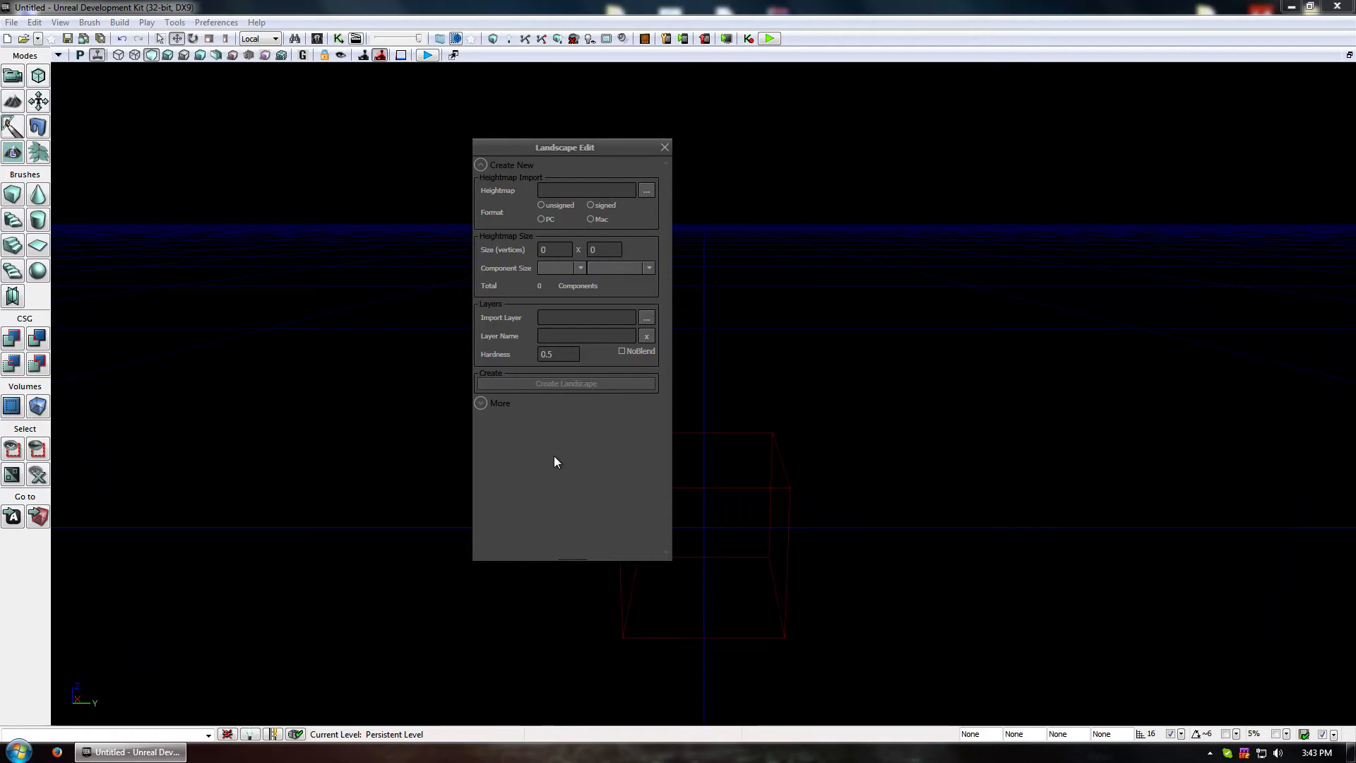
Open udk landscape scales.txt from the desktop in Notepad and place it beside the Landscape Edit window
{"action": "left_click", "coordinate": [1291, 7]}
{"action": "left_click", "coordinate": [668, 333]}
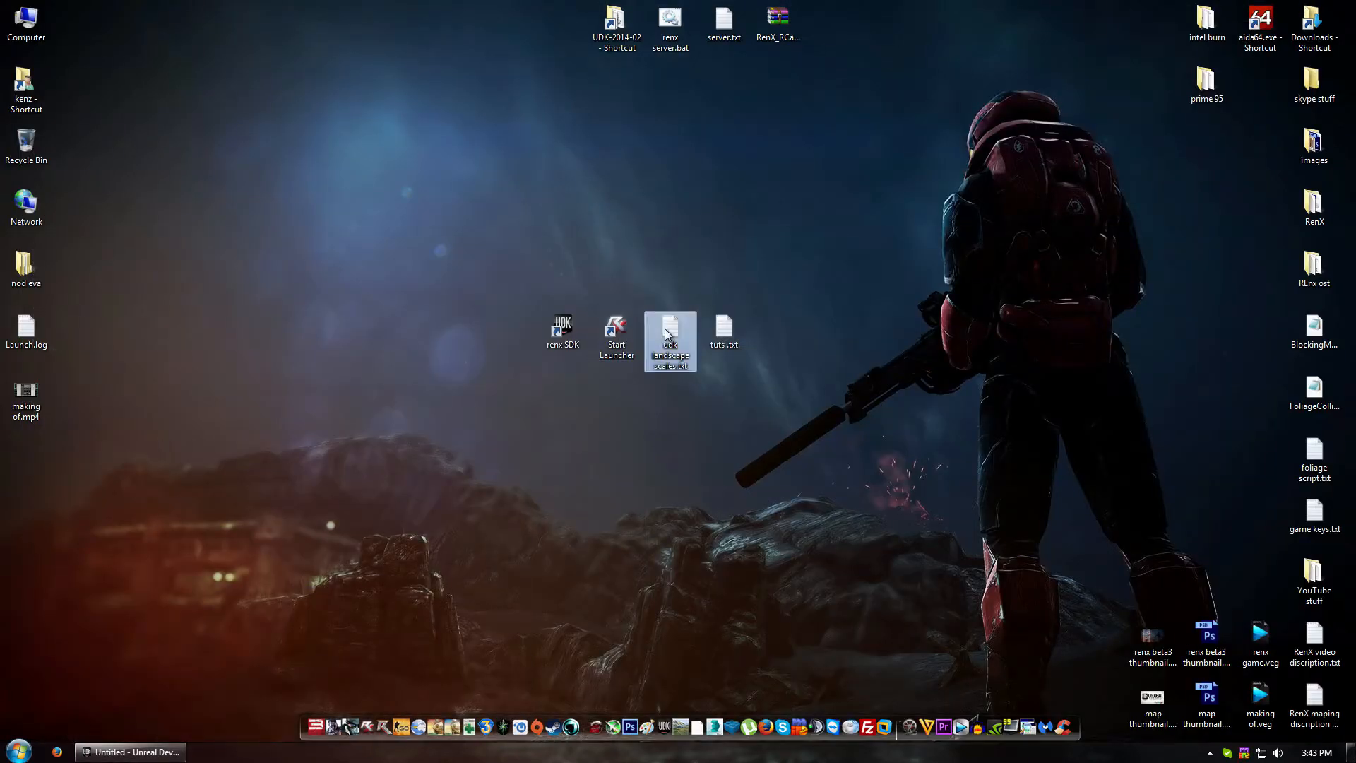
{"action": "double_click", "coordinate": [668, 328]}
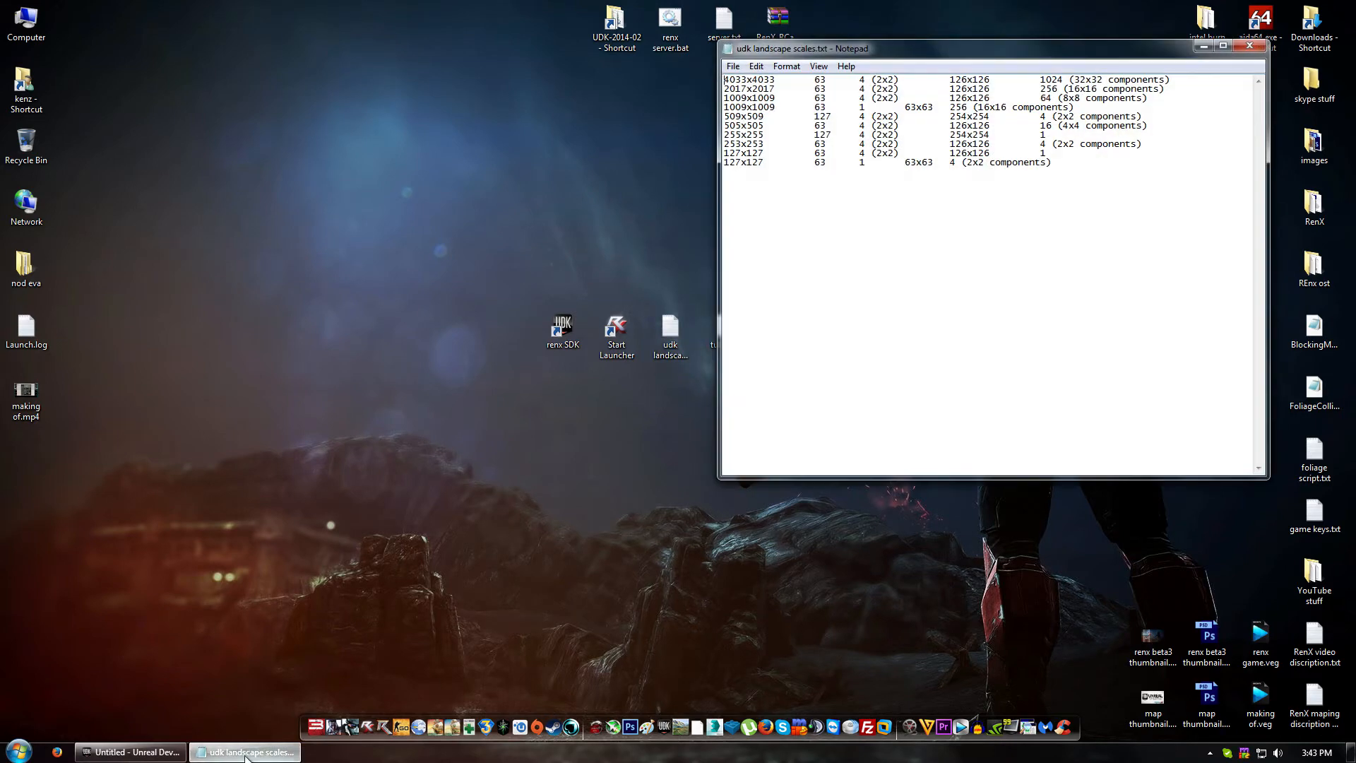
{"action": "left_click", "coordinate": [244, 752]}
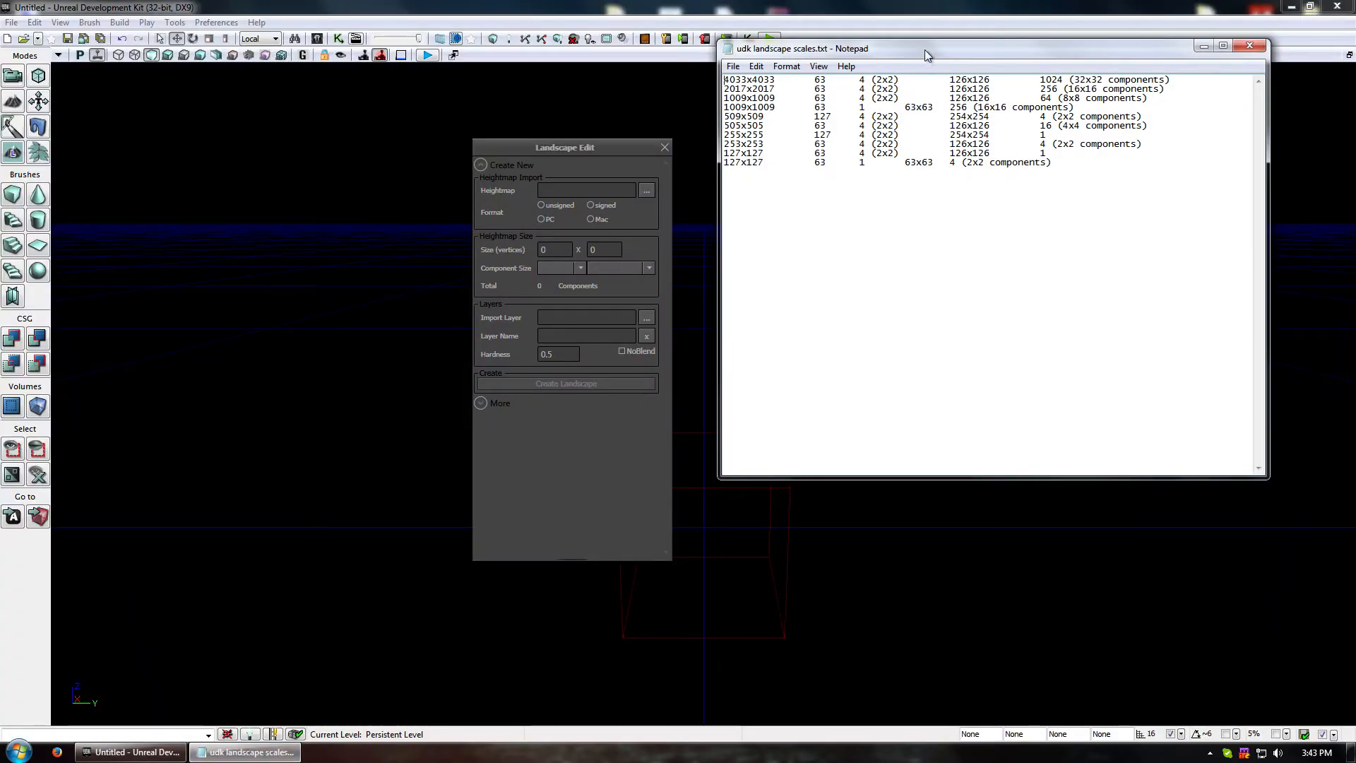
{"action": "left_click_drag", "start_coordinate": [925, 50], "coordinate": [855, 222]}
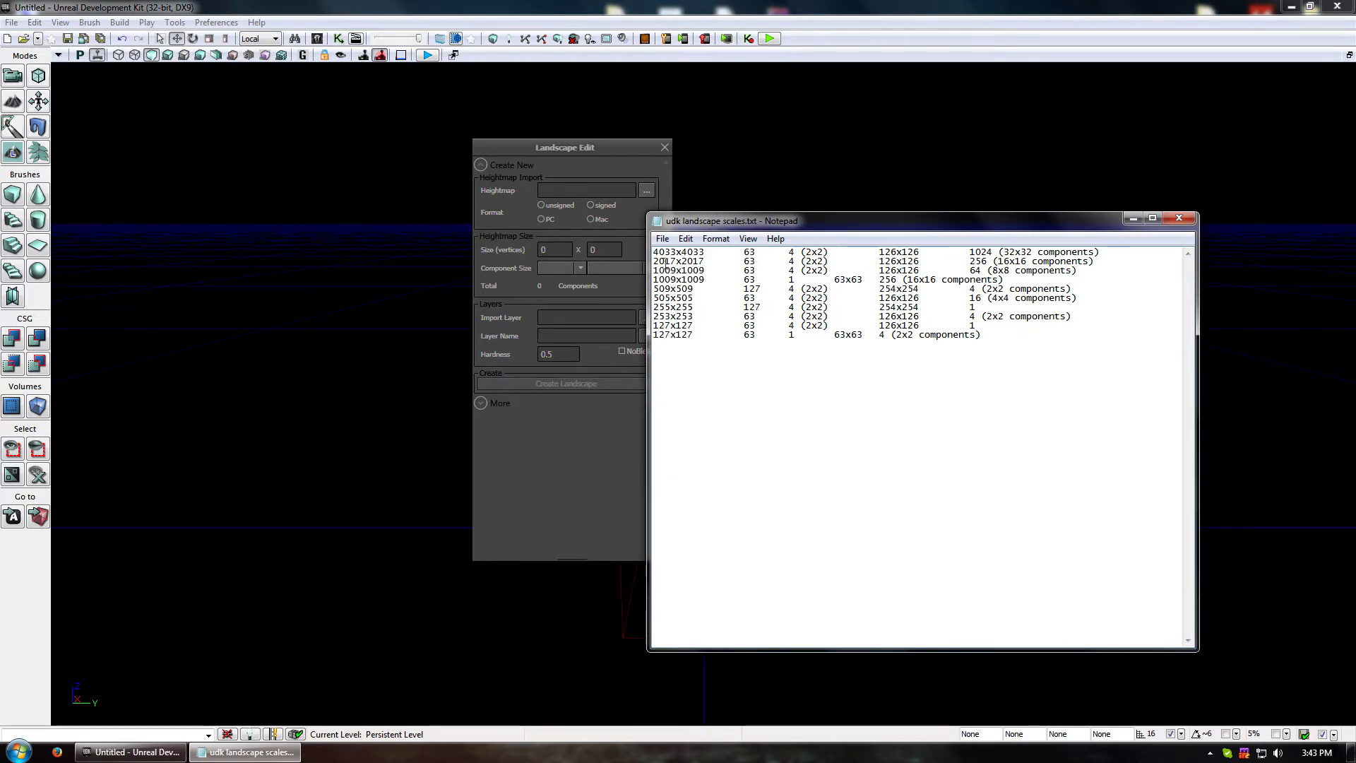
Examine the 4033x4033 and 255x255 entries in the landscape scales notes
{"action": "left_click_drag", "start_coordinate": [654, 252], "coordinate": [705, 252]}
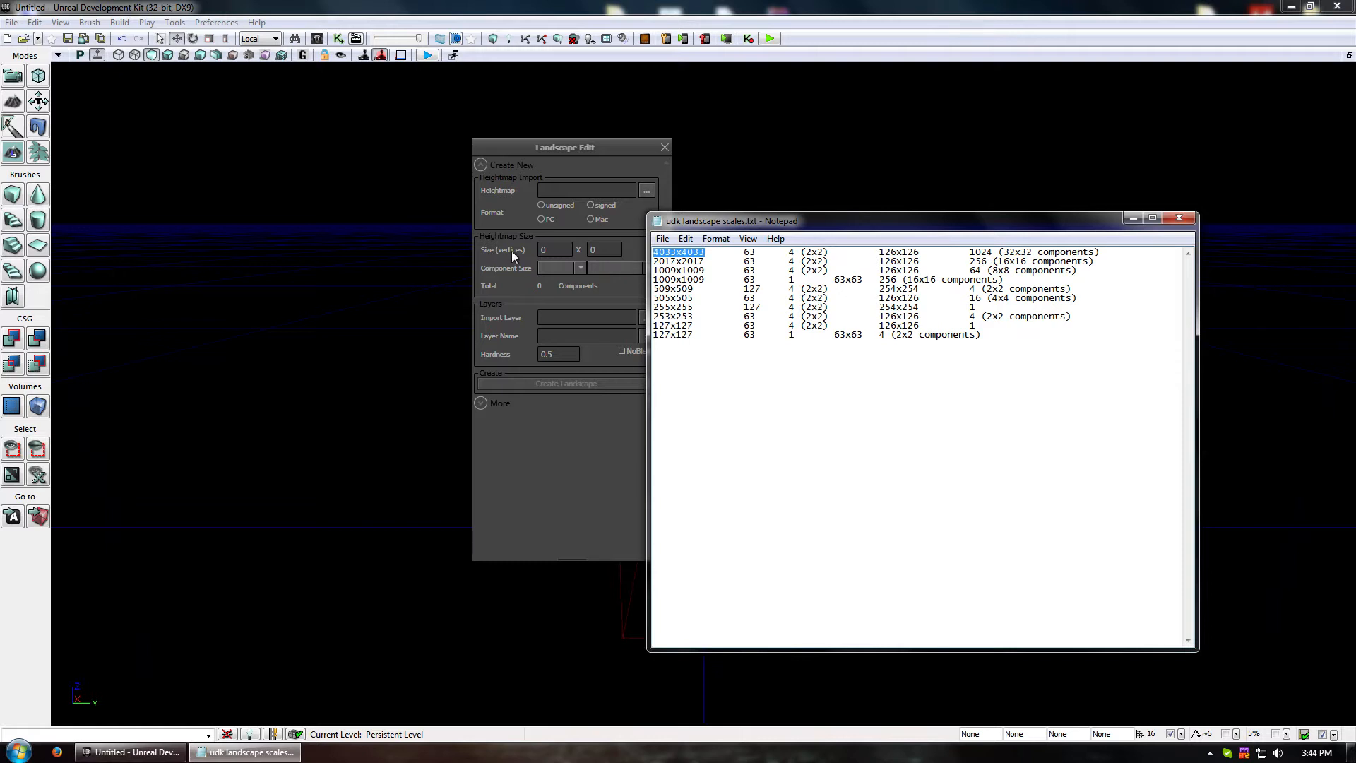
{"action": "left_click", "coordinate": [746, 286]}
{"action": "left_click_drag", "start_coordinate": [654, 307], "coordinate": [699, 308]}
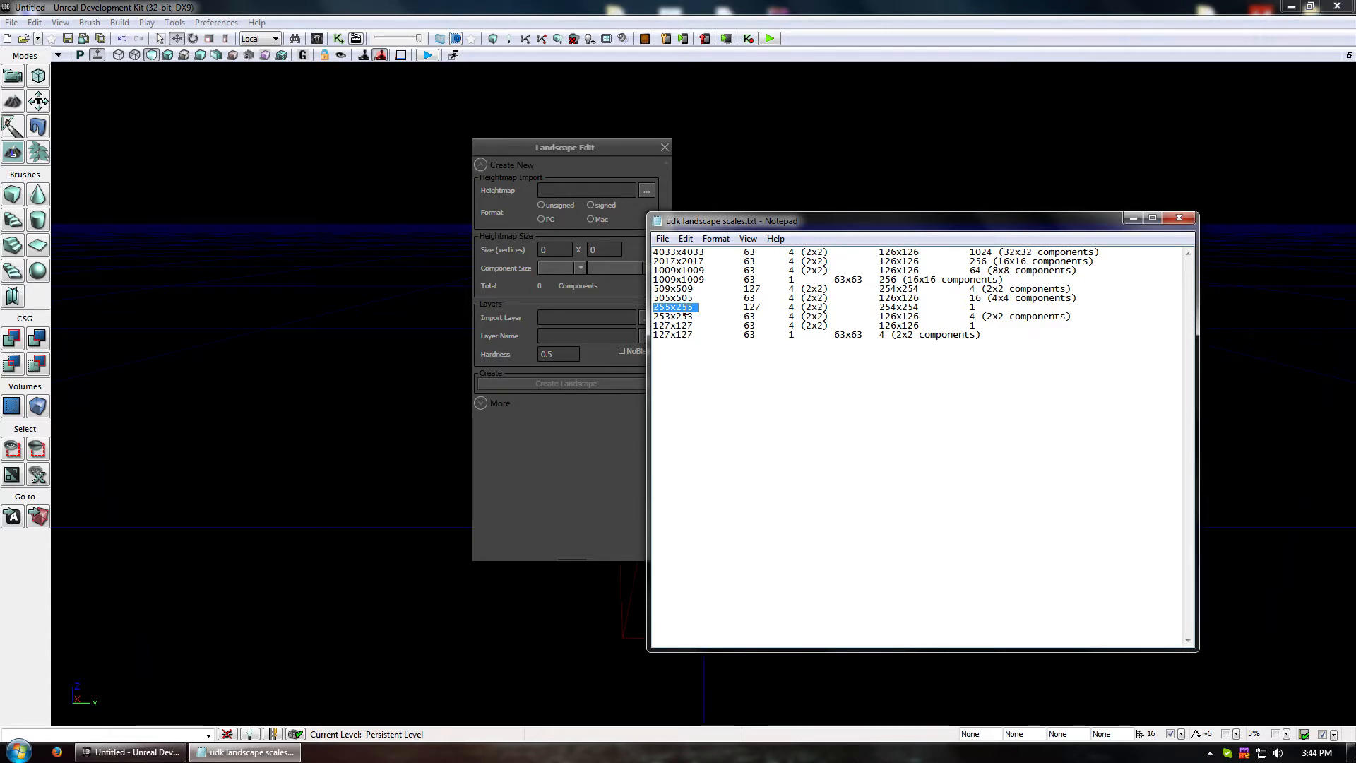
{"action": "right_click", "coordinate": [684, 309]}
{"action": "left_click", "coordinate": [739, 351]}
Set the new landscape's heightmap size to 255 x 255 vertices in the Landscape Edit window
{"action": "left_click", "coordinate": [527, 248]}
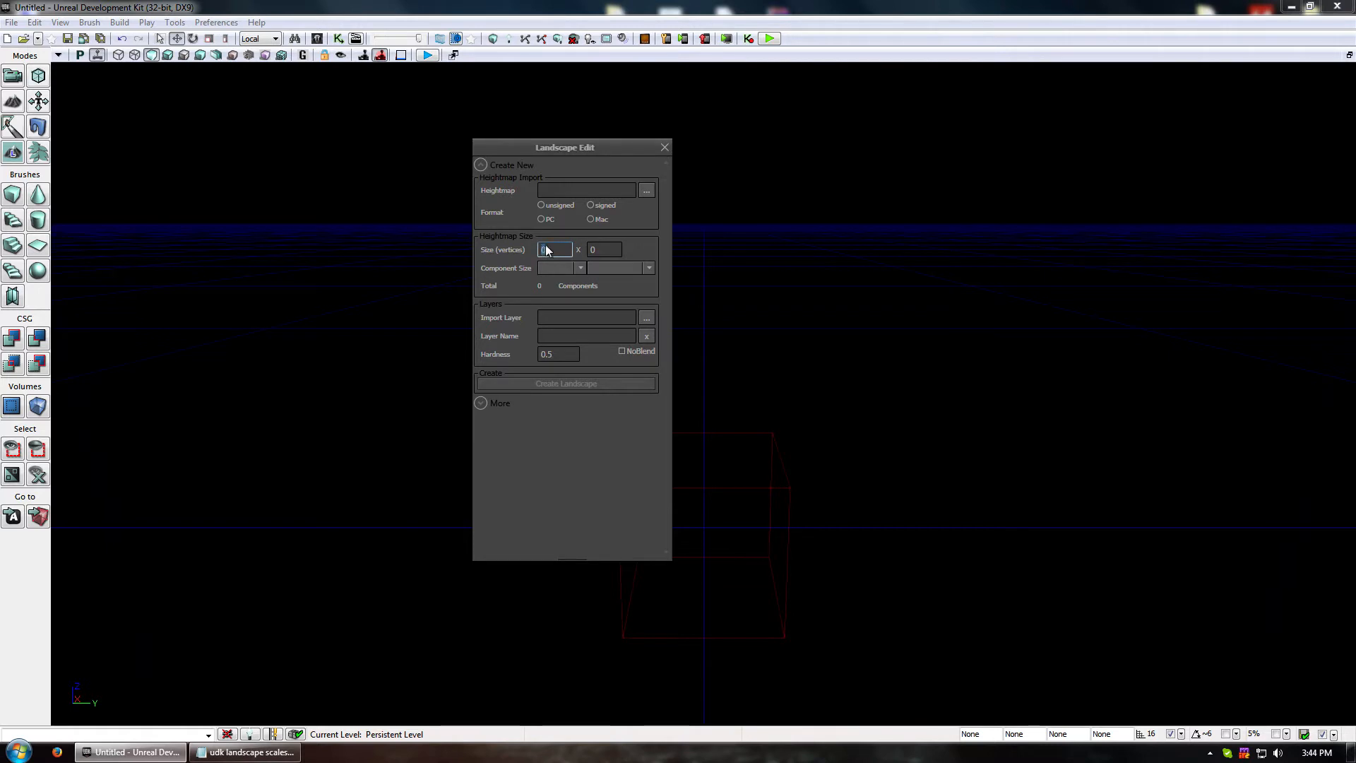
{"action": "key", "text": "Tab"}
{"action": "key", "text": "shift+Tab"}
{"action": "type", "text": "255"}
{"action": "key", "text": "Tab"}
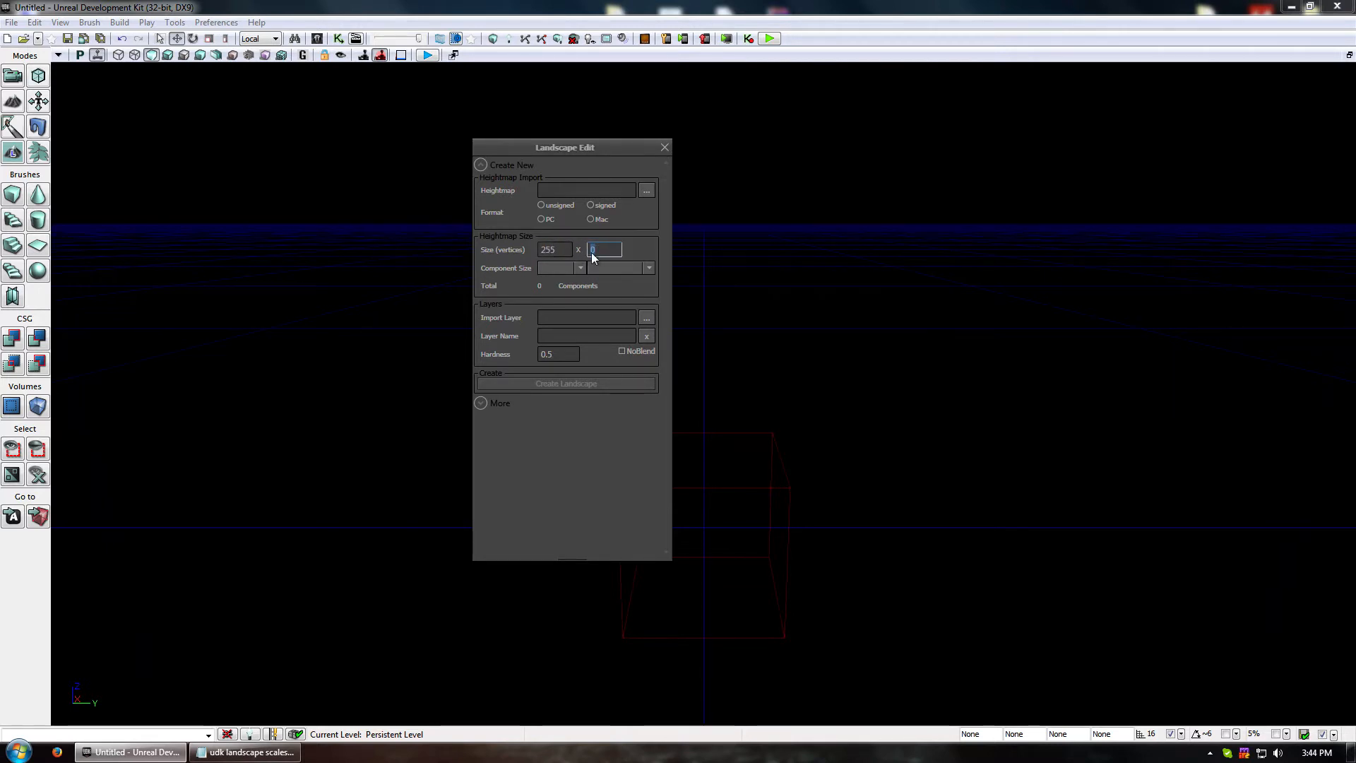
{"action": "type", "text": "255"}
{"action": "left_click", "coordinate": [553, 265]}
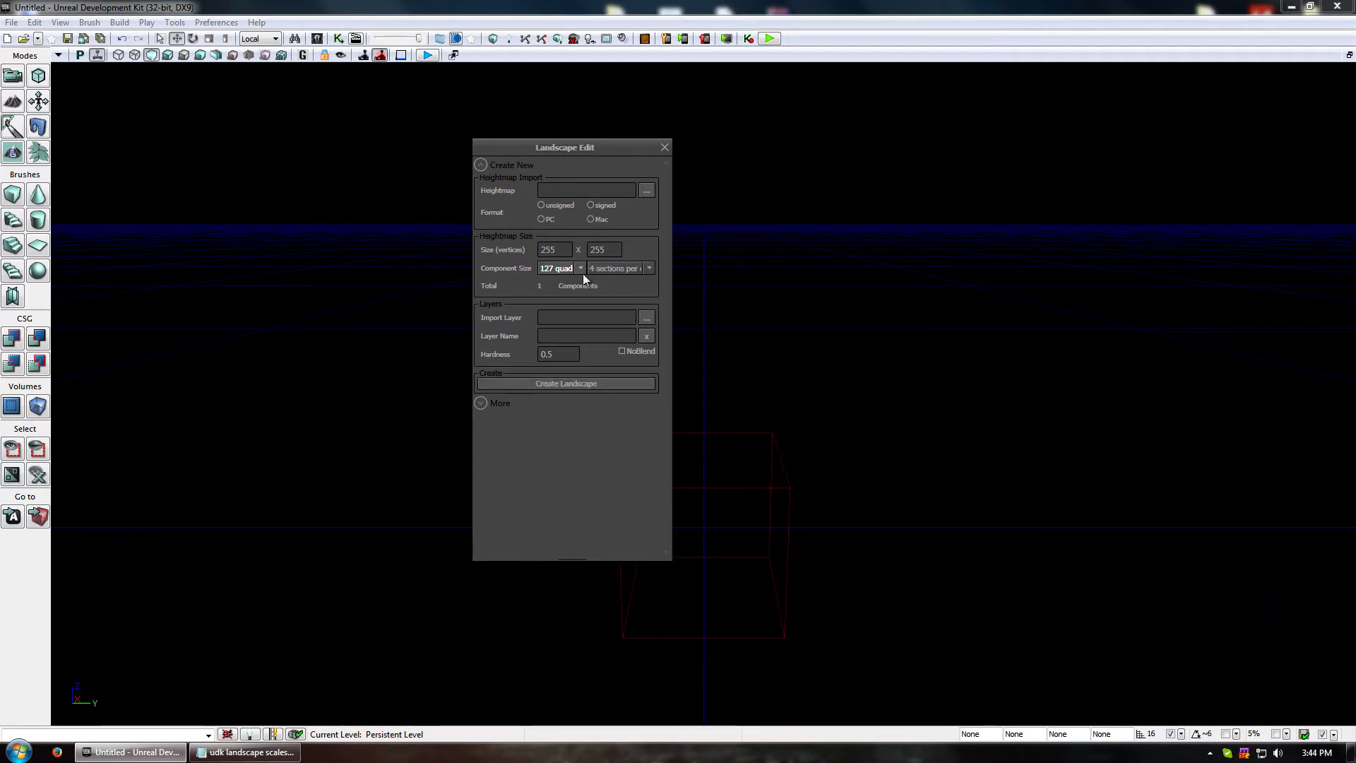
Compare the 127x127, 4033x4033 and 255x255 rows in the landscape scales notes, and close the file
{"action": "left_click", "coordinate": [274, 753]}
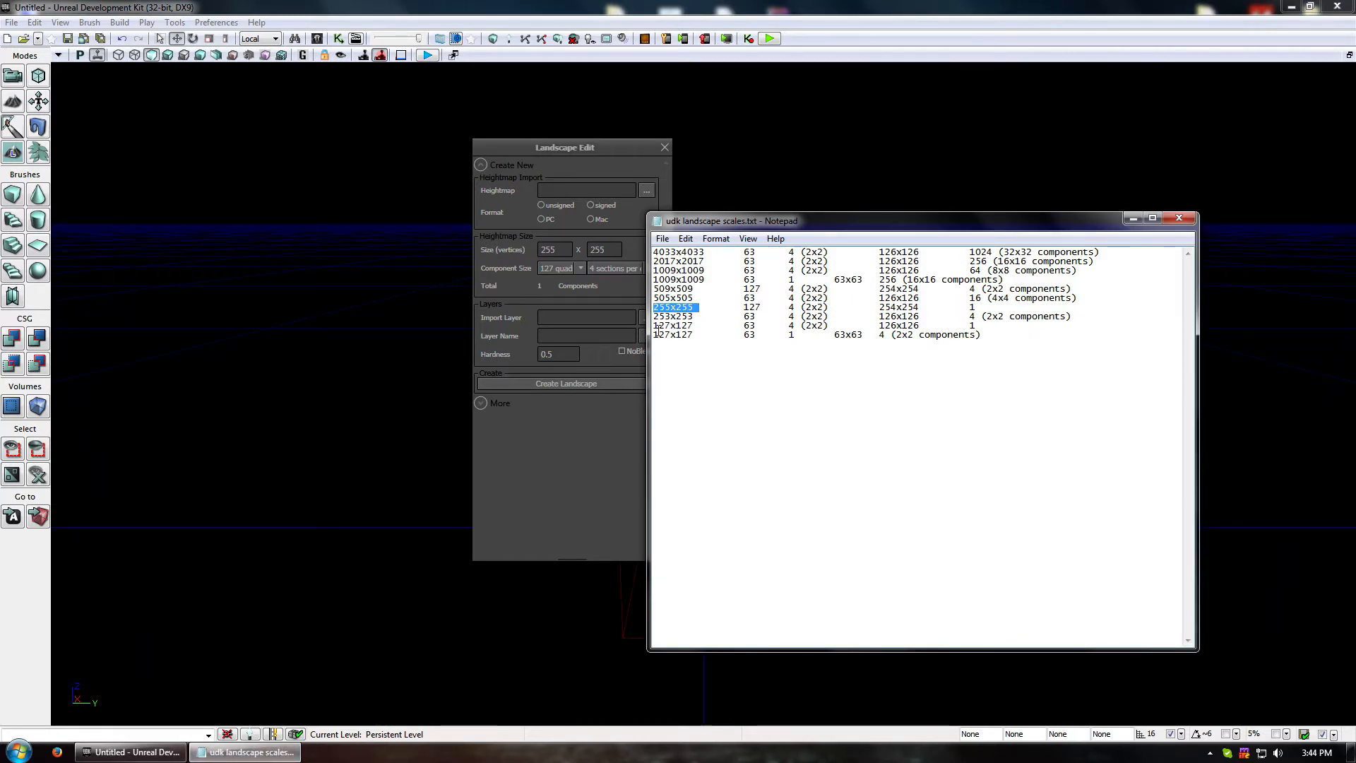
{"action": "left_click", "coordinate": [692, 336]}
{"action": "left_click_drag", "start_coordinate": [693, 337], "coordinate": [655, 324]}
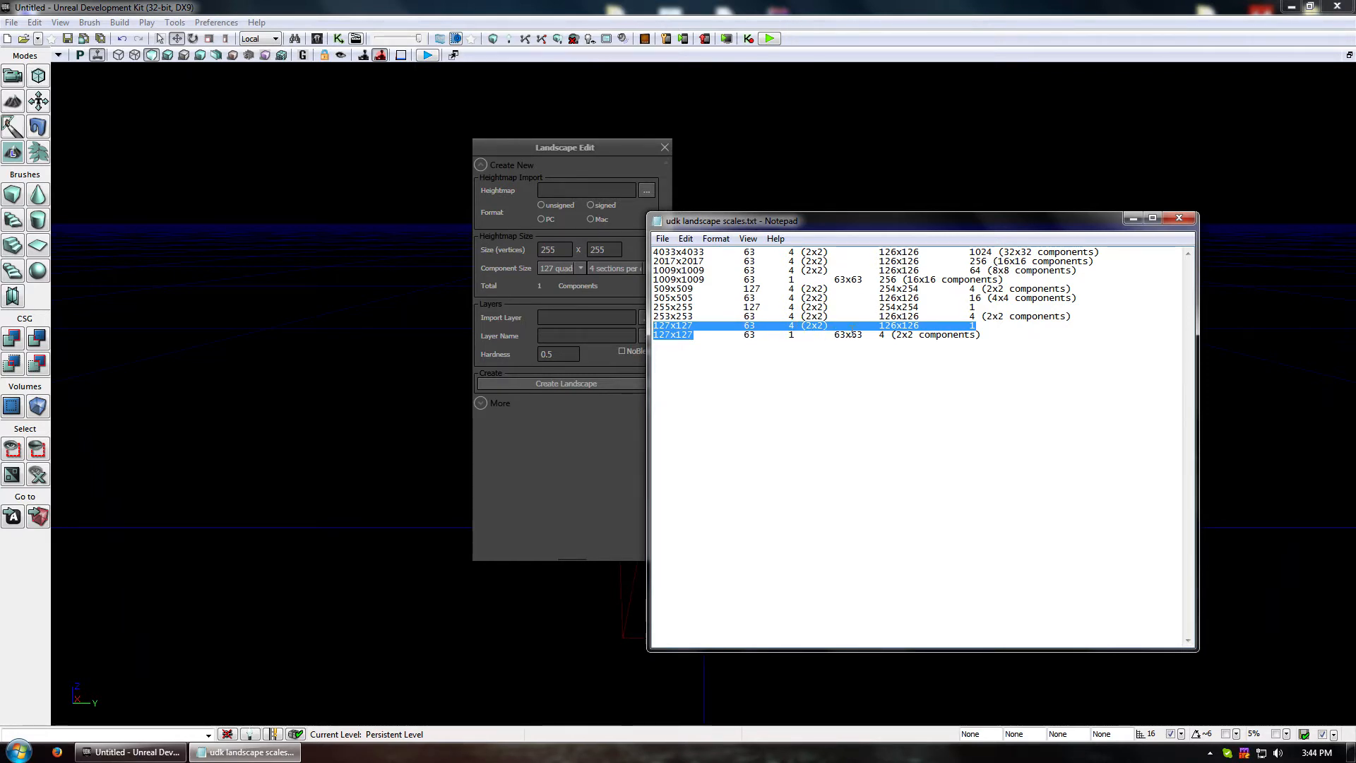
{"action": "left_click_drag", "start_coordinate": [1102, 253], "coordinate": [800, 252]}
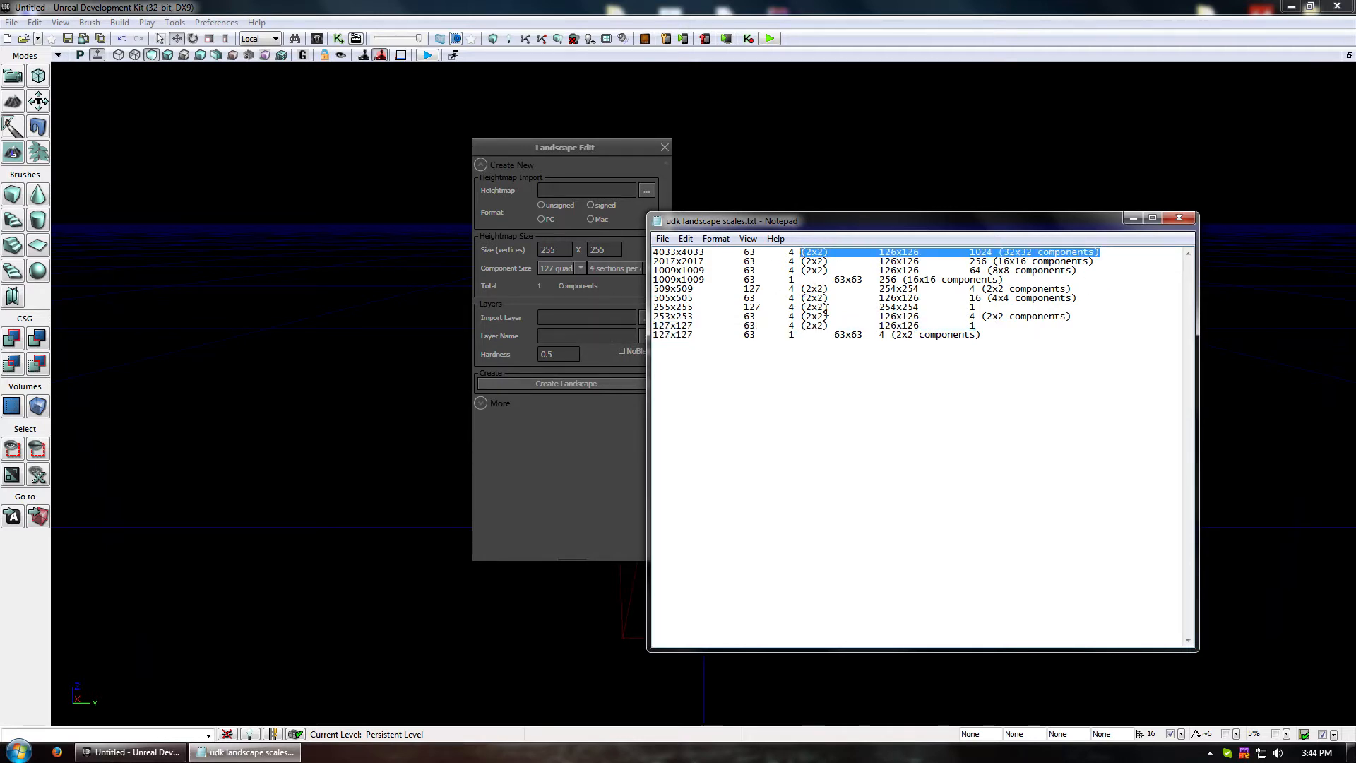
{"action": "left_click_drag", "start_coordinate": [702, 312], "coordinate": [653, 309]}
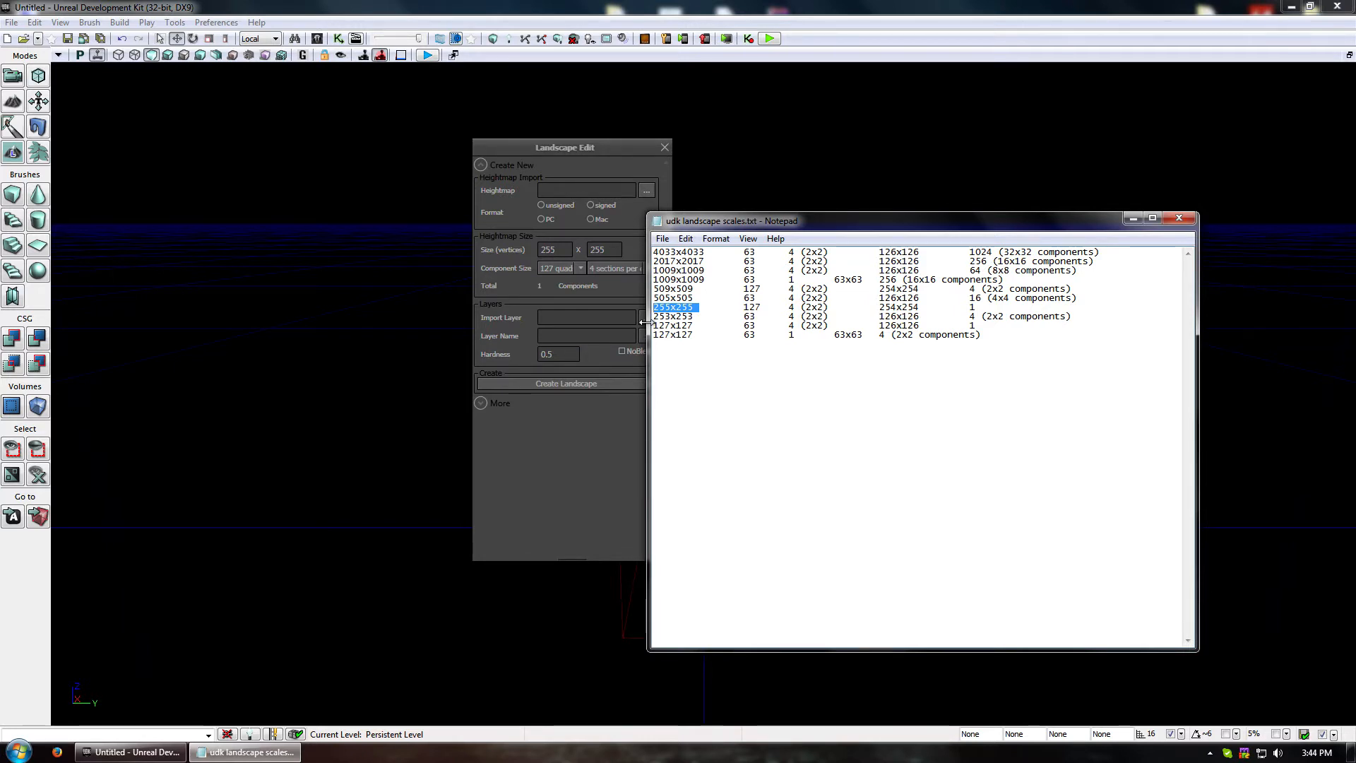
{"action": "left_click", "coordinate": [1179, 218]}
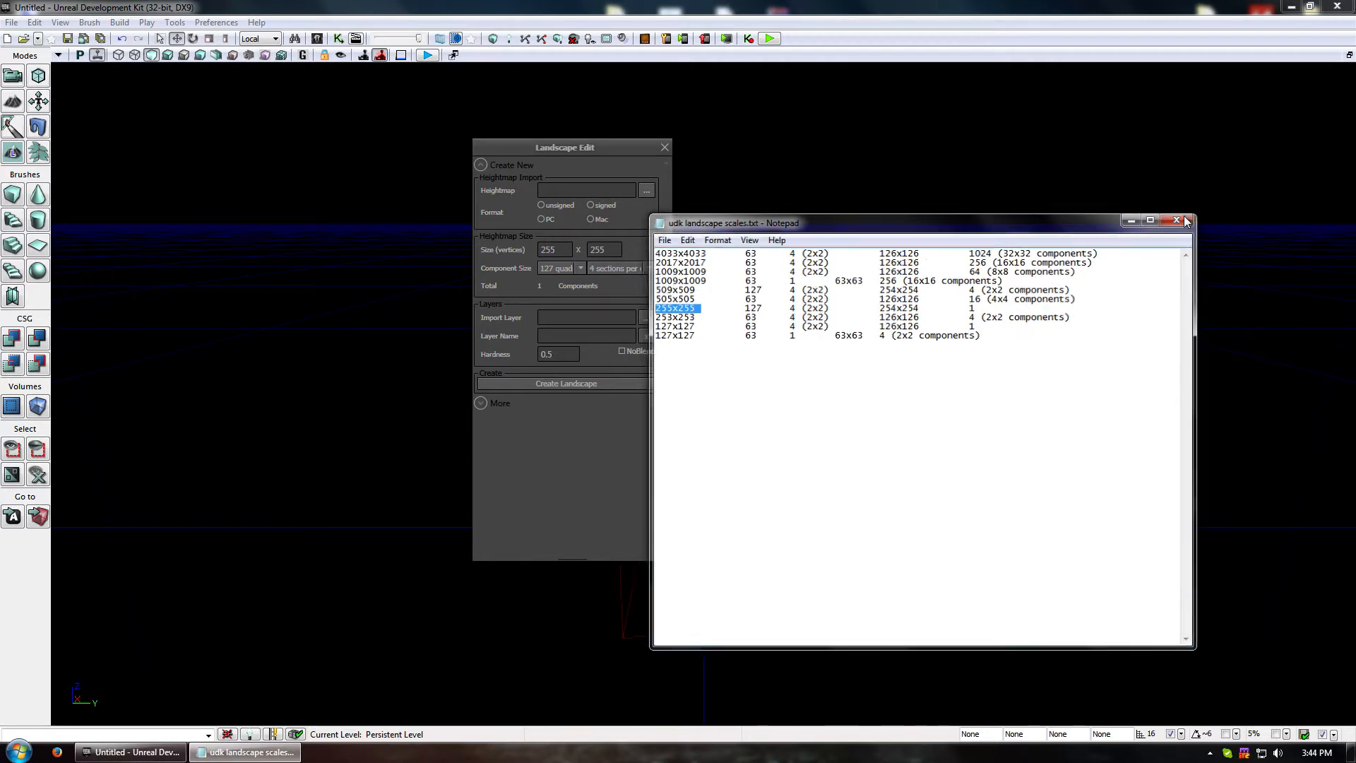
Create the landscape with the entered size settings and close the Landscape Edit window
{"action": "left_click", "coordinate": [580, 318]}
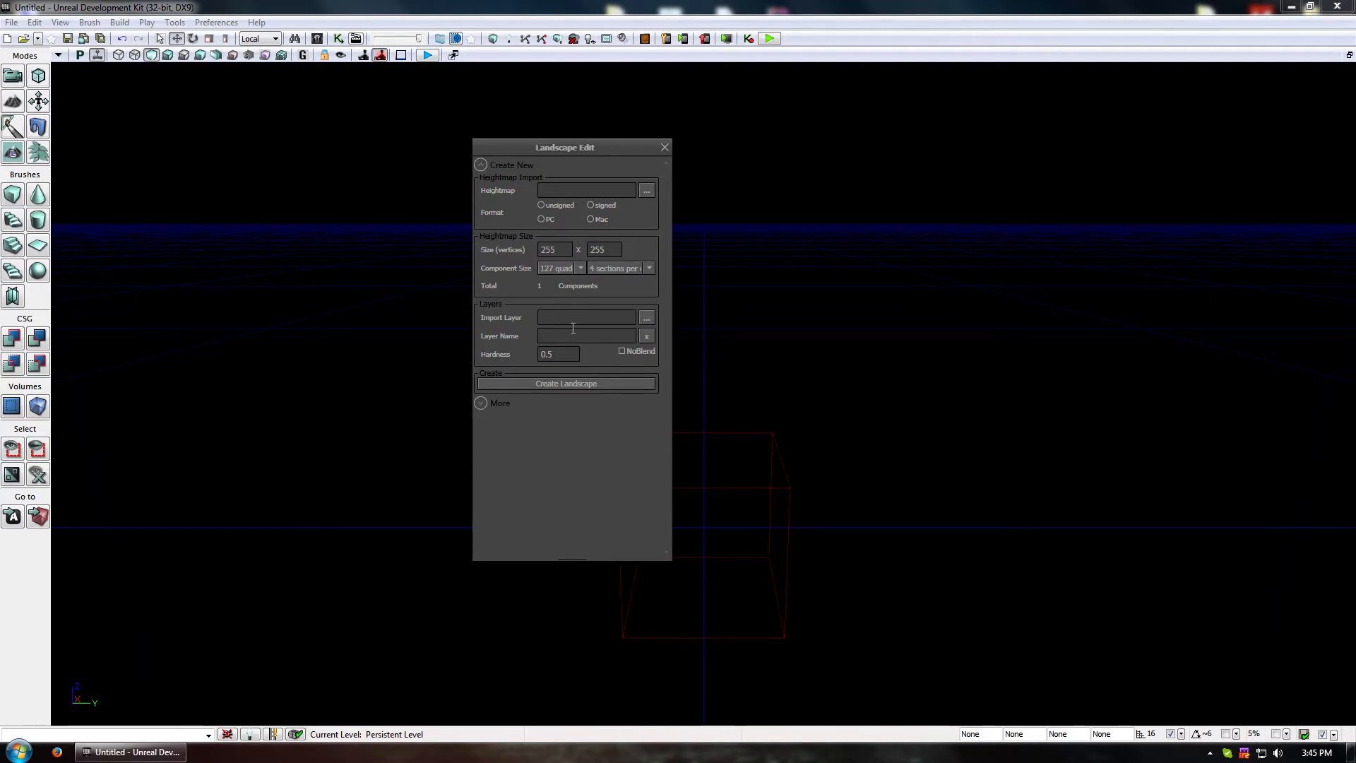
{"action": "left_click", "coordinate": [540, 382]}
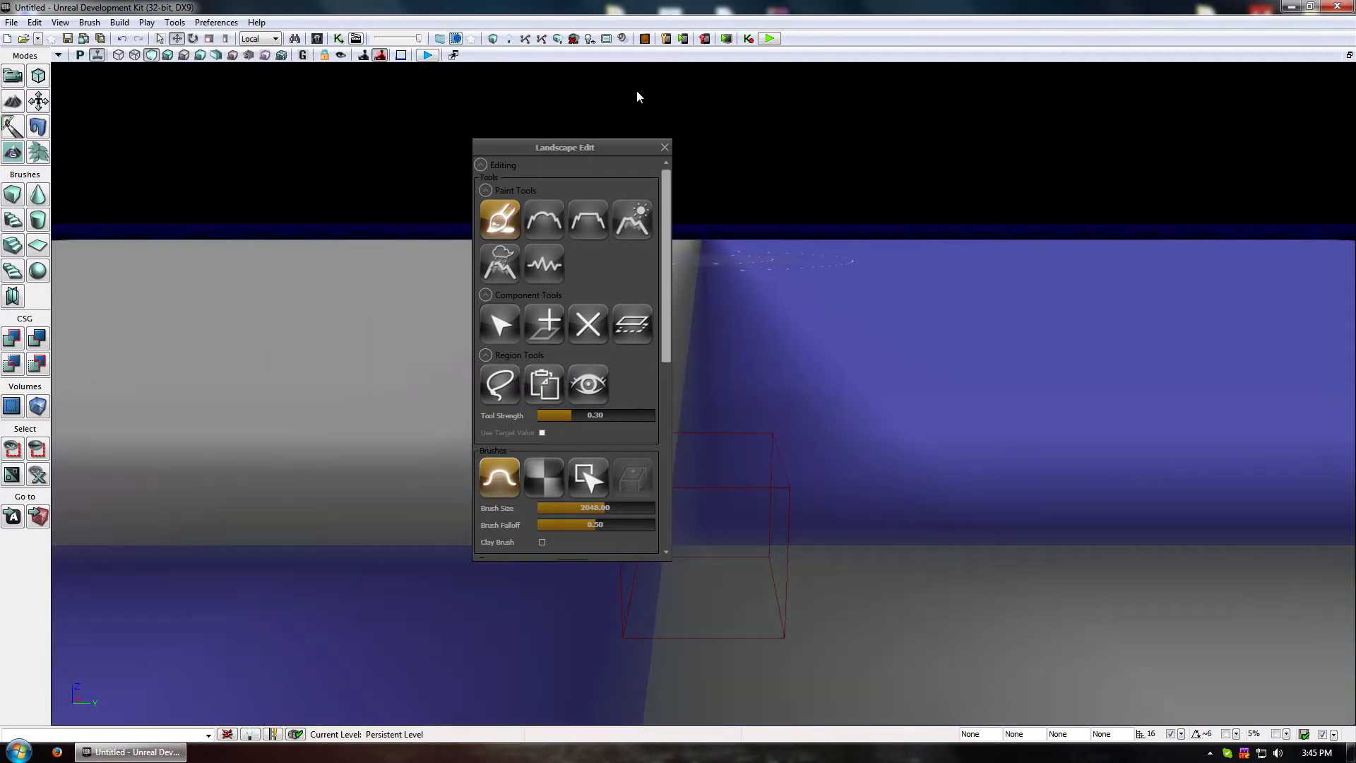
{"action": "left_click", "coordinate": [666, 147]}
{"action": "left_click_drag", "start_coordinate": [665, 147], "coordinate": [762, 294]}
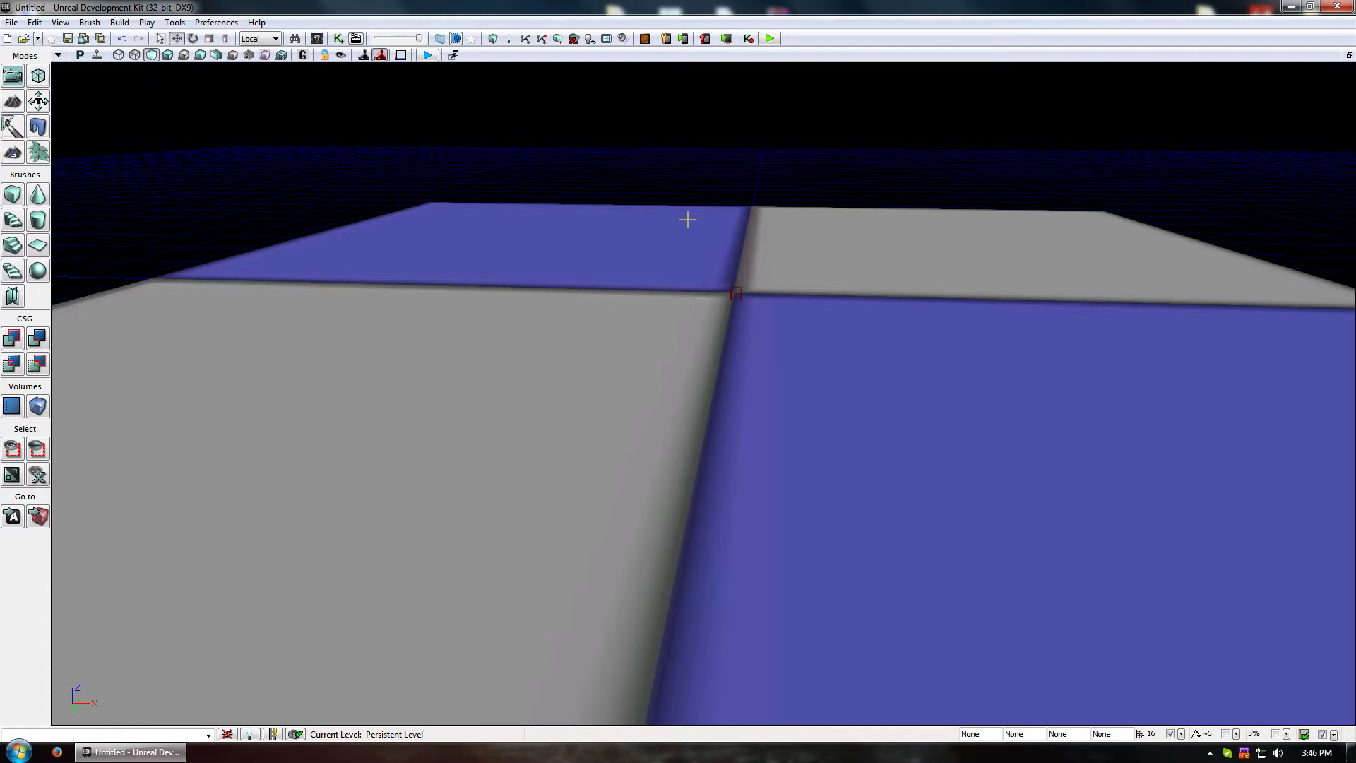
Place a DominantDirectionalLight from the Actor Classes list at the builder brush in the centre of the landscape
{"action": "left_click", "coordinate": [317, 39]}
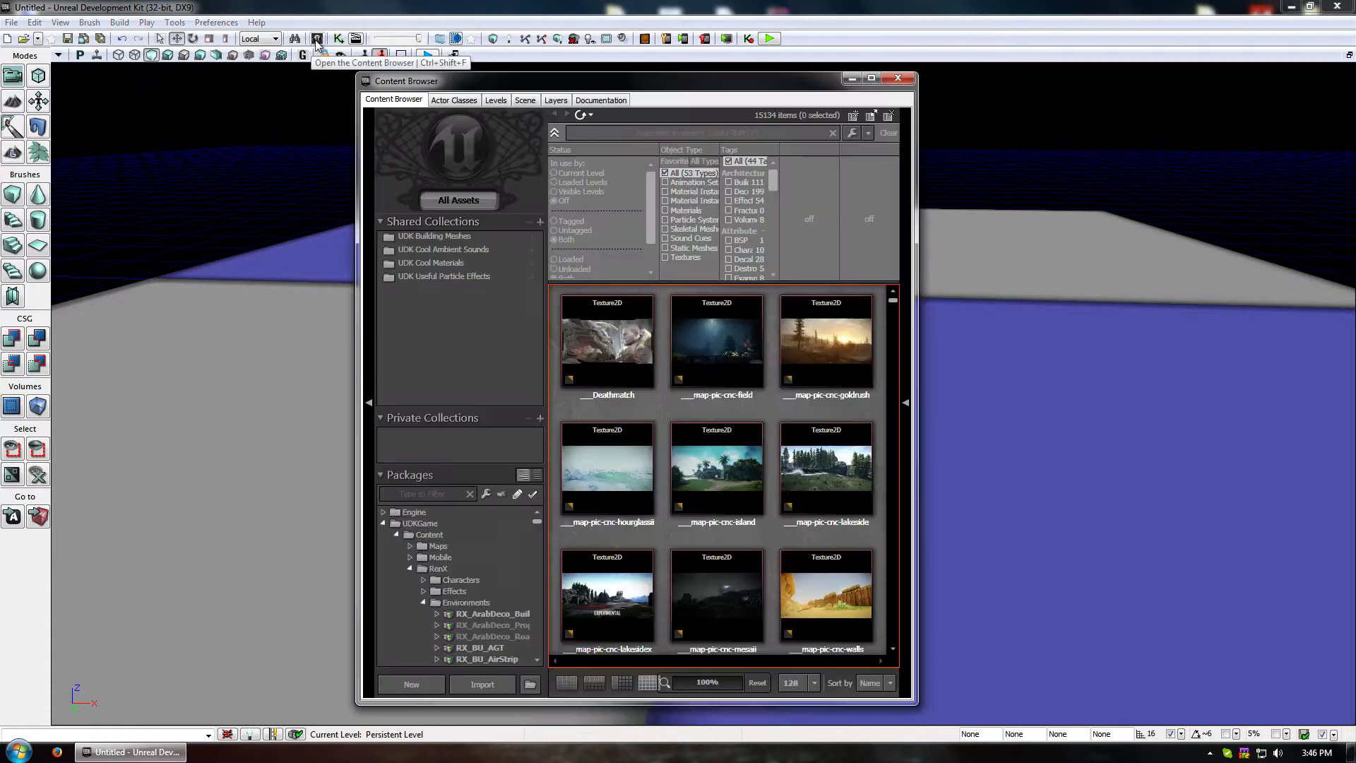
{"action": "left_click", "coordinate": [464, 112]}
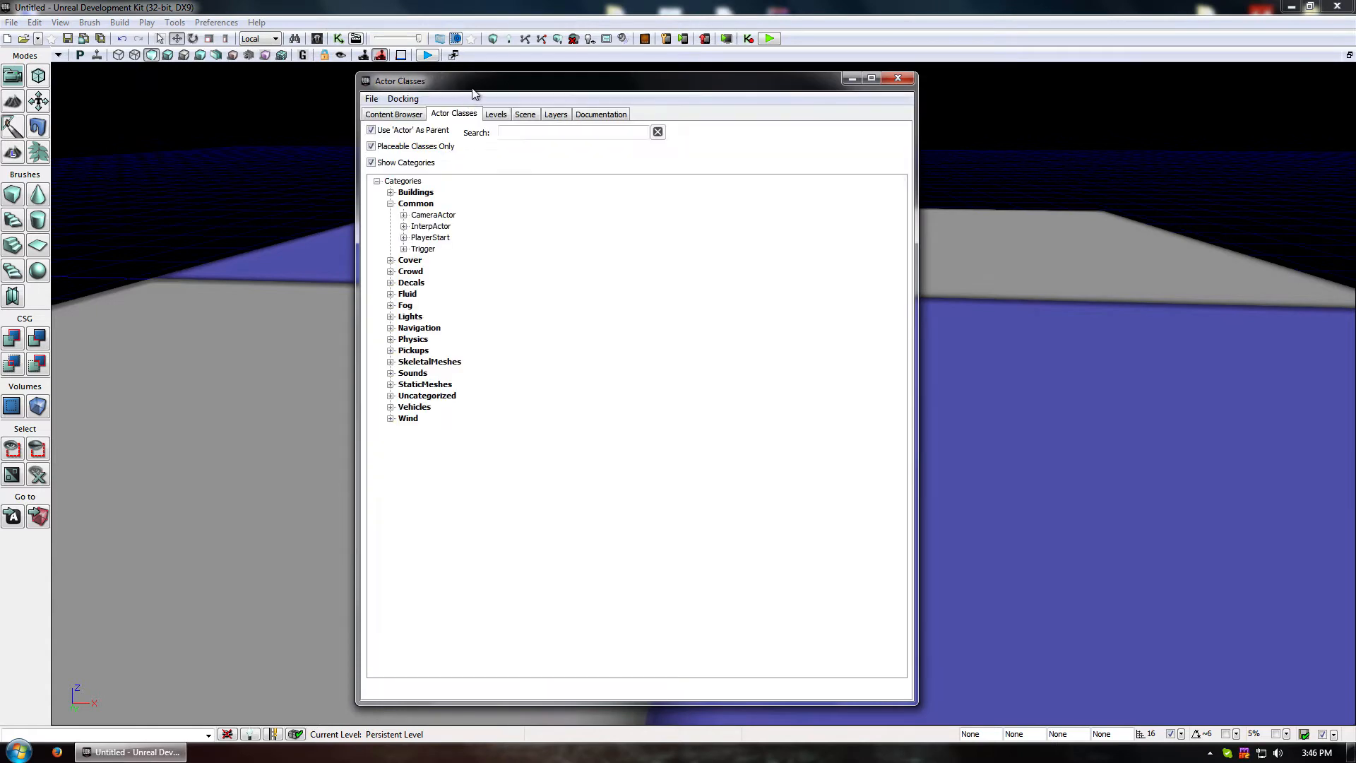
{"action": "left_click_drag", "start_coordinate": [465, 101], "coordinate": [943, 123]}
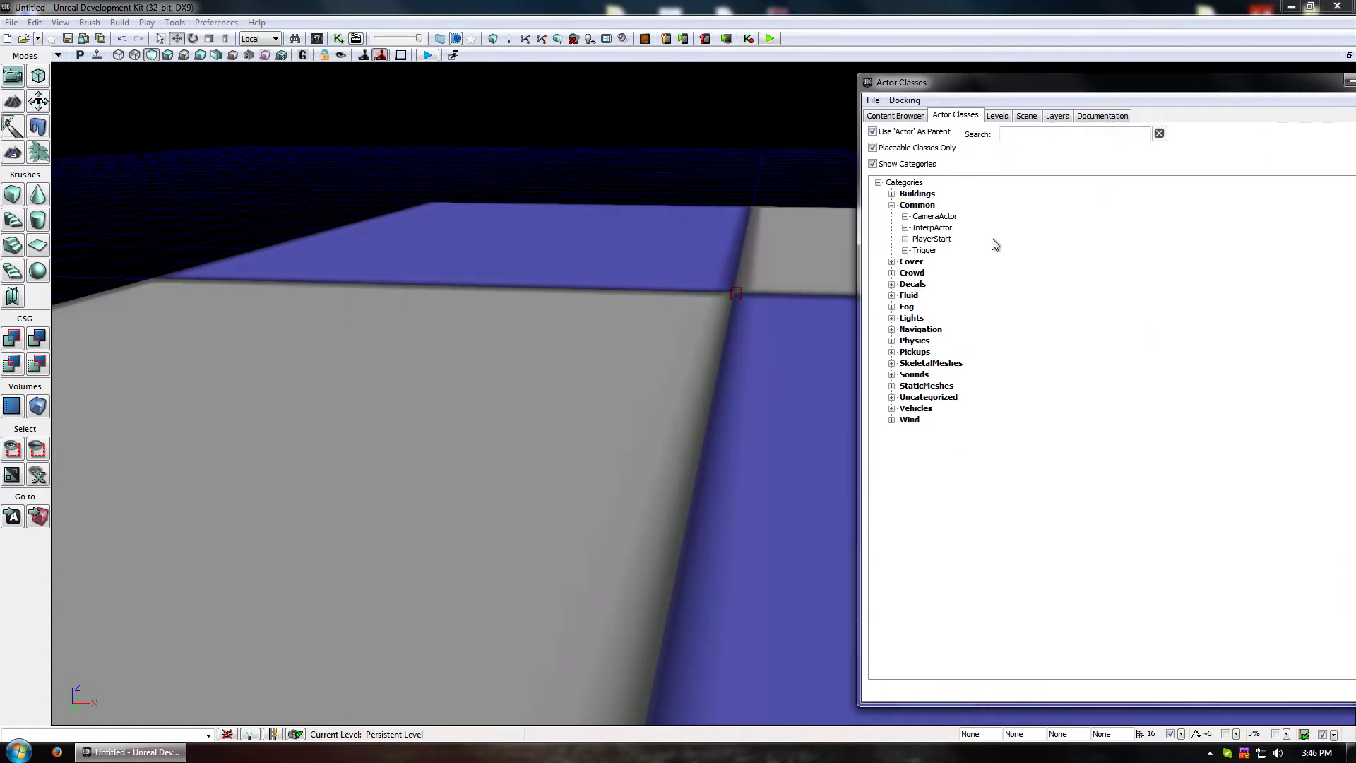
{"action": "left_click", "coordinate": [892, 319]}
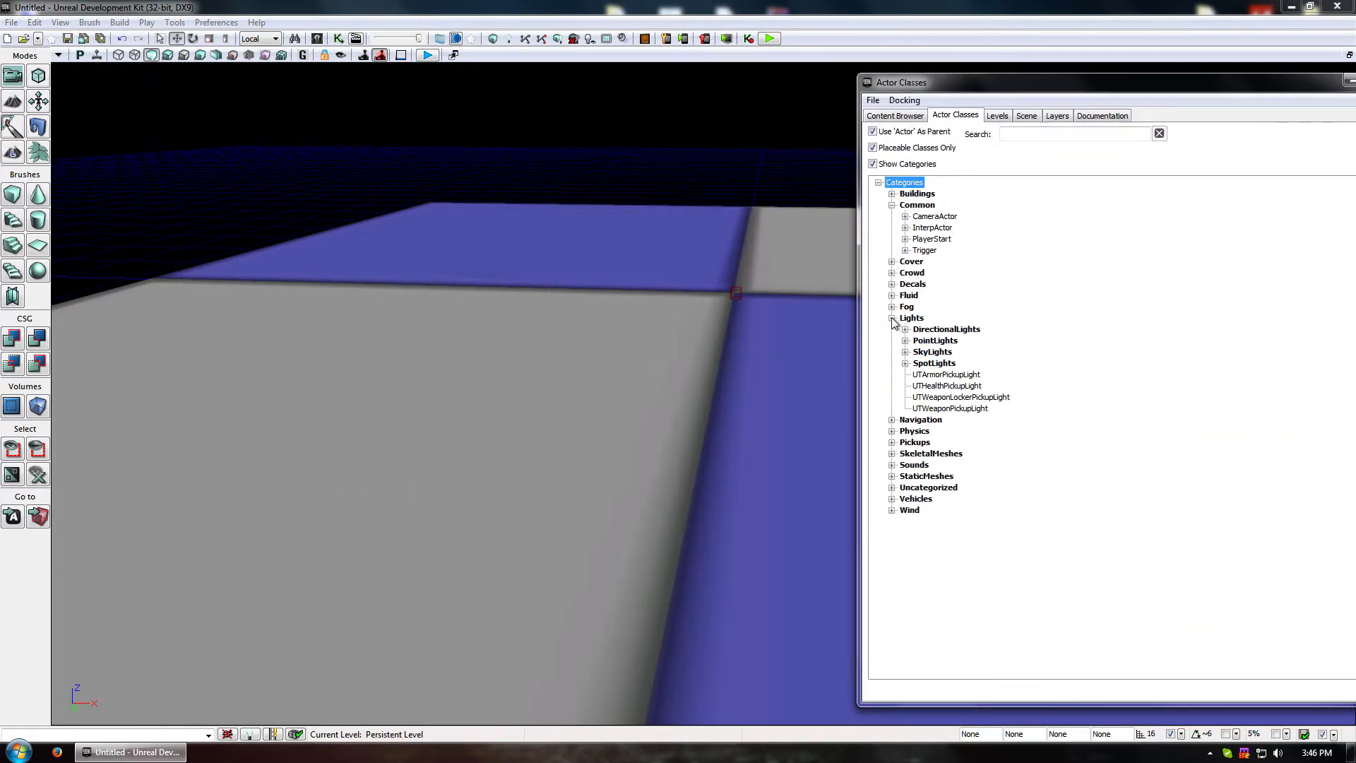
{"action": "left_click", "coordinate": [906, 330]}
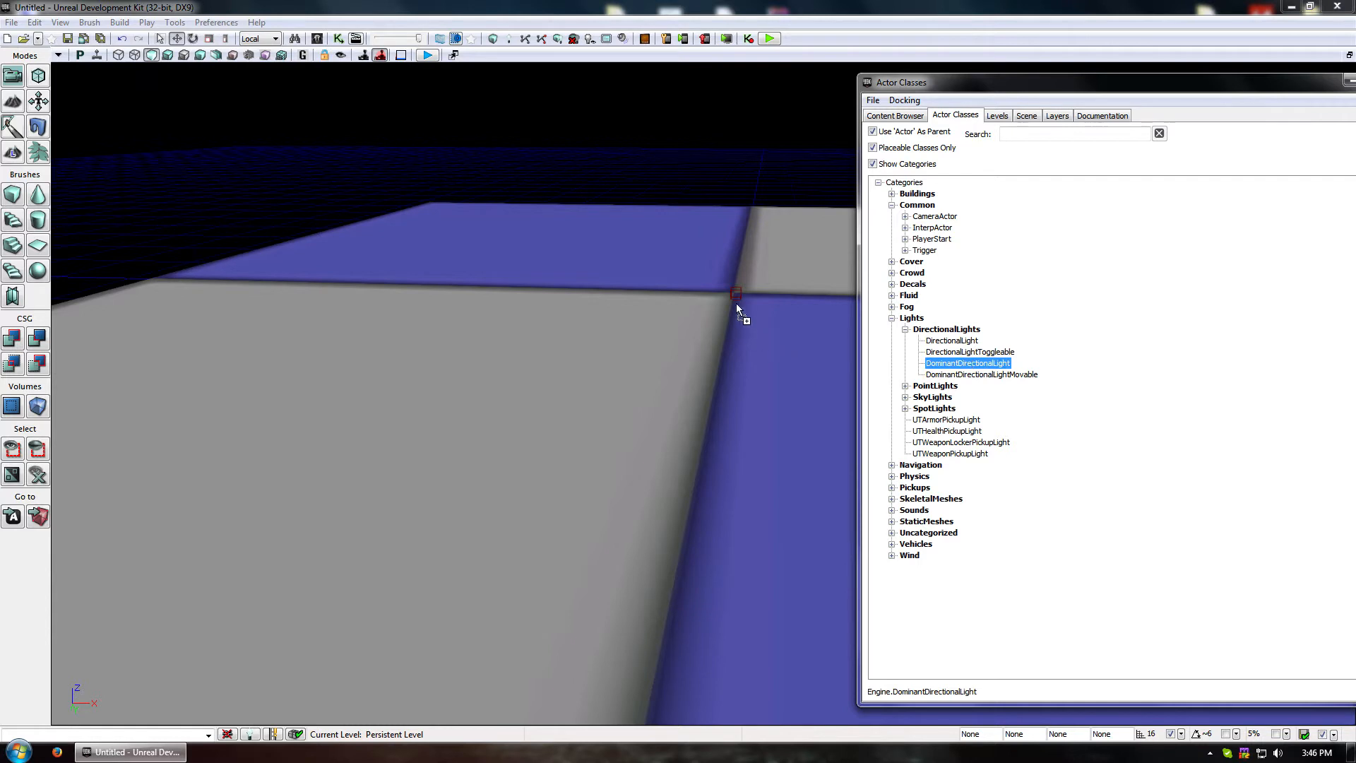
{"action": "left_click", "coordinate": [735, 295]}
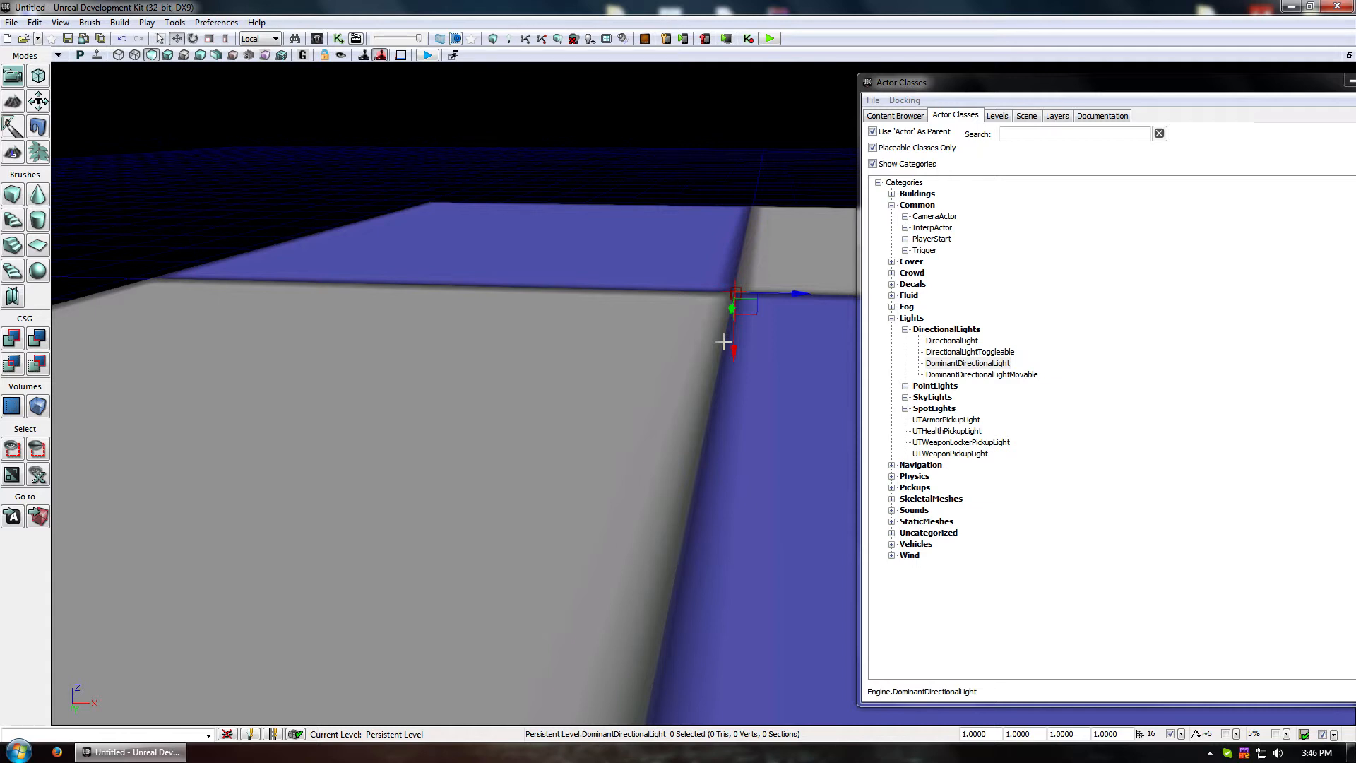
Minimise the Actor Classes window and raise the dominant directional light above the centre of the landscape
{"action": "left_click_drag", "start_coordinate": [1266, 81], "coordinate": [841, 107]}
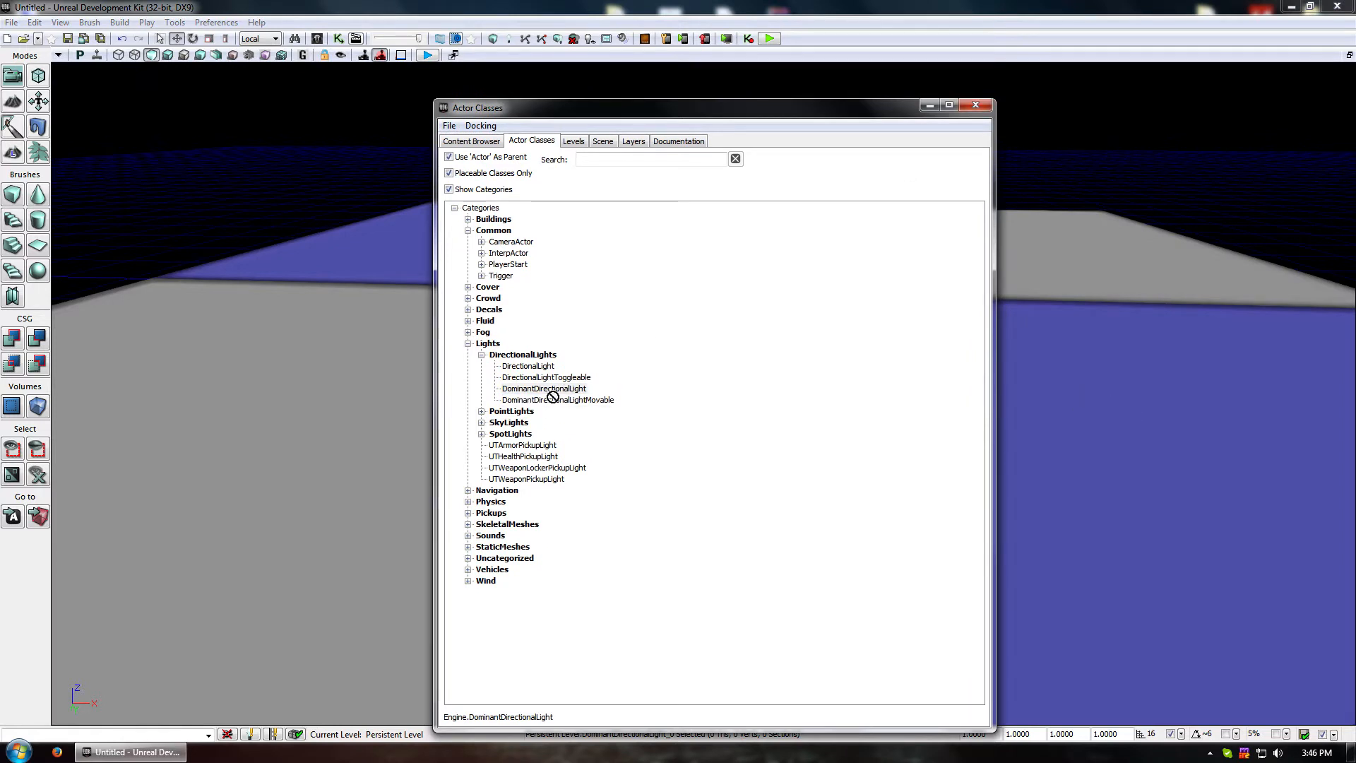
{"action": "left_click", "coordinate": [927, 105]}
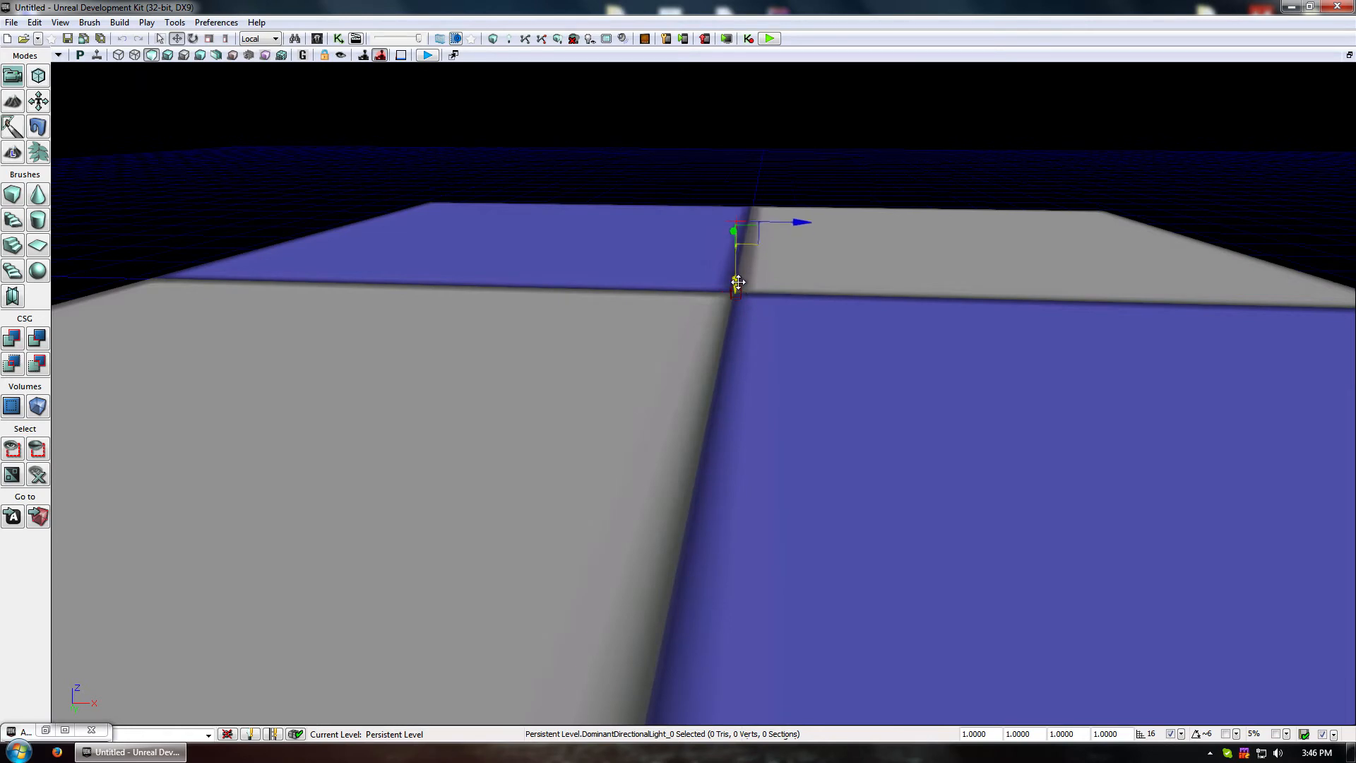
{"action": "left_click_drag", "start_coordinate": [794, 446], "coordinate": [822, 403]}
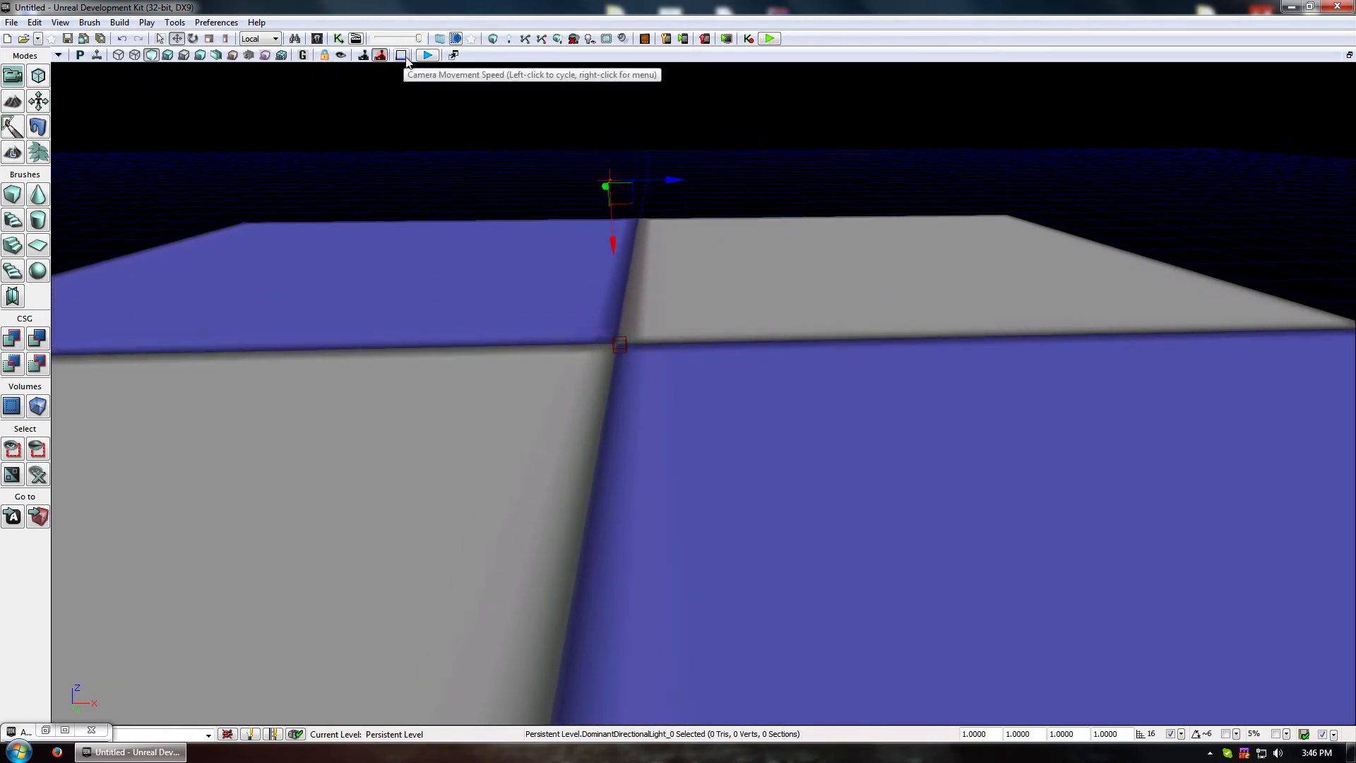
{"action": "left_click_drag", "start_coordinate": [721, 410], "coordinate": [695, 189]}
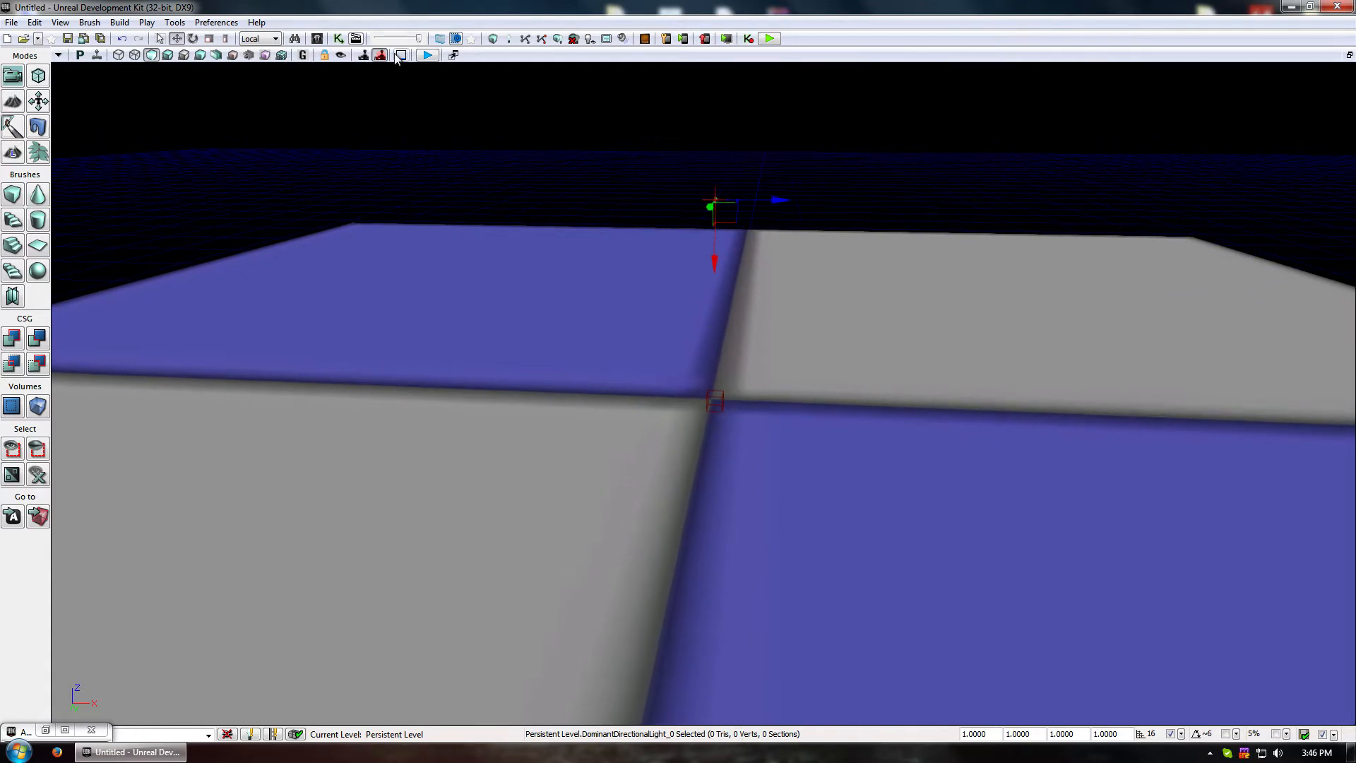
{"action": "left_click_drag", "start_coordinate": [362, 42], "coordinate": [397, 2]}
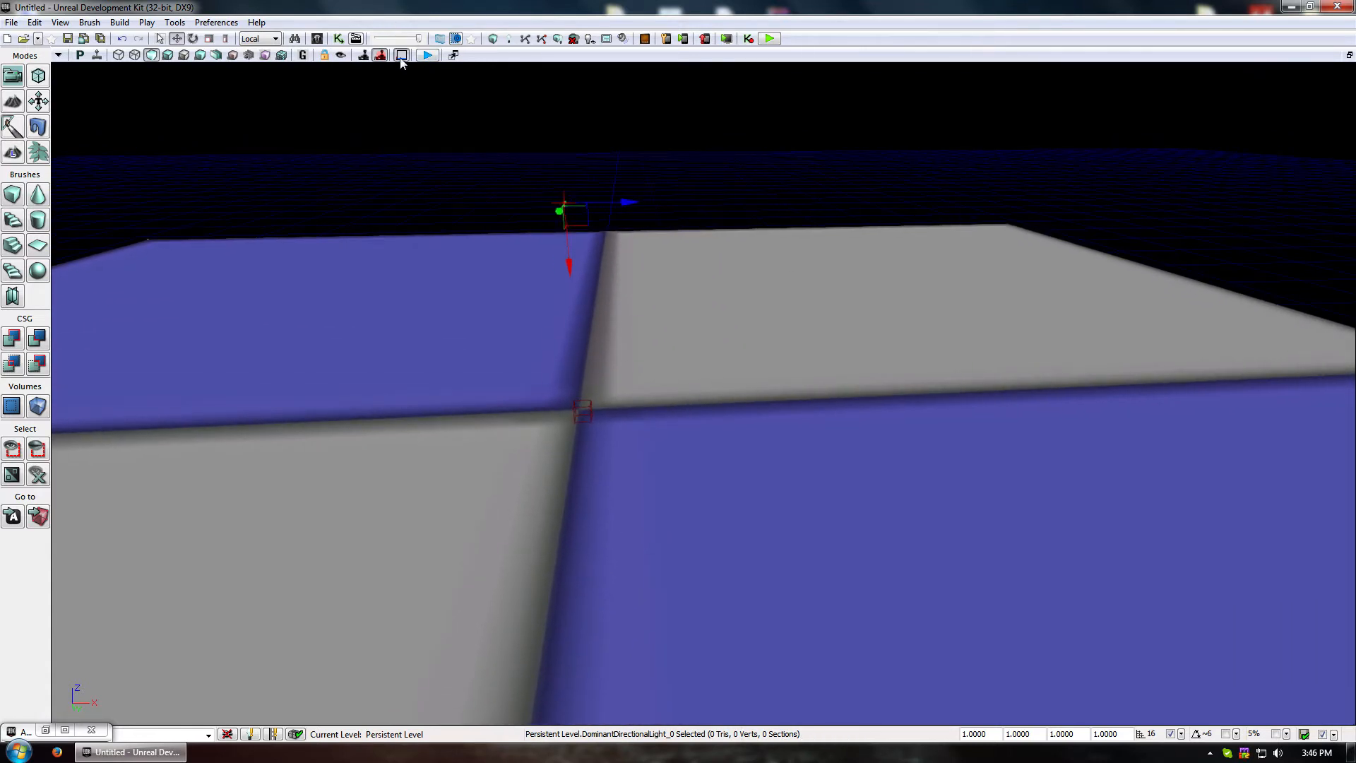
Rotate the dominant directional light to tilt its direction towards the landscape
{"action": "left_click_drag", "start_coordinate": [423, 282], "coordinate": [315, 219]}
{"action": "left_click_drag", "start_coordinate": [659, 339], "coordinate": [658, 298]}
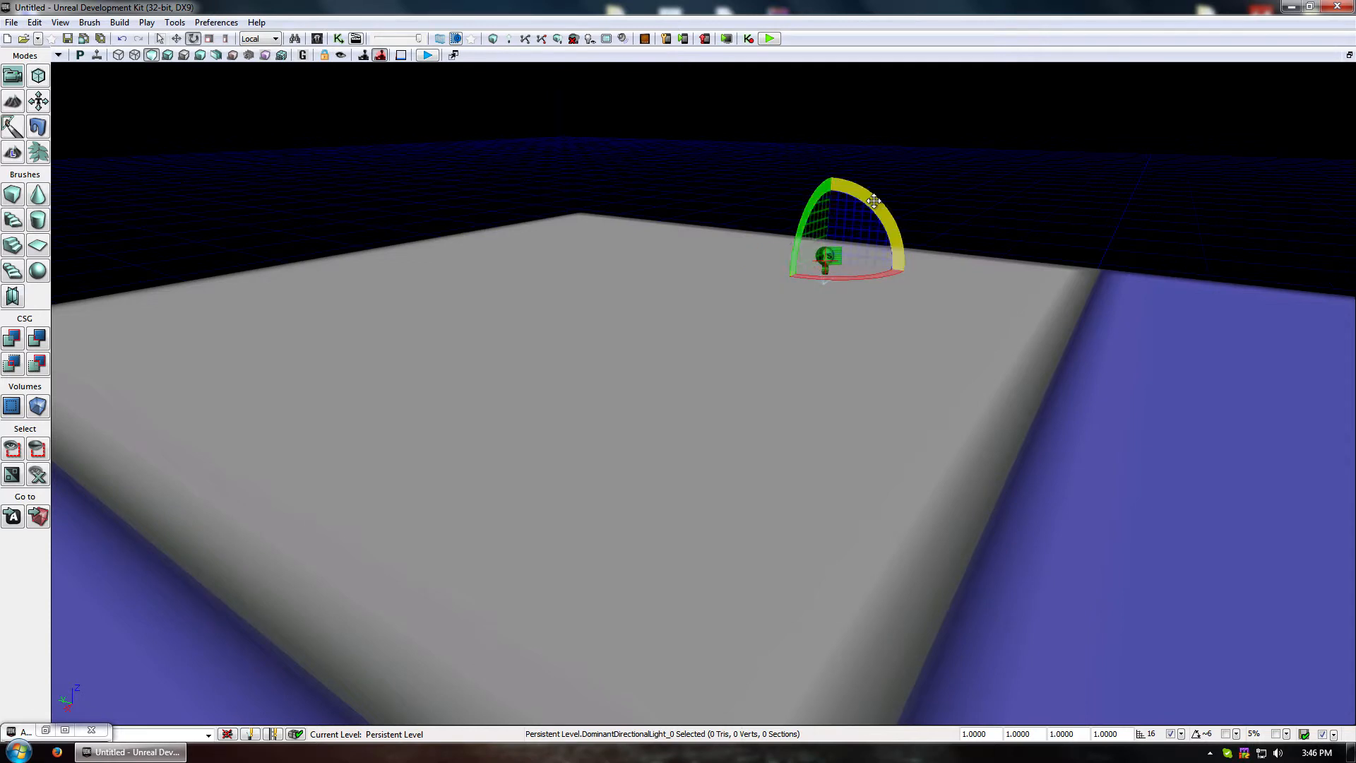
{"action": "left_click_drag", "start_coordinate": [874, 201], "coordinate": [837, 286]}
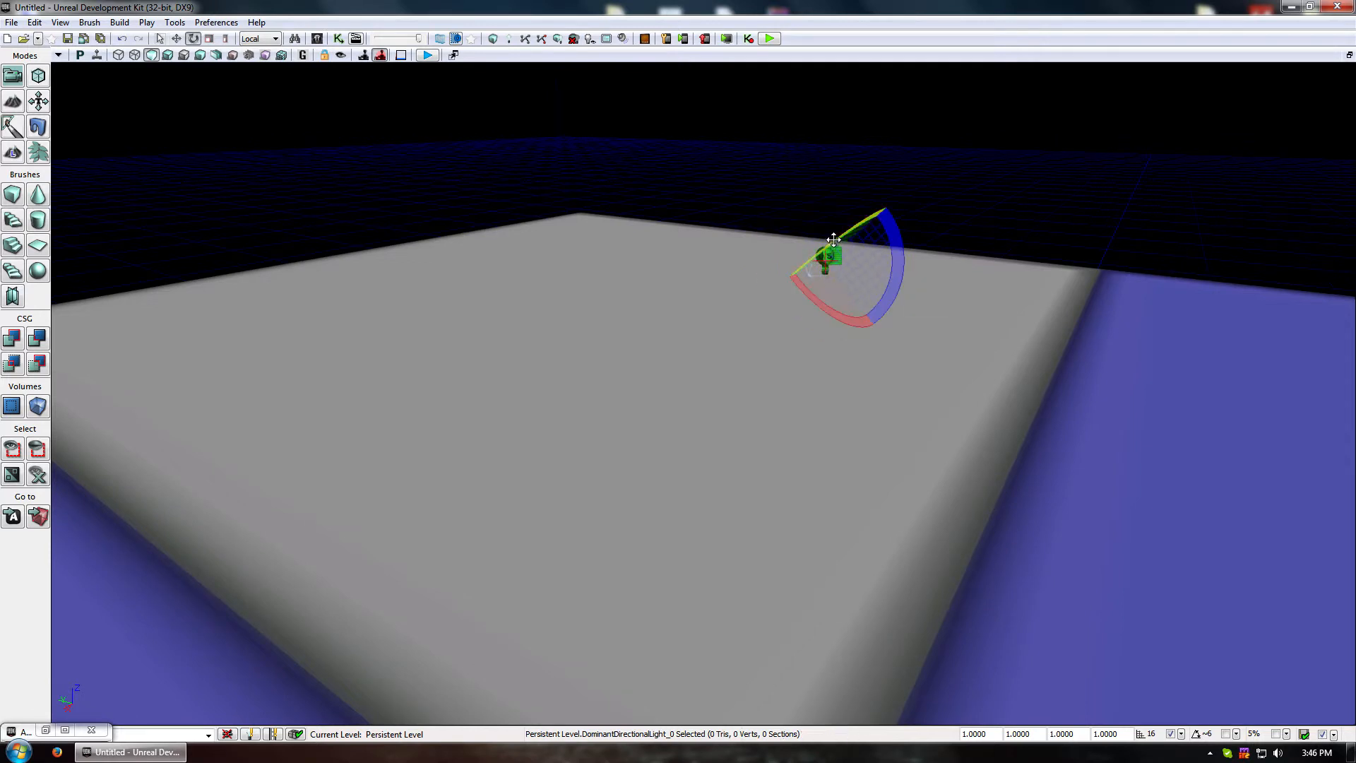
{"action": "left_click_drag", "start_coordinate": [900, 325], "coordinate": [916, 392]}
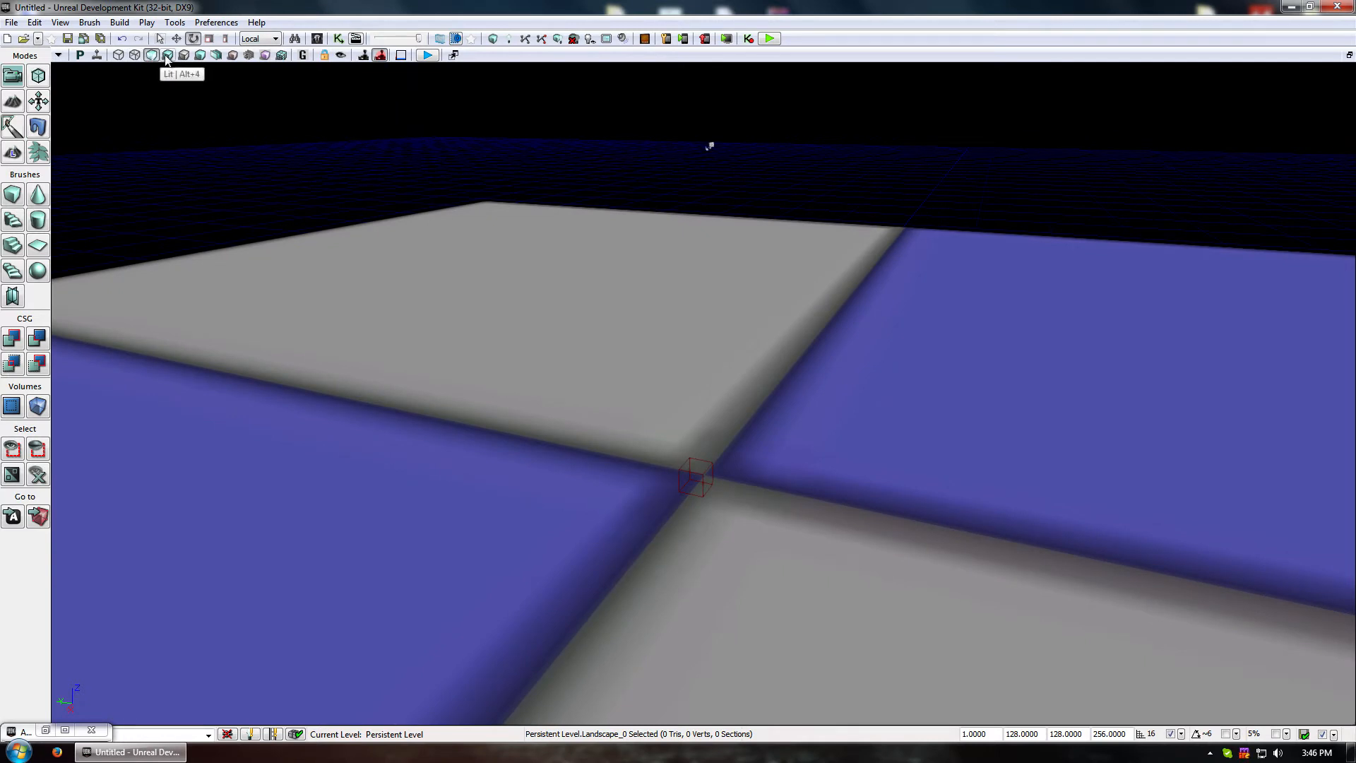
Switch the perspective viewport to Lit shading to show the landscape under the directional light
{"action": "left_click", "coordinate": [167, 58]}
{"action": "mouse_move", "coordinate": [487, 244]}
{"action": "left_mouse_down"}
{"action": "mouse_move", "coordinate": [479, 280]}
{"action": "mouse_move", "coordinate": [475, 226]}
{"action": "left_mouse_up"}
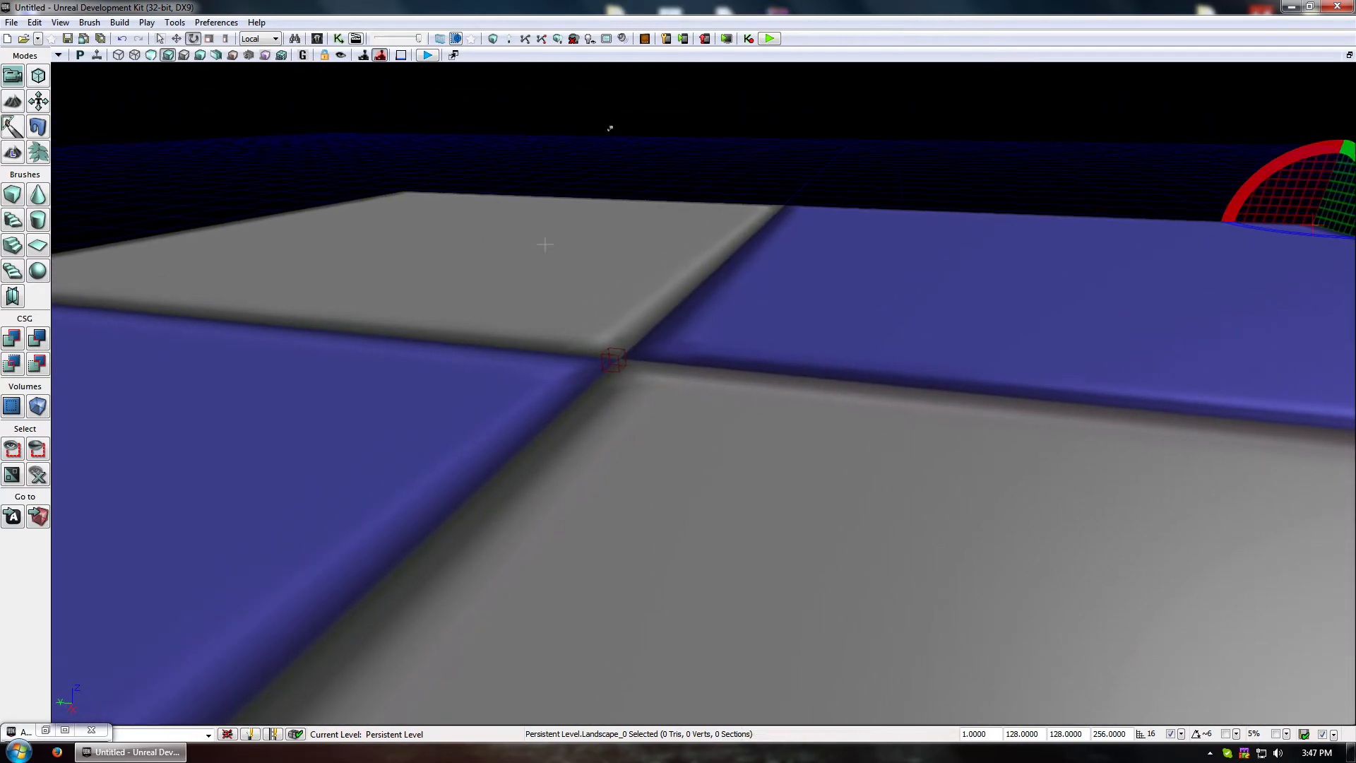
{"action": "right_click_drag", "start_coordinate": [724, 282], "coordinate": [685, 277]}
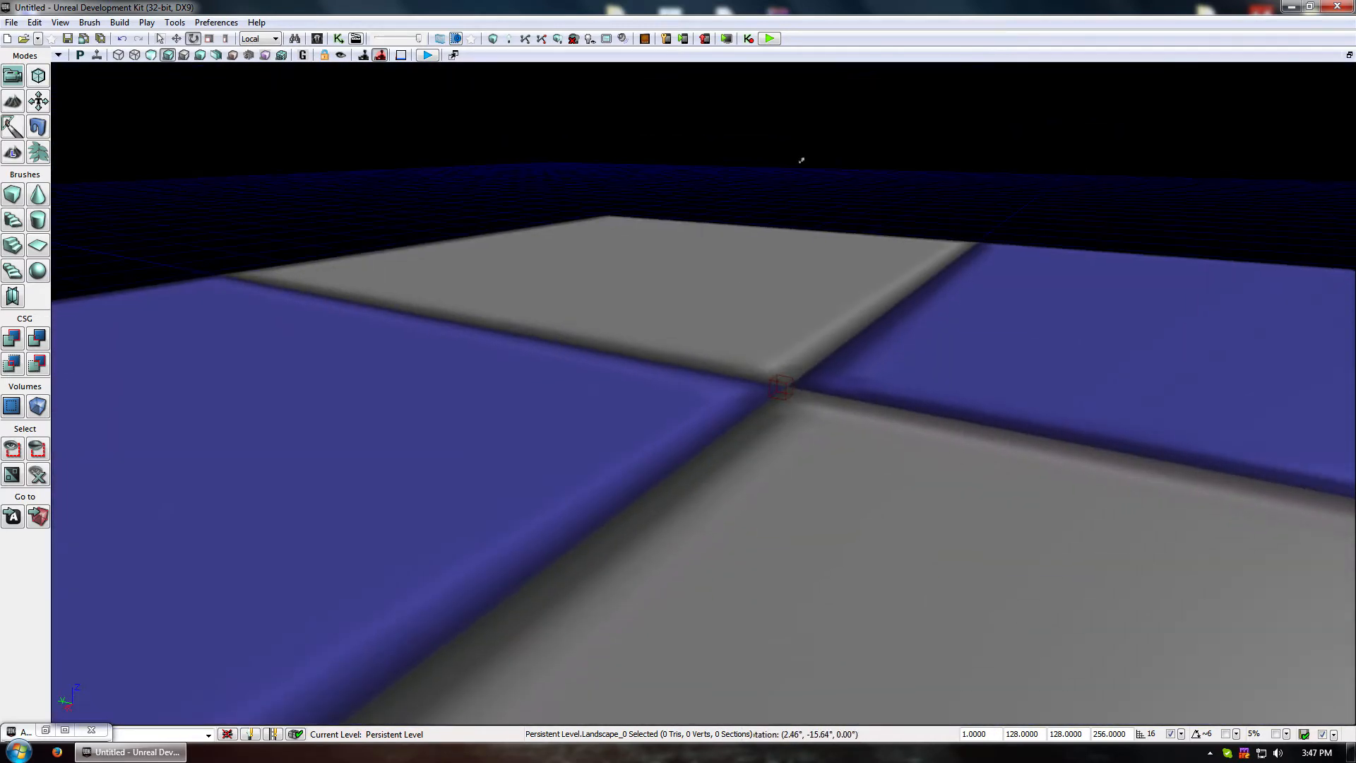
Open the Landscape Edit window and move it clear of the blue landscape section
{"action": "left_click", "coordinate": [12, 153]}
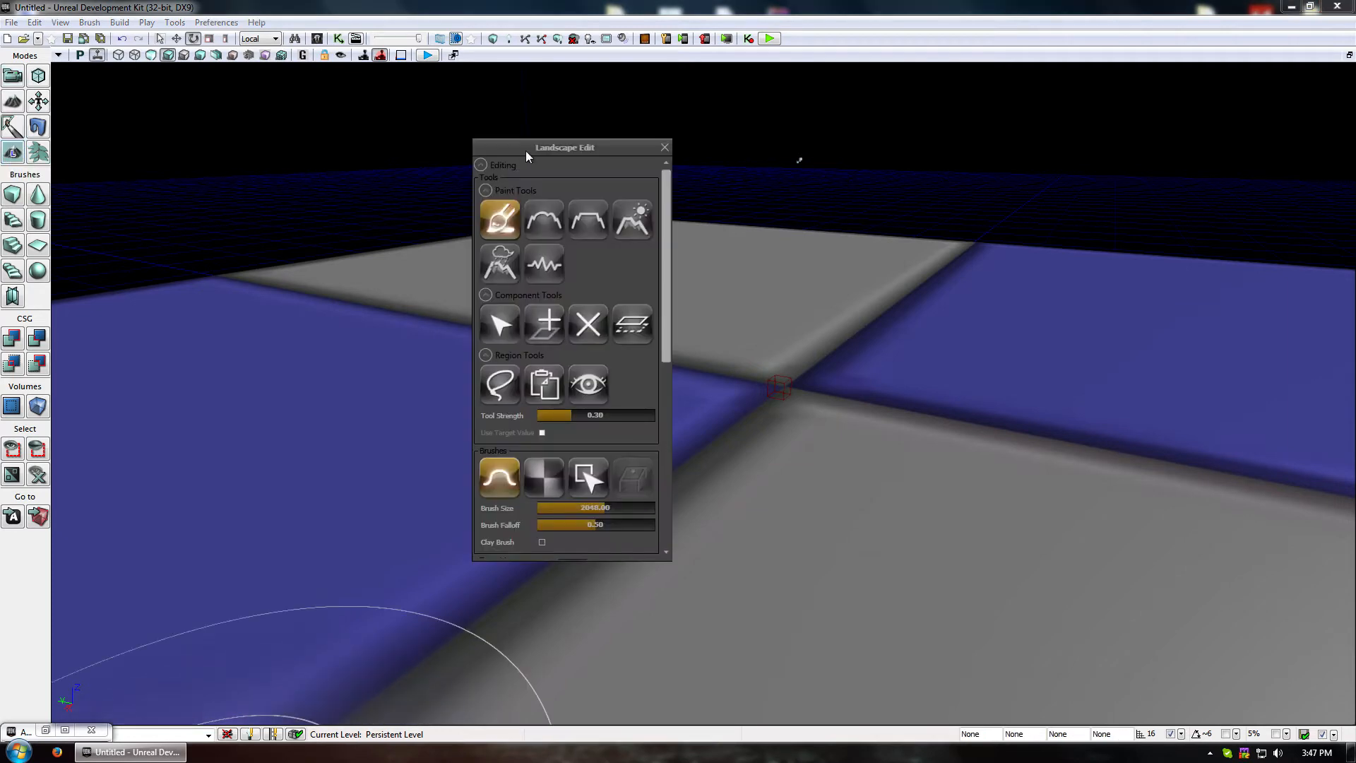
{"action": "left_click_drag", "start_coordinate": [530, 147], "coordinate": [962, 173]}
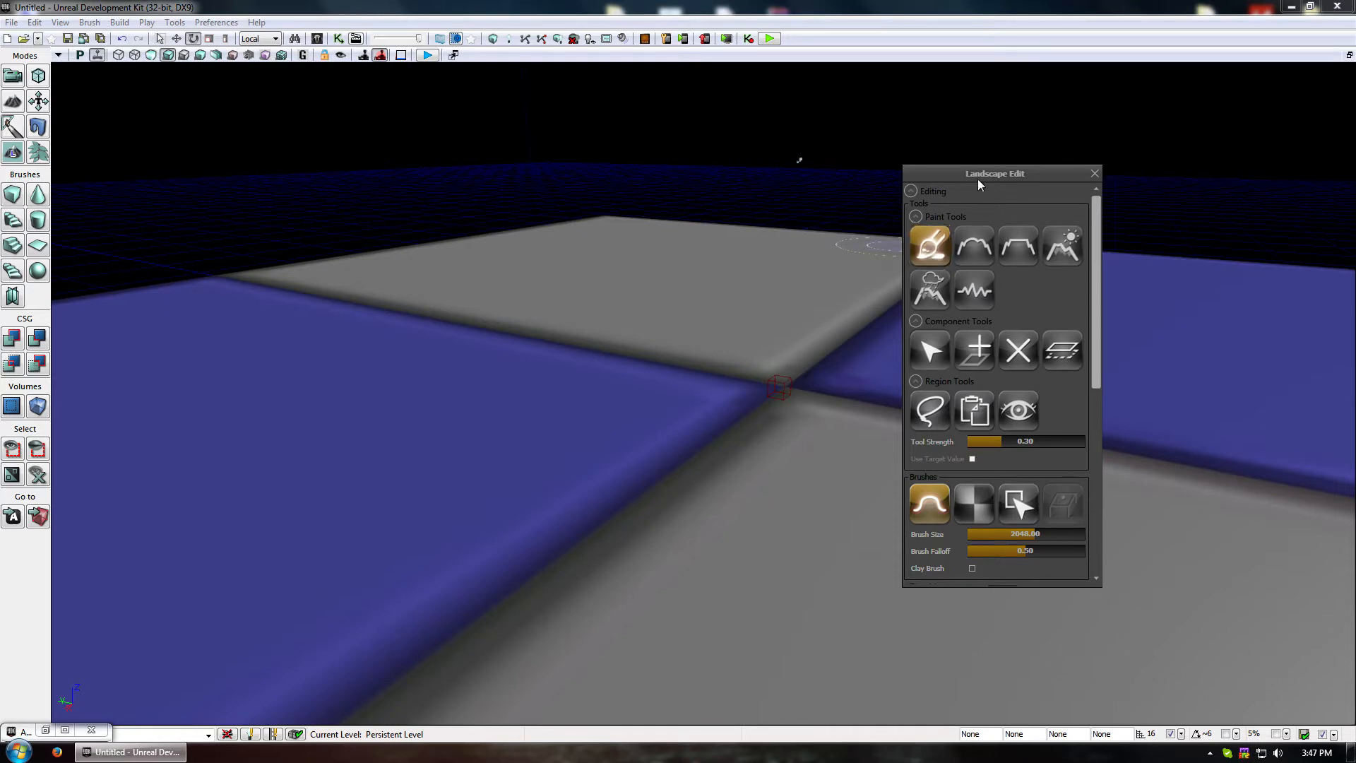
{"action": "left_click_drag", "start_coordinate": [977, 179], "coordinate": [921, 158]}
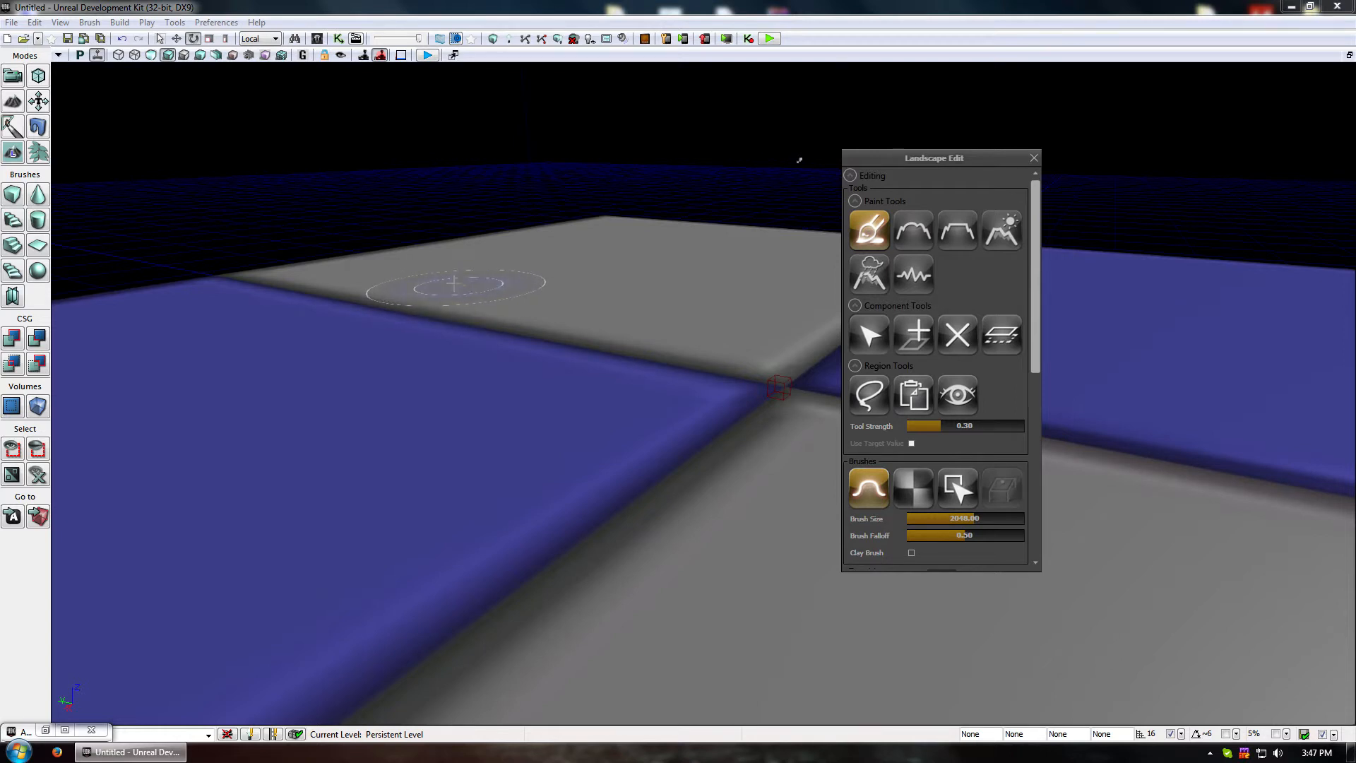
Sculpt a row of low hills along the far edge of the blue landscape section with the Paint tool
{"action": "mouse_move", "coordinate": [454, 283]}
{"action": "left_mouse_down"}
{"action": "mouse_move", "coordinate": [382, 342]}
{"action": "mouse_move", "coordinate": [433, 311]}
{"action": "mouse_move", "coordinate": [422, 284]}
{"action": "mouse_move", "coordinate": [461, 291]}
{"action": "mouse_move", "coordinate": [510, 401]}
{"action": "mouse_move", "coordinate": [620, 456]}
{"action": "mouse_move", "coordinate": [586, 312]}
{"action": "mouse_move", "coordinate": [427, 469]}
{"action": "mouse_move", "coordinate": [403, 456]}
{"action": "left_mouse_up"}
{"action": "left_click", "coordinate": [464, 308]}
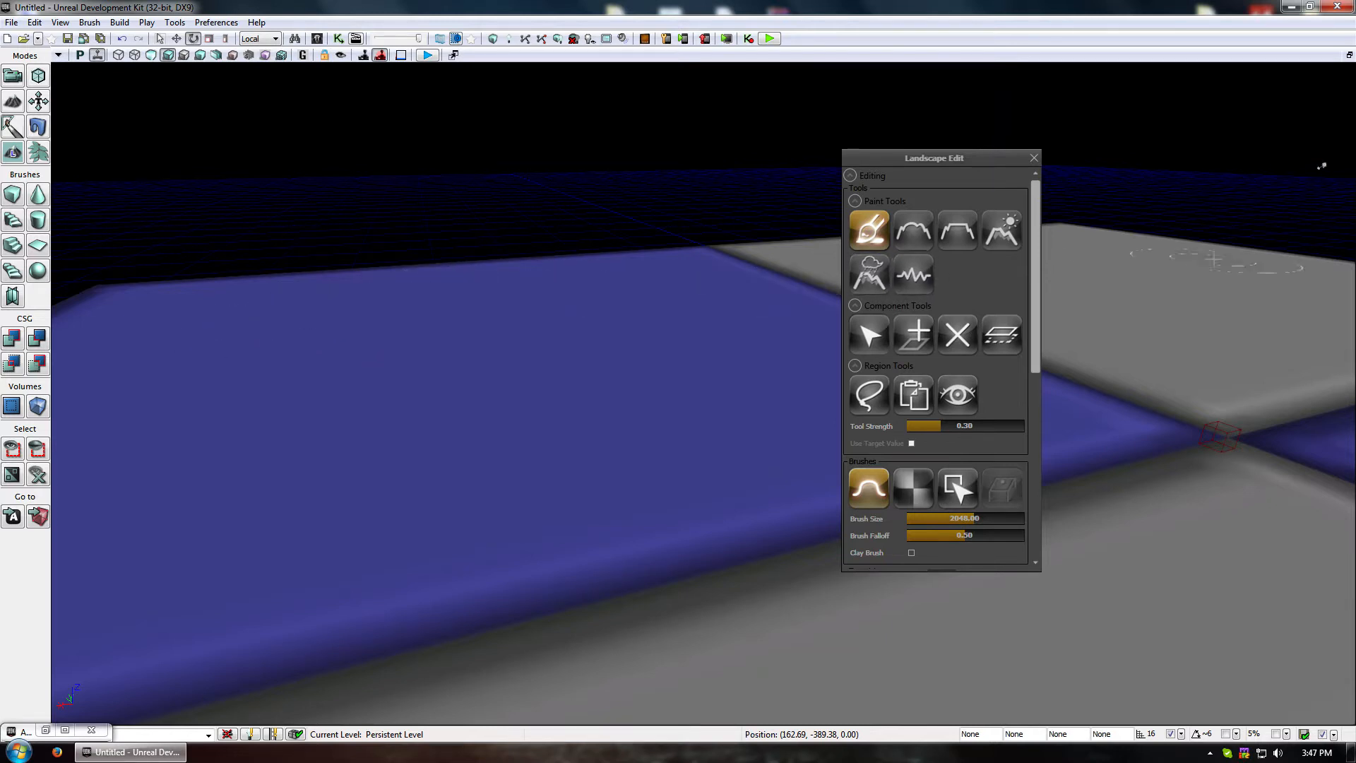
{"action": "left_click_drag", "start_coordinate": [227, 294], "coordinate": [263, 296], "text": "ctrl"}
{"action": "left_click_drag", "start_coordinate": [412, 288], "coordinate": [636, 265], "text": "ctrl"}
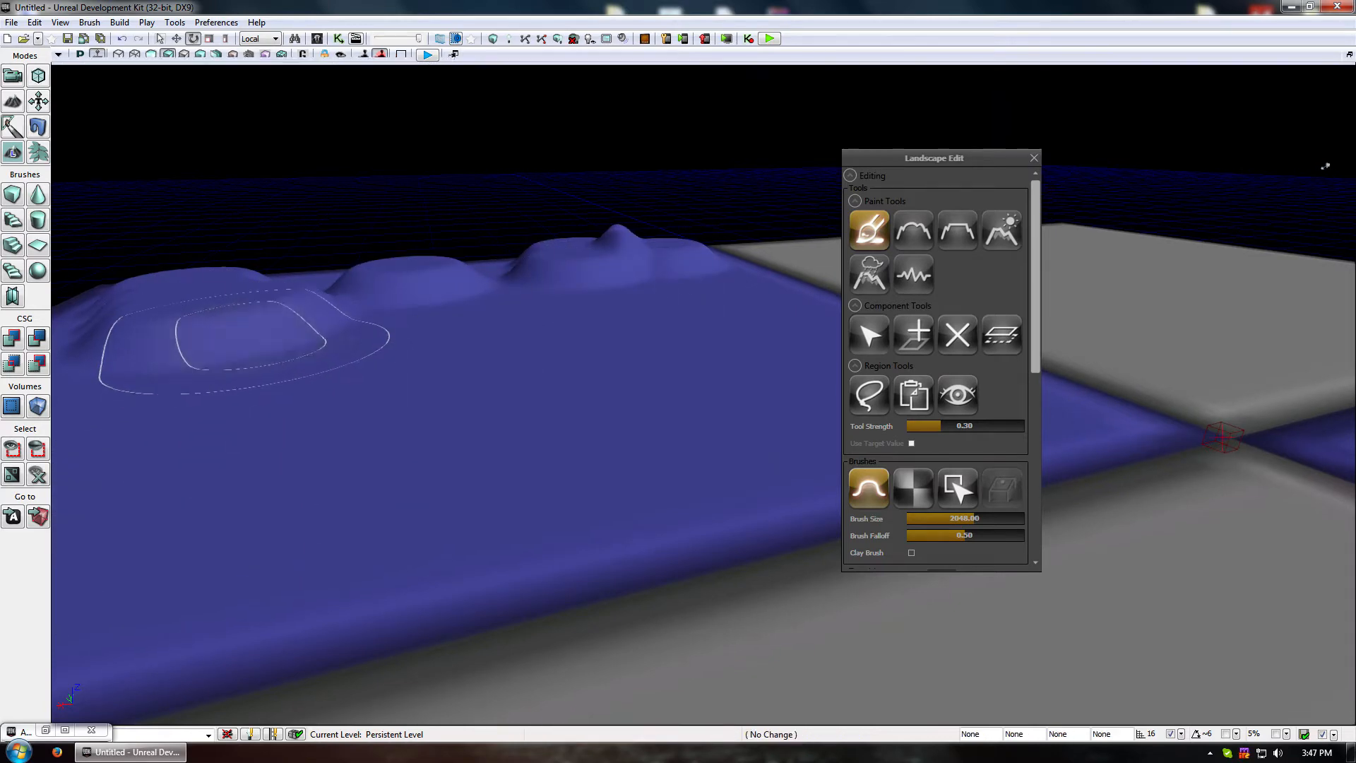
Sculpt more hills across the blue landscape section and raise tall peaks along its border with the neighbouring grey section
{"action": "right_click_drag", "start_coordinate": [252, 340], "coordinate": [211, 332]}
{"action": "mouse_move", "coordinate": [348, 333]}
{"action": "right_mouse_down"}
{"action": "mouse_move", "coordinate": [409, 340]}
{"action": "mouse_move", "coordinate": [354, 341]}
{"action": "right_mouse_up"}
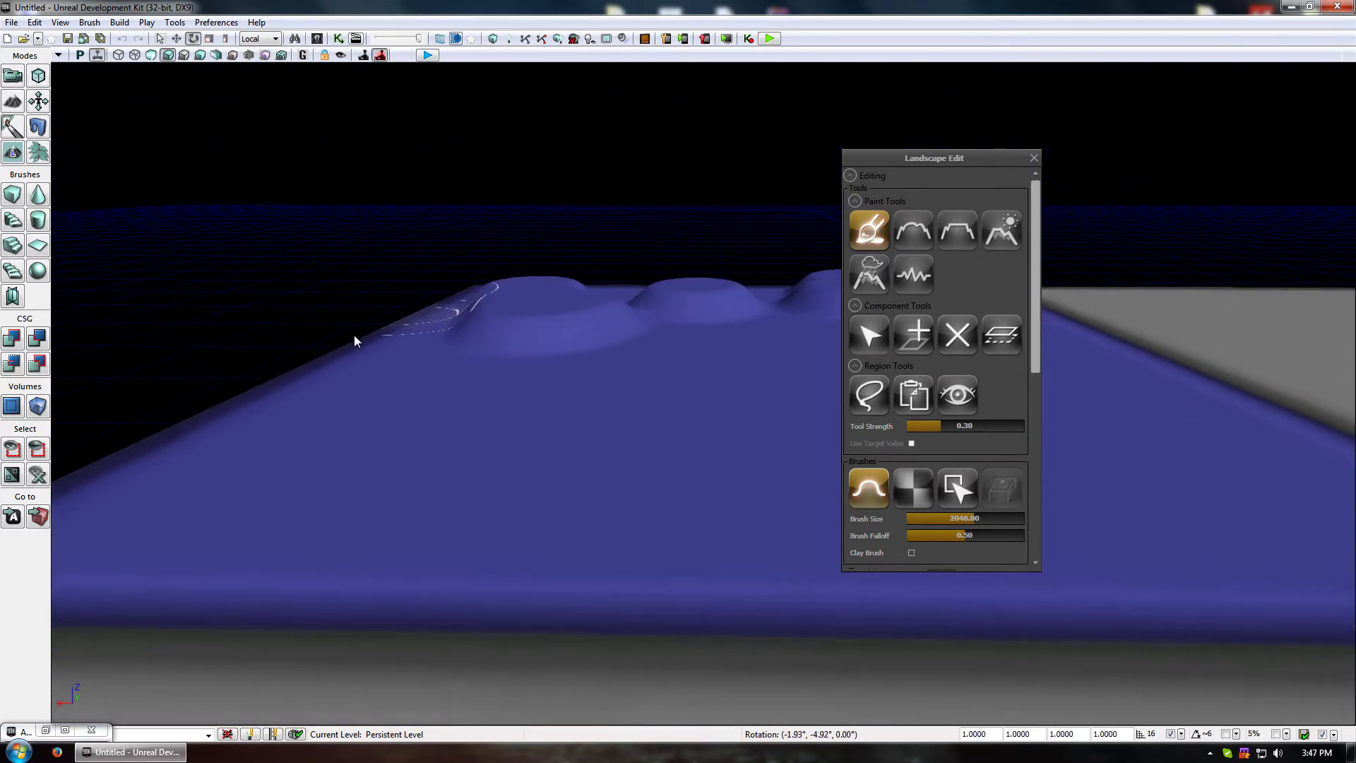
{"action": "mouse_move", "coordinate": [353, 341]}
{"action": "left_mouse_down", "text": "ctrl"}
{"action": "mouse_move", "coordinate": [498, 356]}
{"action": "mouse_move", "coordinate": [493, 314]}
{"action": "mouse_move", "coordinate": [488, 325]}
{"action": "mouse_move", "coordinate": [635, 333]}
{"action": "mouse_move", "coordinate": [529, 388]}
{"action": "left_mouse_up", "text": "ctrl"}
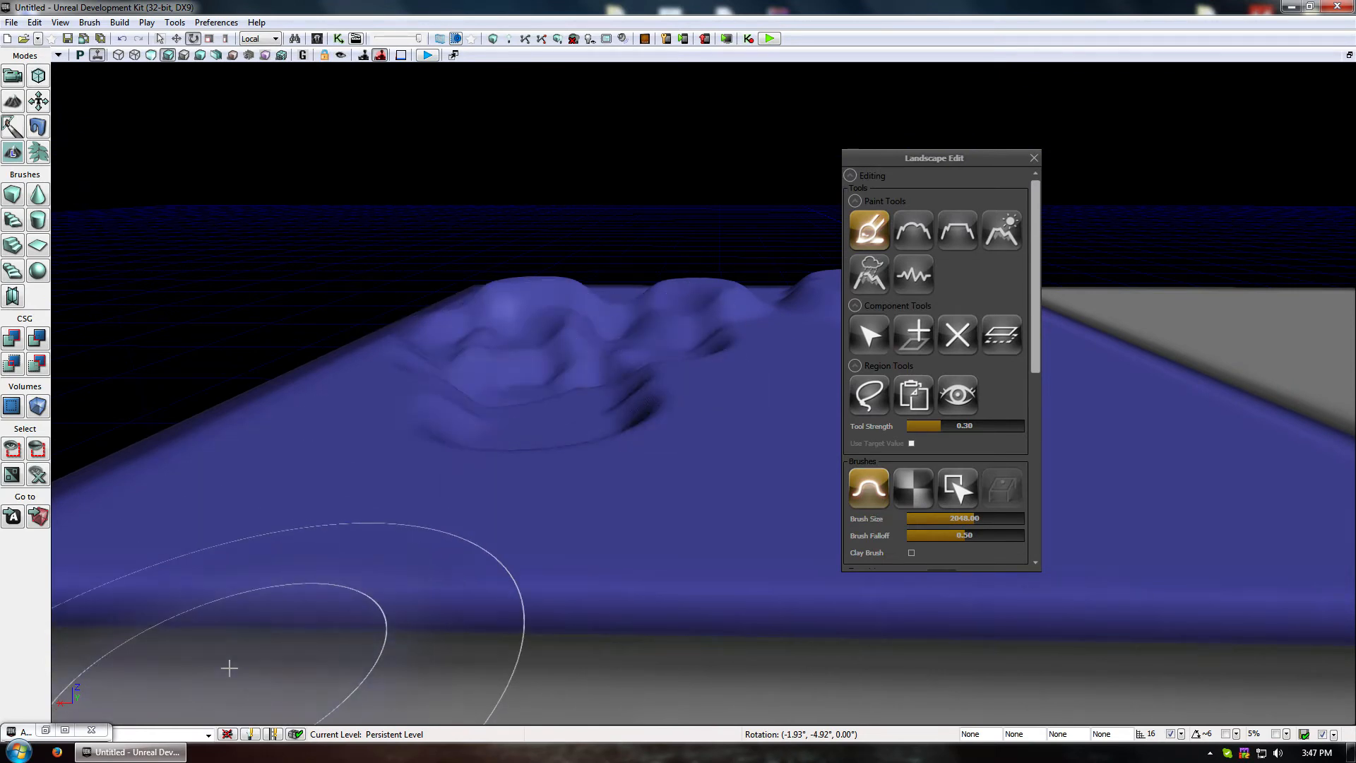
{"action": "mouse_move", "coordinate": [552, 532]}
{"action": "left_mouse_down", "text": "ctrl"}
{"action": "mouse_move", "coordinate": [635, 408]}
{"action": "mouse_move", "coordinate": [735, 402]}
{"action": "left_mouse_up", "text": "ctrl"}
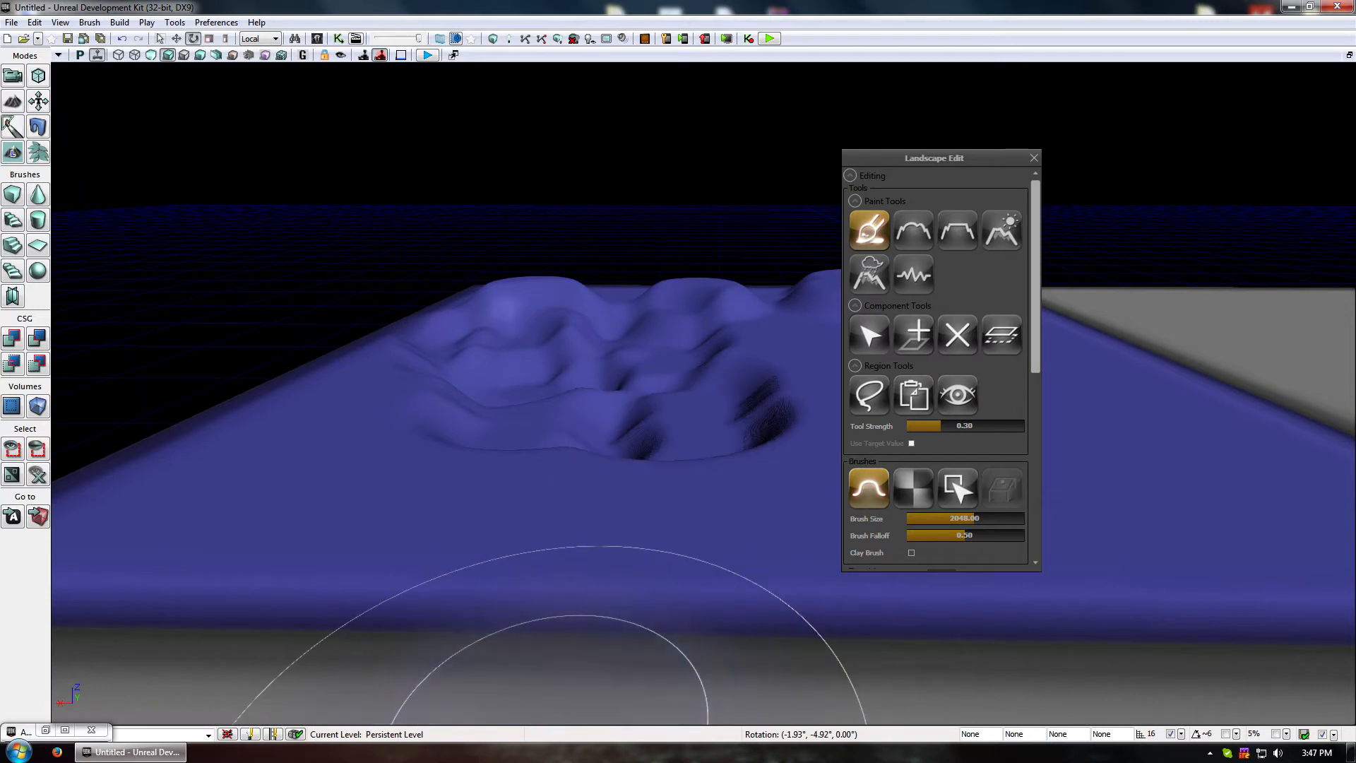
{"action": "mouse_move", "coordinate": [587, 441]}
{"action": "left_mouse_down", "text": "ctrl"}
{"action": "mouse_move", "coordinate": [591, 348]}
{"action": "mouse_move", "coordinate": [539, 563]}
{"action": "mouse_move", "coordinate": [439, 469]}
{"action": "mouse_move", "coordinate": [491, 367]}
{"action": "mouse_move", "coordinate": [702, 394]}
{"action": "mouse_move", "coordinate": [476, 390]}
{"action": "mouse_move", "coordinate": [621, 388]}
{"action": "mouse_move", "coordinate": [439, 293]}
{"action": "mouse_move", "coordinate": [205, 574]}
{"action": "mouse_move", "coordinate": [535, 306]}
{"action": "mouse_move", "coordinate": [706, 339]}
{"action": "mouse_move", "coordinate": [1090, 363]}
{"action": "mouse_move", "coordinate": [1029, 466]}
{"action": "mouse_move", "coordinate": [1139, 323]}
{"action": "mouse_move", "coordinate": [1085, 452]}
{"action": "mouse_move", "coordinate": [1131, 324]}
{"action": "mouse_move", "coordinate": [1102, 438]}
{"action": "left_mouse_up", "text": "ctrl"}
{"action": "mouse_move", "coordinate": [769, 348]}
{"action": "middle_mouse_down"}
{"action": "mouse_move", "coordinate": [844, 335]}
{"action": "mouse_move", "coordinate": [499, 388]}
{"action": "middle_mouse_up"}
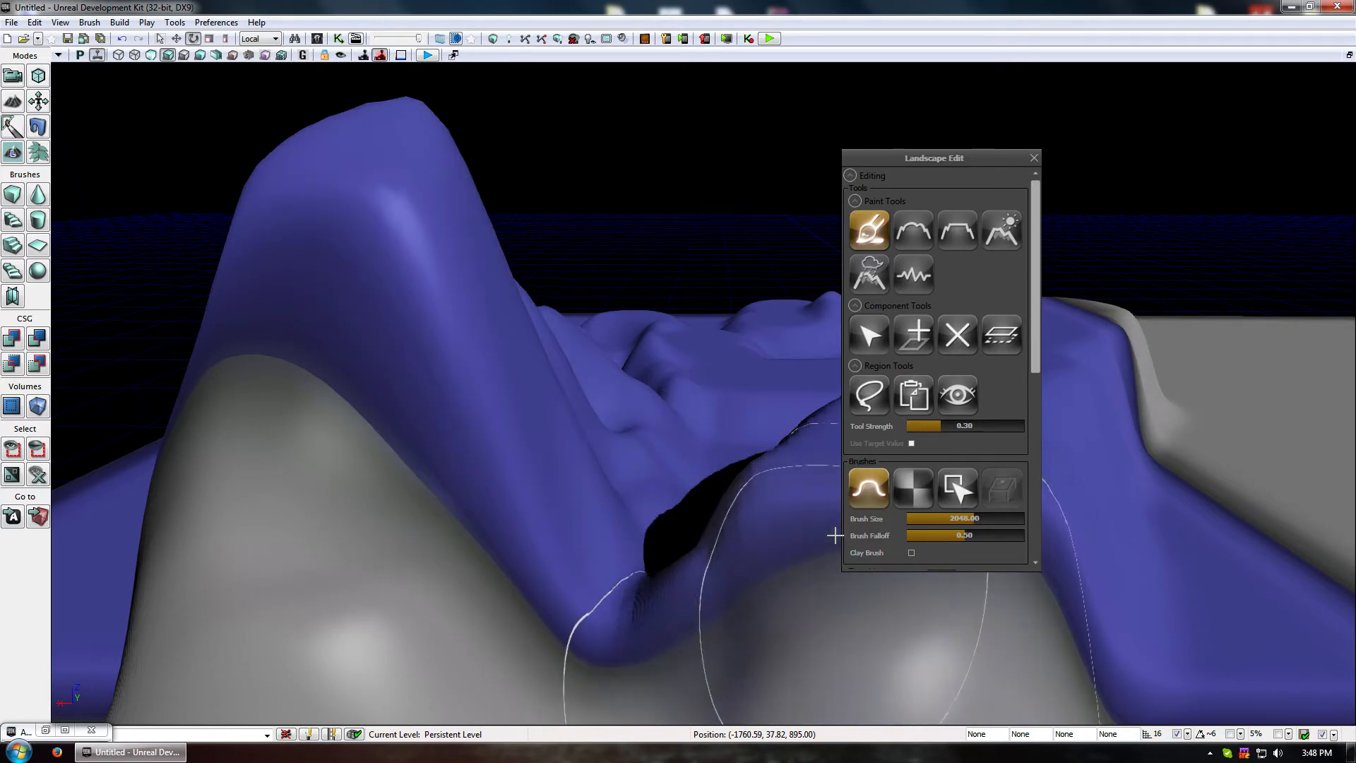
Set the landscape brush size to 8192 and the brush falloff to 0.38
{"action": "left_click_drag", "start_coordinate": [512, 495], "coordinate": [474, 519]}
{"action": "mouse_move", "coordinate": [600, 494]}
{"action": "left_mouse_down"}
{"action": "mouse_move", "coordinate": [606, 646]}
{"action": "mouse_move", "coordinate": [597, 509]}
{"action": "left_mouse_up"}
{"action": "right_click_drag", "start_coordinate": [605, 646], "coordinate": [600, 565]}
{"action": "mouse_move", "coordinate": [976, 520]}
{"action": "left_mouse_down"}
{"action": "mouse_move", "coordinate": [1028, 521]}
{"action": "mouse_move", "coordinate": [901, 535]}
{"action": "left_mouse_up"}
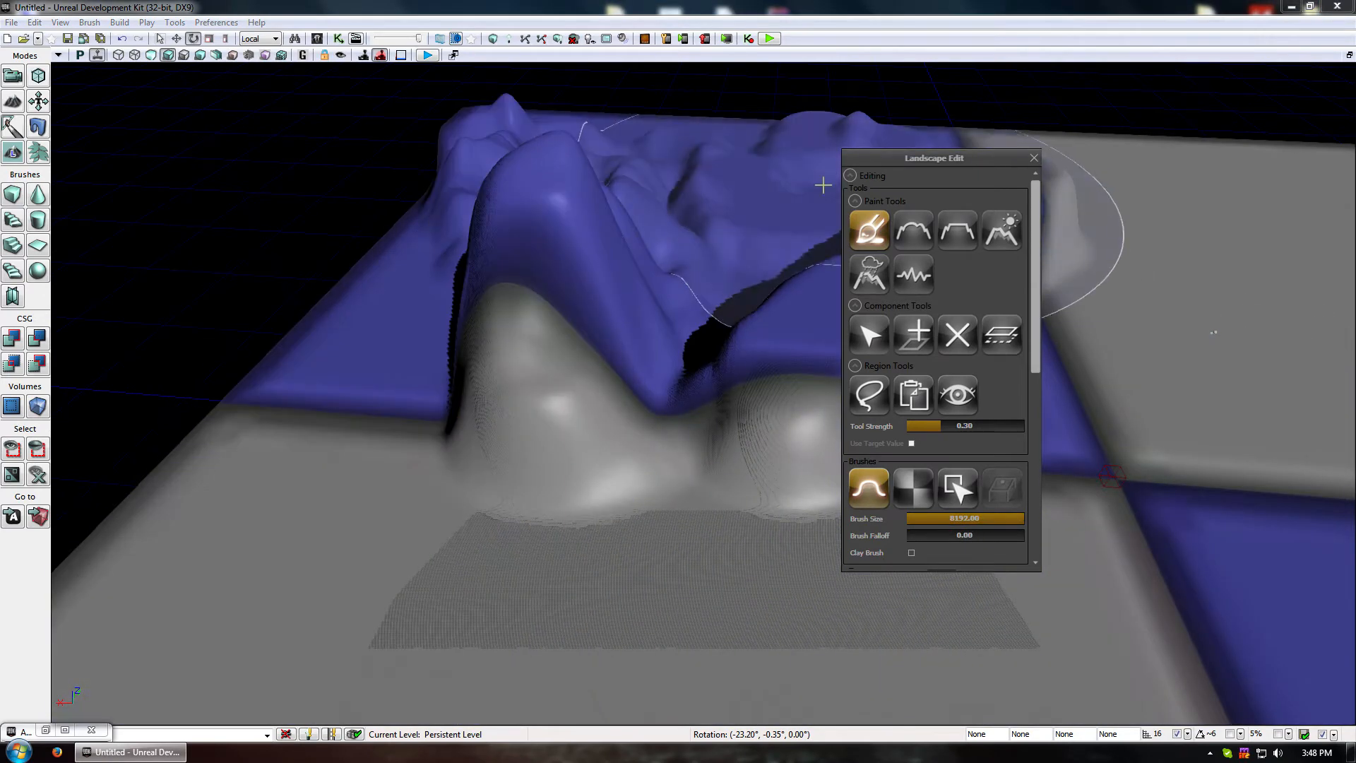
{"action": "left_click_drag", "start_coordinate": [911, 536], "coordinate": [951, 536]}
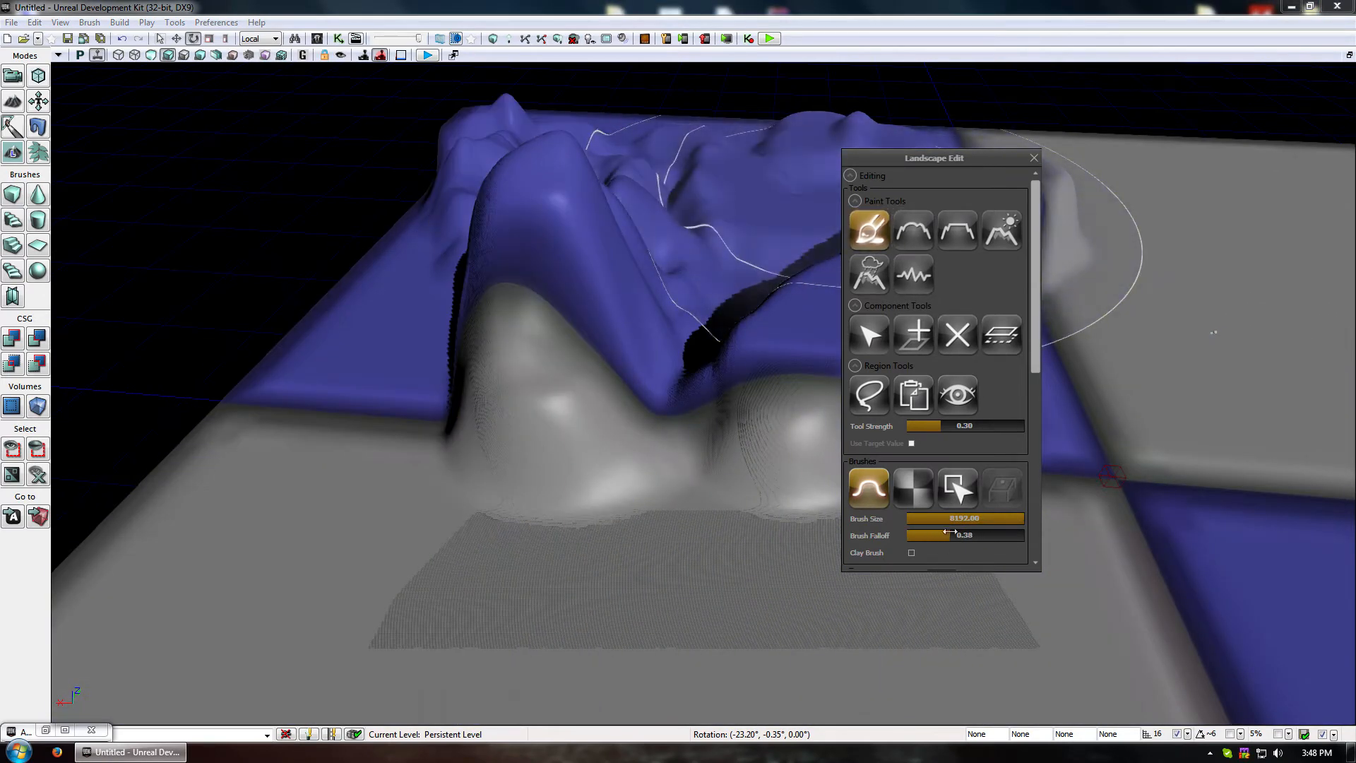
Smooth the sculpted hills and peaks with the Smooth tool, using a Detail Smooth value of 0.68
{"action": "left_click", "coordinate": [927, 235]}
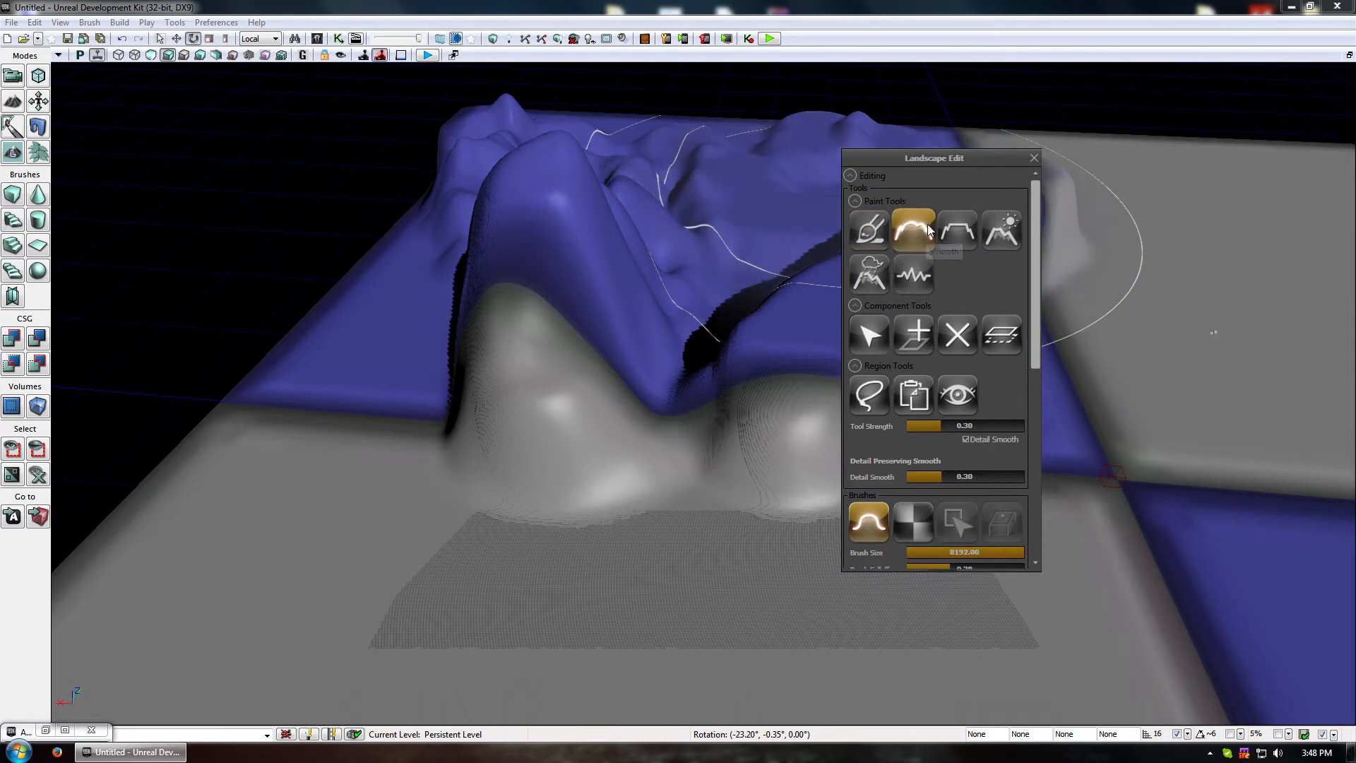
{"action": "right_click_drag", "start_coordinate": [594, 300], "coordinate": [678, 278]}
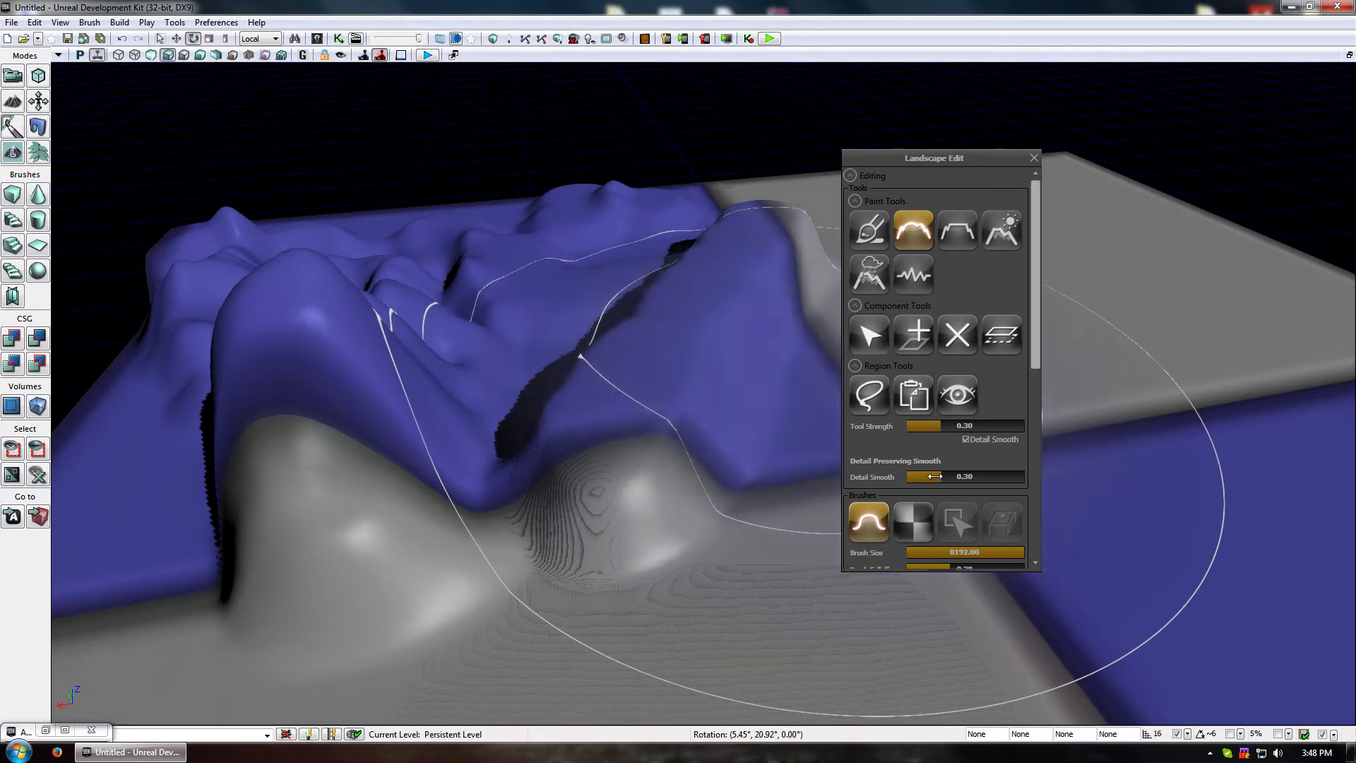
{"action": "left_click_drag", "start_coordinate": [933, 477], "coordinate": [988, 476]}
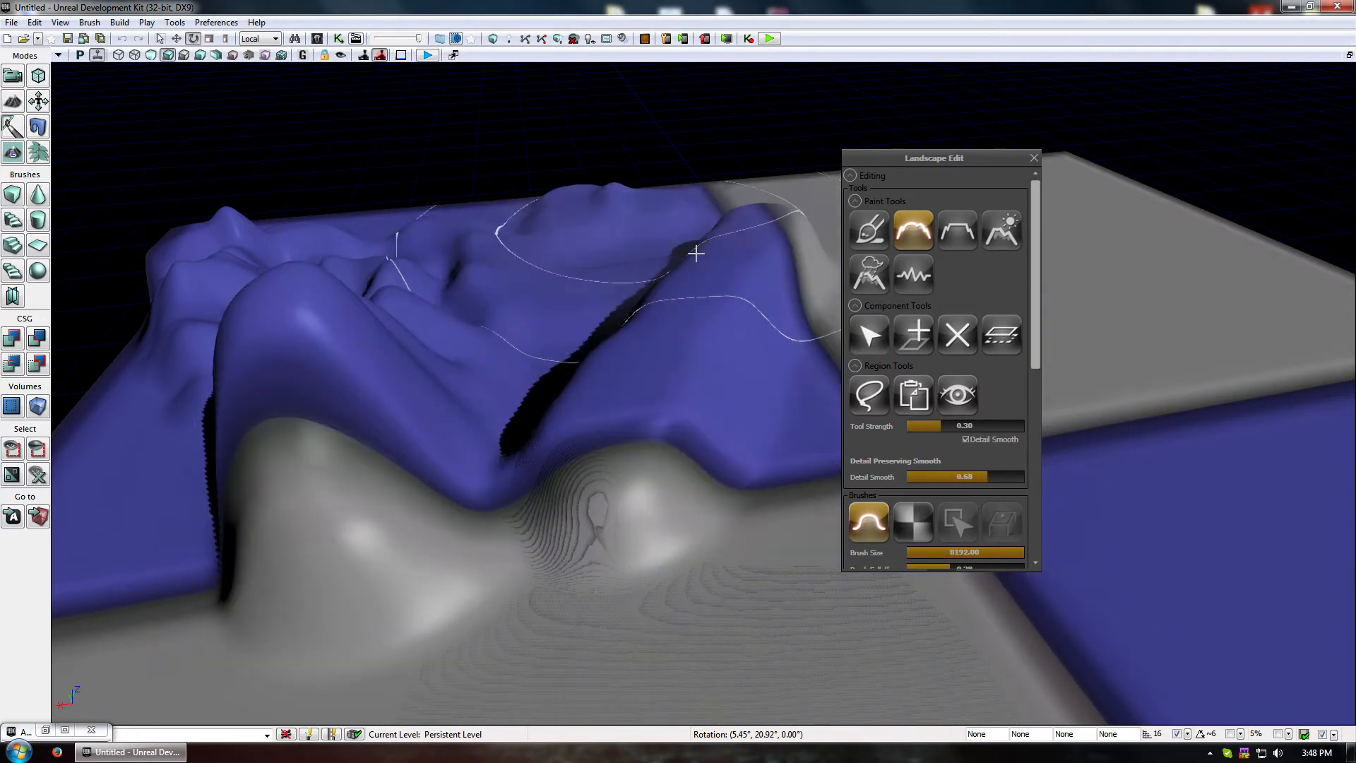
{"action": "mouse_move", "coordinate": [286, 354]}
{"action": "left_mouse_down", "text": "ctrl"}
{"action": "mouse_move", "coordinate": [306, 388]}
{"action": "mouse_move", "coordinate": [354, 254]}
{"action": "mouse_move", "coordinate": [396, 248]}
{"action": "mouse_move", "coordinate": [636, 333]}
{"action": "mouse_move", "coordinate": [651, 394]}
{"action": "mouse_move", "coordinate": [423, 454]}
{"action": "mouse_move", "coordinate": [503, 466]}
{"action": "mouse_move", "coordinate": [457, 402]}
{"action": "mouse_move", "coordinate": [523, 399]}
{"action": "left_mouse_up", "text": "ctrl"}
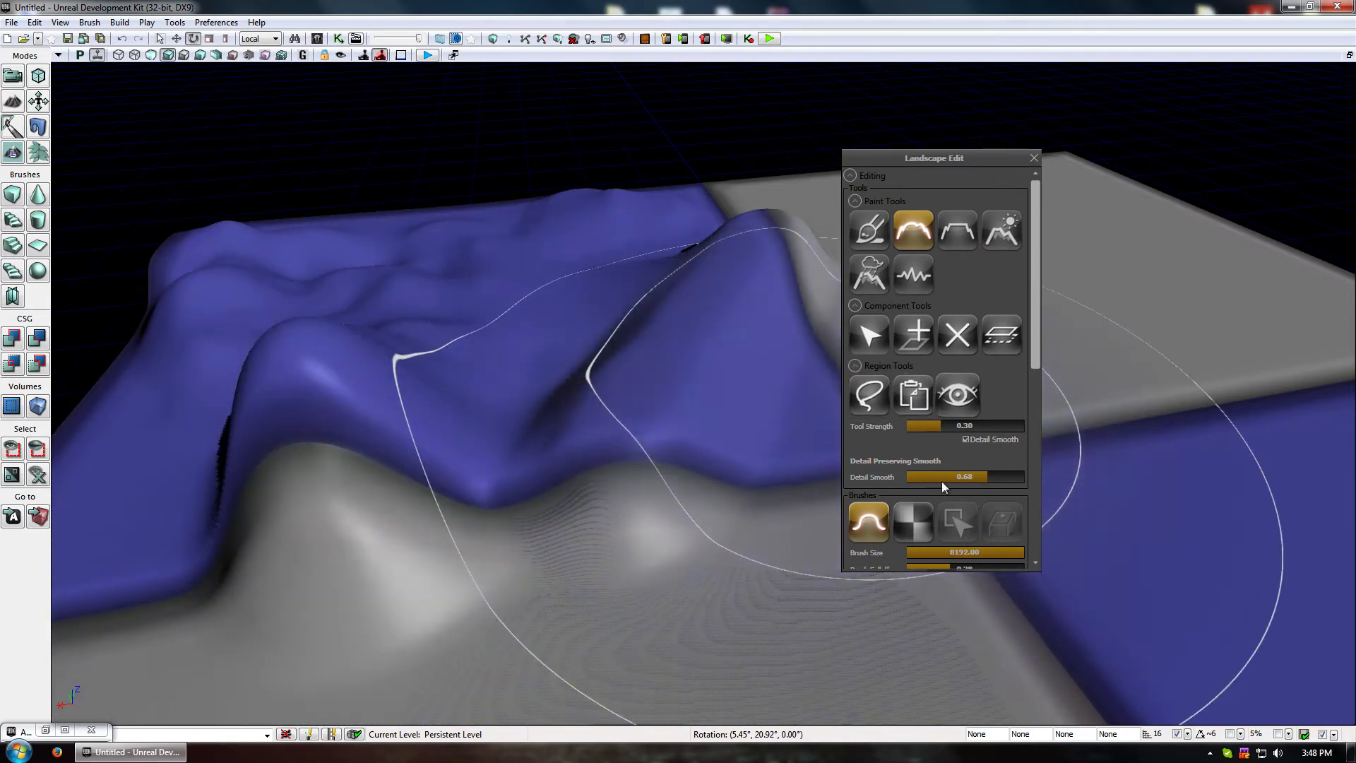
Reduce the brush size to 1221.57 and smooth the remaining rough ridges between the peaks
{"action": "left_click_drag", "start_coordinate": [998, 552], "coordinate": [954, 553]}
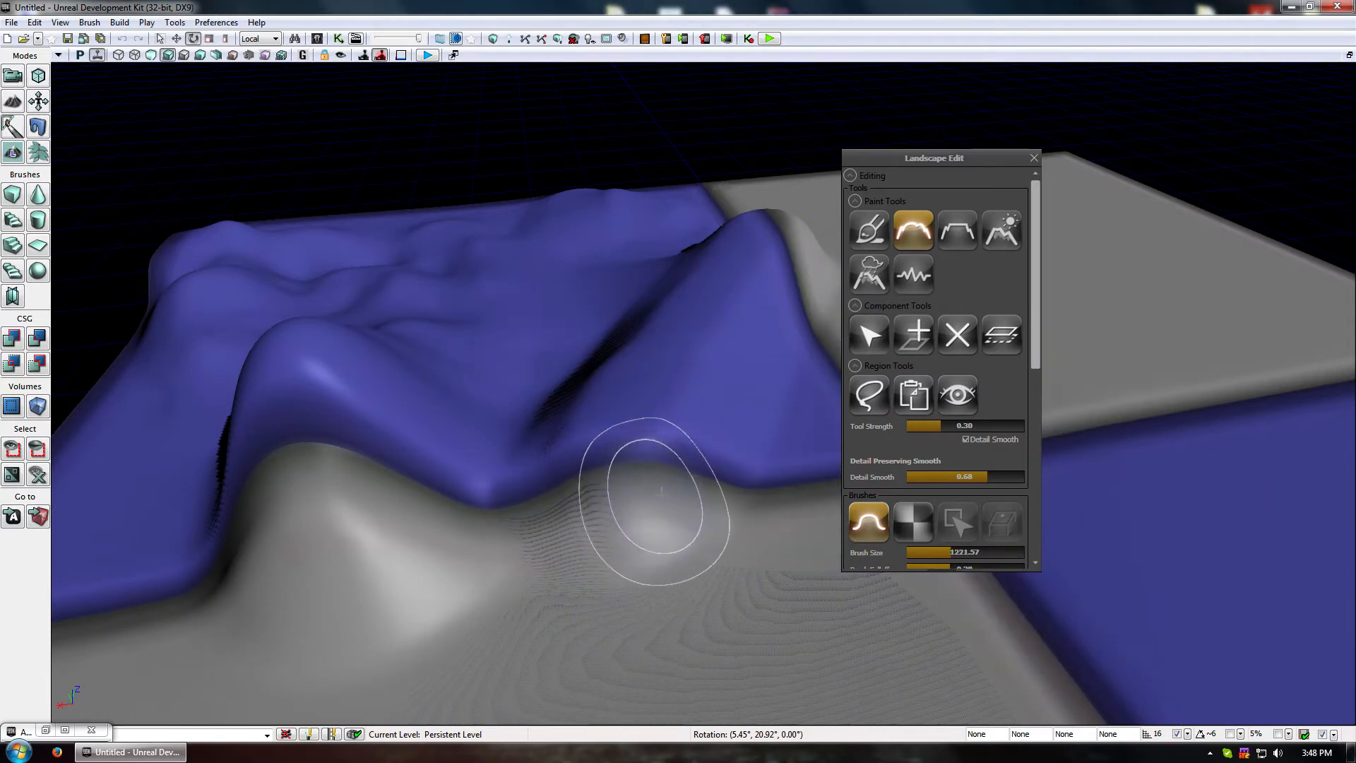
{"action": "mouse_move", "coordinate": [664, 512]}
{"action": "left_mouse_down"}
{"action": "mouse_move", "coordinate": [566, 560]}
{"action": "mouse_move", "coordinate": [523, 688]}
{"action": "mouse_move", "coordinate": [484, 167]}
{"action": "mouse_move", "coordinate": [548, 459]}
{"action": "mouse_move", "coordinate": [409, 480]}
{"action": "mouse_move", "coordinate": [325, 166]}
{"action": "mouse_move", "coordinate": [513, 512]}
{"action": "mouse_move", "coordinate": [756, 565]}
{"action": "mouse_move", "coordinate": [697, 575]}
{"action": "mouse_move", "coordinate": [439, 320]}
{"action": "left_mouse_up"}
{"action": "mouse_move", "coordinate": [469, 260]}
{"action": "left_mouse_down", "text": "ctrl"}
{"action": "mouse_move", "coordinate": [542, 255]}
{"action": "mouse_move", "coordinate": [643, 312]}
{"action": "mouse_move", "coordinate": [647, 442]}
{"action": "mouse_move", "coordinate": [750, 324]}
{"action": "mouse_move", "coordinate": [513, 291]}
{"action": "mouse_move", "coordinate": [609, 334]}
{"action": "mouse_move", "coordinate": [685, 341]}
{"action": "mouse_move", "coordinate": [463, 295]}
{"action": "mouse_move", "coordinate": [1038, 70]}
{"action": "left_mouse_up", "text": "ctrl"}
{"action": "mouse_move", "coordinate": [1039, 71]}
{"action": "right_mouse_down"}
{"action": "mouse_move", "coordinate": [989, 212]}
{"action": "mouse_move", "coordinate": [1272, 430]}
{"action": "mouse_move", "coordinate": [1265, 600]}
{"action": "mouse_move", "coordinate": [919, 621]}
{"action": "mouse_move", "coordinate": [547, 99]}
{"action": "mouse_move", "coordinate": [162, 156]}
{"action": "mouse_move", "coordinate": [212, 657]}
{"action": "mouse_move", "coordinate": [475, 303]}
{"action": "right_mouse_up"}
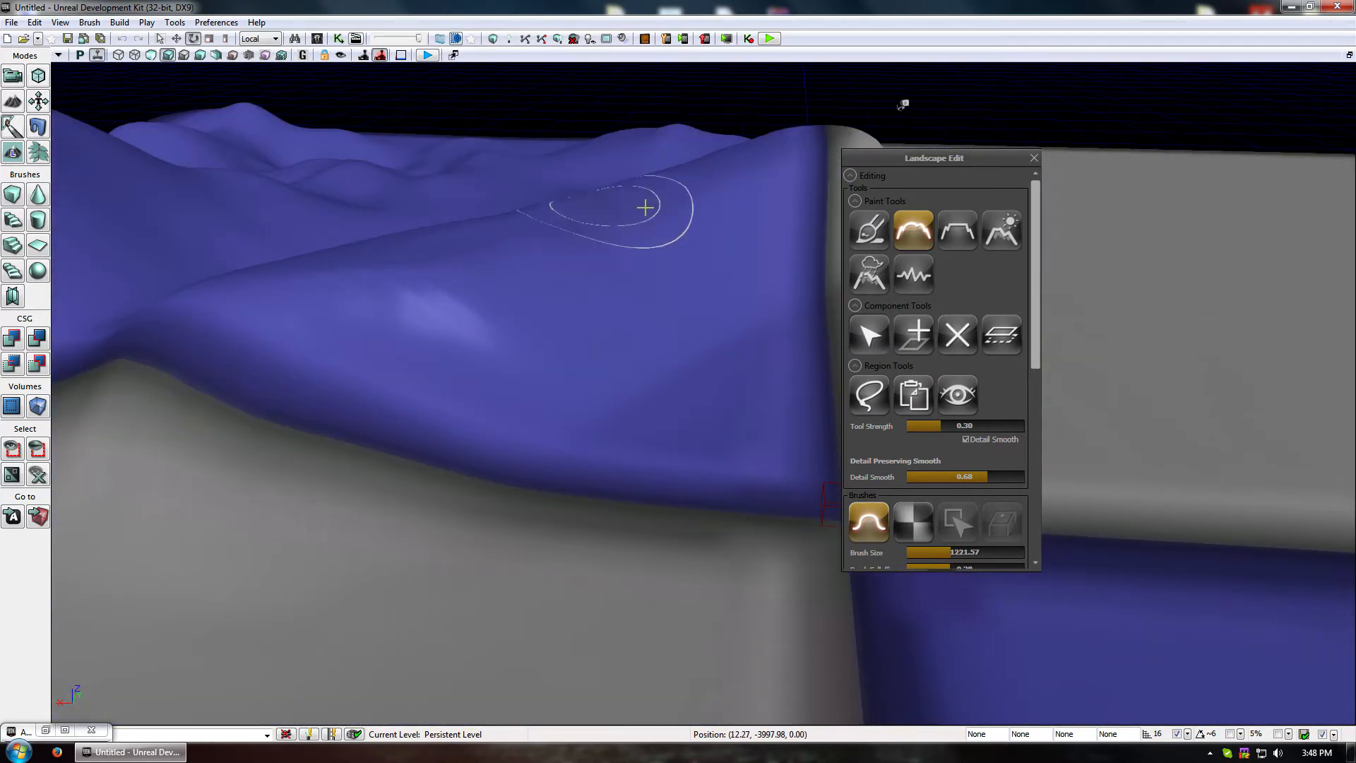
Smooth the long slope of the ridge near the landscape centre with the Smooth tool
{"action": "left_click", "coordinate": [957, 227]}
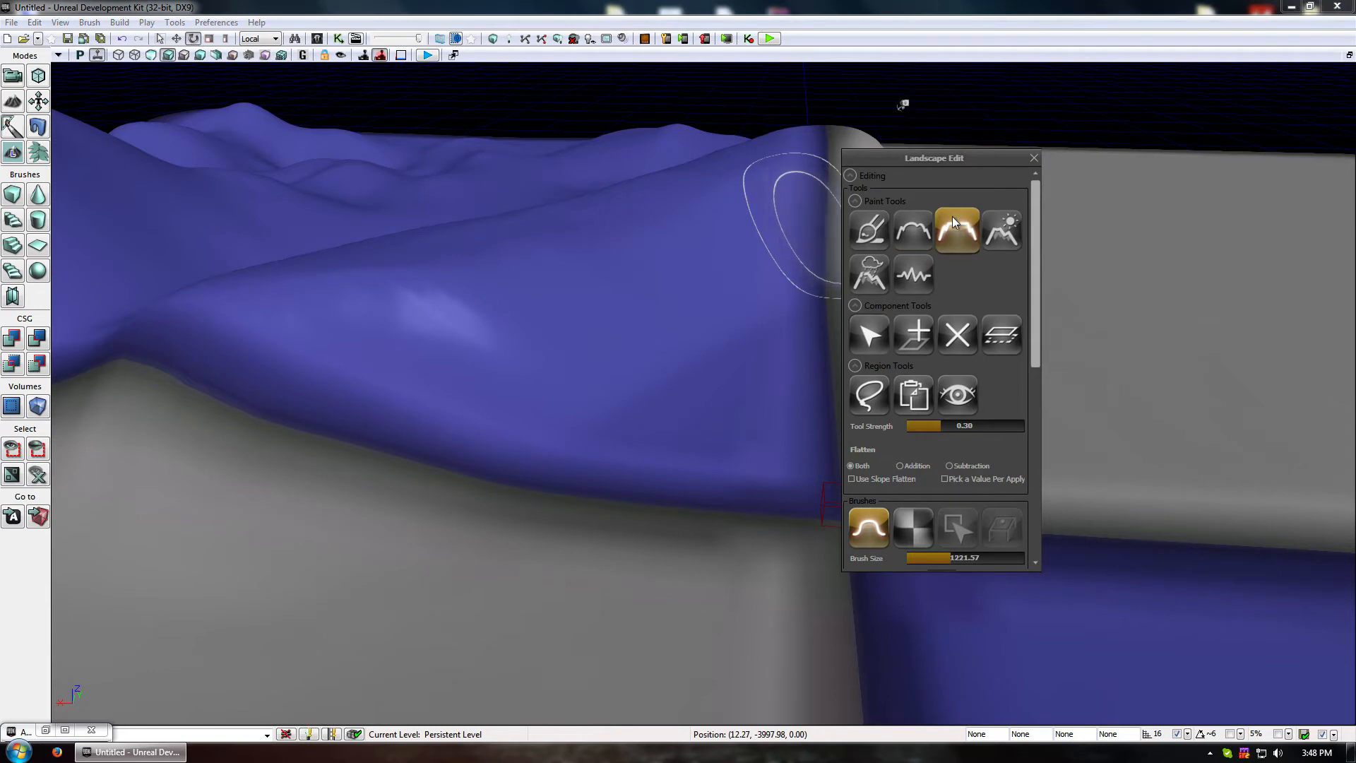
{"action": "left_click", "coordinate": [914, 243]}
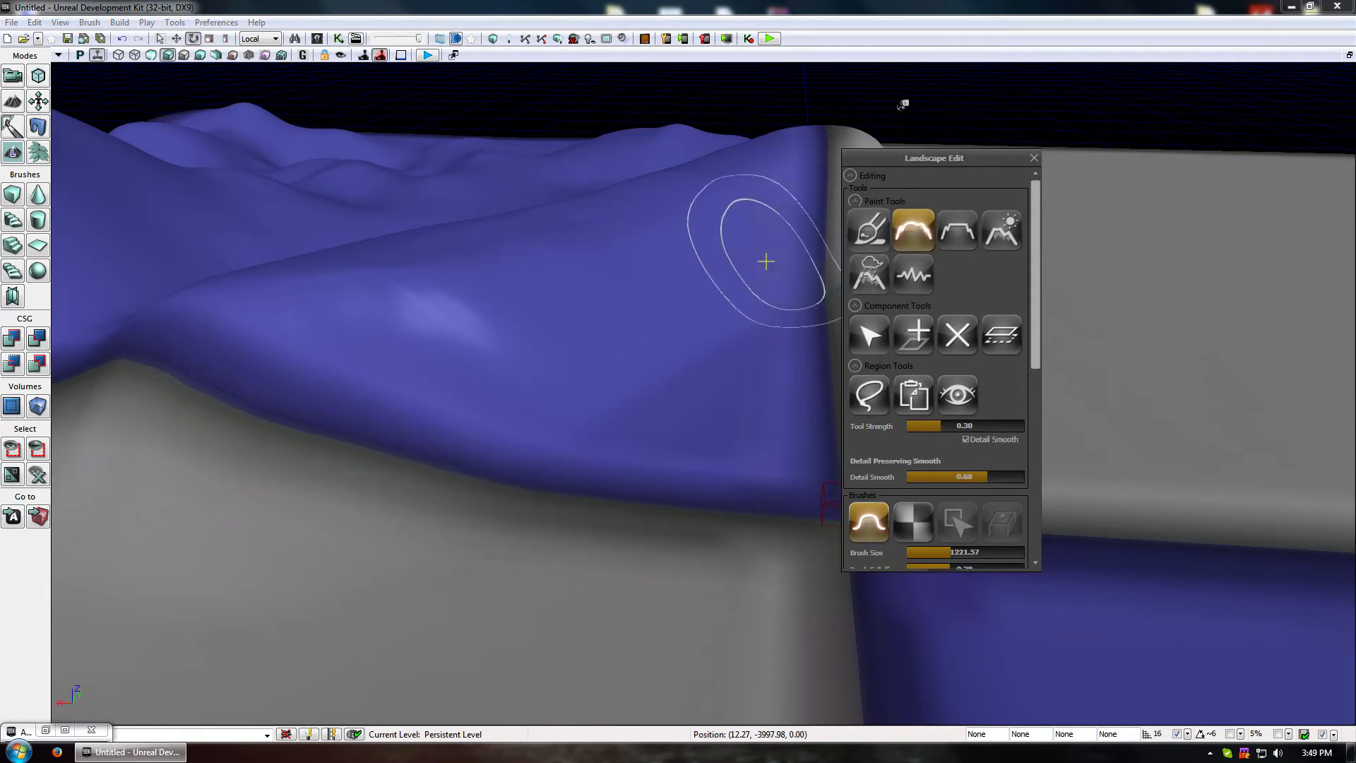
{"action": "mouse_move", "coordinate": [738, 296]}
{"action": "left_mouse_down"}
{"action": "mouse_move", "coordinate": [536, 348]}
{"action": "mouse_move", "coordinate": [363, 318]}
{"action": "mouse_move", "coordinate": [460, 263]}
{"action": "mouse_move", "coordinate": [231, 336]}
{"action": "left_mouse_up"}
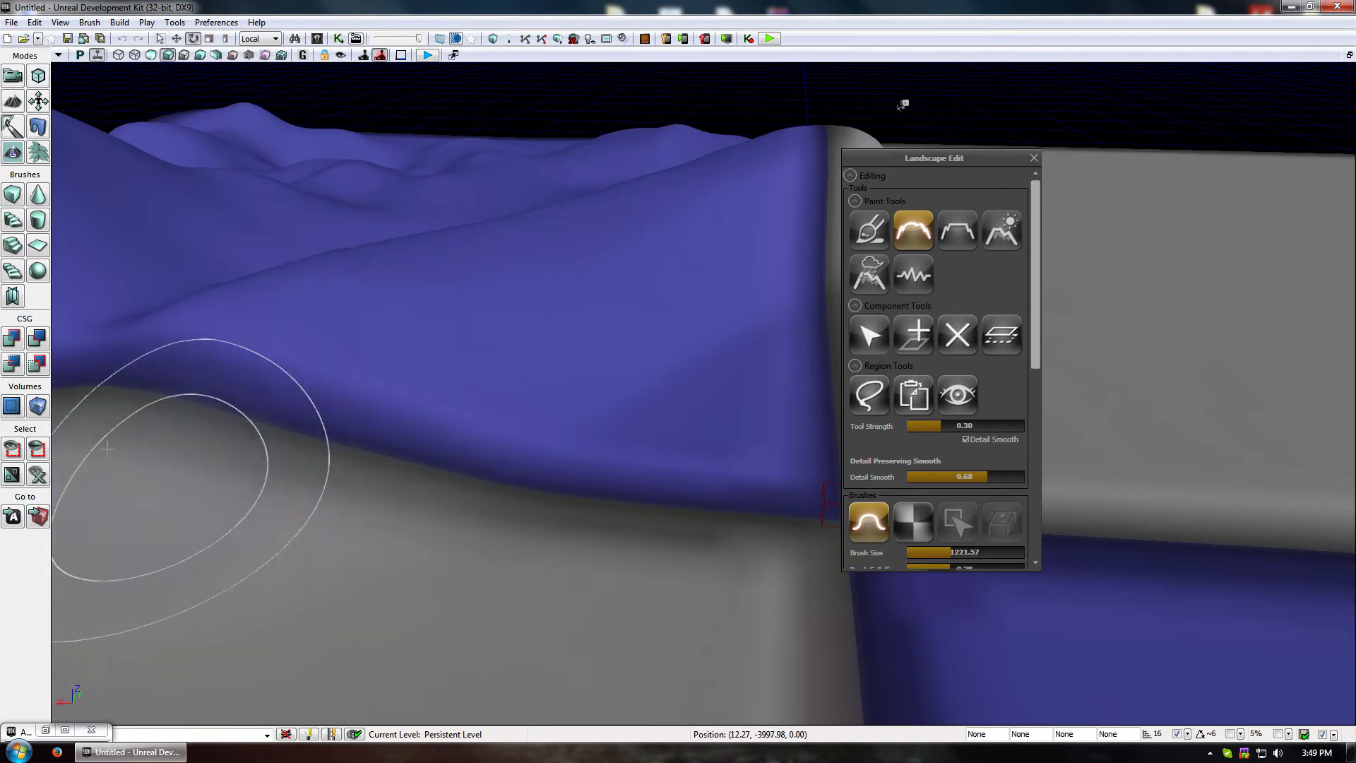
Smooth the foot of the peaks where the blue and grey landscape sections meet
{"action": "mouse_move", "coordinate": [622, 466]}
{"action": "right_mouse_down"}
{"action": "mouse_move", "coordinate": [287, 584]}
{"action": "mouse_move", "coordinate": [283, 551]}
{"action": "right_mouse_up"}
{"action": "left_click", "coordinate": [597, 197], "text": "ctrl"}
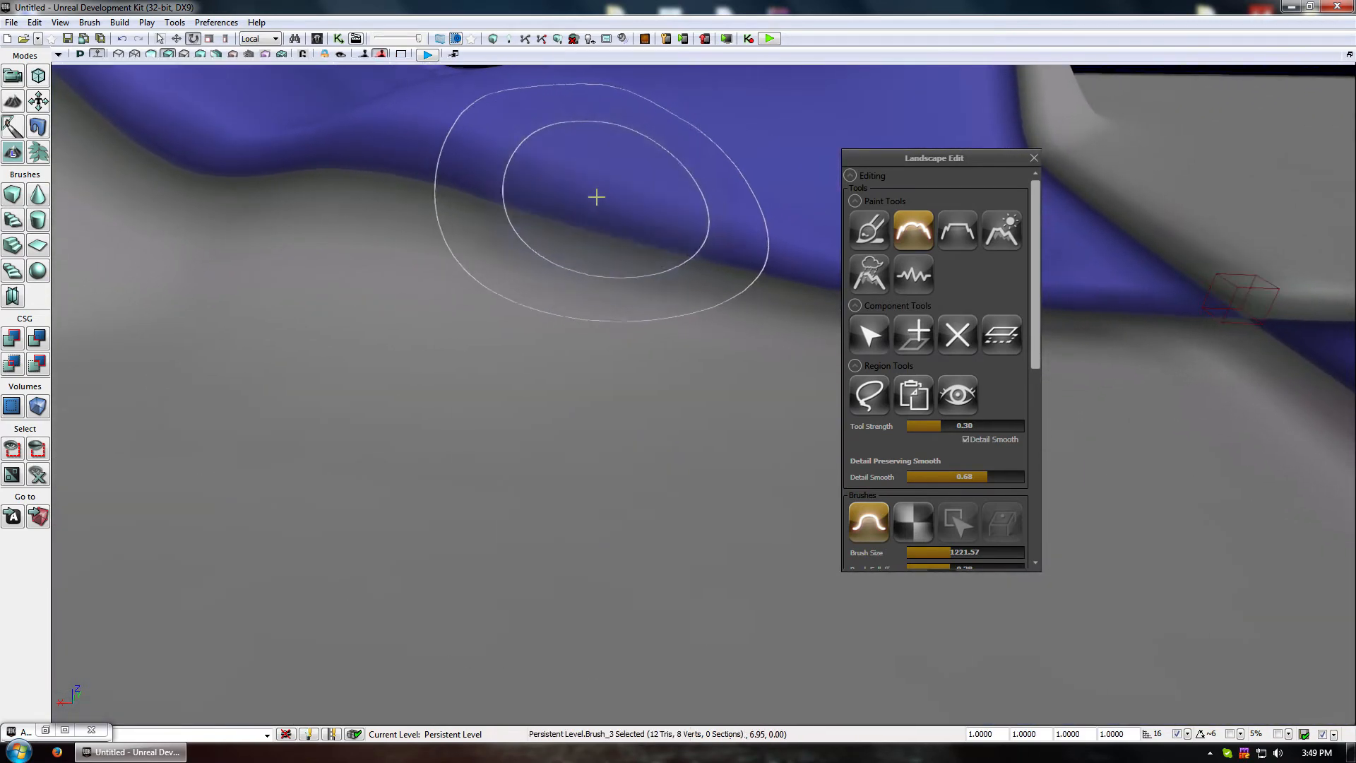
{"action": "mouse_move", "coordinate": [396, 176]}
{"action": "right_mouse_down"}
{"action": "mouse_move", "coordinate": [495, 177]}
{"action": "mouse_move", "coordinate": [400, 178]}
{"action": "right_mouse_up"}
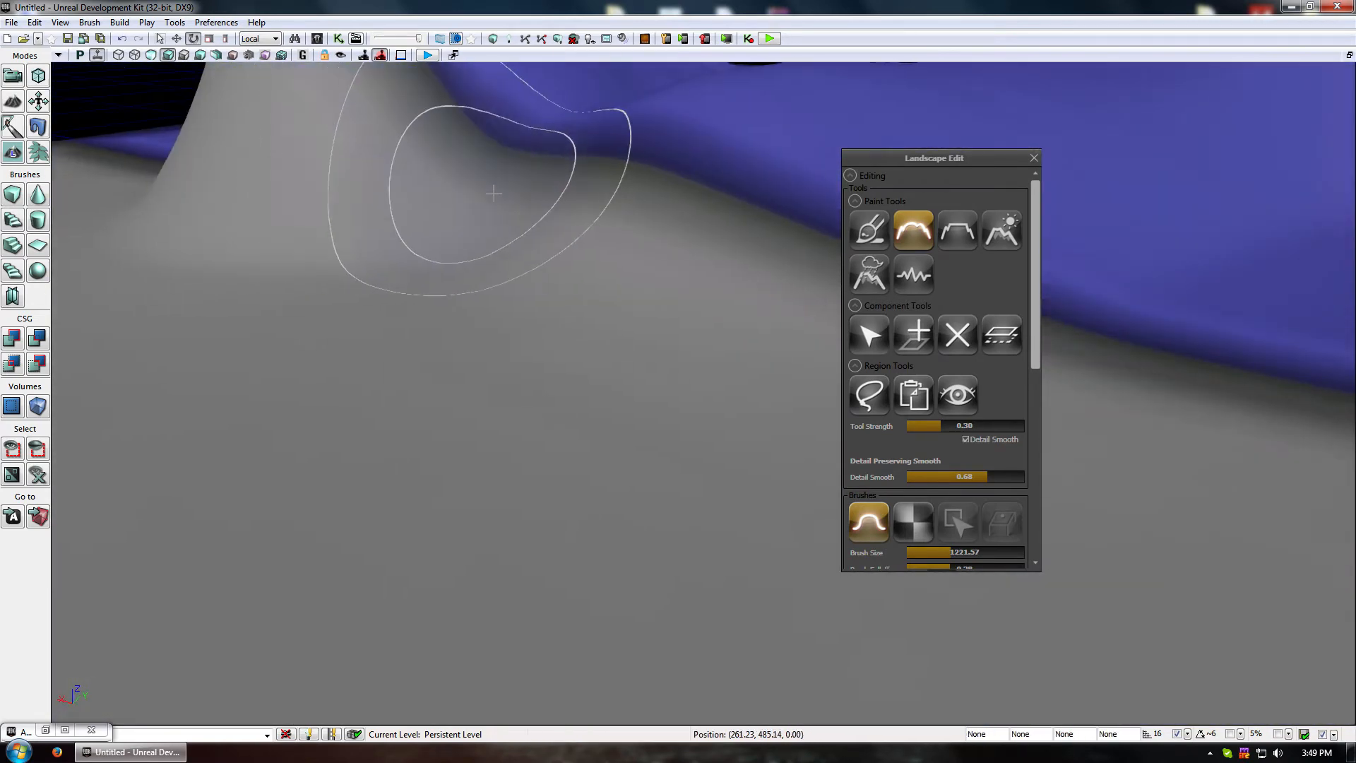
{"action": "mouse_move", "coordinate": [494, 193]}
{"action": "left_mouse_down", "text": "ctrl"}
{"action": "mouse_move", "coordinate": [760, 141]}
{"action": "mouse_move", "coordinate": [768, 91]}
{"action": "mouse_move", "coordinate": [791, 128]}
{"action": "mouse_move", "coordinate": [669, 161]}
{"action": "mouse_move", "coordinate": [673, 146]}
{"action": "left_mouse_up", "text": "ctrl"}
{"action": "mouse_move", "coordinate": [673, 146]}
{"action": "right_mouse_down"}
{"action": "mouse_move", "coordinate": [681, 290]}
{"action": "mouse_move", "coordinate": [579, 247]}
{"action": "mouse_move", "coordinate": [777, 240]}
{"action": "right_mouse_up"}
Choose the Flatten tool, enlarge the brush size to 8192 and bring the sculpted hills into view
{"action": "left_click", "coordinate": [957, 230]}
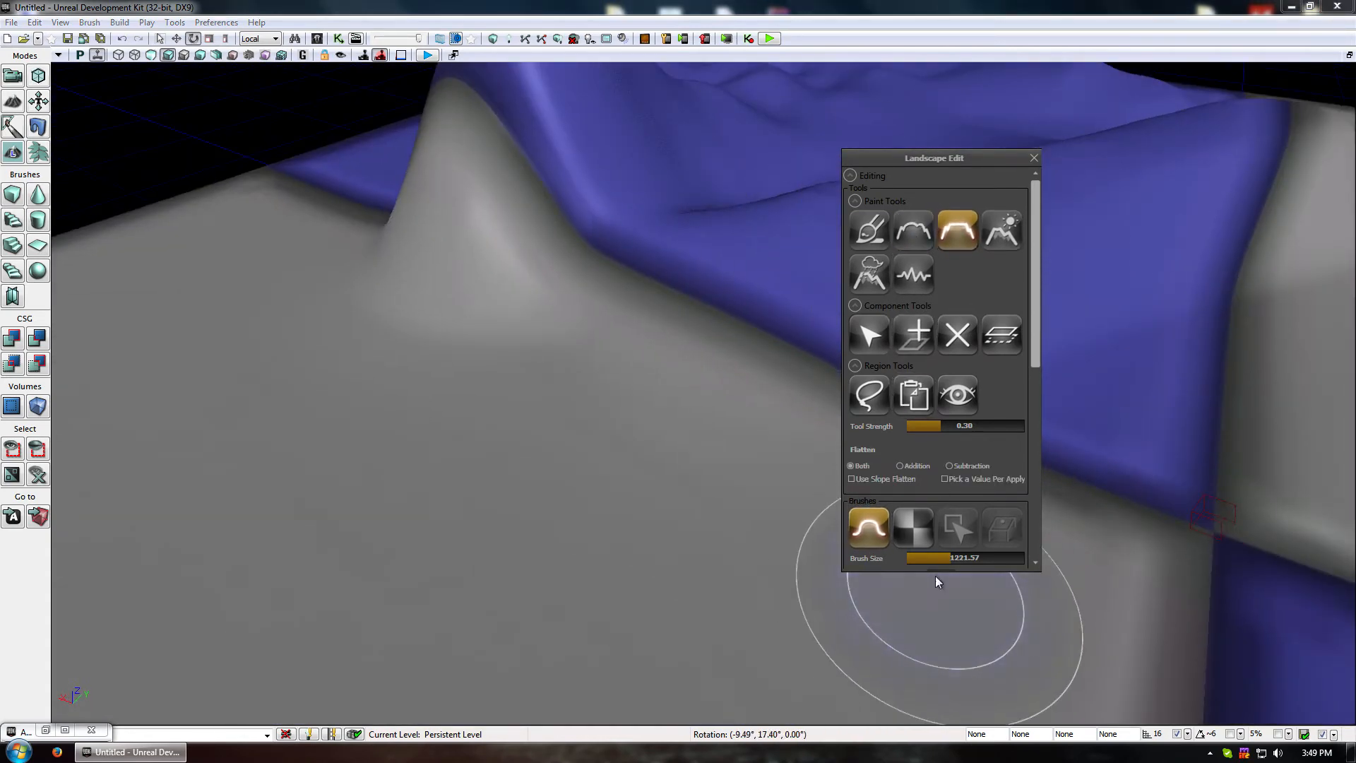
{"action": "left_click_drag", "start_coordinate": [947, 558], "coordinate": [1037, 558]}
{"action": "right_click_drag", "start_coordinate": [470, 303], "coordinate": [470, 219]}
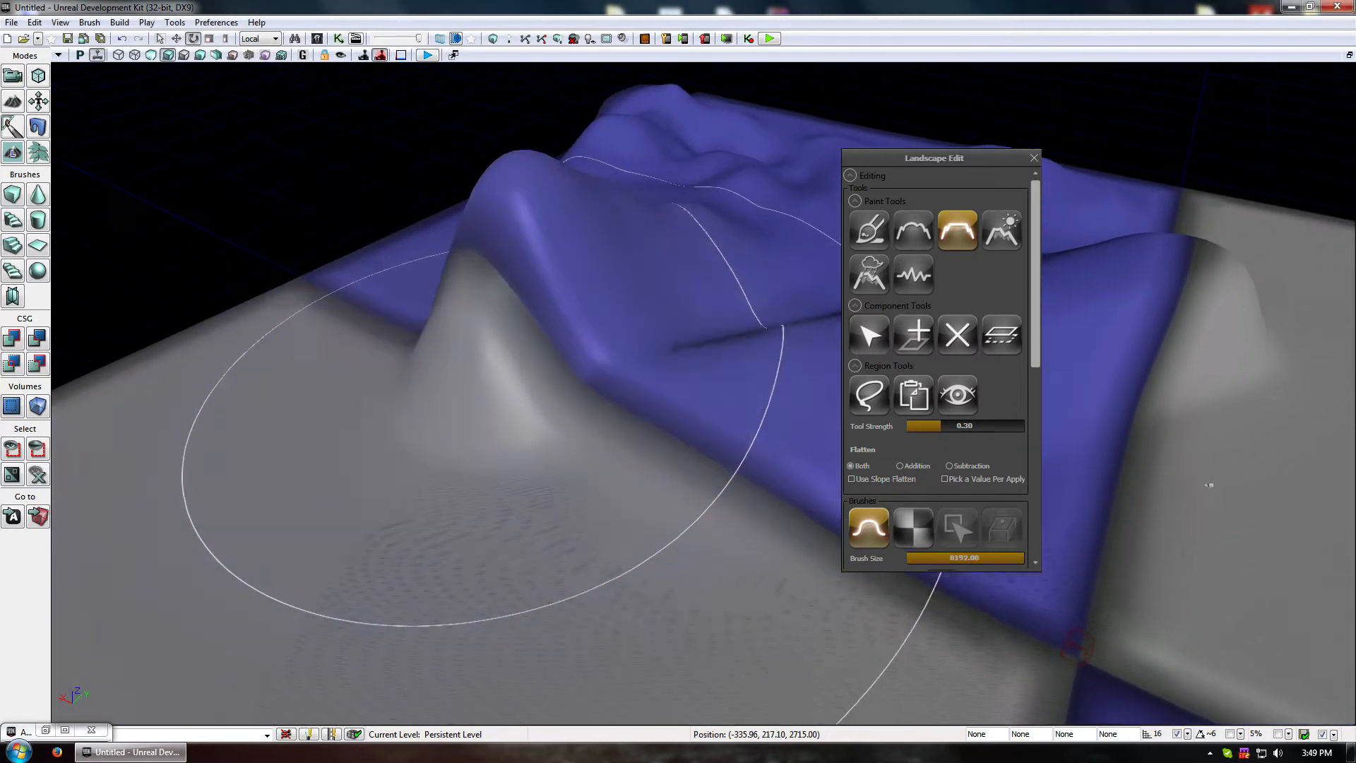
{"action": "right_click_drag", "start_coordinate": [469, 396], "coordinate": [469, 378]}
{"action": "left_click_drag", "start_coordinate": [470, 378], "coordinate": [470, 495]}
{"action": "right_click_drag", "start_coordinate": [470, 495], "coordinate": [487, 474]}
{"action": "mouse_move", "coordinate": [487, 474]}
{"action": "left_mouse_down"}
{"action": "mouse_move", "coordinate": [495, 537]}
{"action": "mouse_move", "coordinate": [540, 601]}
{"action": "left_mouse_up"}
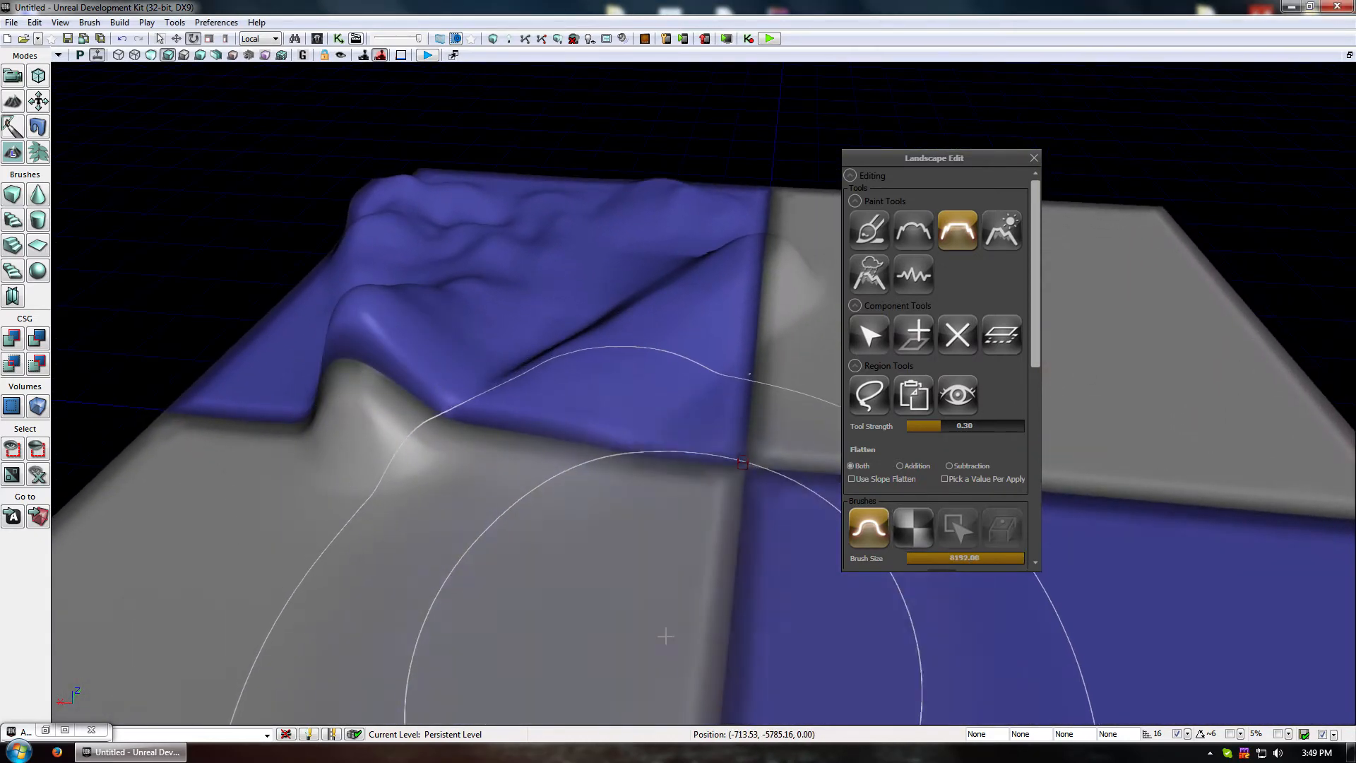
Flatten the sculpted hills to the level of the flat ground, and undo the flattening
{"action": "mouse_move", "coordinate": [665, 637]}
{"action": "left_mouse_down"}
{"action": "mouse_move", "coordinate": [521, 388]}
{"action": "mouse_move", "coordinate": [445, 219]}
{"action": "mouse_move", "coordinate": [645, 227]}
{"action": "mouse_move", "coordinate": [406, 173]}
{"action": "mouse_move", "coordinate": [478, 249]}
{"action": "mouse_move", "coordinate": [441, 176]}
{"action": "left_mouse_up"}
{"action": "mouse_move", "coordinate": [553, 199]}
{"action": "left_mouse_down", "text": "ctrl"}
{"action": "mouse_move", "coordinate": [484, 452]}
{"action": "mouse_move", "coordinate": [514, 264]}
{"action": "mouse_move", "coordinate": [419, 182]}
{"action": "left_mouse_up", "text": "ctrl"}
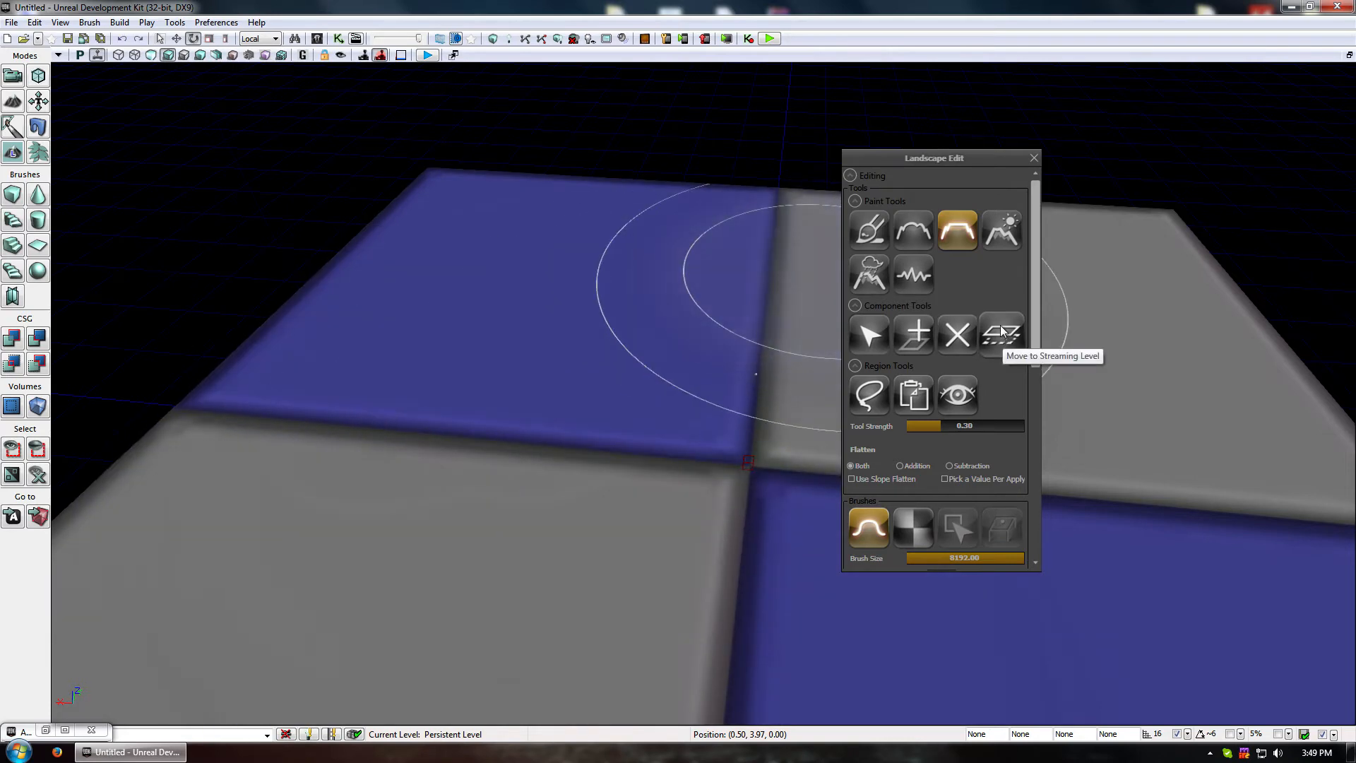
{"action": "key", "text": "ctrl+z"}
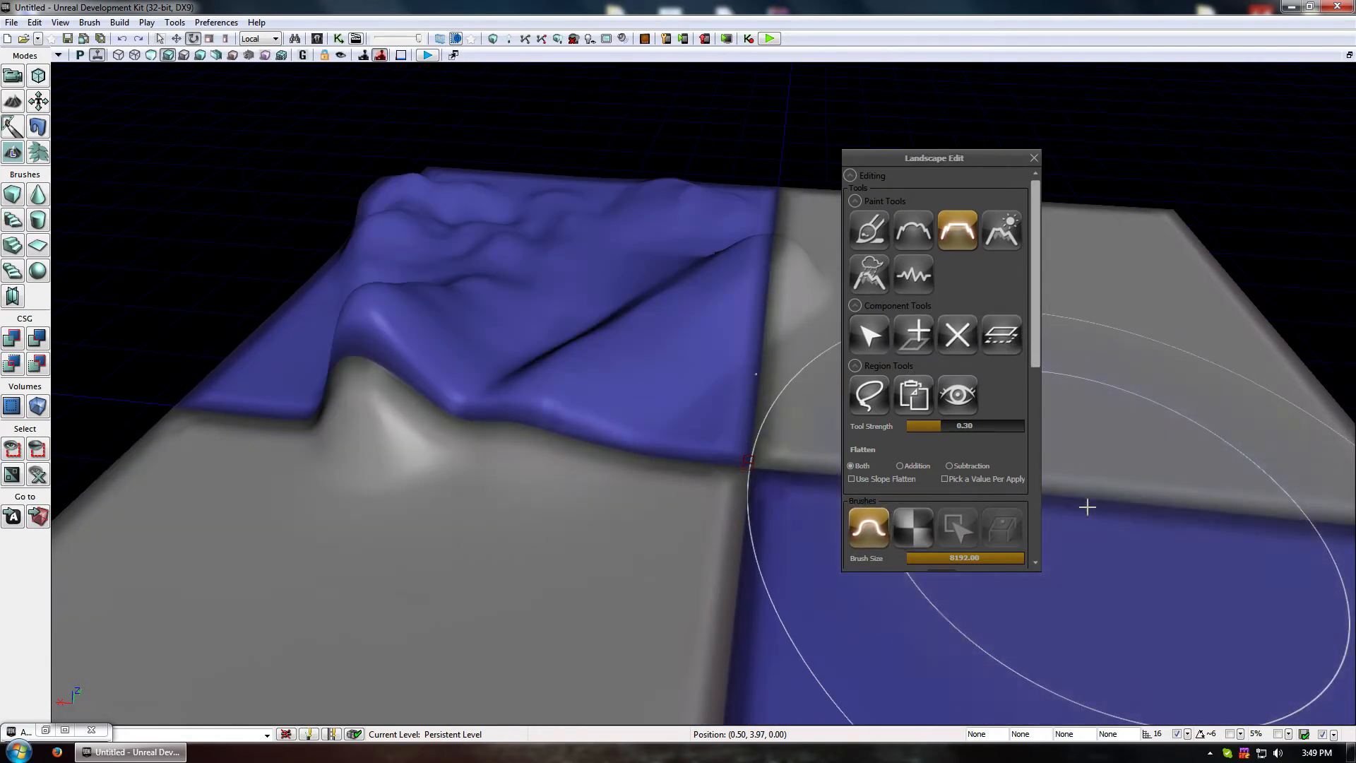
Flatten all the hills and peaks again so the whole landscape is level
{"action": "mouse_move", "coordinate": [606, 324]}
{"action": "left_mouse_down"}
{"action": "mouse_move", "coordinate": [555, 341]}
{"action": "mouse_move", "coordinate": [642, 276]}
{"action": "mouse_move", "coordinate": [493, 212]}
{"action": "mouse_move", "coordinate": [276, 395]}
{"action": "mouse_move", "coordinate": [161, 515]}
{"action": "mouse_move", "coordinate": [318, 234]}
{"action": "mouse_move", "coordinate": [499, 243]}
{"action": "mouse_move", "coordinate": [515, 212]}
{"action": "mouse_move", "coordinate": [391, 656]}
{"action": "mouse_move", "coordinate": [624, 333]}
{"action": "left_mouse_up"}
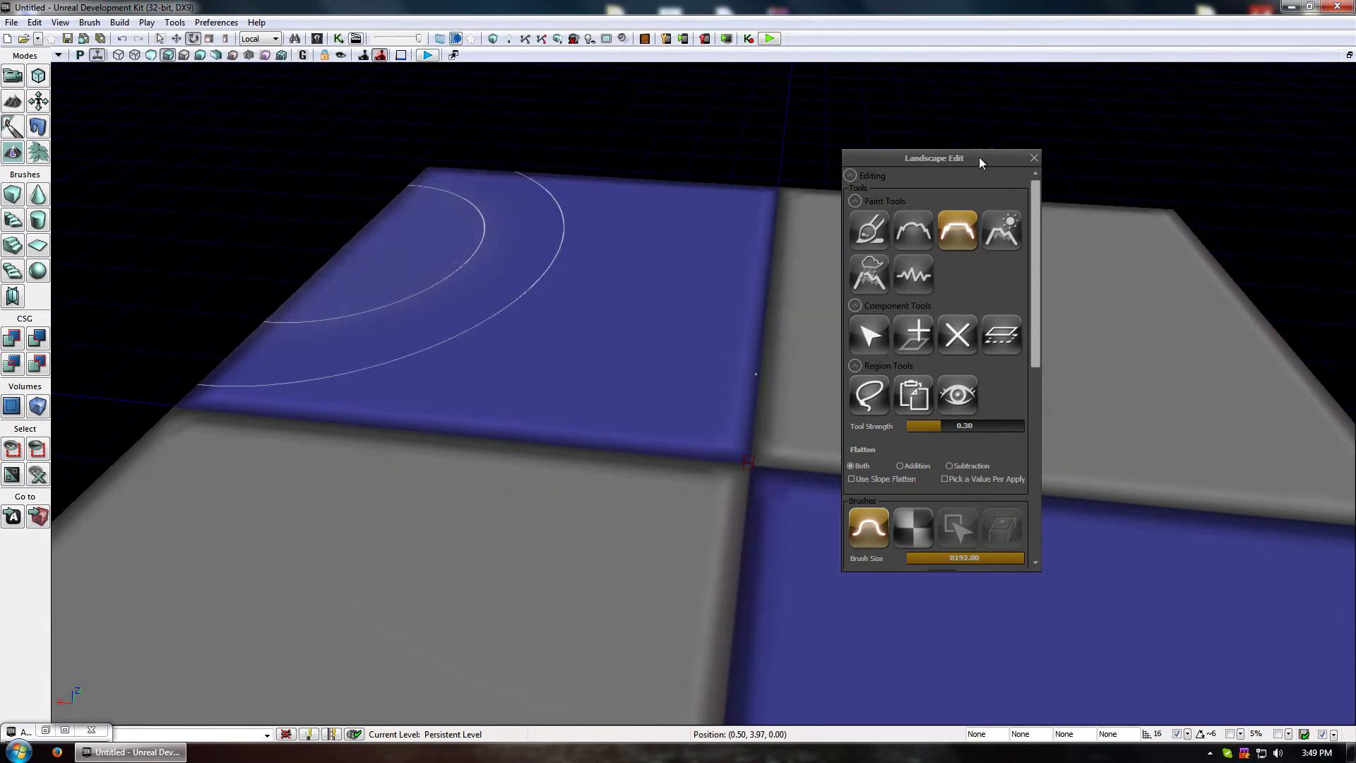
Raise a massive hill on the far blue landscape section with the Paint tool at brush size 8192, and lower part of it
{"action": "left_click_drag", "start_coordinate": [979, 157], "coordinate": [850, 75]}
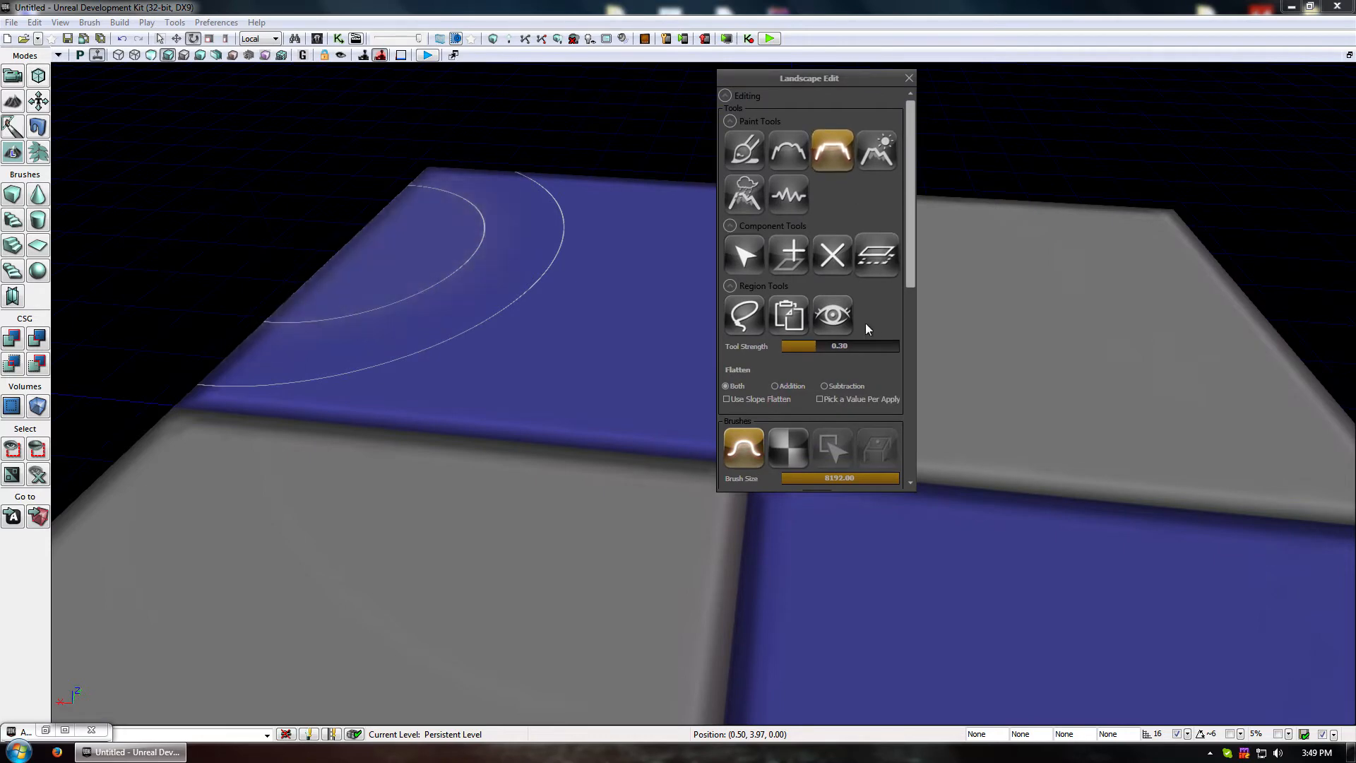
{"action": "scroll", "coordinate": [858, 324], "scroll_direction": "down", "scroll_amount": 1}
{"action": "left_click", "coordinate": [744, 115]}
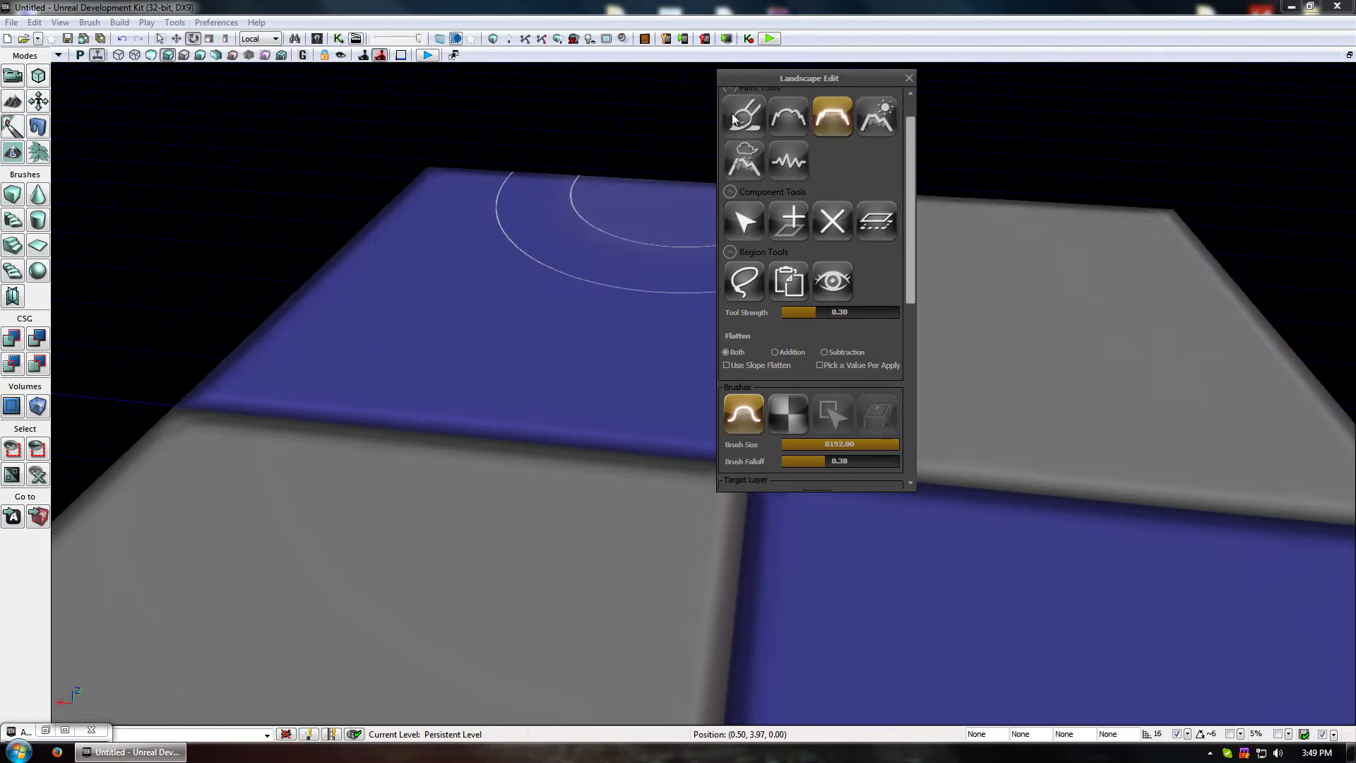
{"action": "mouse_move", "coordinate": [566, 212]}
{"action": "left_mouse_down", "text": "ctrl"}
{"action": "mouse_move", "coordinate": [579, 197]}
{"action": "mouse_move", "coordinate": [436, 132]}
{"action": "left_mouse_up", "text": "ctrl"}
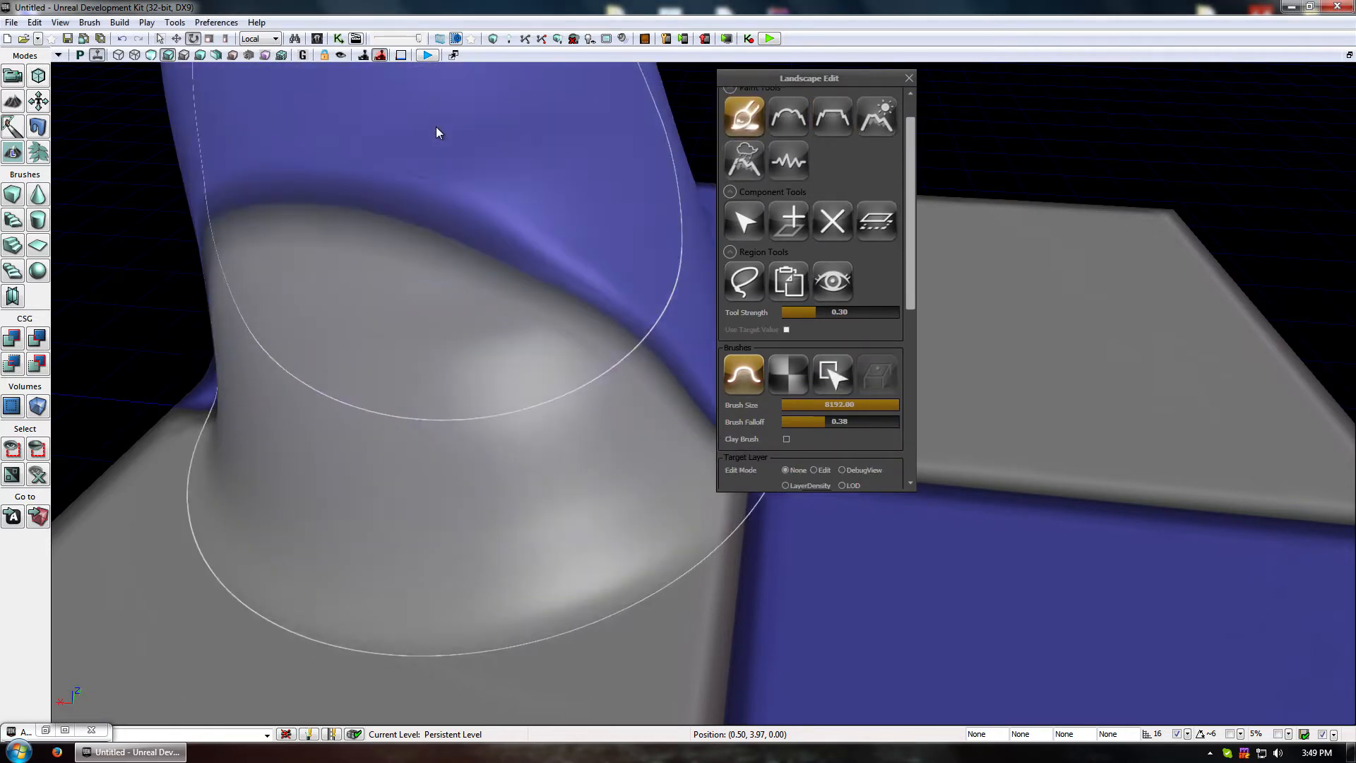
{"action": "mouse_move", "coordinate": [437, 131]}
{"action": "right_mouse_down"}
{"action": "mouse_move", "coordinate": [395, 240]}
{"action": "mouse_move", "coordinate": [318, 608]}
{"action": "mouse_move", "coordinate": [692, 170]}
{"action": "right_mouse_up"}
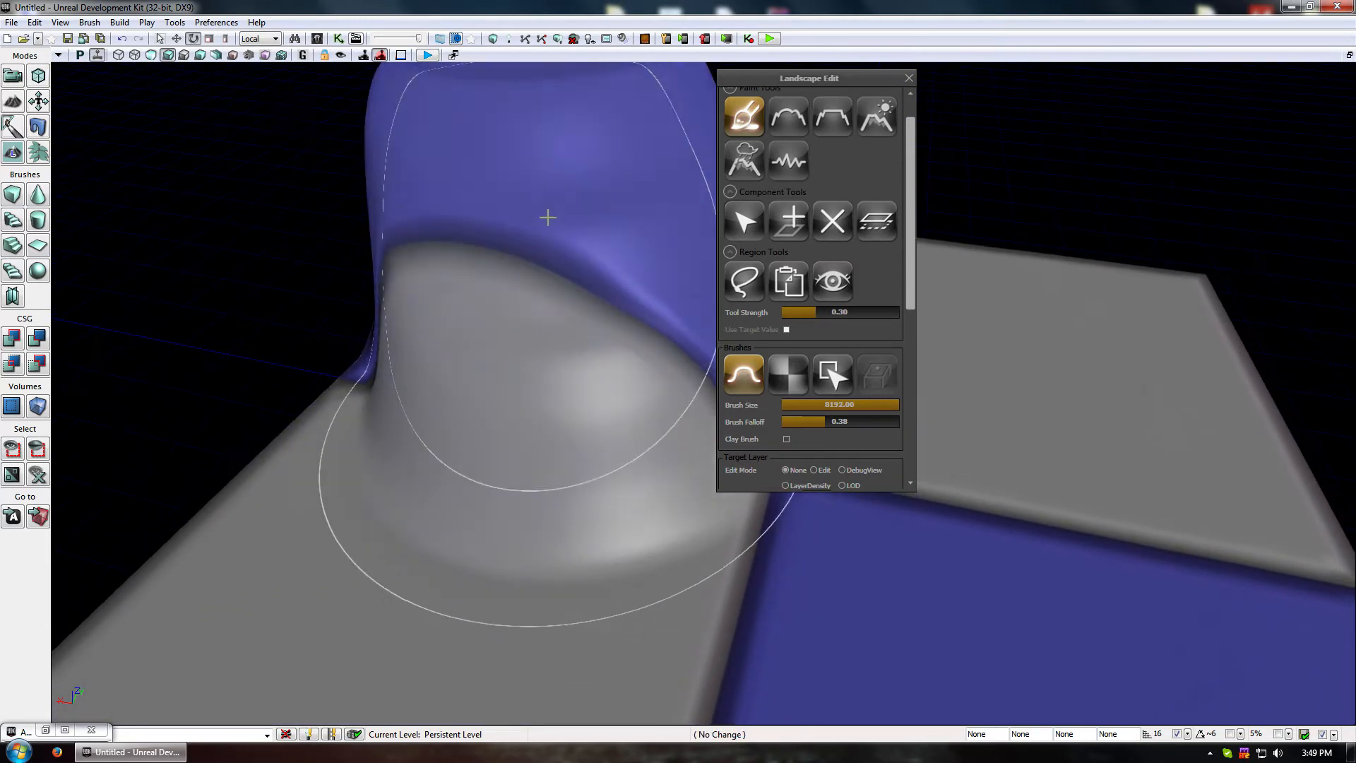
{"action": "left_click_drag", "start_coordinate": [530, 221], "coordinate": [520, 221], "text": "ctrl+shift"}
{"action": "right_click_drag", "start_coordinate": [521, 221], "coordinate": [721, 187]}
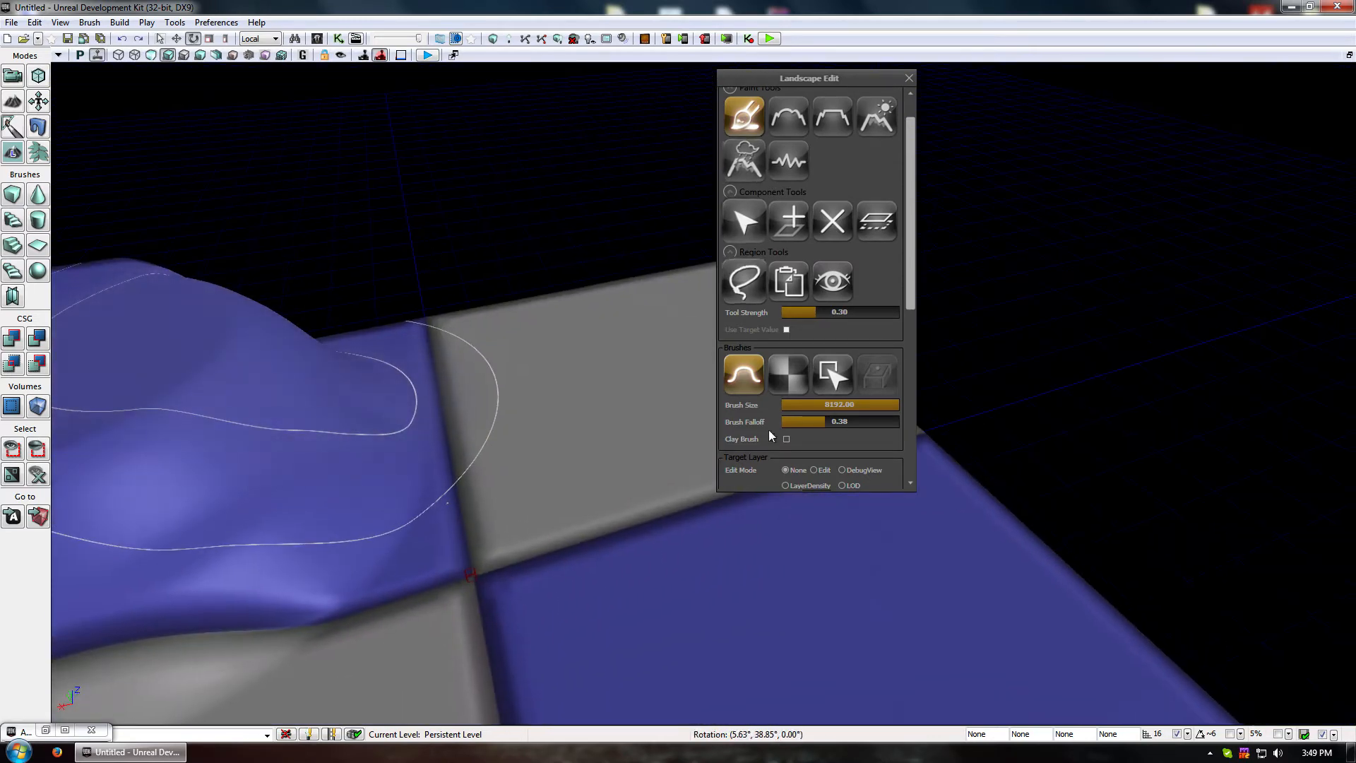
Reduce the brush size to about 1881 and paint small peaks beside the large hill, across the far blue and grey sections
{"action": "left_click_drag", "start_coordinate": [839, 405], "coordinate": [807, 405]}
{"action": "right_click_drag", "start_coordinate": [466, 397], "coordinate": [297, 382]}
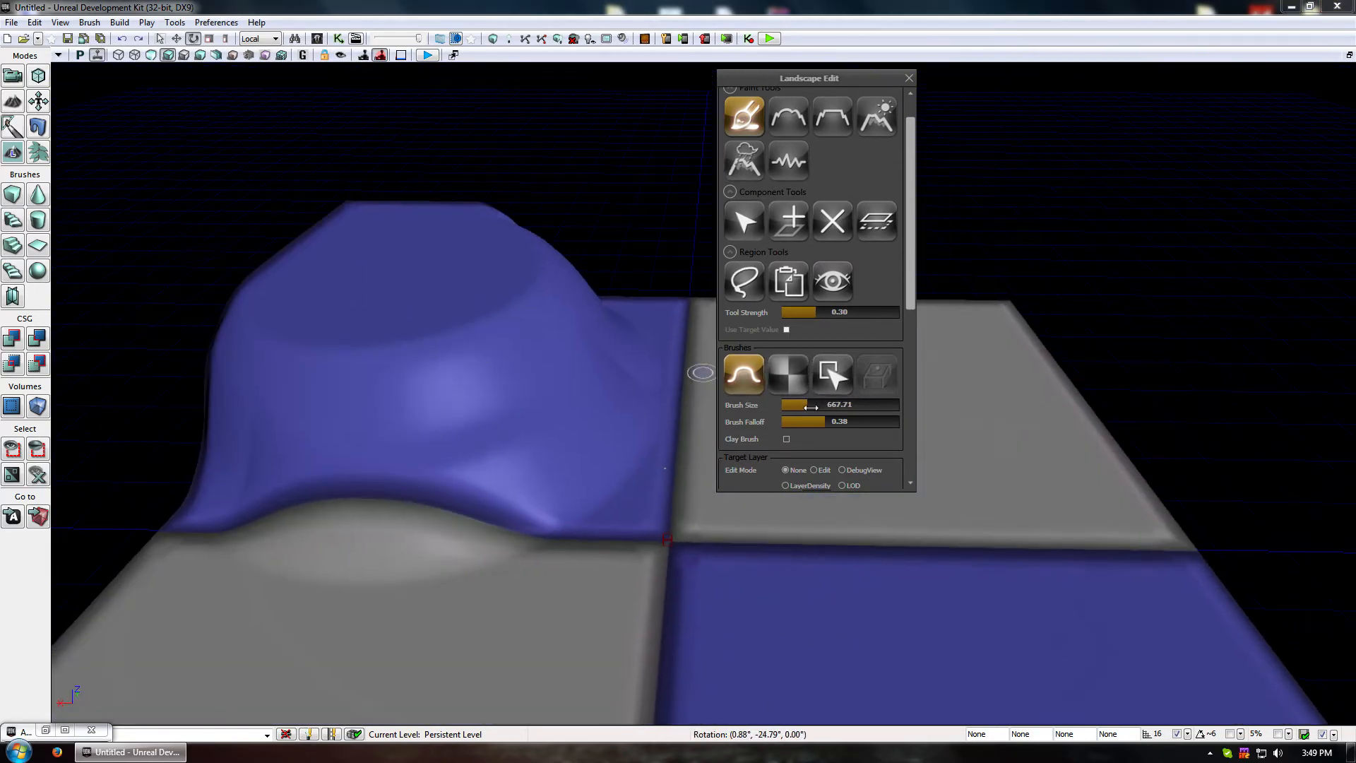
{"action": "left_click_drag", "start_coordinate": [670, 305], "coordinate": [653, 262]}
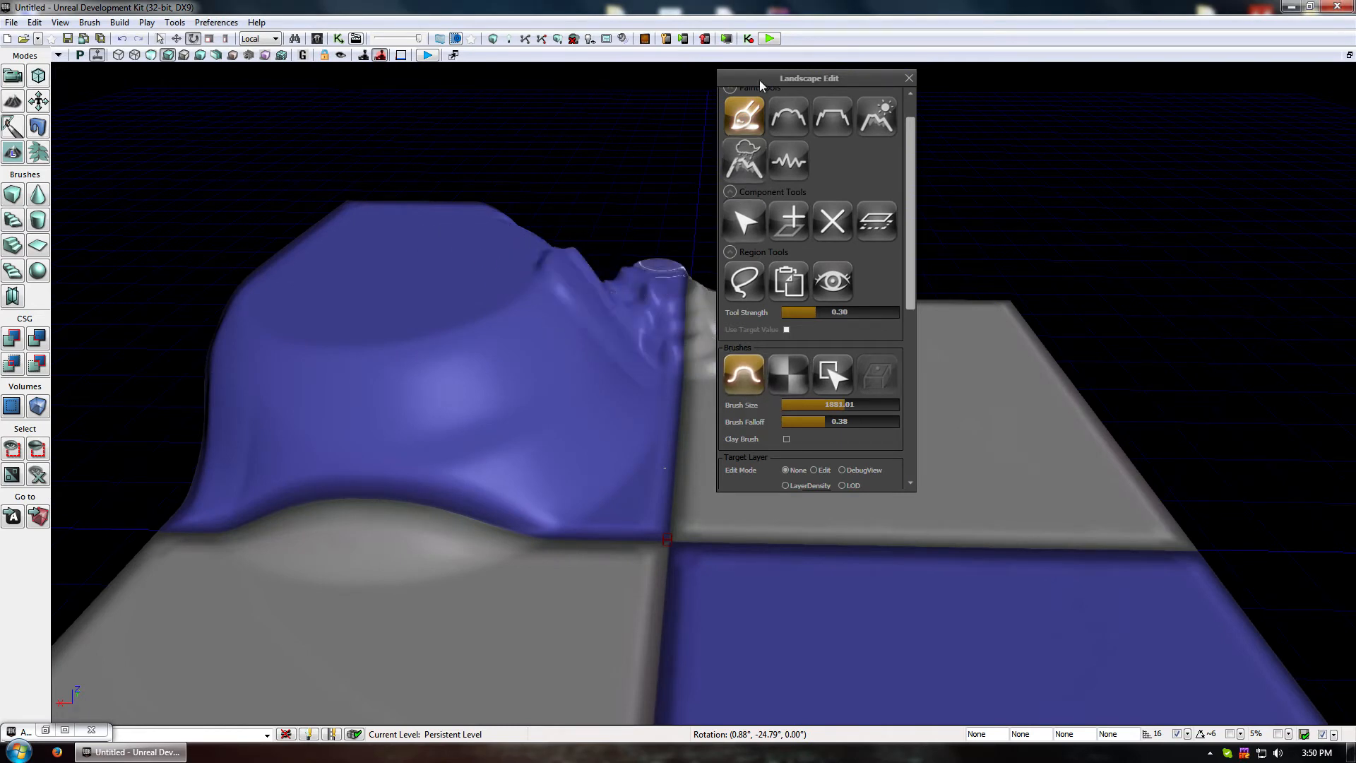
Use the Flatten tool to level the new peaks into a raised plateau across the far grey section
{"action": "left_click", "coordinate": [794, 117]}
{"action": "left_click", "coordinate": [829, 119]}
{"action": "mouse_move", "coordinate": [562, 265]}
{"action": "left_mouse_down"}
{"action": "mouse_move", "coordinate": [705, 259]}
{"action": "mouse_move", "coordinate": [847, 315]}
{"action": "mouse_move", "coordinate": [784, 295]}
{"action": "left_mouse_up"}
{"action": "right_click_drag", "start_coordinate": [484, 259], "coordinate": [611, 255]}
{"action": "mouse_move", "coordinate": [422, 313]}
{"action": "left_mouse_down"}
{"action": "mouse_move", "coordinate": [347, 305]}
{"action": "mouse_move", "coordinate": [636, 290]}
{"action": "mouse_move", "coordinate": [560, 406]}
{"action": "mouse_move", "coordinate": [586, 290]}
{"action": "mouse_move", "coordinate": [572, 304]}
{"action": "left_mouse_up"}
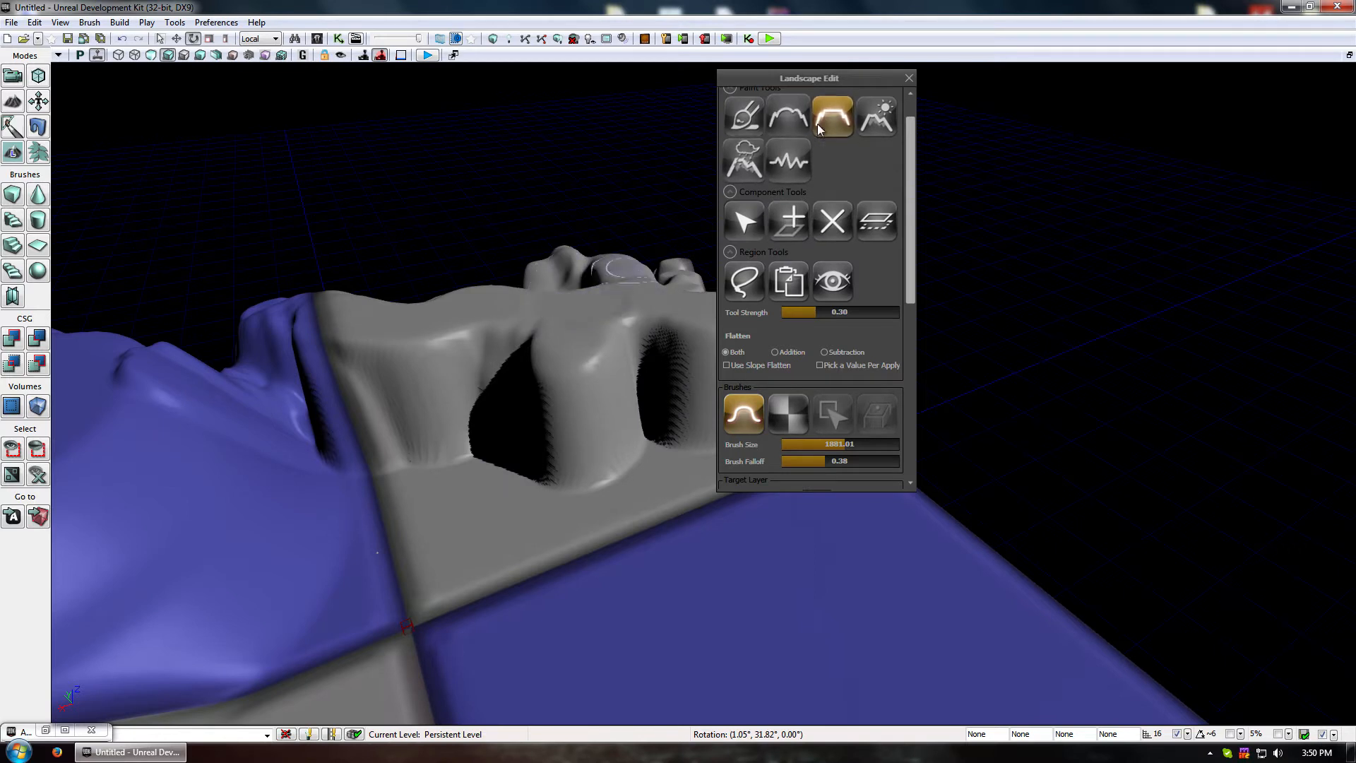
Enlarge the brush size to 2379.44 and even out the raised ground on both far sections with the Flatten and Smooth tools
{"action": "left_click", "coordinate": [857, 445]}
{"action": "mouse_move", "coordinate": [657, 396]}
{"action": "left_mouse_down"}
{"action": "mouse_move", "coordinate": [563, 283]}
{"action": "mouse_move", "coordinate": [621, 263]}
{"action": "mouse_move", "coordinate": [551, 303]}
{"action": "mouse_move", "coordinate": [329, 321]}
{"action": "mouse_move", "coordinate": [212, 354]}
{"action": "mouse_move", "coordinate": [205, 327]}
{"action": "left_mouse_up"}
{"action": "left_click", "coordinate": [788, 117]}
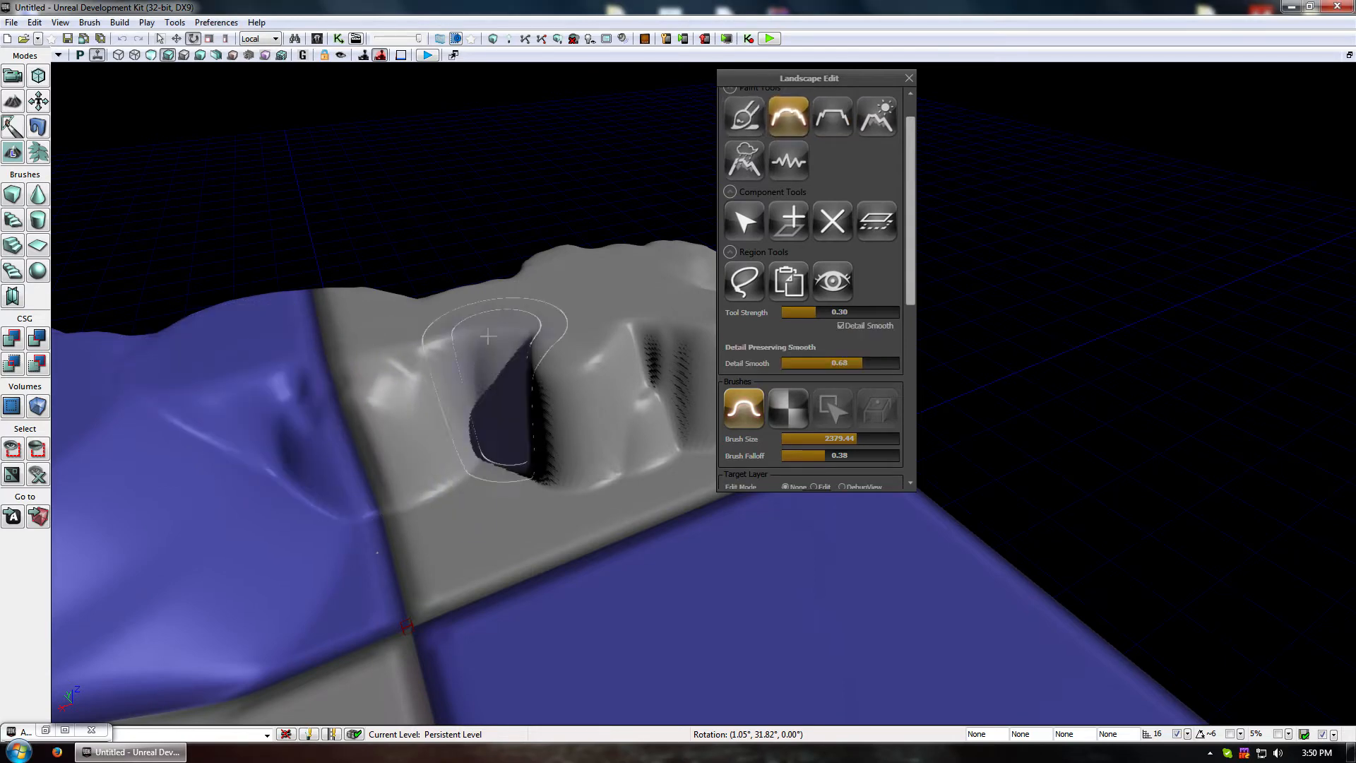
{"action": "right_click_drag", "start_coordinate": [304, 310], "coordinate": [472, 297]}
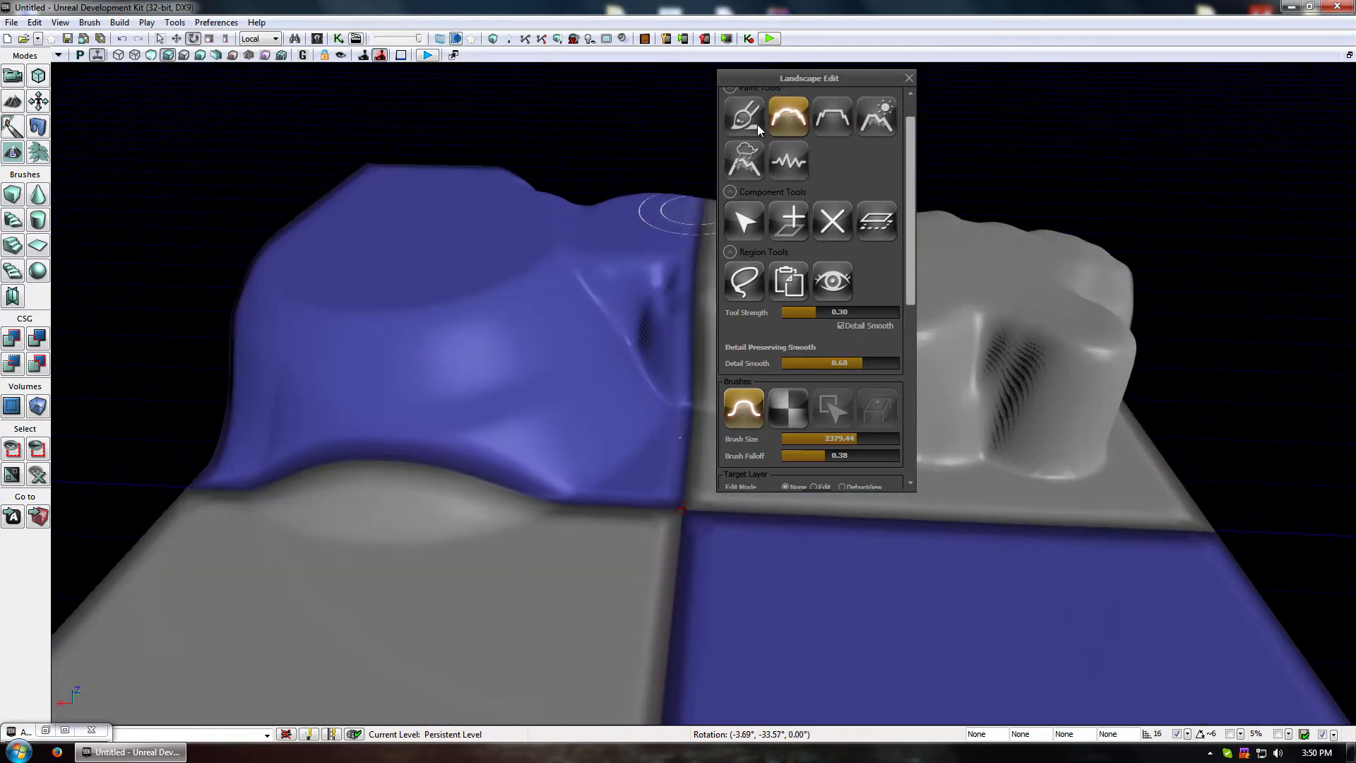
Paint a row of peaks and ridges over the blue hill with the Paint tool
{"action": "left_click", "coordinate": [736, 127]}
{"action": "mouse_move", "coordinate": [417, 240]}
{"action": "left_mouse_down", "text": "ctrl"}
{"action": "mouse_move", "coordinate": [388, 267]}
{"action": "mouse_move", "coordinate": [629, 217]}
{"action": "mouse_move", "coordinate": [658, 252]}
{"action": "left_mouse_up", "text": "ctrl"}
{"action": "mouse_move", "coordinate": [430, 332]}
{"action": "left_mouse_down"}
{"action": "mouse_move", "coordinate": [499, 666]}
{"action": "mouse_move", "coordinate": [489, 706]}
{"action": "left_mouse_up"}
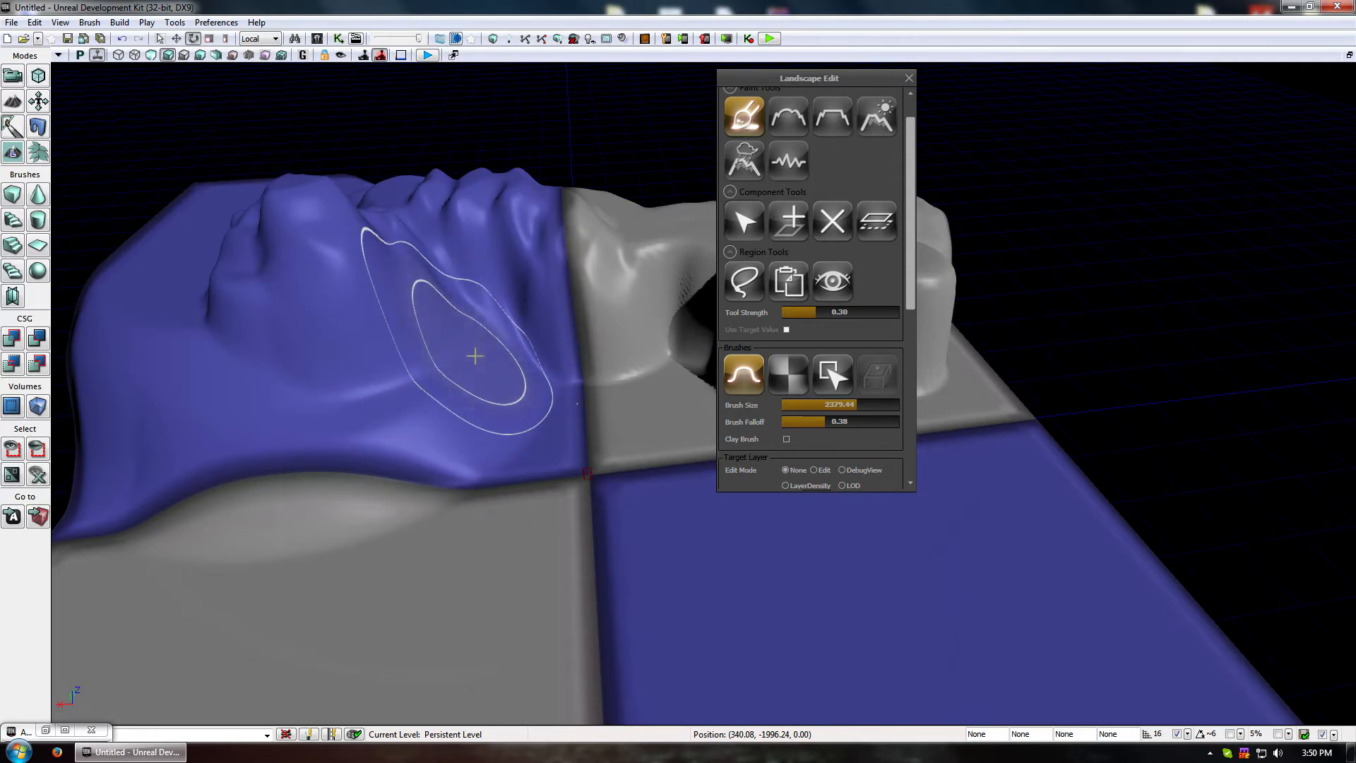
Erode the blue ridges and grey slopes with the Erosion tool, switching its mode from Subtraction to Both
{"action": "left_click", "coordinate": [892, 115]}
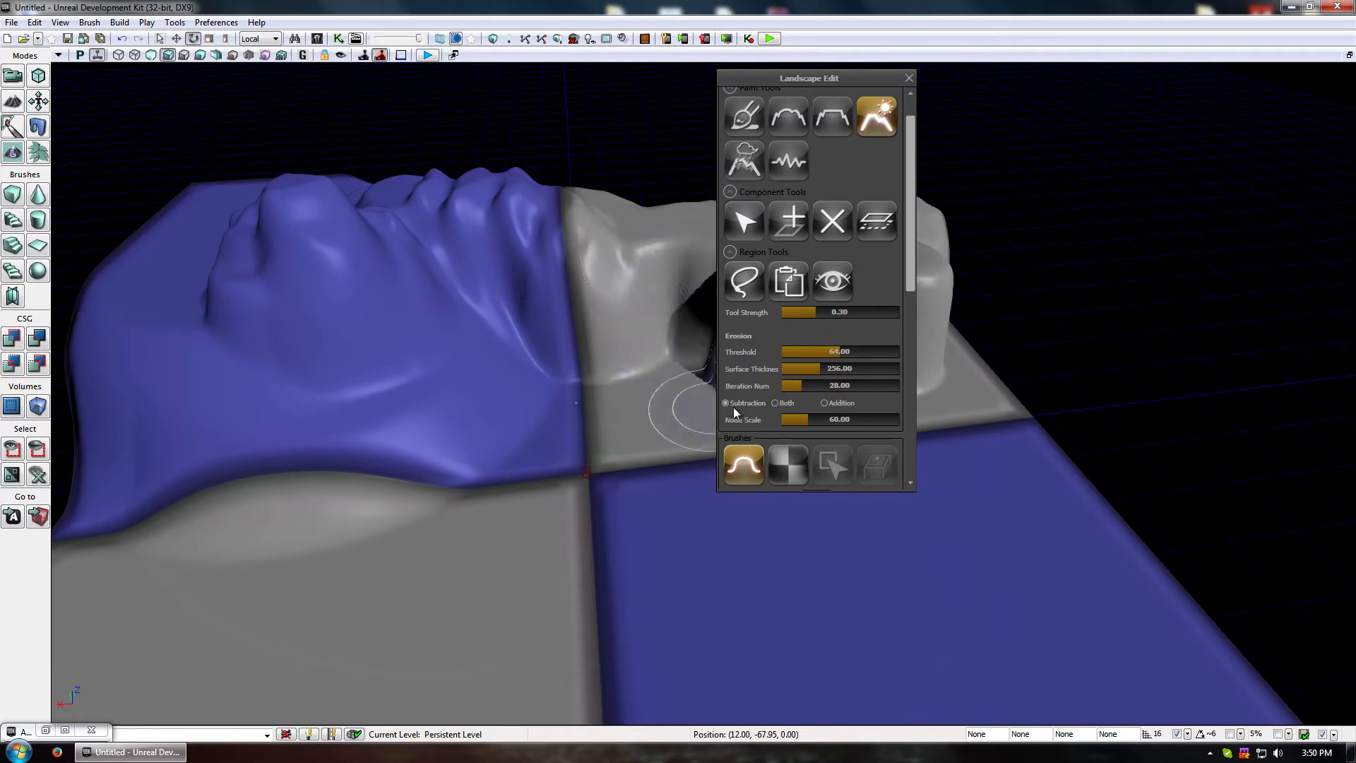
{"action": "mouse_move", "coordinate": [312, 388]}
{"action": "left_mouse_down"}
{"action": "mouse_move", "coordinate": [151, 379]}
{"action": "mouse_move", "coordinate": [272, 362]}
{"action": "mouse_move", "coordinate": [235, 336]}
{"action": "mouse_move", "coordinate": [379, 257]}
{"action": "mouse_move", "coordinate": [272, 363]}
{"action": "mouse_move", "coordinate": [511, 277]}
{"action": "mouse_move", "coordinate": [706, 282]}
{"action": "mouse_move", "coordinate": [479, 242]}
{"action": "mouse_move", "coordinate": [621, 243]}
{"action": "mouse_move", "coordinate": [485, 279]}
{"action": "left_mouse_up"}
{"action": "left_click", "coordinate": [776, 404]}
{"action": "right_click_drag", "start_coordinate": [485, 279], "coordinate": [484, 318]}
{"action": "mouse_move", "coordinate": [485, 318]}
{"action": "left_mouse_down", "text": "ctrl"}
{"action": "mouse_move", "coordinate": [546, 318]}
{"action": "mouse_move", "coordinate": [514, 331]}
{"action": "mouse_move", "coordinate": [521, 363]}
{"action": "mouse_move", "coordinate": [427, 313]}
{"action": "mouse_move", "coordinate": [487, 360]}
{"action": "mouse_move", "coordinate": [628, 286]}
{"action": "mouse_move", "coordinate": [502, 264]}
{"action": "mouse_move", "coordinate": [599, 319]}
{"action": "mouse_move", "coordinate": [602, 257]}
{"action": "left_mouse_up", "text": "ctrl"}
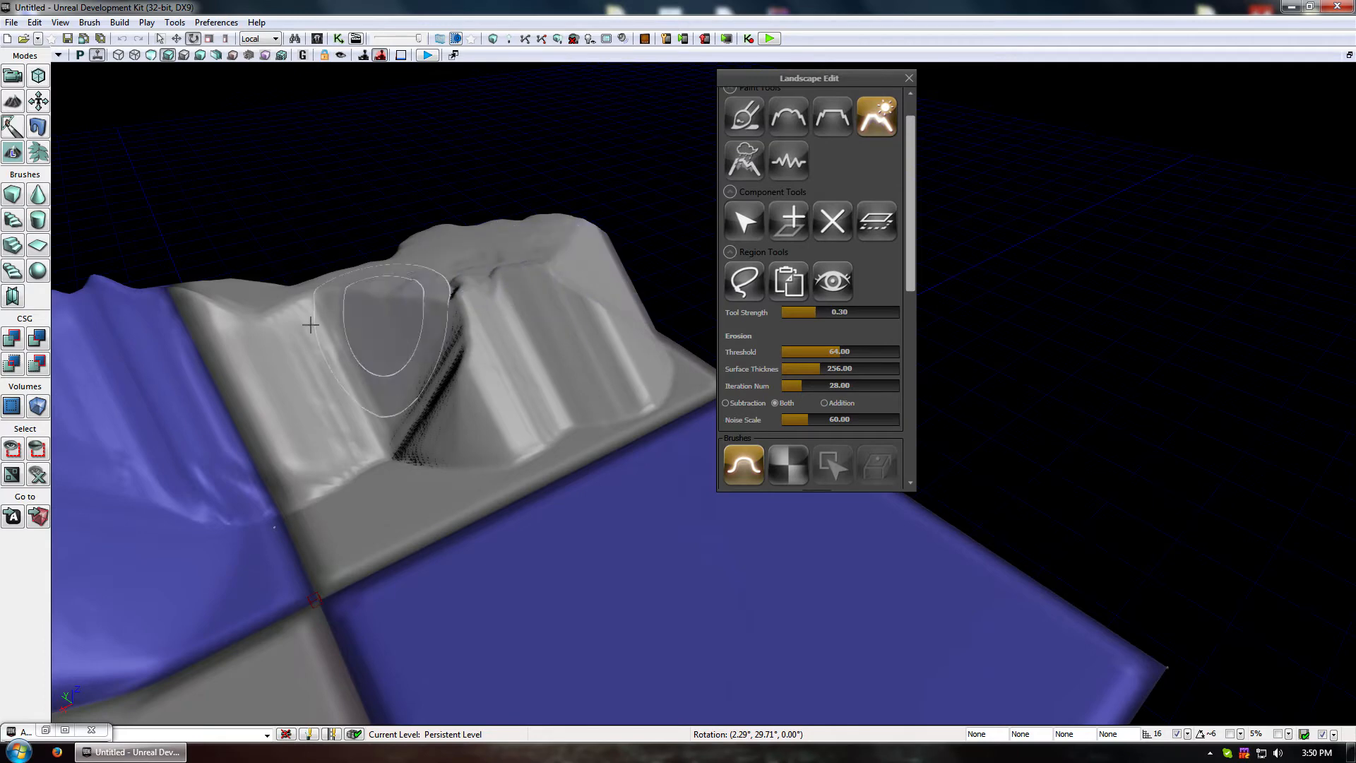
Extend the Erosion strokes over the blue hill's slopes and its outer edge
{"action": "right_click_drag", "start_coordinate": [566, 297], "coordinate": [426, 330]}
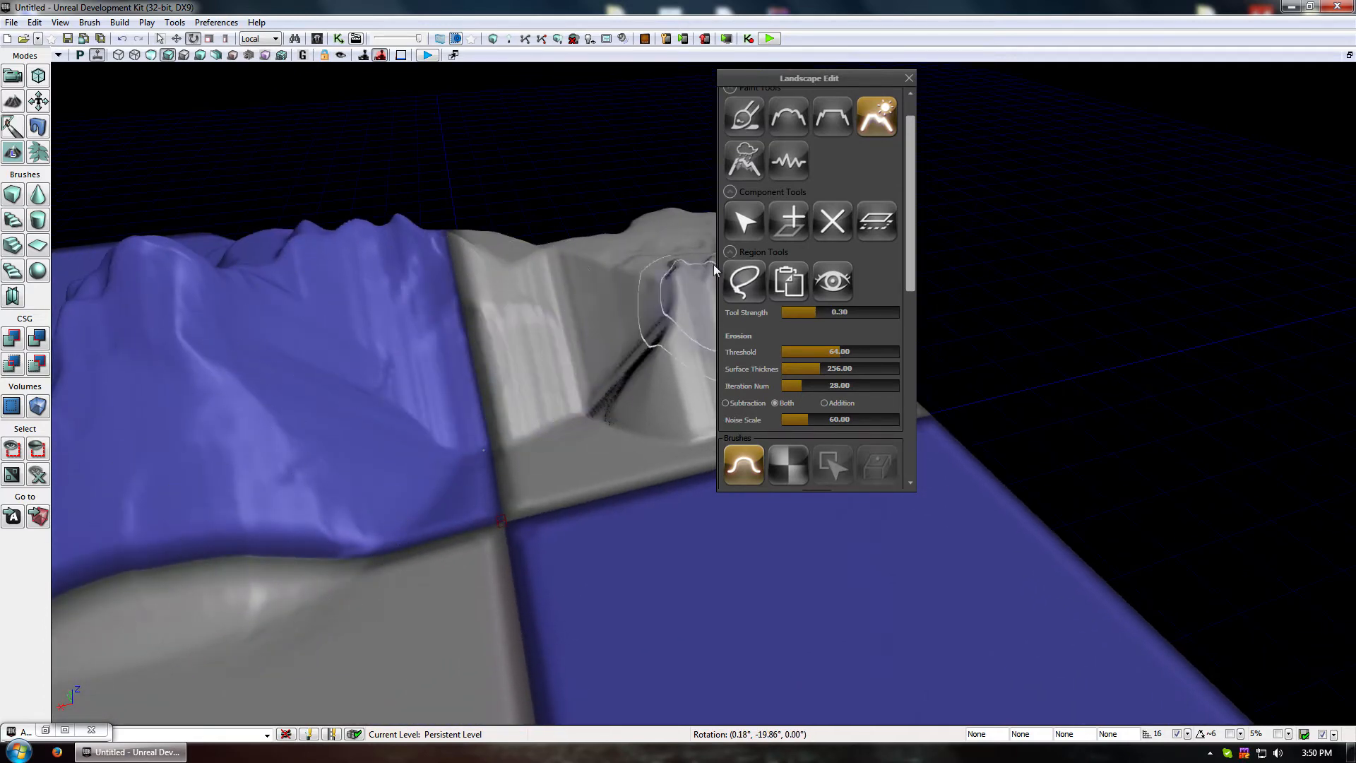
{"action": "left_click_drag", "start_coordinate": [586, 339], "coordinate": [430, 415]}
{"action": "mouse_move", "coordinate": [293, 282]}
{"action": "left_mouse_down", "text": "ctrl"}
{"action": "mouse_move", "coordinate": [290, 252]}
{"action": "mouse_move", "coordinate": [367, 244]}
{"action": "mouse_move", "coordinate": [252, 260]}
{"action": "left_mouse_up", "text": "ctrl"}
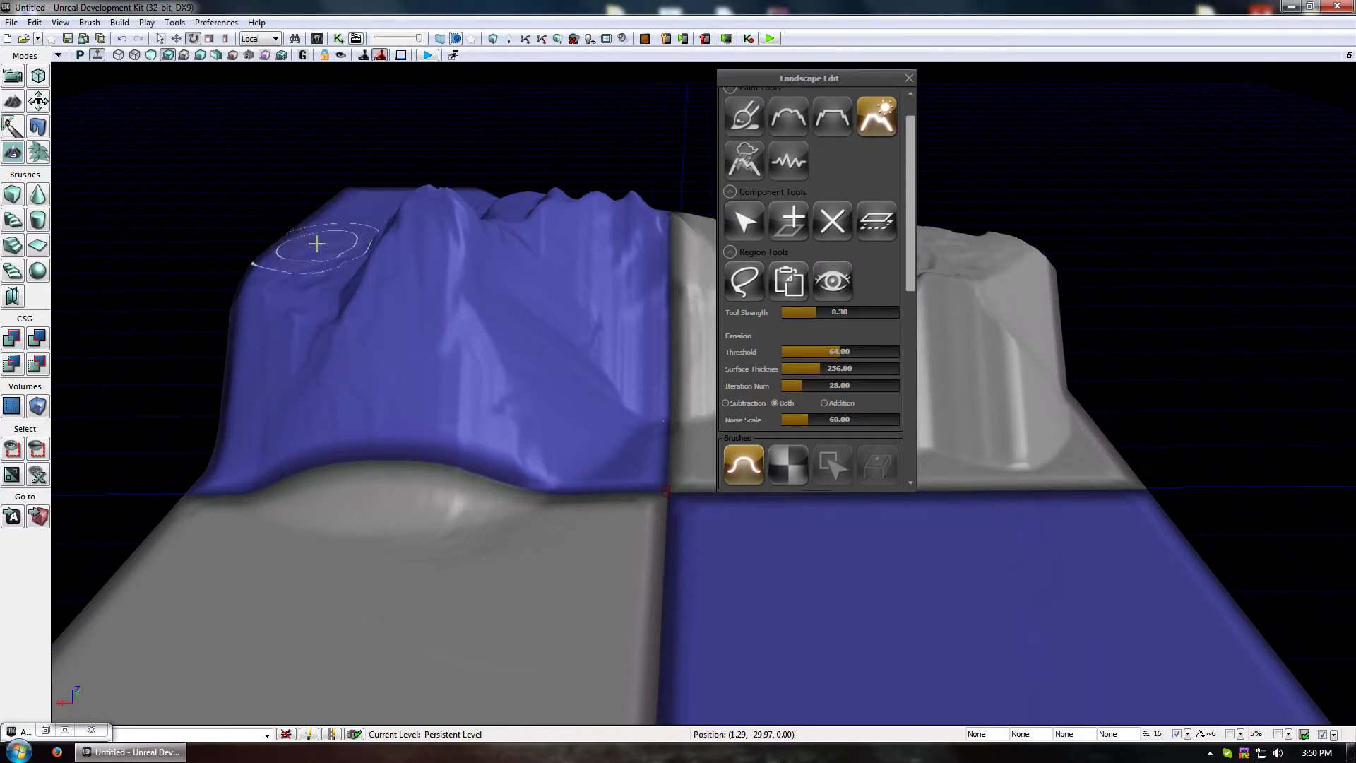
Paint a higher jagged summit at the back of the blue hill and roughen it with the Erosion tool
{"action": "left_click", "coordinate": [744, 116]}
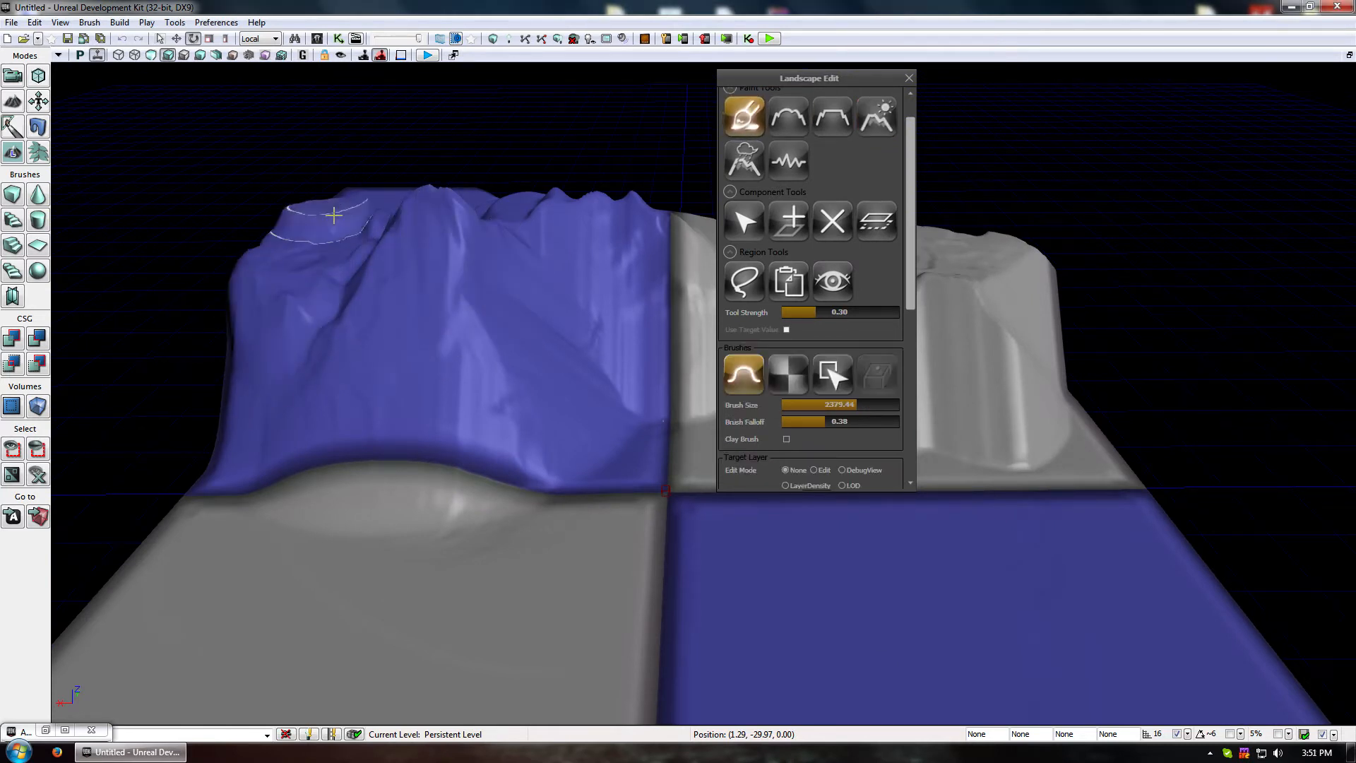
{"action": "left_click_drag", "start_coordinate": [334, 215], "coordinate": [357, 199], "text": "ctrl"}
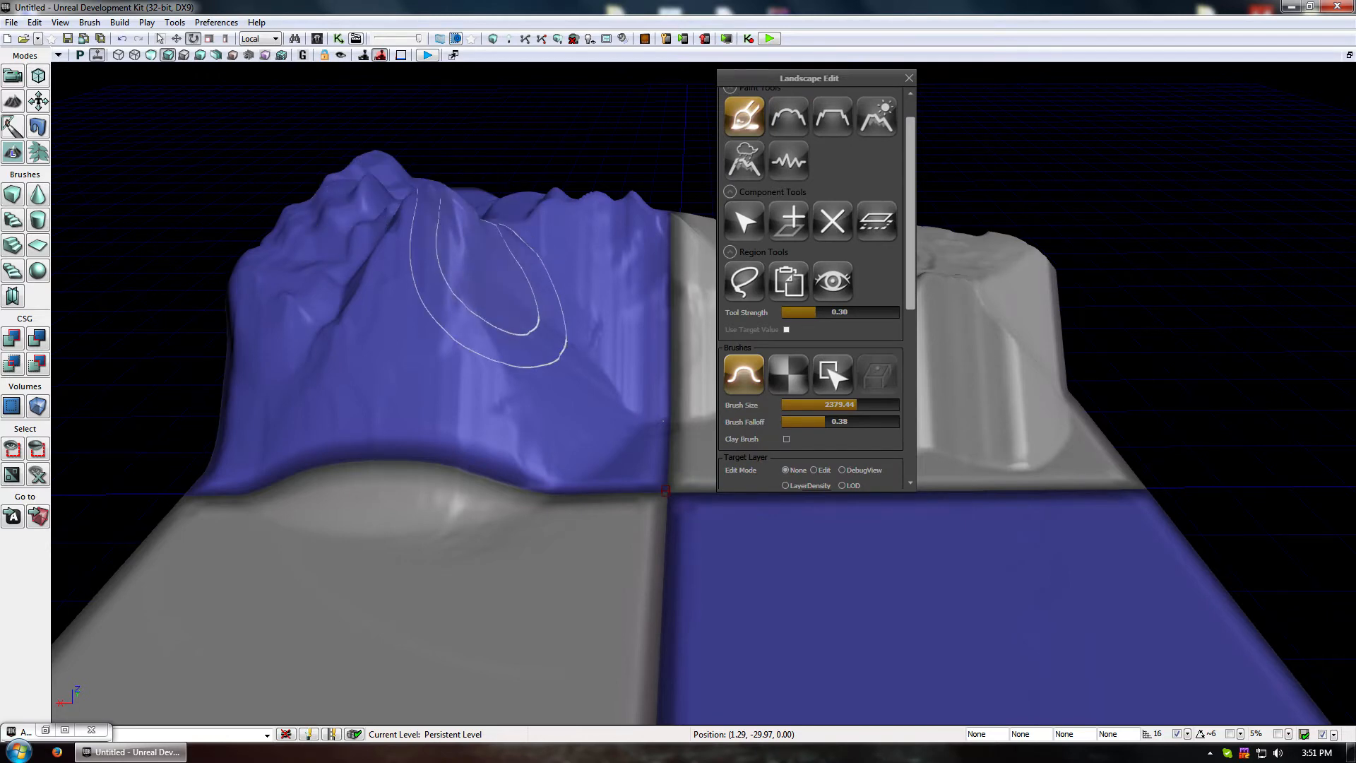
{"action": "left_click_drag", "start_coordinate": [489, 272], "coordinate": [489, 244]}
{"action": "right_click_drag", "start_coordinate": [488, 263], "coordinate": [489, 261]}
{"action": "left_click_drag", "start_coordinate": [440, 249], "coordinate": [427, 243], "text": "ctrl"}
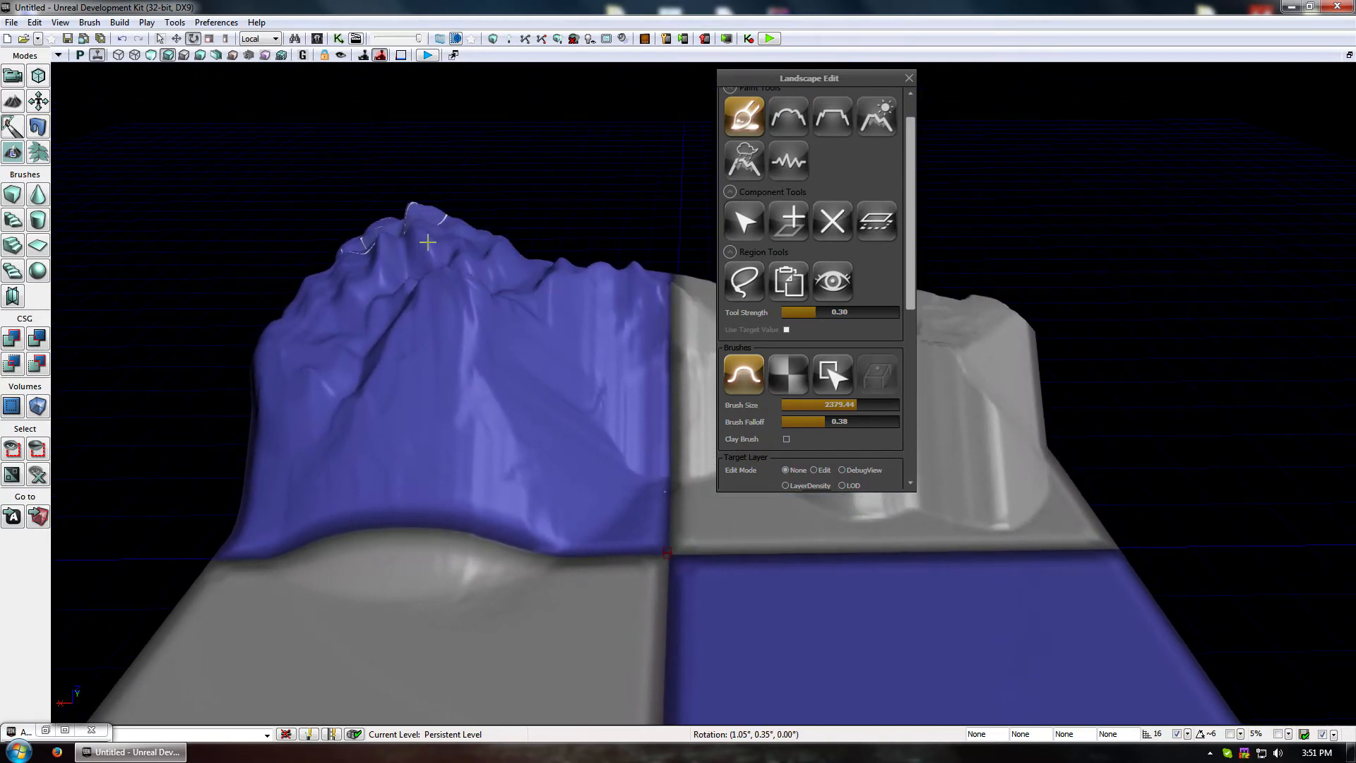
{"action": "left_click", "coordinate": [876, 117]}
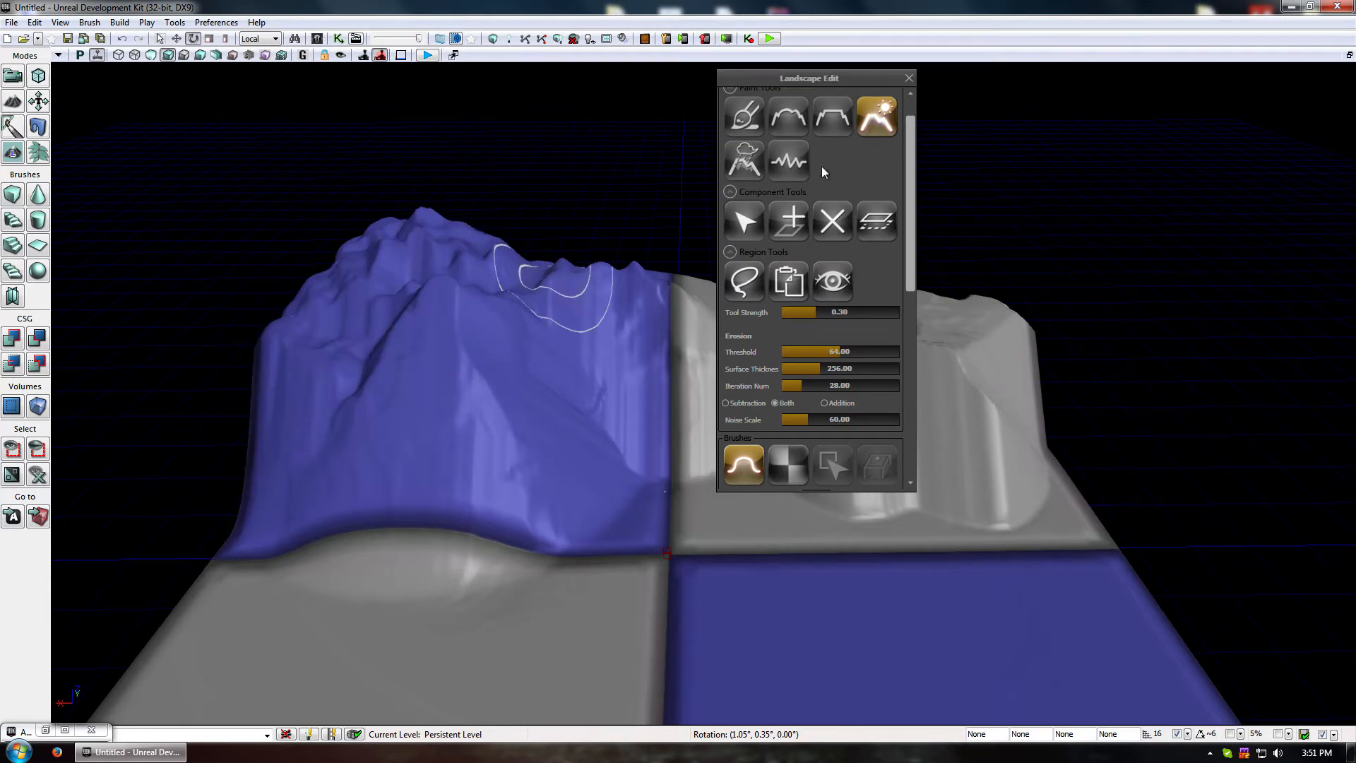
Apply Hydraulic Erosion over the slopes of the blue mountain
{"action": "left_click", "coordinate": [748, 163]}
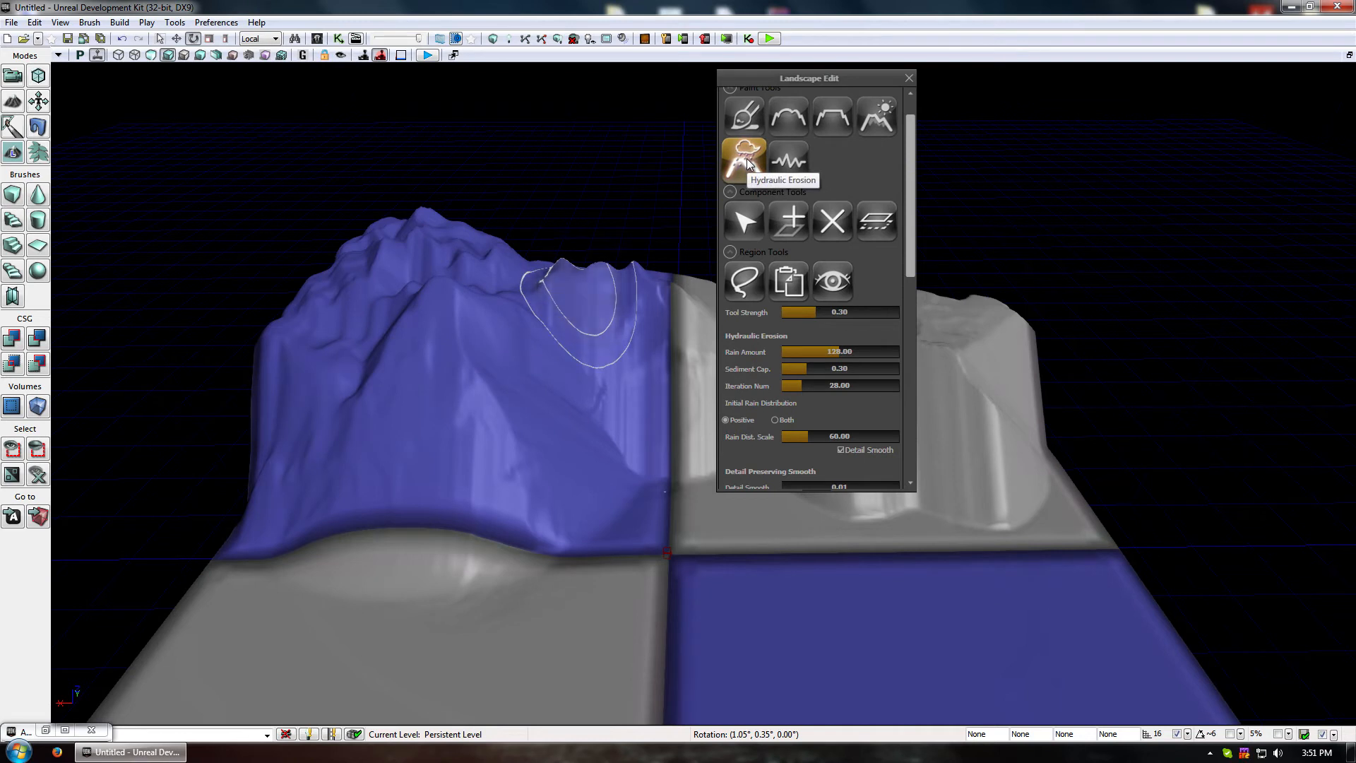
{"action": "mouse_move", "coordinate": [454, 346]}
{"action": "left_mouse_down"}
{"action": "mouse_move", "coordinate": [448, 455]}
{"action": "mouse_move", "coordinate": [468, 404]}
{"action": "mouse_move", "coordinate": [537, 361]}
{"action": "mouse_move", "coordinate": [600, 346]}
{"action": "mouse_move", "coordinate": [678, 381]}
{"action": "mouse_move", "coordinate": [400, 354]}
{"action": "mouse_move", "coordinate": [318, 273]}
{"action": "mouse_move", "coordinate": [305, 416]}
{"action": "mouse_move", "coordinate": [384, 405]}
{"action": "mouse_move", "coordinate": [401, 388]}
{"action": "left_mouse_up"}
{"action": "right_click_drag", "start_coordinate": [400, 389], "coordinate": [412, 378]}
{"action": "mouse_move", "coordinate": [412, 378]}
{"action": "left_mouse_down"}
{"action": "mouse_move", "coordinate": [565, 375]}
{"action": "mouse_move", "coordinate": [439, 367]}
{"action": "mouse_move", "coordinate": [609, 406]}
{"action": "mouse_move", "coordinate": [689, 360]}
{"action": "mouse_move", "coordinate": [784, 367]}
{"action": "mouse_move", "coordinate": [569, 353]}
{"action": "left_mouse_up"}
Apply Hydraulic Erosion across the grey plateau and its cliffs, and close the landscape editing tools
{"action": "right_click_drag", "start_coordinate": [235, 376], "coordinate": [283, 318]}
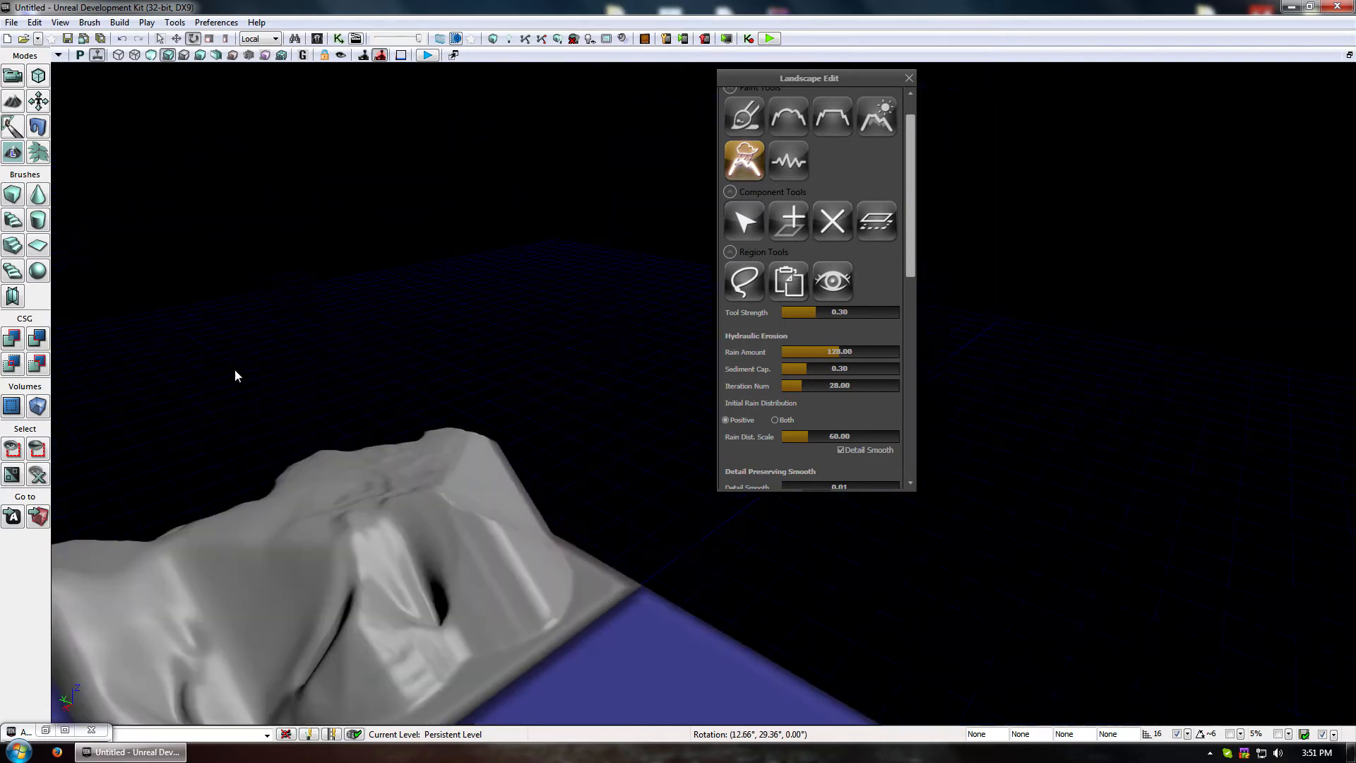
{"action": "mouse_move", "coordinate": [379, 460]}
{"action": "left_mouse_down"}
{"action": "mouse_move", "coordinate": [528, 510]}
{"action": "mouse_move", "coordinate": [450, 506]}
{"action": "left_mouse_up"}
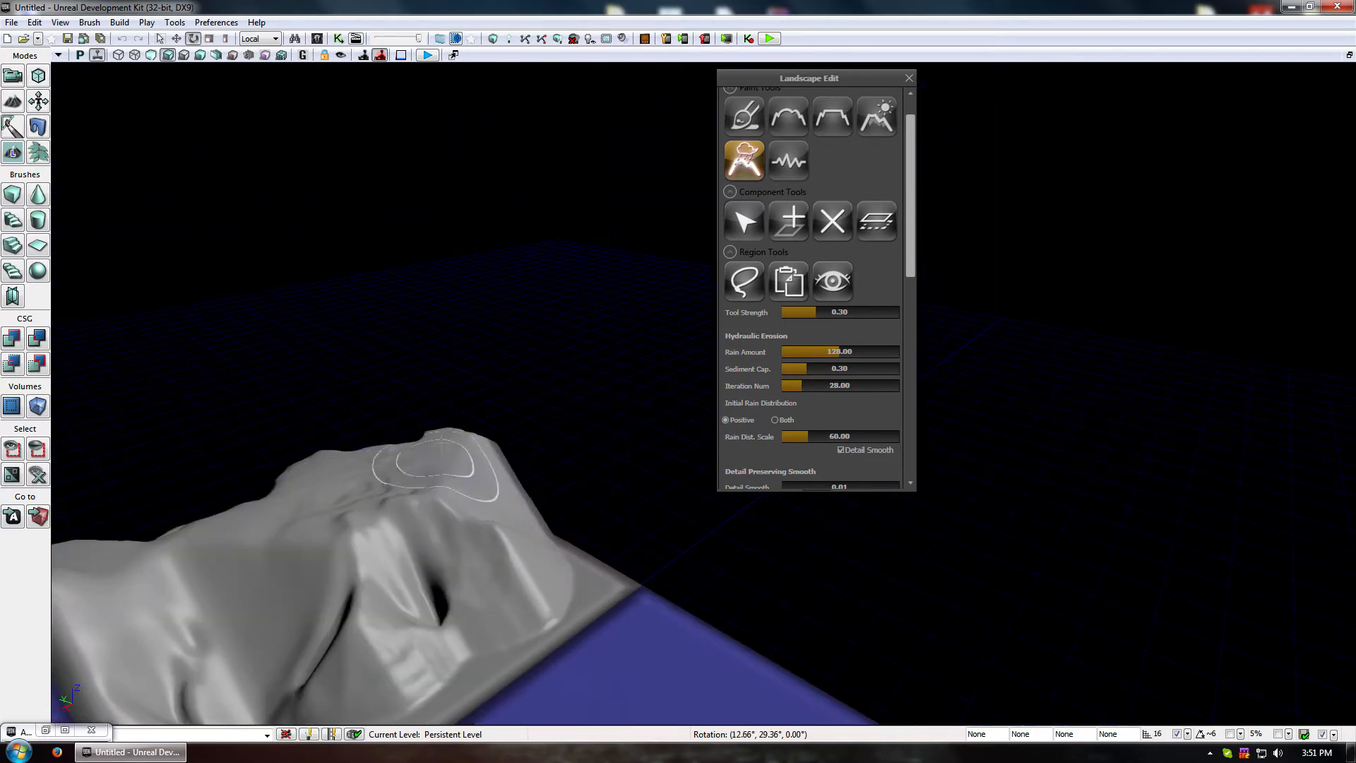
{"action": "mouse_move", "coordinate": [442, 441]}
{"action": "left_mouse_down"}
{"action": "mouse_move", "coordinate": [415, 535]}
{"action": "mouse_move", "coordinate": [363, 531]}
{"action": "mouse_move", "coordinate": [205, 571]}
{"action": "mouse_move", "coordinate": [246, 576]}
{"action": "left_mouse_up"}
{"action": "middle_click_drag", "start_coordinate": [76, 661], "coordinate": [74, 677]}
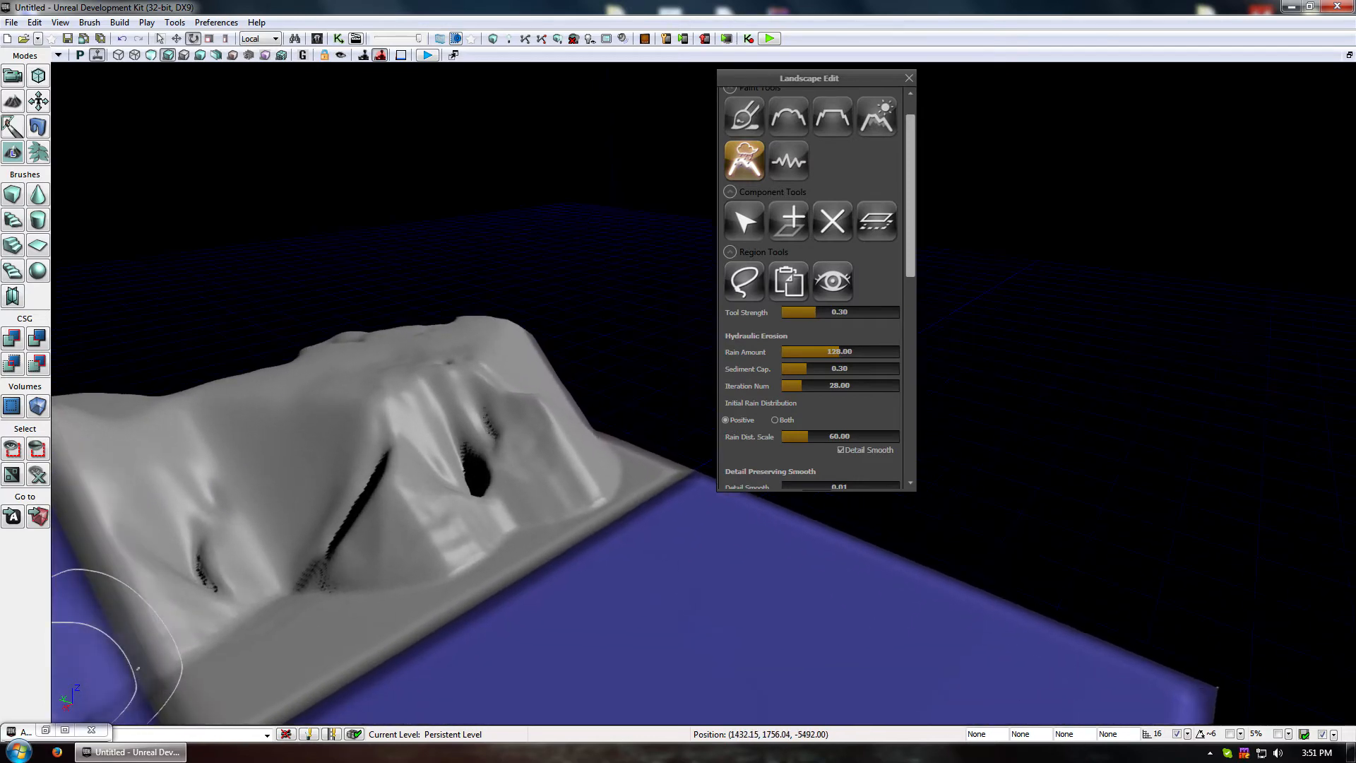
{"action": "mouse_move", "coordinate": [74, 677]}
{"action": "right_mouse_down"}
{"action": "mouse_move", "coordinate": [266, 611]}
{"action": "mouse_move", "coordinate": [368, 425]}
{"action": "right_mouse_up"}
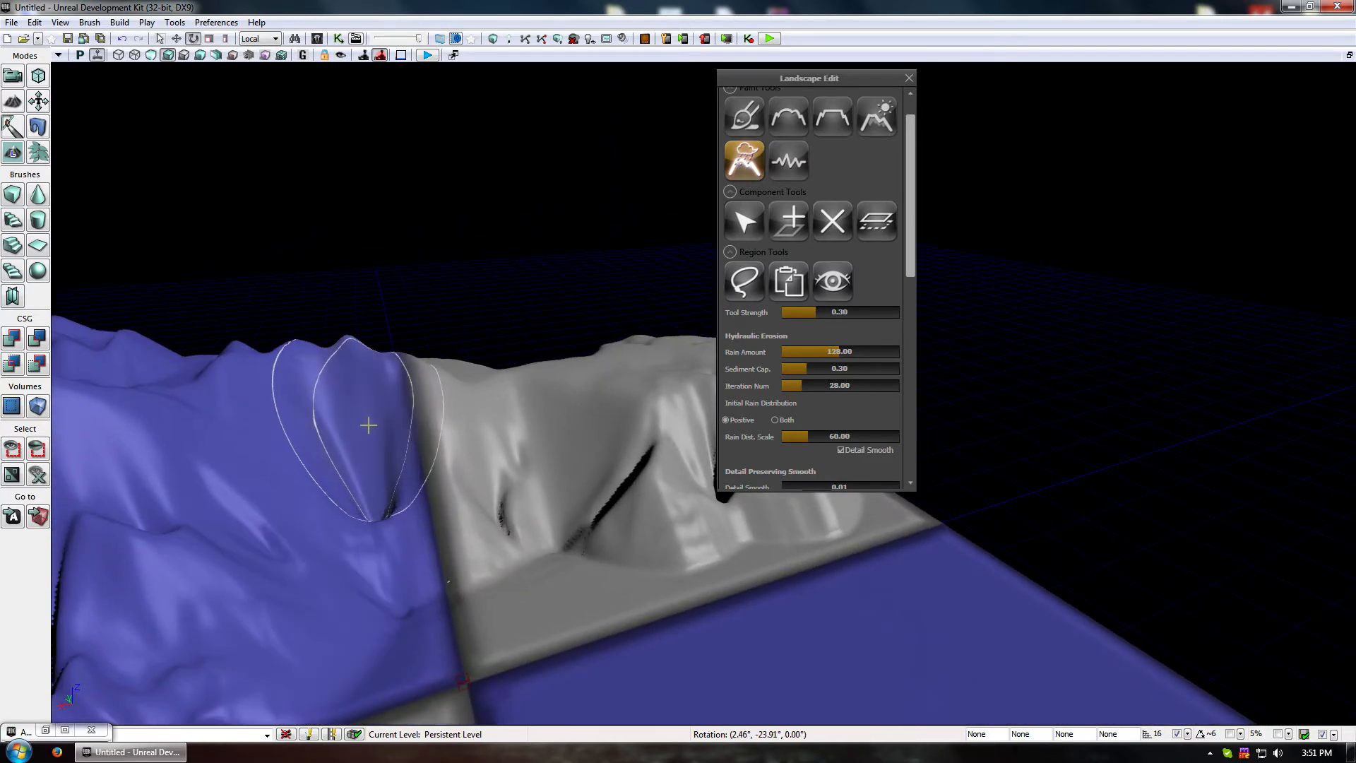
{"action": "right_click_drag", "start_coordinate": [478, 442], "coordinate": [505, 456]}
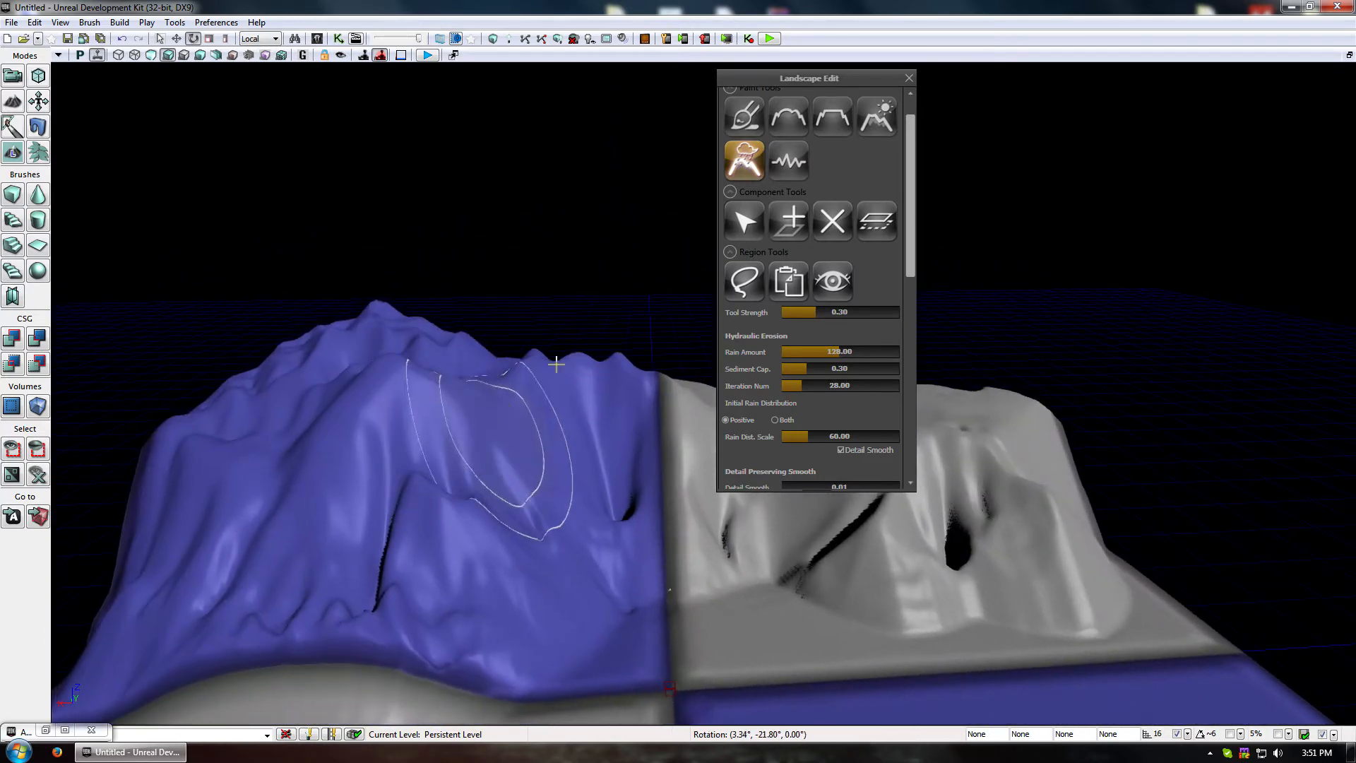
{"action": "left_click", "coordinate": [909, 78]}
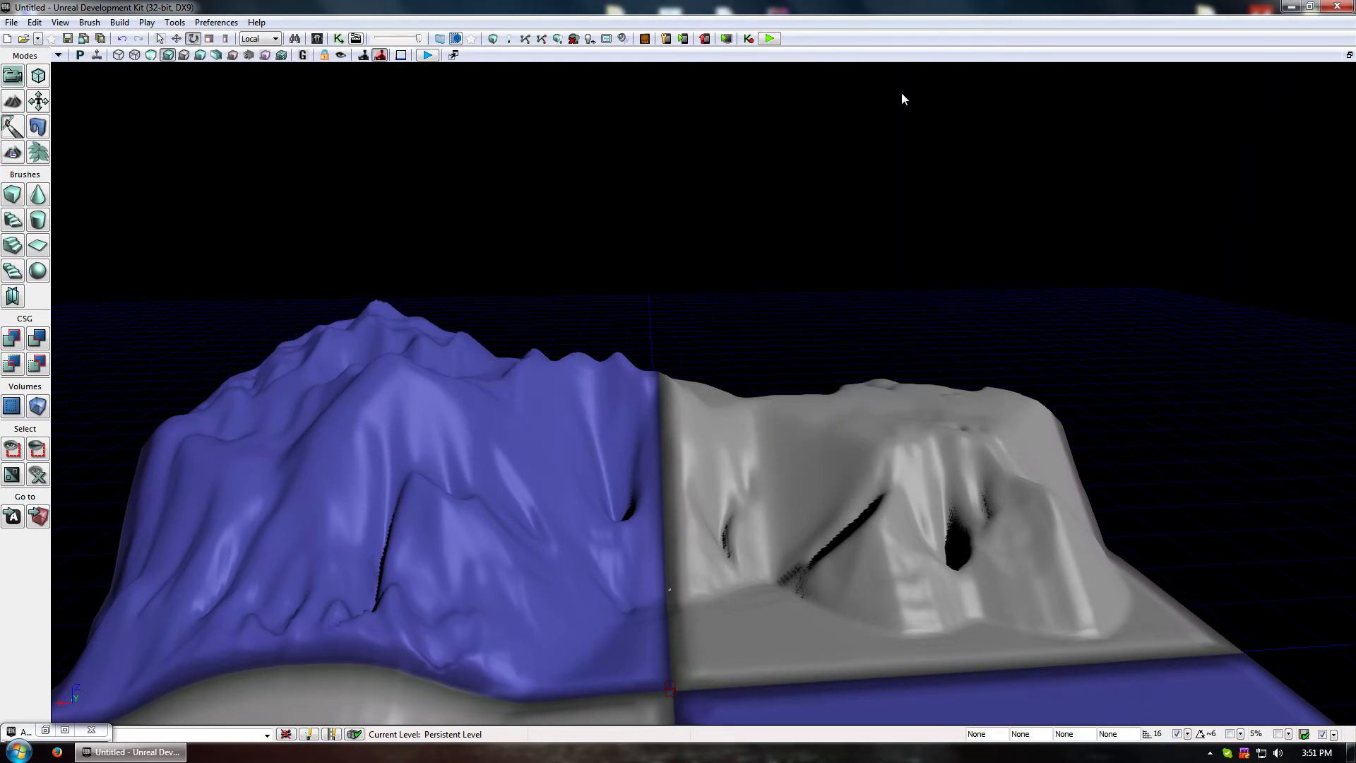
Build the map's lighting at Preview quality with Lightmass, and allow SwarmAgent through the firewall on private networks
{"action": "right_click_drag", "start_coordinate": [901, 99], "coordinate": [791, 315]}
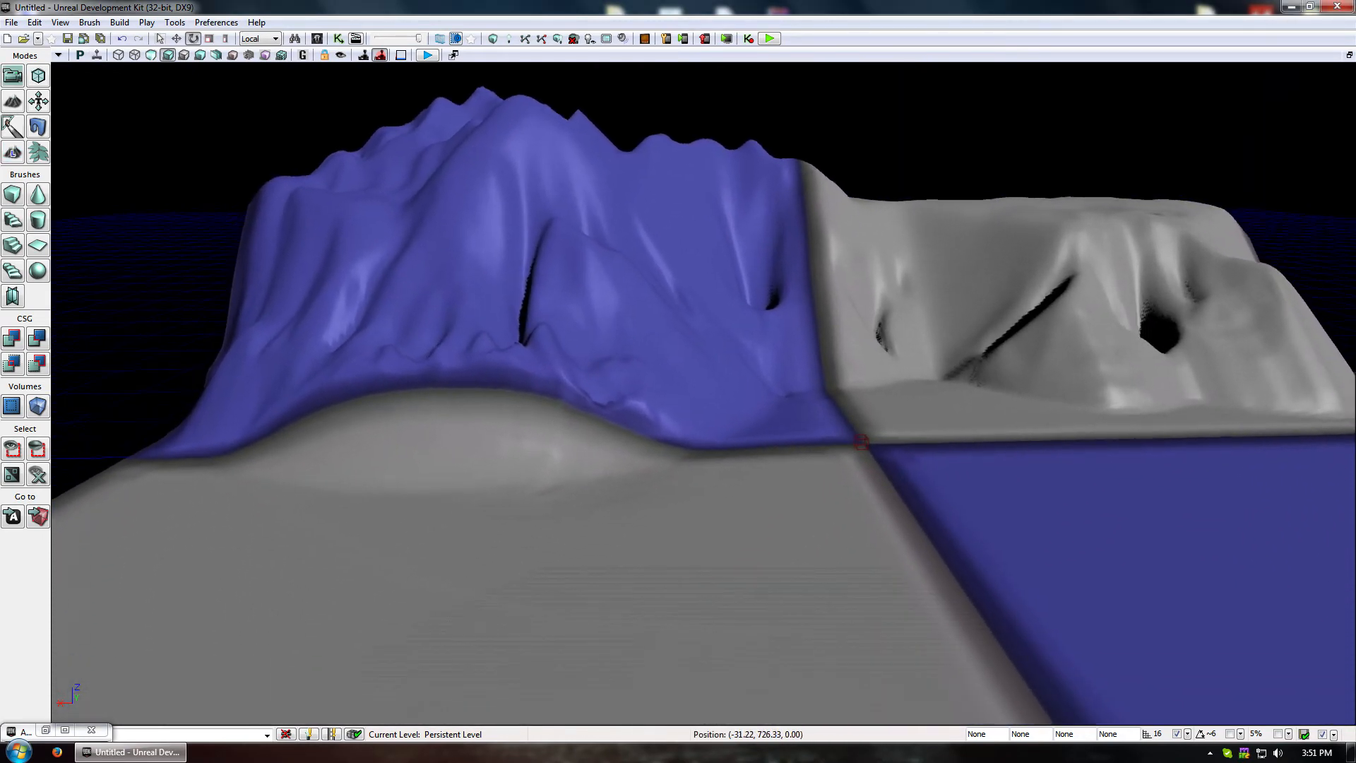
{"action": "left_click_drag", "start_coordinate": [791, 314], "coordinate": [862, 134]}
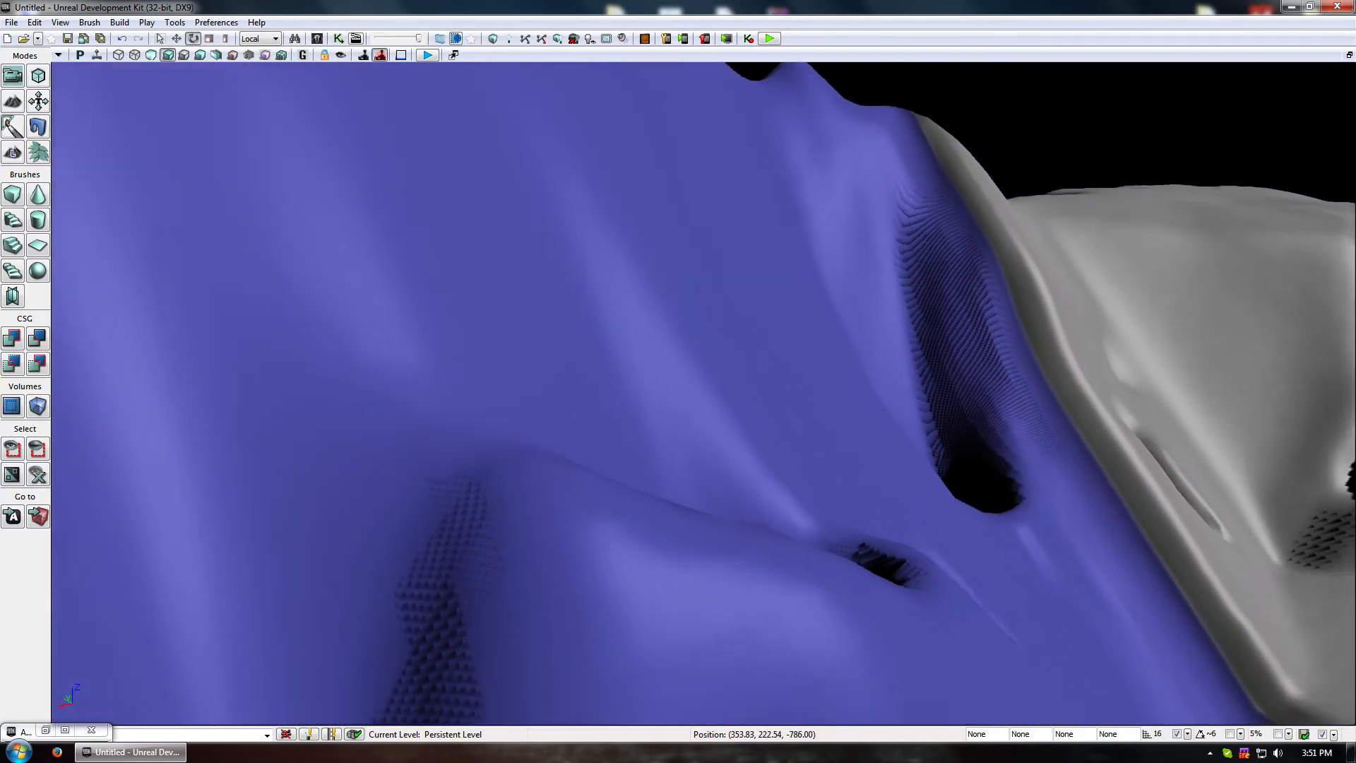
{"action": "middle_click_drag", "start_coordinate": [862, 135], "coordinate": [940, 91]}
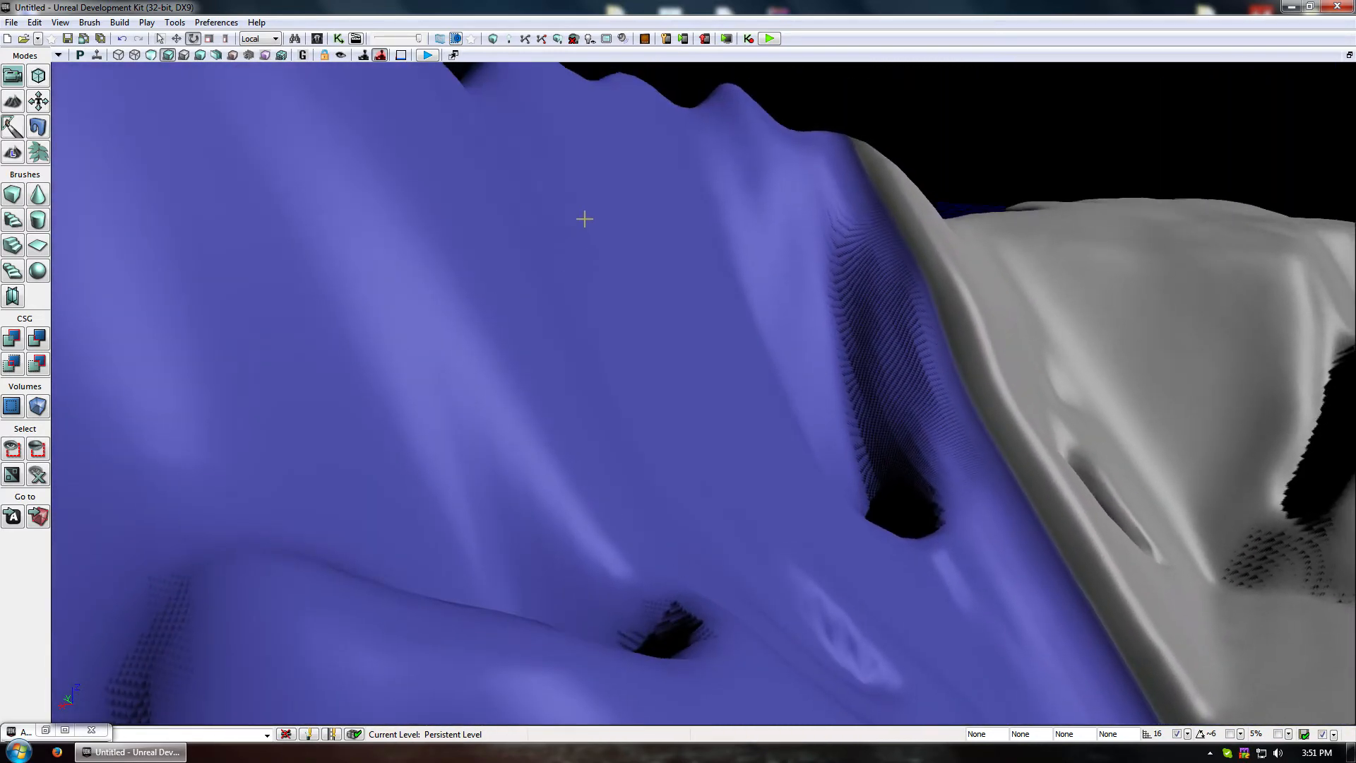
{"action": "left_click", "coordinate": [508, 39]}
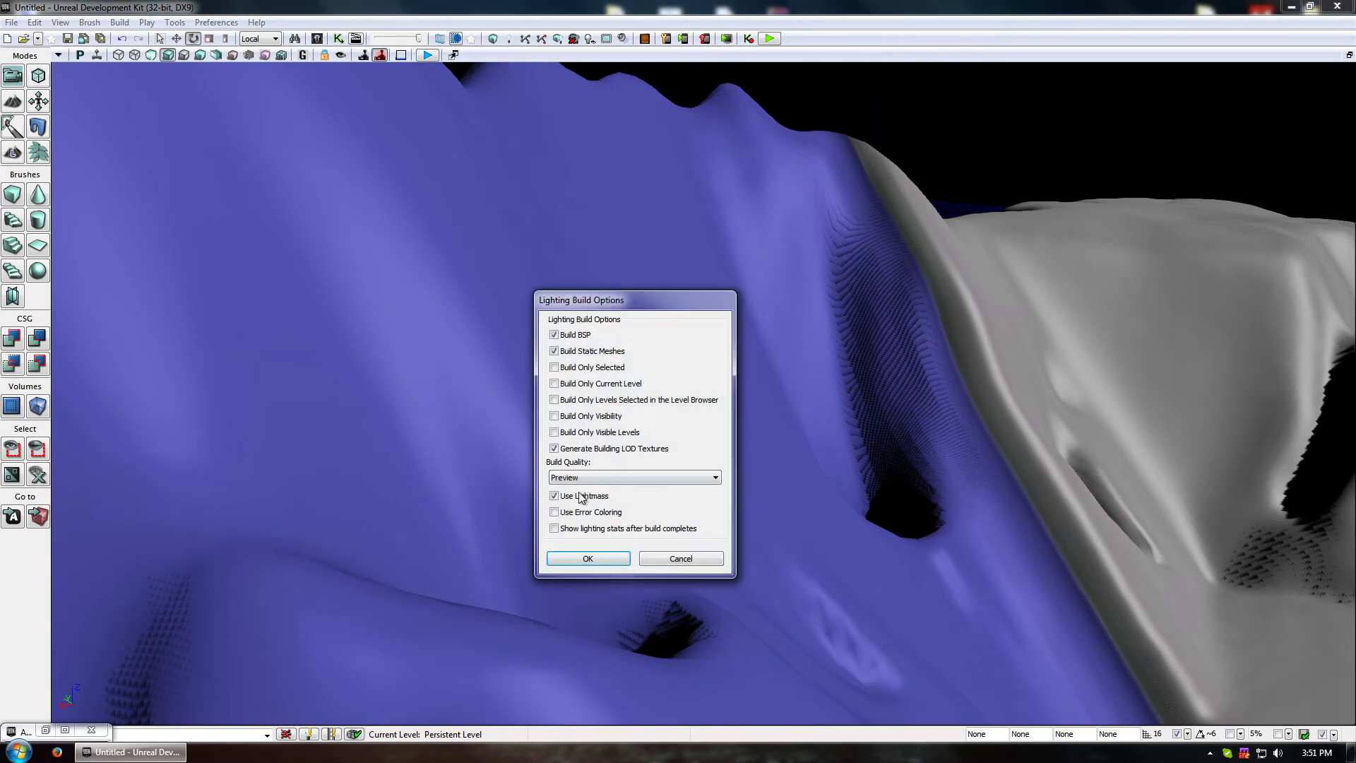
{"action": "left_click", "coordinate": [589, 558]}
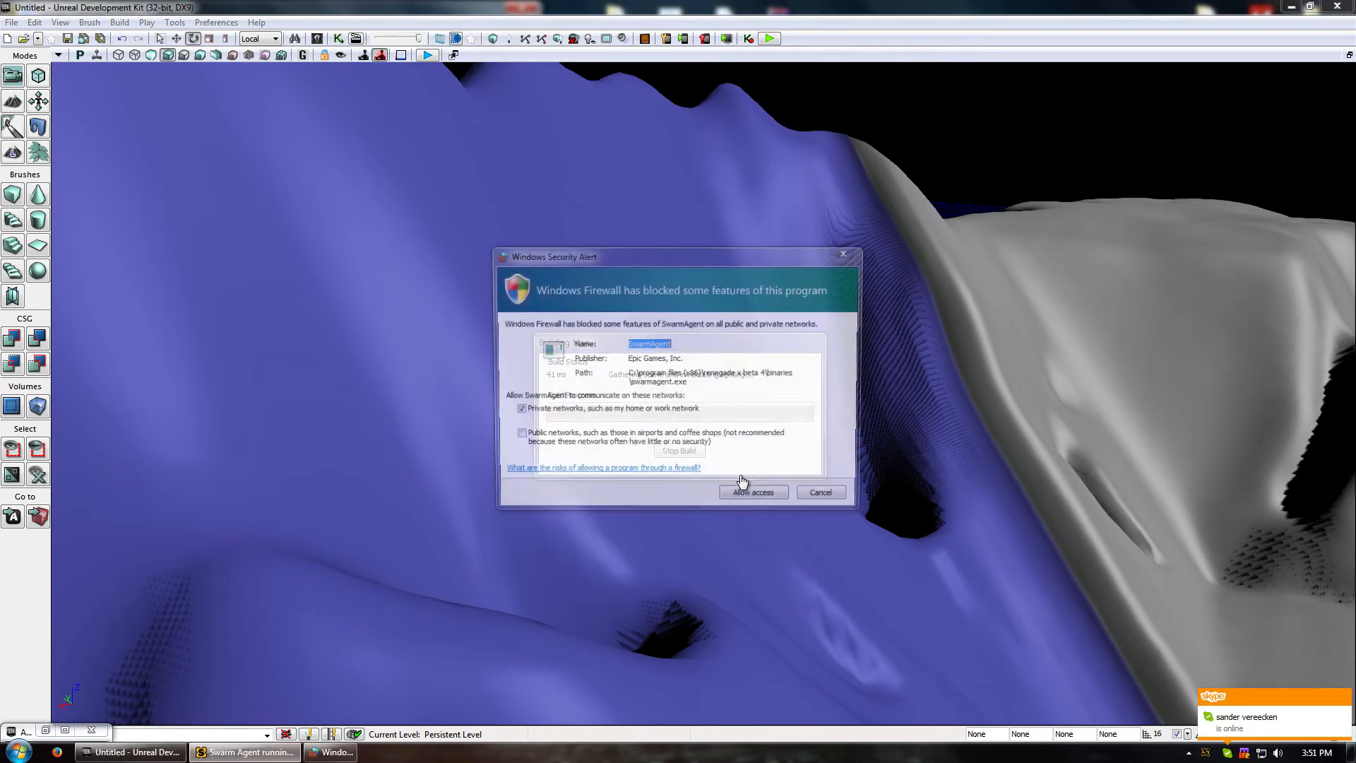
{"action": "left_click", "coordinate": [769, 497]}
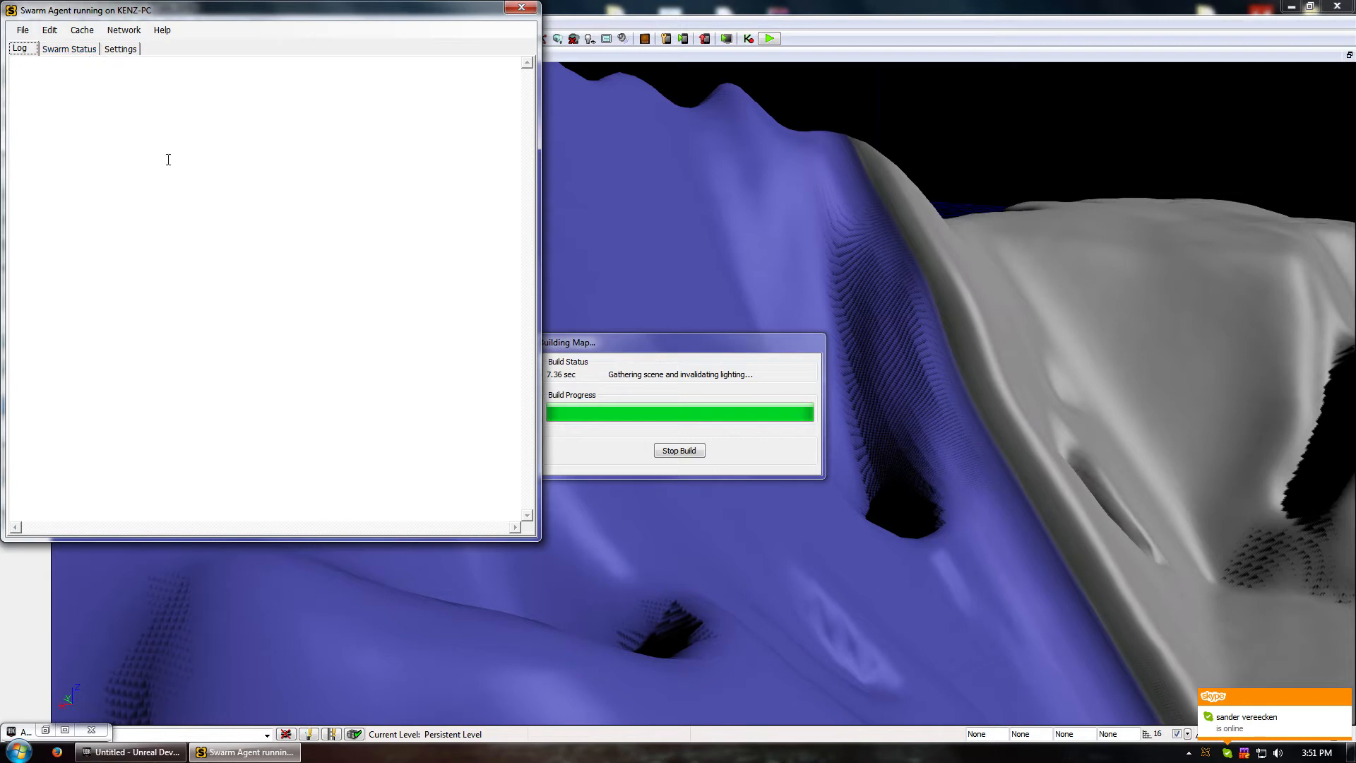
Check the lighting build's progress in Swarm Agent's Swarm Status view and close Swarm Agent
{"action": "left_click", "coordinate": [83, 49]}
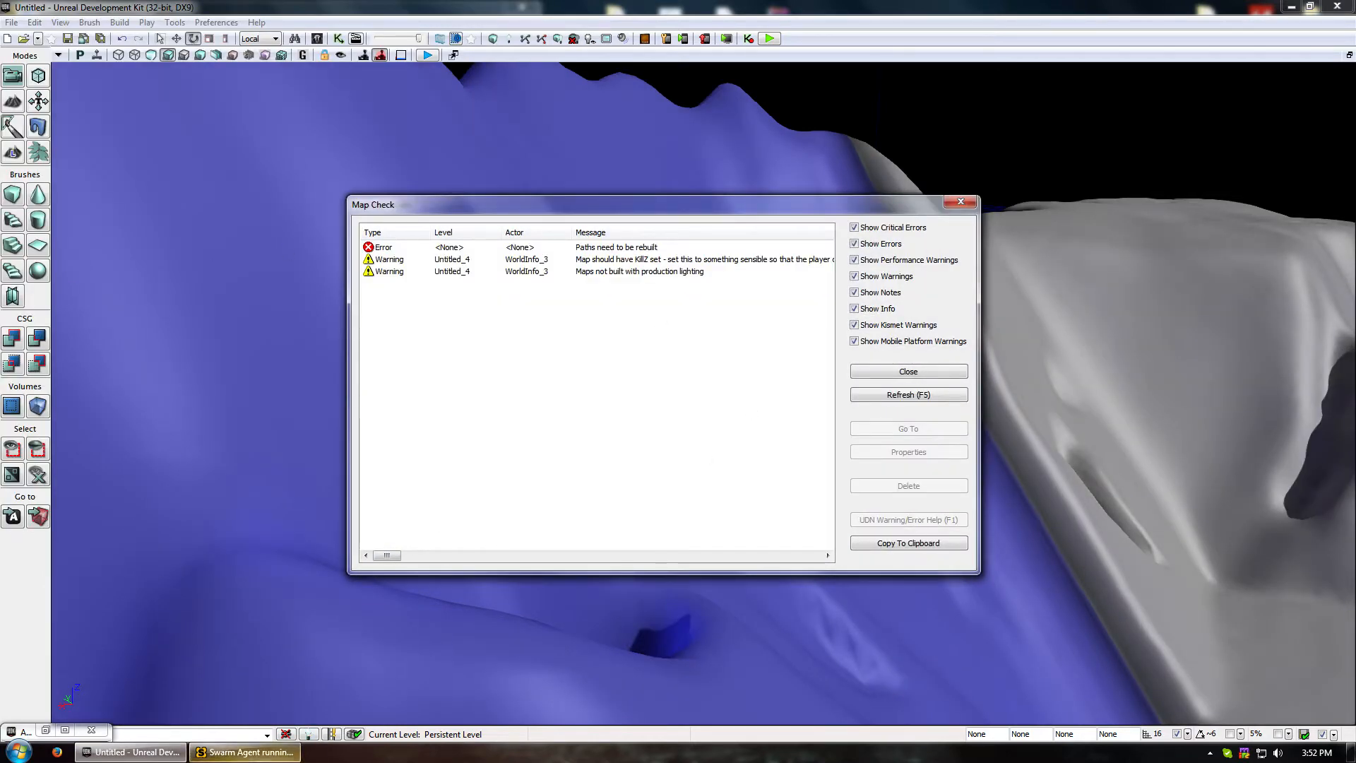
{"action": "left_click", "coordinate": [245, 752]}
{"action": "left_click_drag", "start_coordinate": [232, 10], "coordinate": [342, 48]}
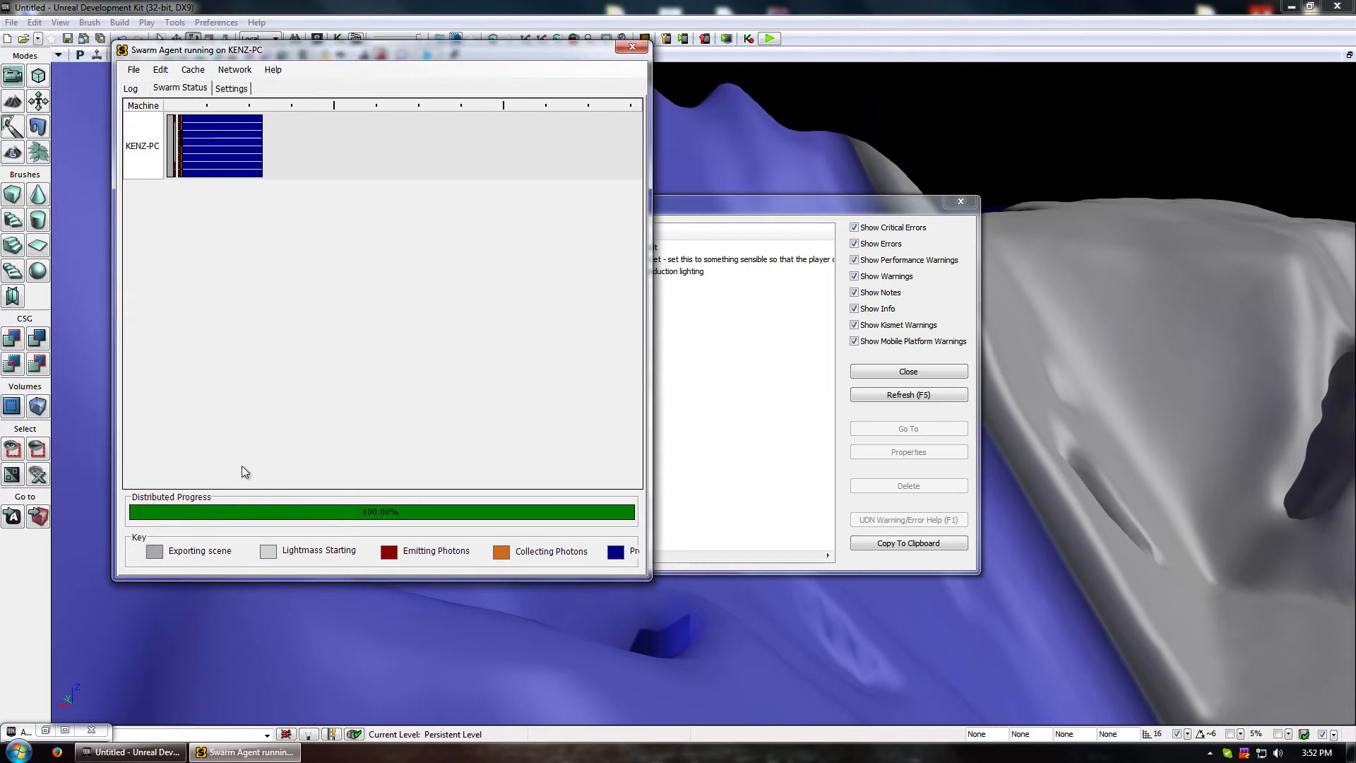
{"action": "mouse_move", "coordinate": [198, 121]}
{"action": "left_click", "coordinate": [632, 47]}
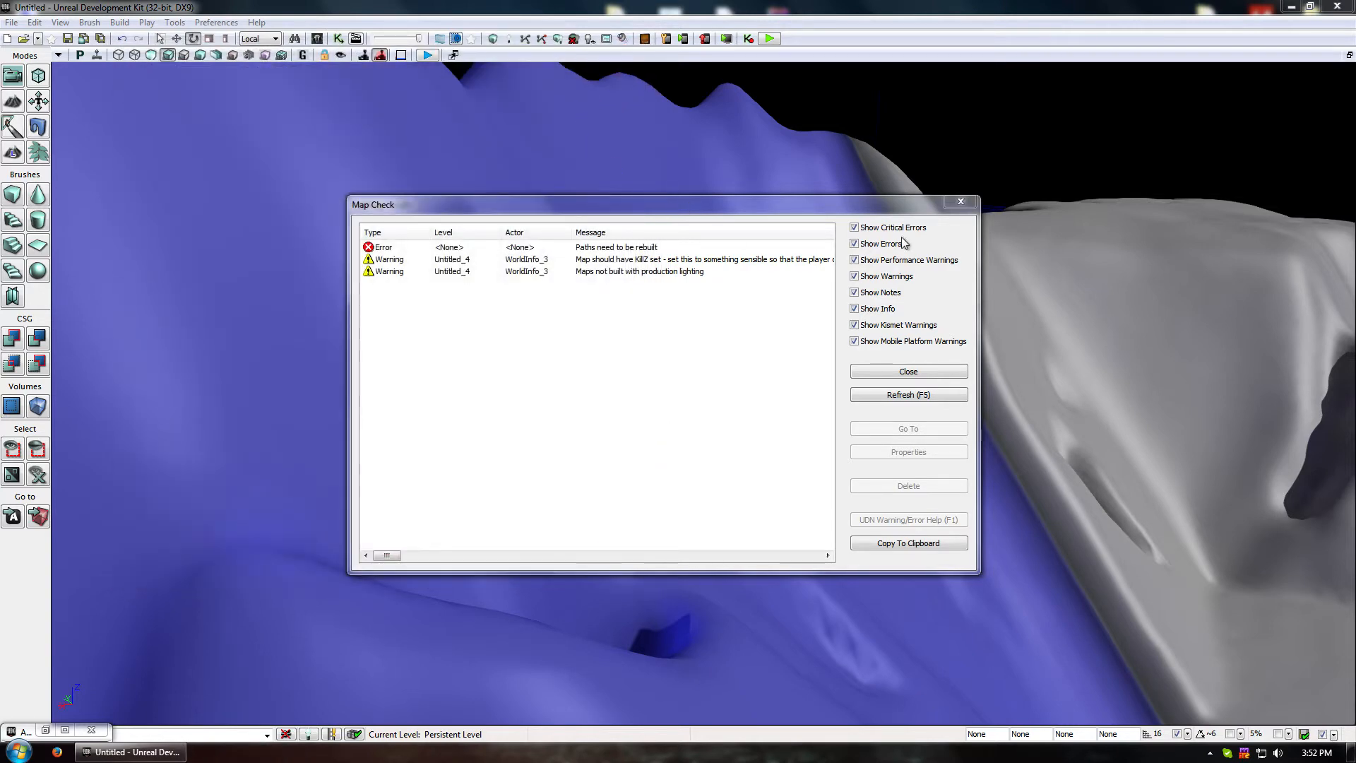
Close the Map Check results of the lighting build
{"action": "left_click", "coordinate": [961, 201]}
{"action": "left_click_drag", "start_coordinate": [668, 196], "coordinate": [646, 495]}
{"action": "left_click", "coordinate": [962, 195]}
{"action": "left_click_drag", "start_coordinate": [646, 268], "coordinate": [646, 304]}
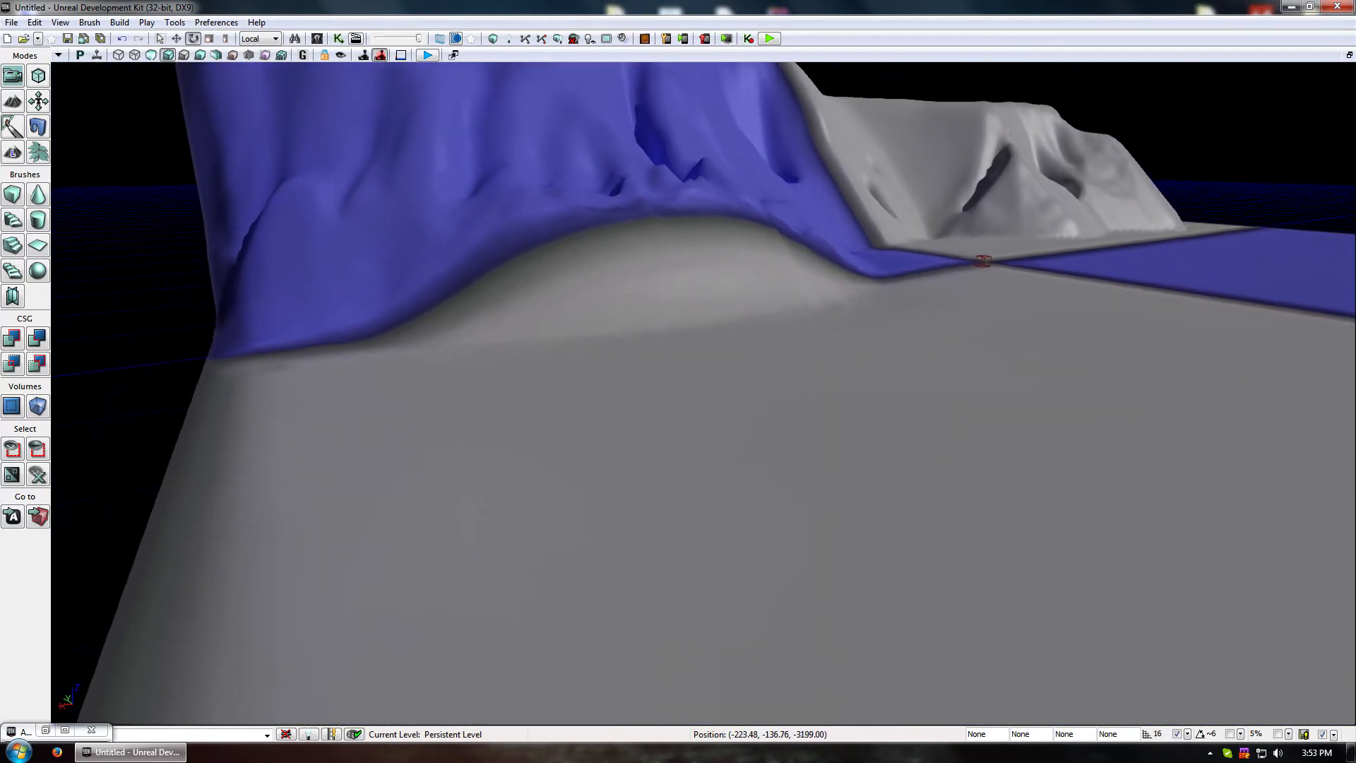
{"action": "right_click_drag", "start_coordinate": [647, 303], "coordinate": [671, 259]}
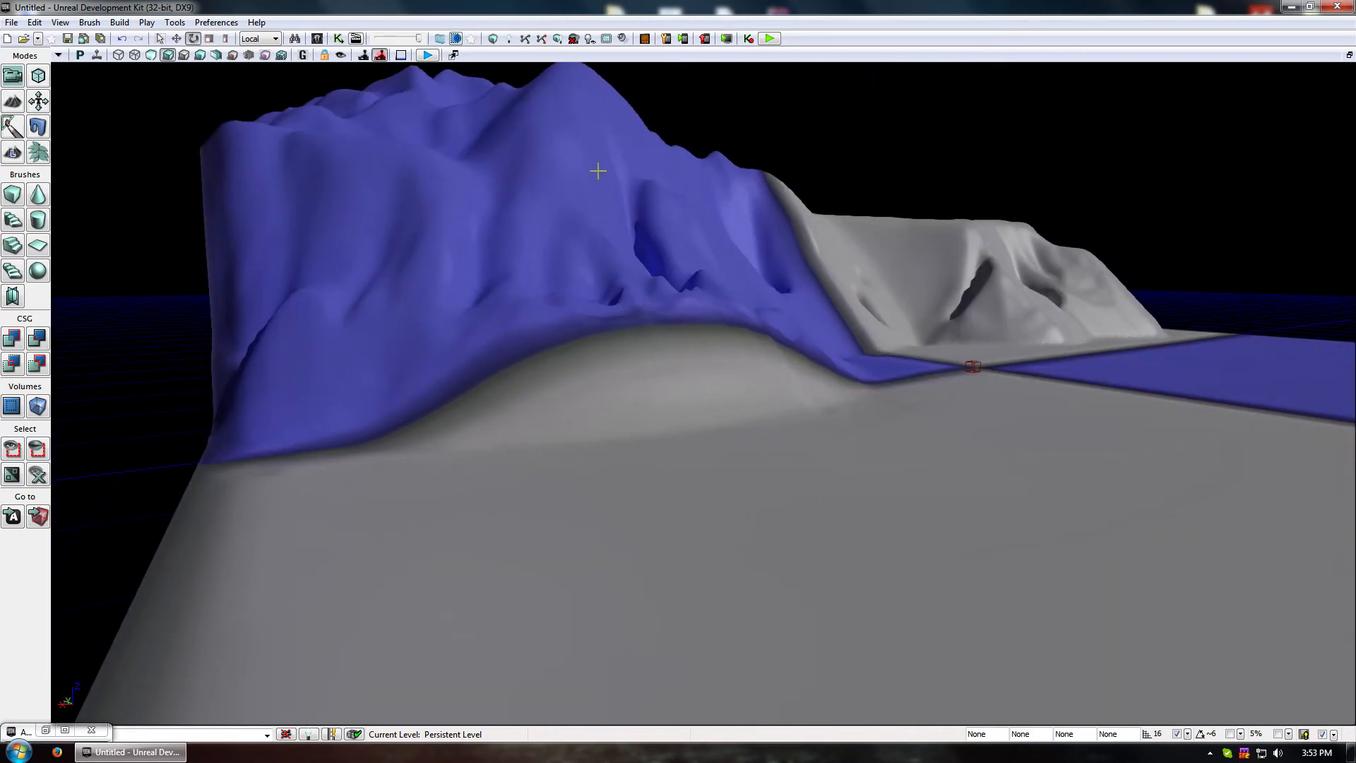
Level the blue mountain and grey plateau to the ground with the Flatten tool at brush size 8192, and close the landscape editing tools
{"action": "left_click", "coordinate": [12, 152]}
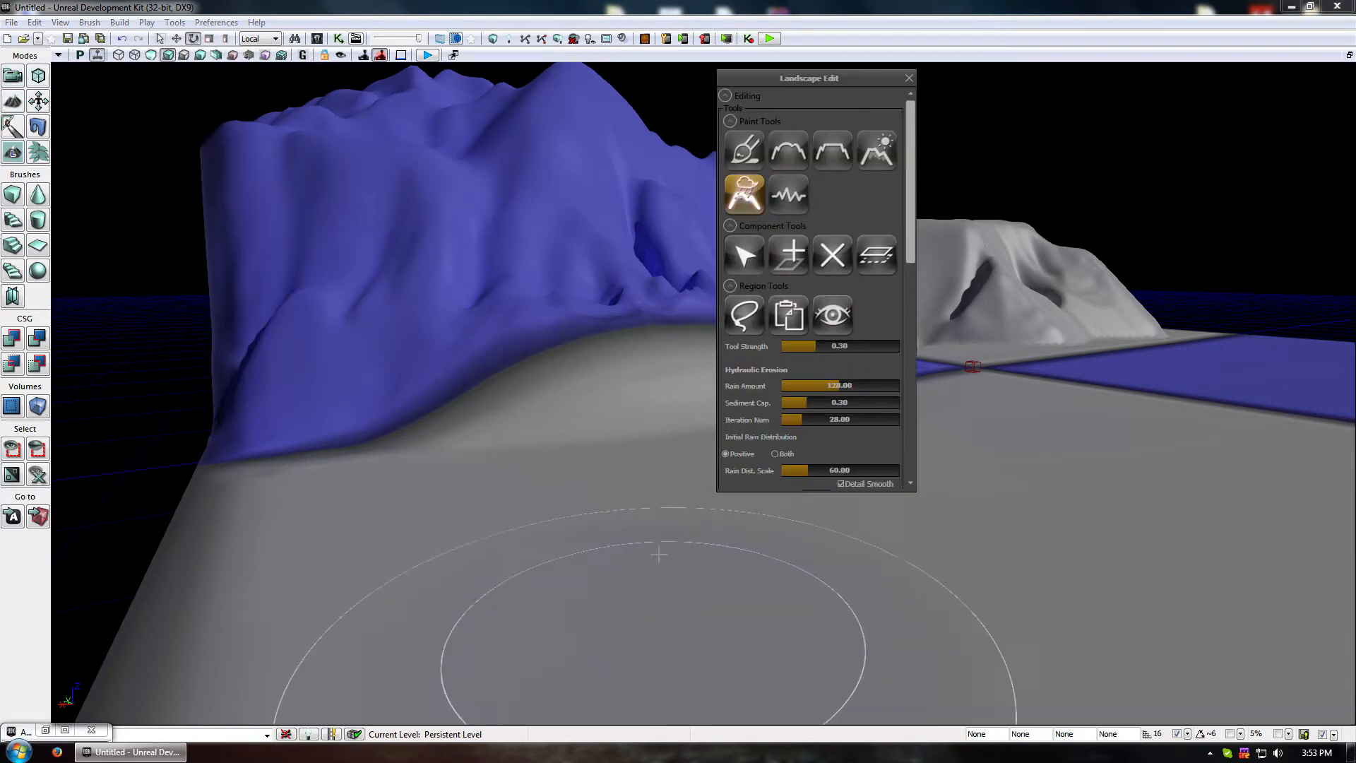
{"action": "left_click", "coordinate": [832, 147]}
{"action": "right_click_drag", "start_coordinate": [604, 162], "coordinate": [602, 102]}
{"action": "right_click_drag", "start_coordinate": [600, 318], "coordinate": [600, 272]}
{"action": "mouse_move", "coordinate": [592, 494]}
{"action": "right_mouse_down"}
{"action": "mouse_move", "coordinate": [592, 462]}
{"action": "mouse_move", "coordinate": [597, 558]}
{"action": "right_mouse_up"}
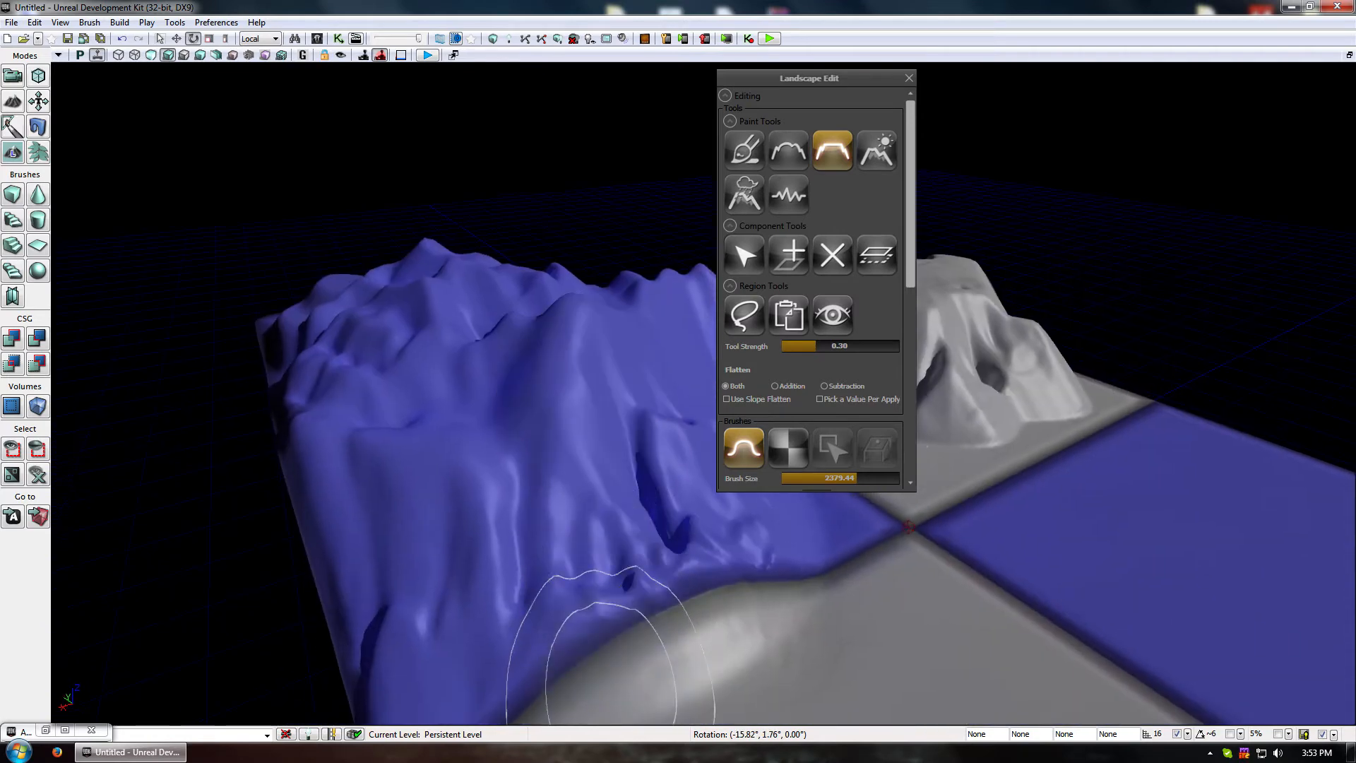
{"action": "mouse_move", "coordinate": [910, 565]}
{"action": "left_mouse_down"}
{"action": "mouse_move", "coordinate": [1045, 504]}
{"action": "mouse_move", "coordinate": [1032, 361]}
{"action": "mouse_move", "coordinate": [957, 326]}
{"action": "mouse_move", "coordinate": [989, 342]}
{"action": "mouse_move", "coordinate": [963, 362]}
{"action": "mouse_move", "coordinate": [961, 416]}
{"action": "mouse_move", "coordinate": [993, 400]}
{"action": "left_mouse_up"}
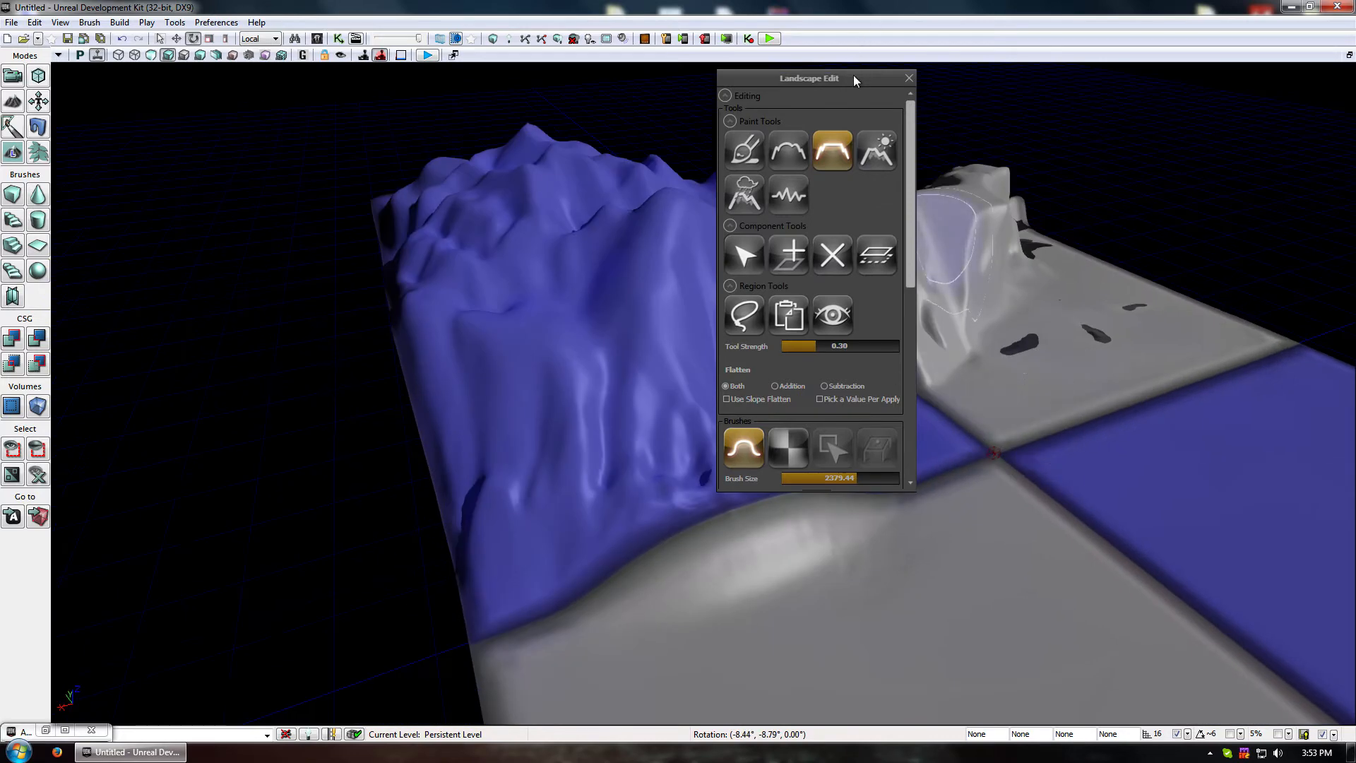
{"action": "left_click_drag", "start_coordinate": [853, 75], "coordinate": [244, 153]}
{"action": "left_click_drag", "start_coordinate": [229, 558], "coordinate": [311, 557]}
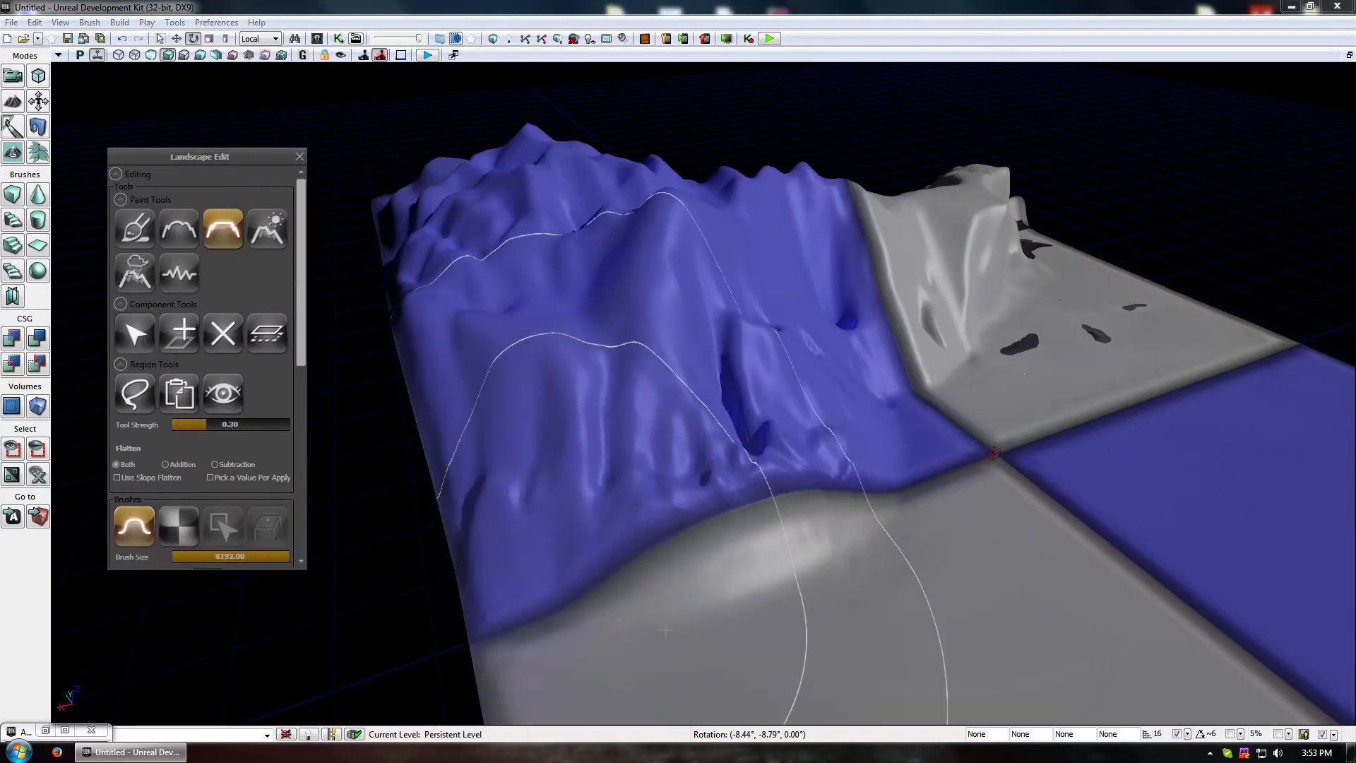
{"action": "mouse_move", "coordinate": [595, 518]}
{"action": "left_mouse_down"}
{"action": "mouse_move", "coordinate": [485, 296]}
{"action": "mouse_move", "coordinate": [621, 523]}
{"action": "mouse_move", "coordinate": [803, 234]}
{"action": "mouse_move", "coordinate": [816, 352]}
{"action": "left_mouse_up"}
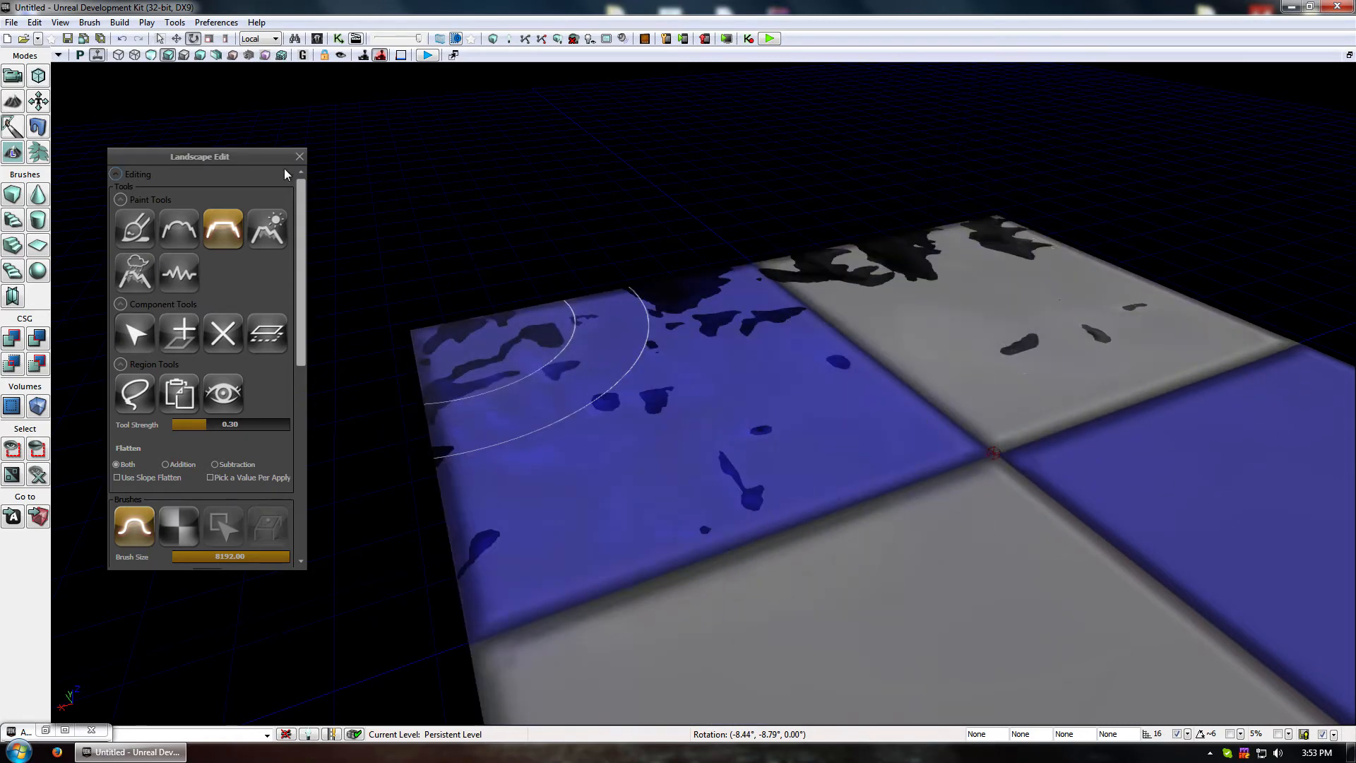
{"action": "left_click", "coordinate": [300, 157]}
Select the dominant directional light above the grey landscape square and open its properties
{"action": "right_click_drag", "start_coordinate": [628, 243], "coordinate": [678, 244]}
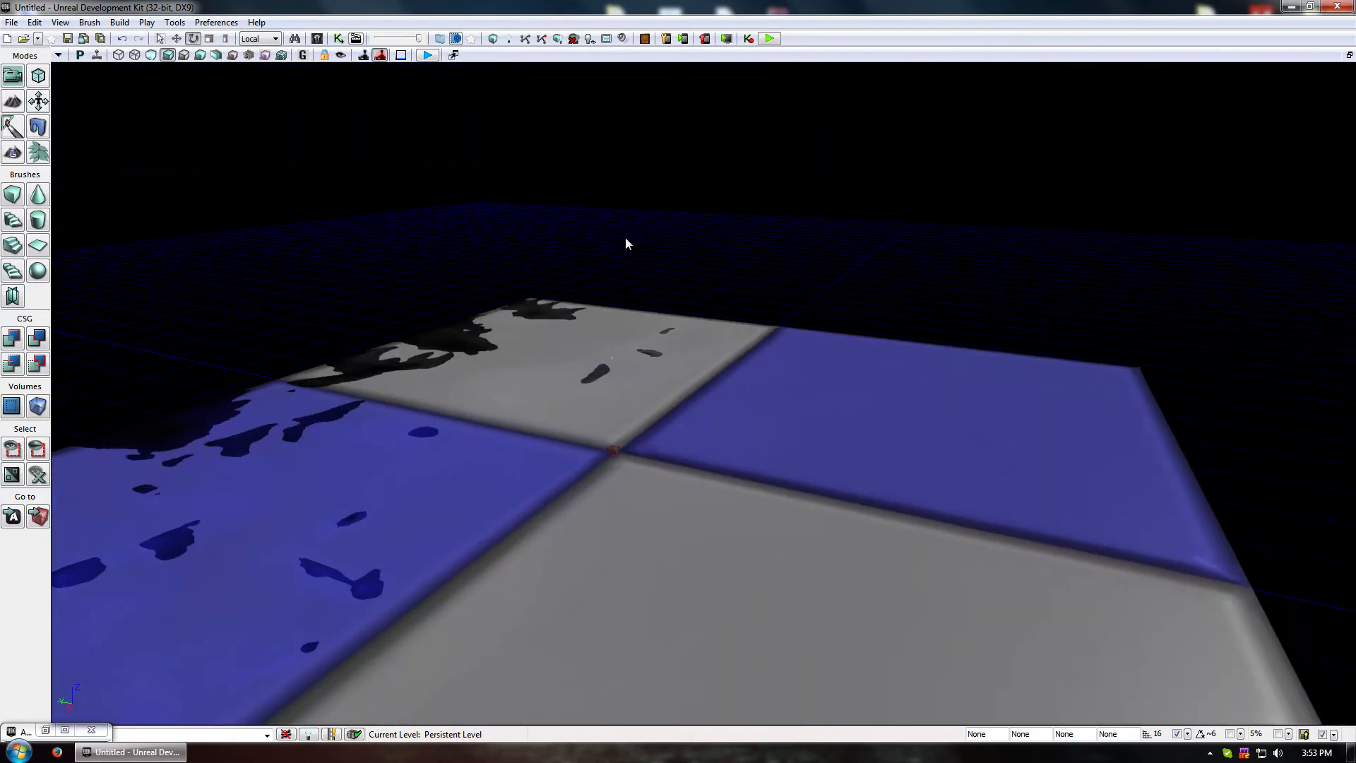
{"action": "right_click_drag", "start_coordinate": [743, 317], "coordinate": [876, 339]}
{"action": "right_click_drag", "start_coordinate": [1060, 522], "coordinate": [921, 534]}
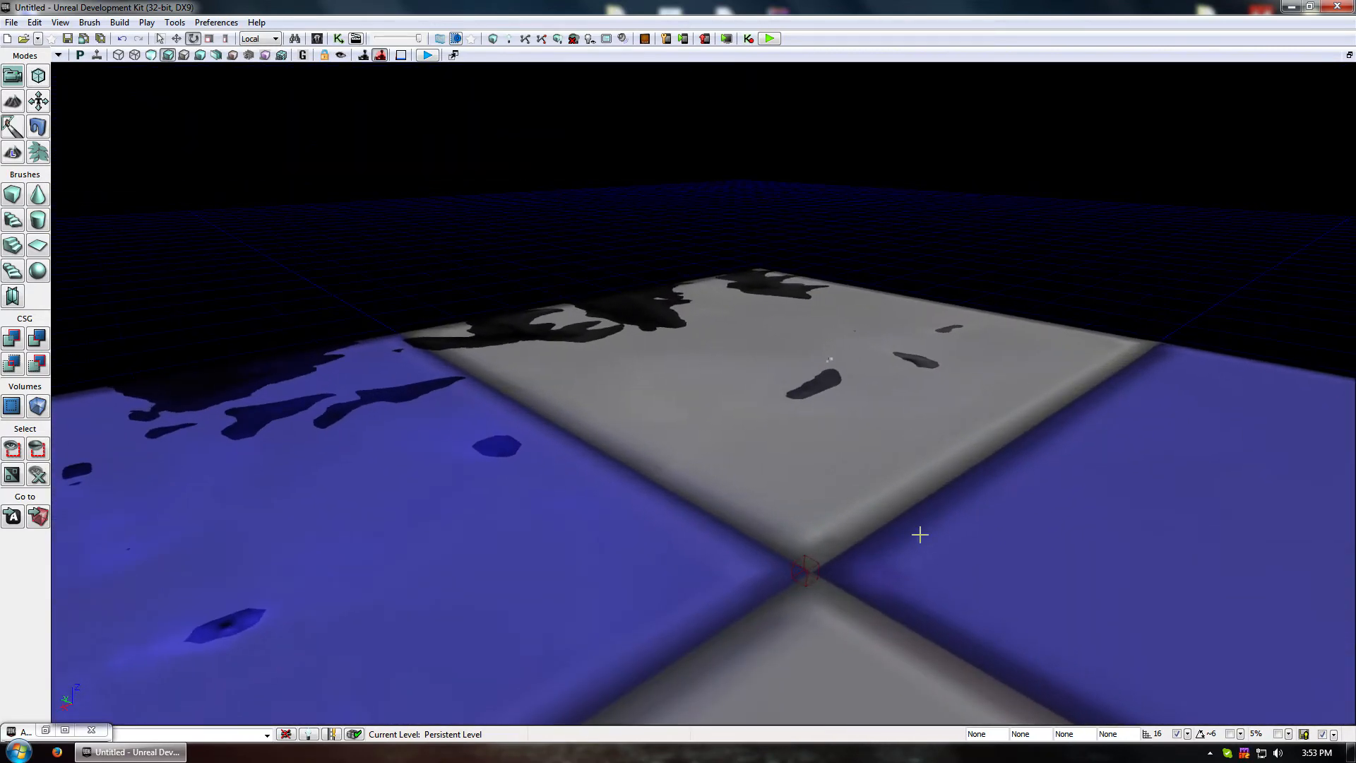
{"action": "left_click", "coordinate": [829, 359]}
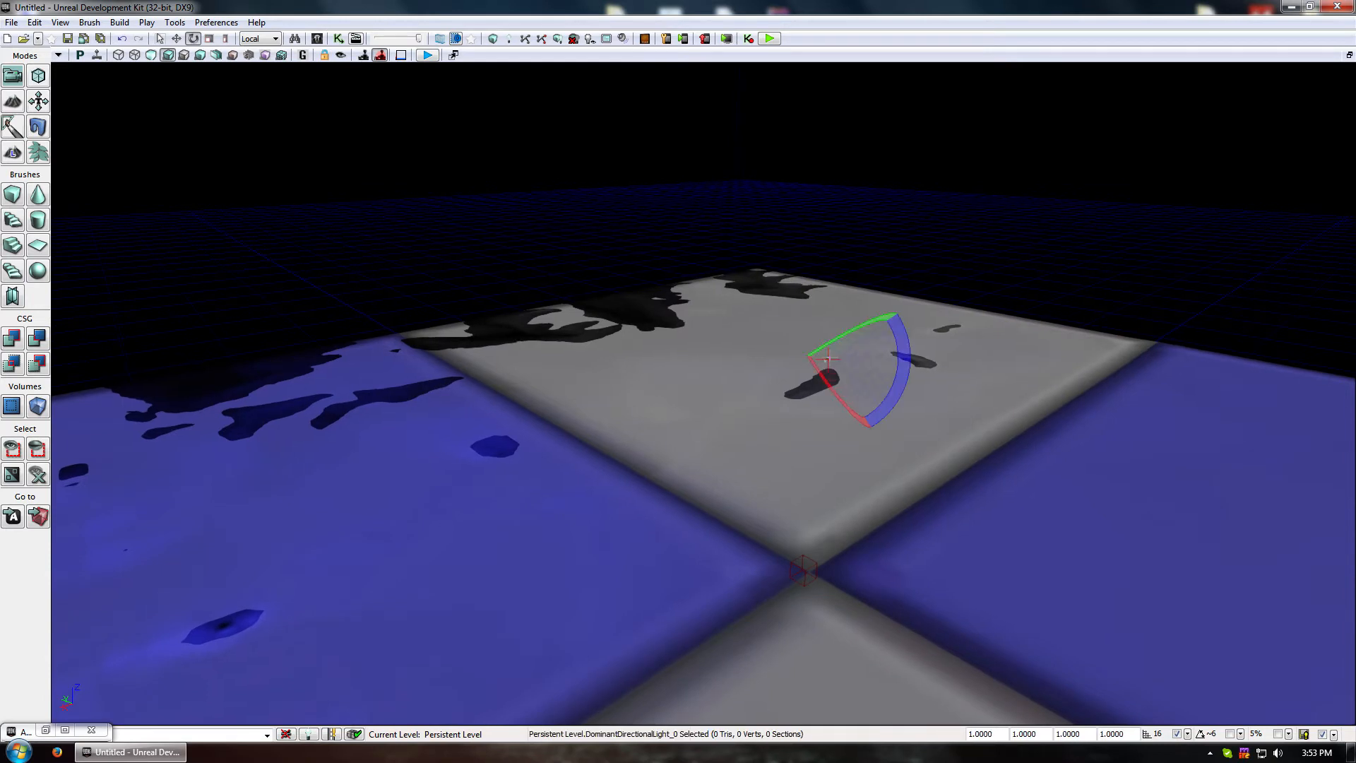
{"action": "double_click", "coordinate": [828, 359]}
Set the directional light's Draw Scale to 4 in its display properties
{"action": "left_click", "coordinate": [101, 234]}
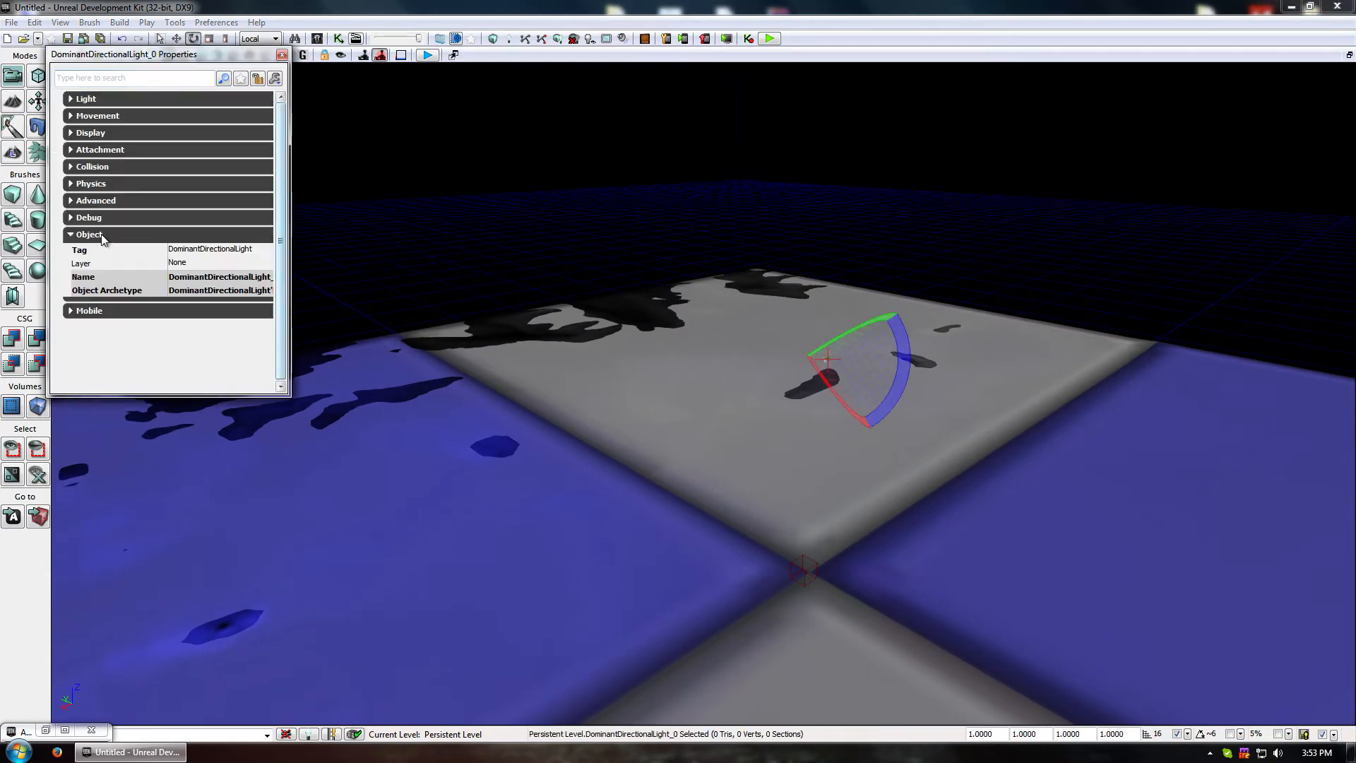
{"action": "left_click", "coordinate": [100, 232]}
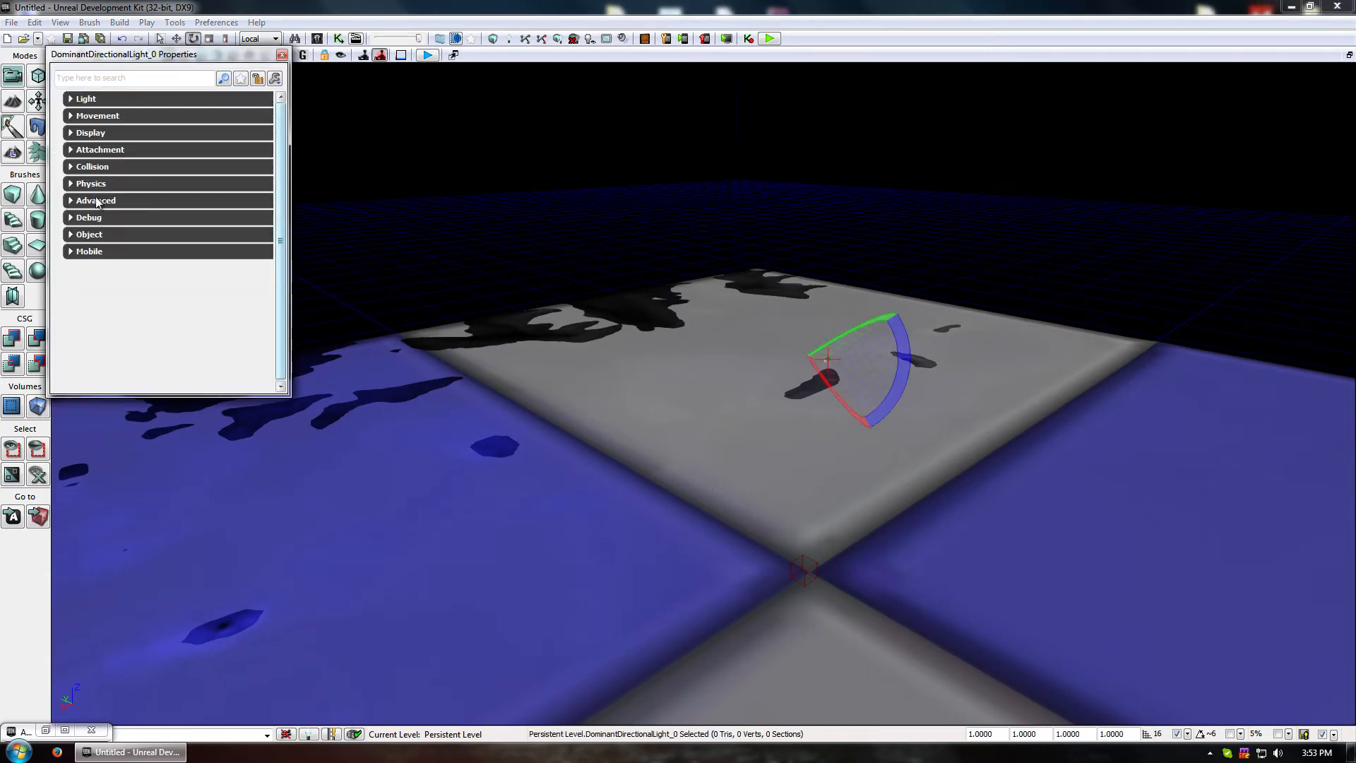
{"action": "left_click", "coordinate": [95, 235]}
{"action": "left_click", "coordinate": [97, 235]}
{"action": "left_click", "coordinate": [101, 219]}
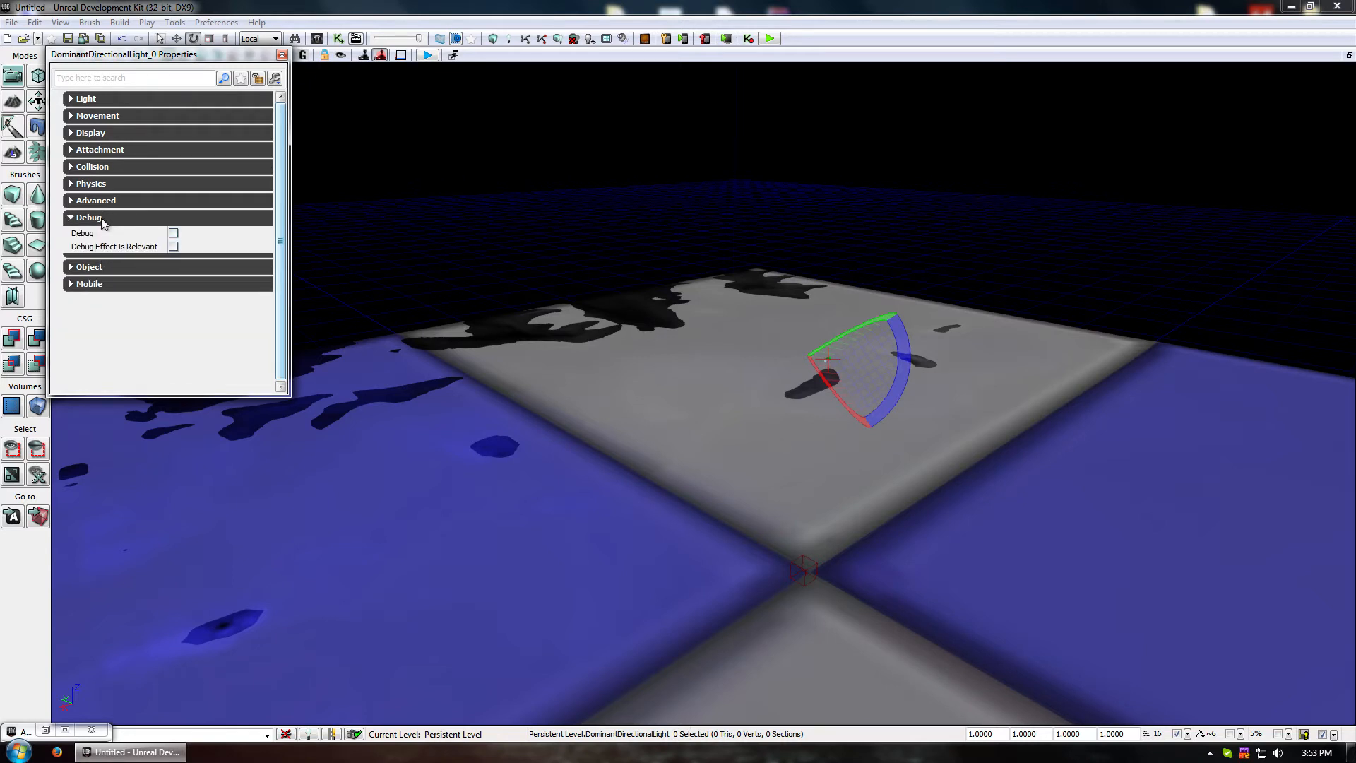
{"action": "left_click", "coordinate": [103, 219]}
{"action": "left_click", "coordinate": [99, 202]}
{"action": "left_click", "coordinate": [99, 202]}
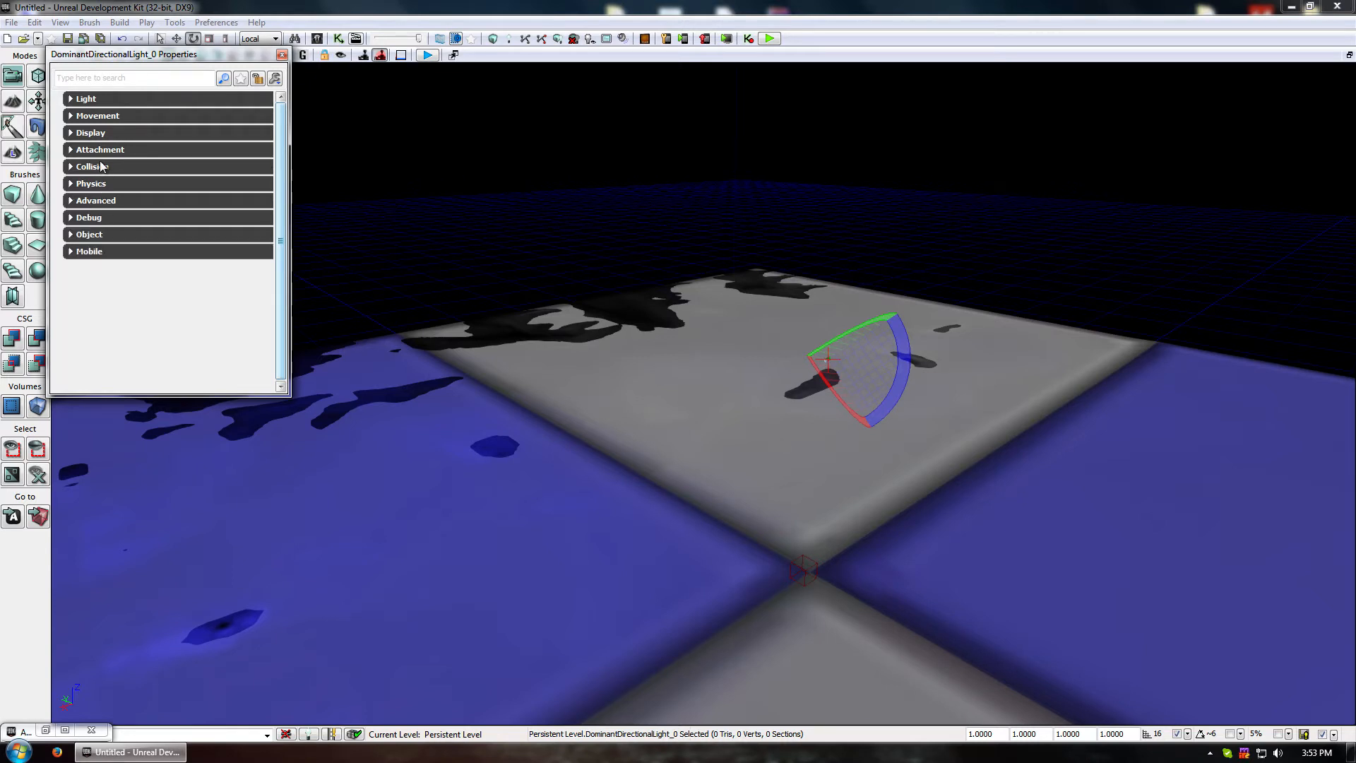
{"action": "left_click", "coordinate": [91, 236]}
{"action": "left_click", "coordinate": [91, 236]}
{"action": "left_click", "coordinate": [88, 133]}
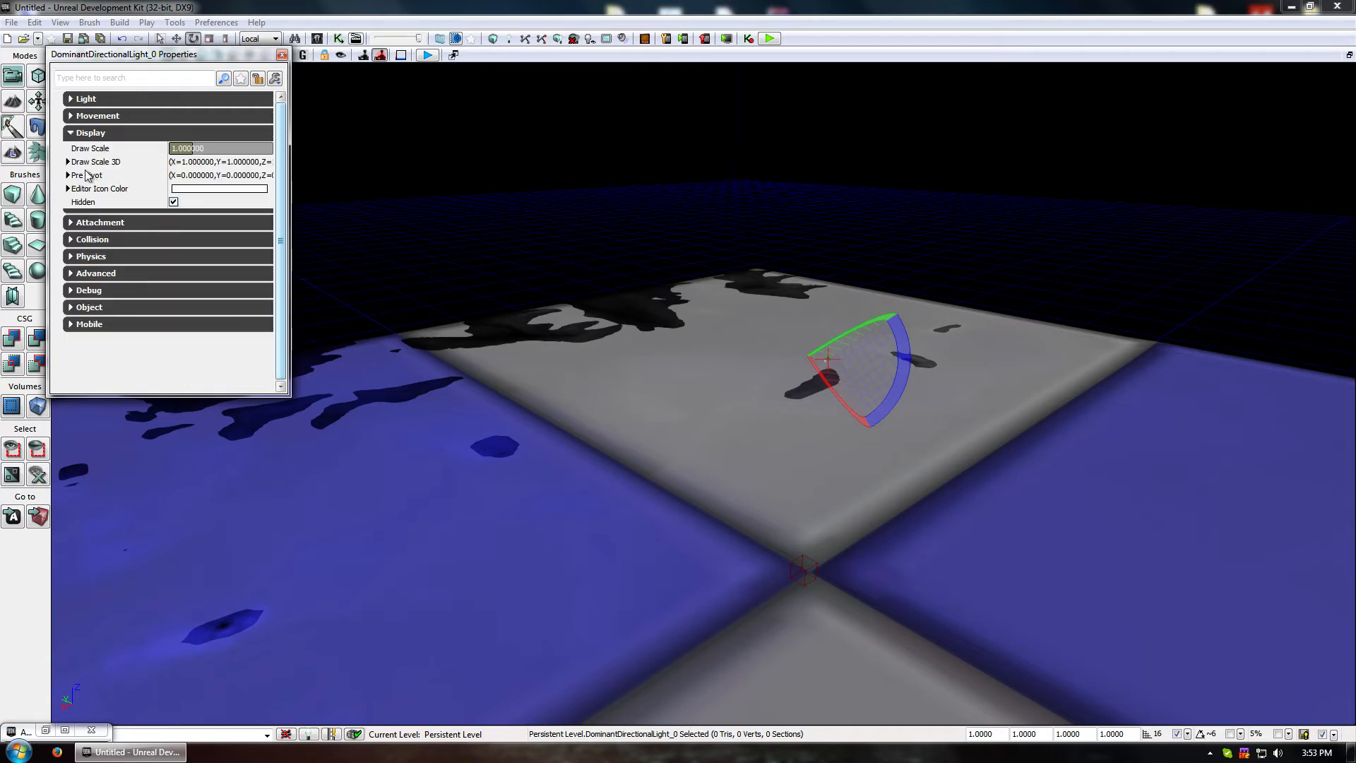
{"action": "left_click_drag", "start_coordinate": [276, 147], "coordinate": [499, 149]}
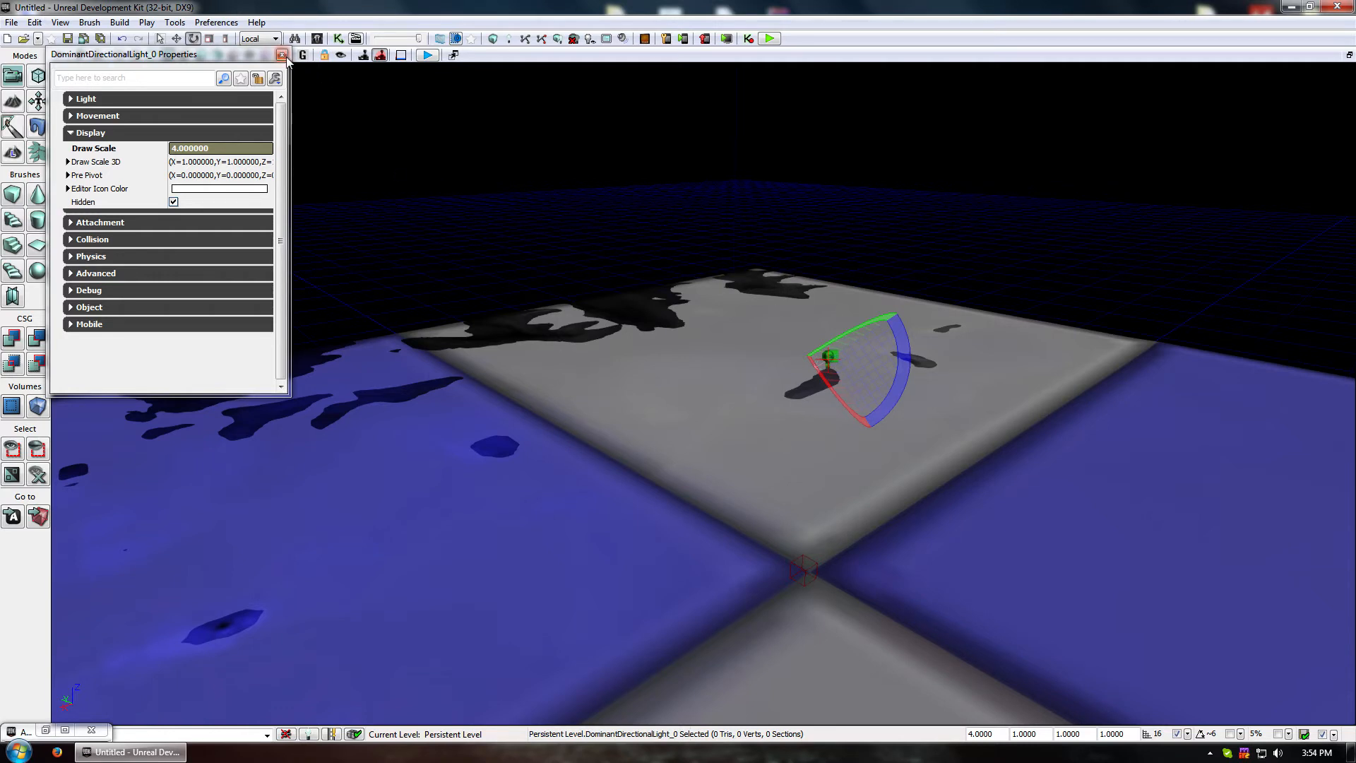
Review the directional light's Advanced Lighting and Light Component settings, and close its properties
{"action": "left_click", "coordinate": [106, 99]}
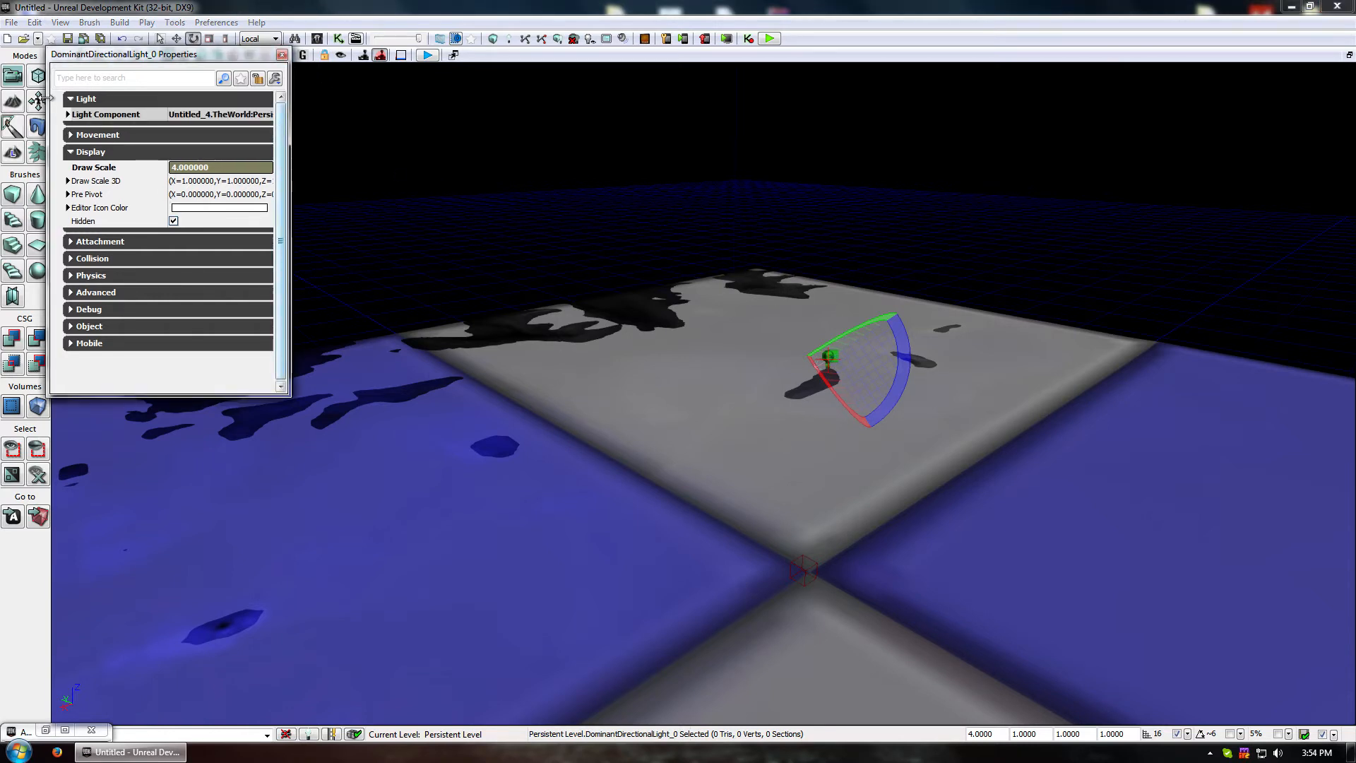
{"action": "double_click", "coordinate": [92, 114]}
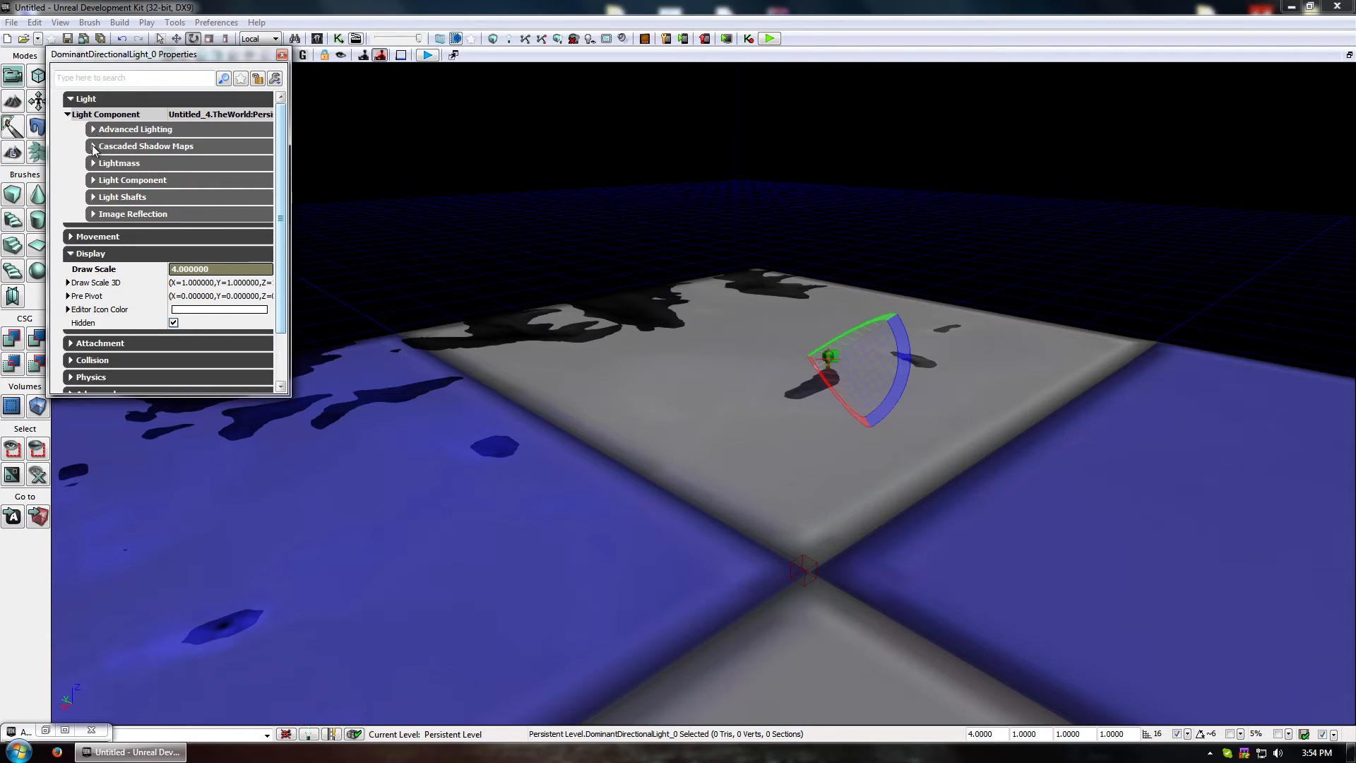
{"action": "left_click", "coordinate": [93, 129]}
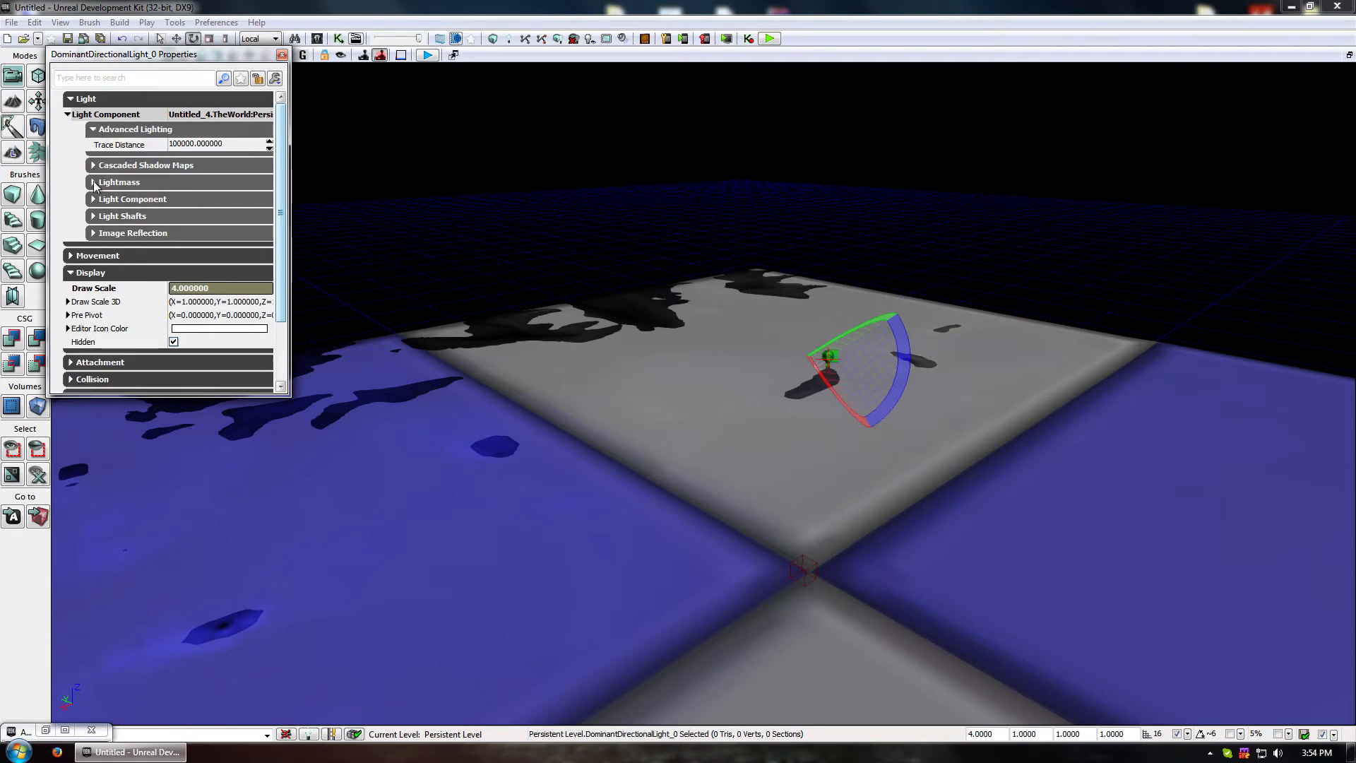
{"action": "left_click", "coordinate": [96, 201]}
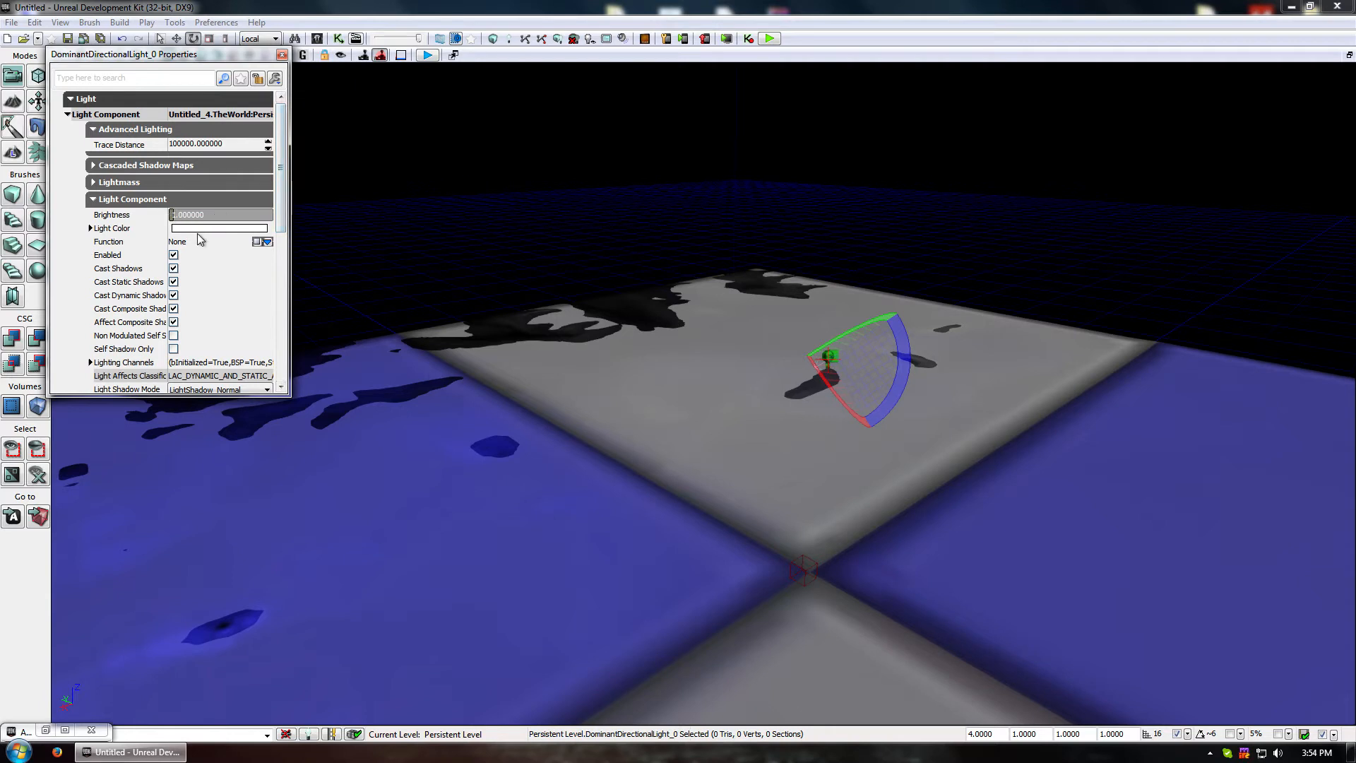
{"action": "scroll", "coordinate": [275, 233], "scroll_direction": "down", "scroll_amount": 3}
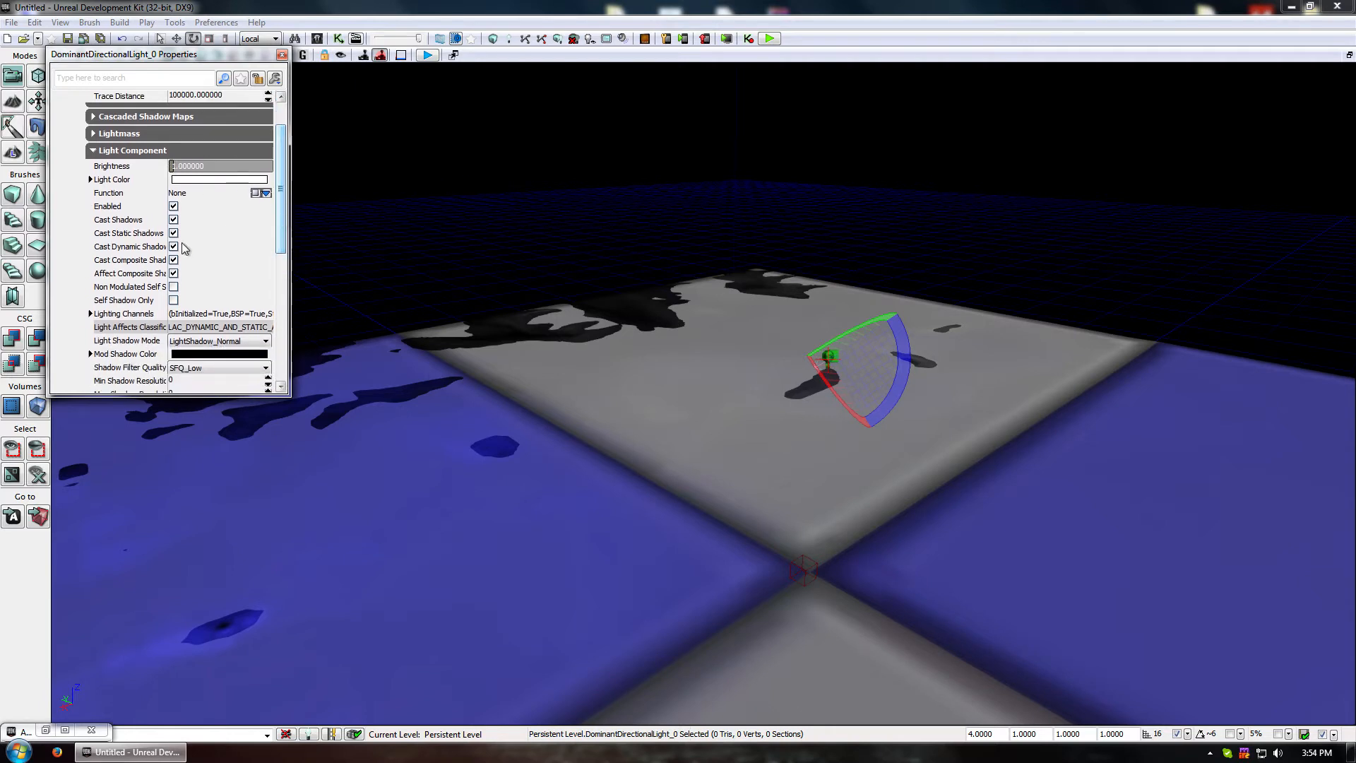
{"action": "scroll", "coordinate": [275, 212], "scroll_direction": "up", "scroll_amount": 3}
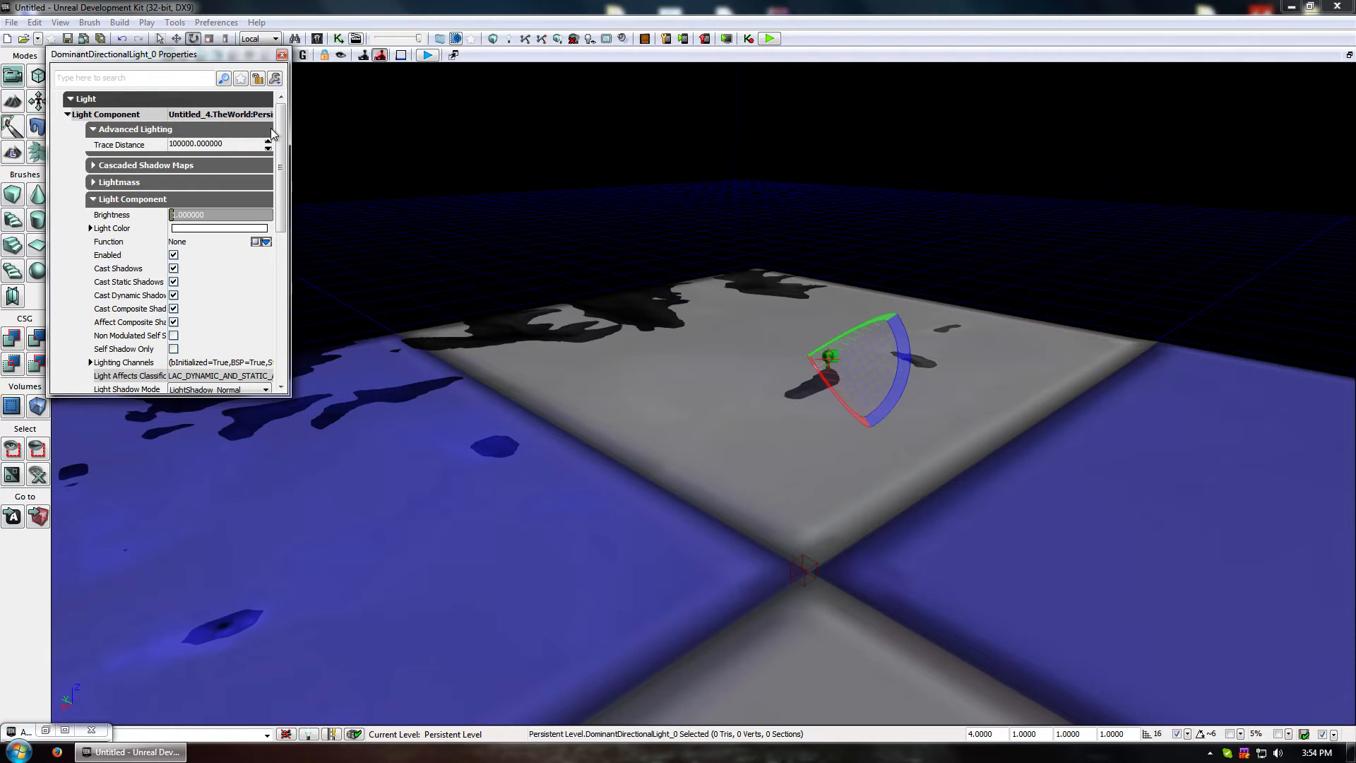
{"action": "left_click", "coordinate": [283, 57]}
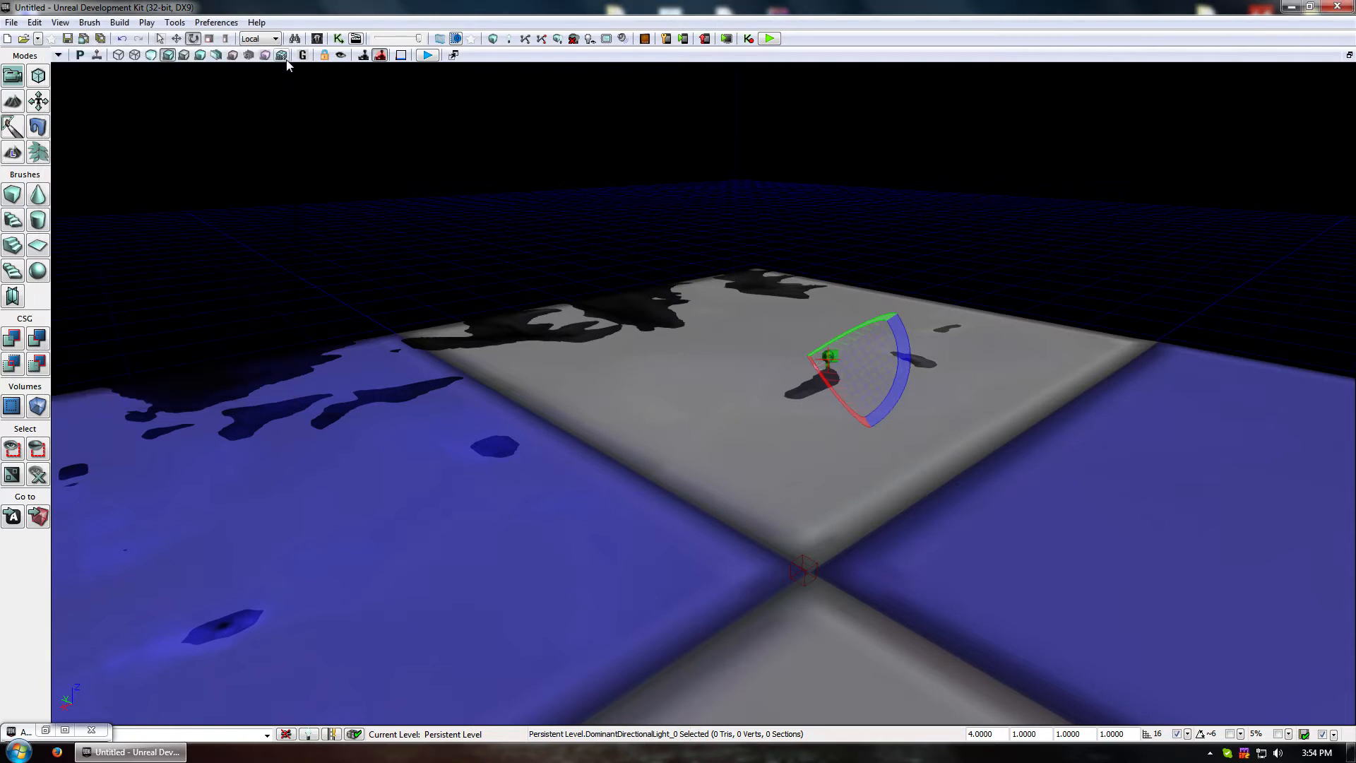
Rotate the directional light slightly and select the landscape
{"action": "left_click_drag", "start_coordinate": [497, 387], "coordinate": [495, 401]}
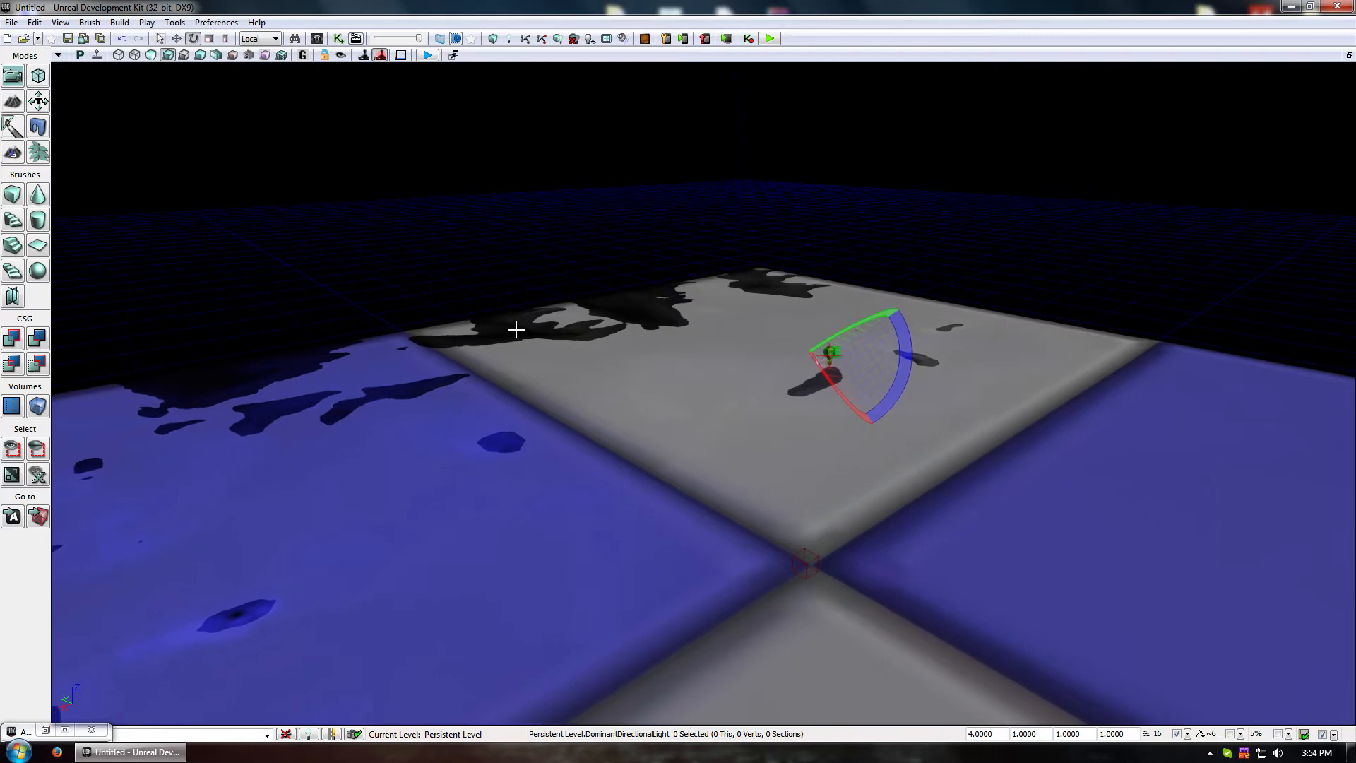
{"action": "left_click_drag", "start_coordinate": [575, 370], "coordinate": [516, 371]}
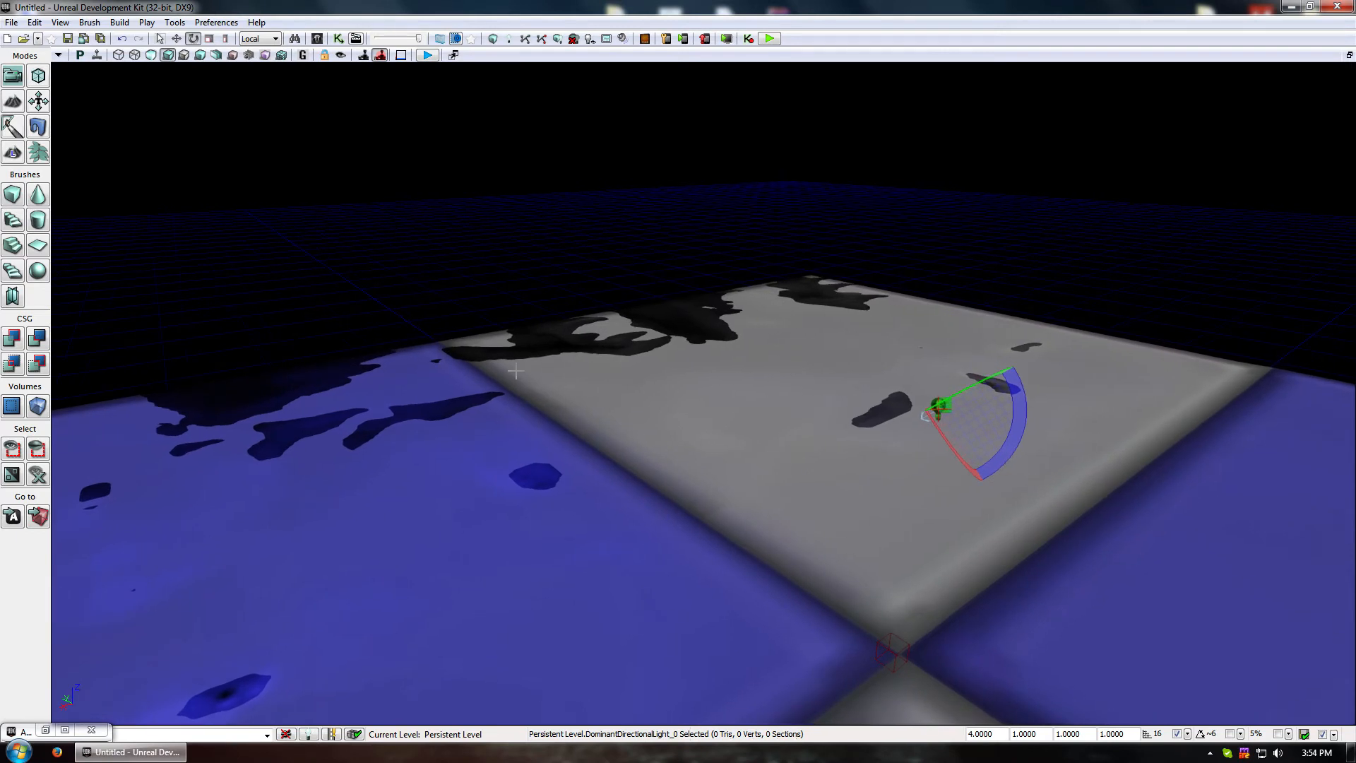
{"action": "left_click_drag", "start_coordinate": [620, 462], "coordinate": [659, 462]}
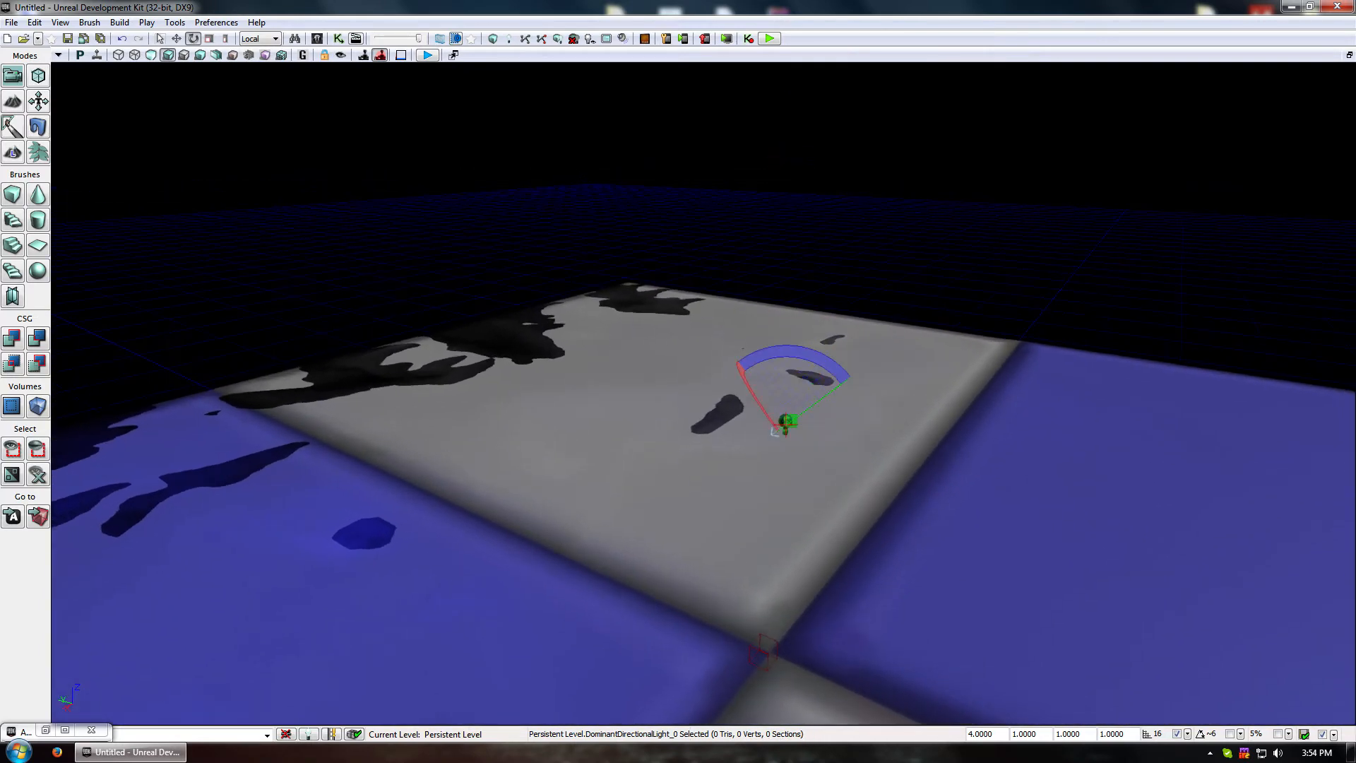
{"action": "mouse_move", "coordinate": [812, 362]}
{"action": "left_mouse_down"}
{"action": "mouse_move", "coordinate": [858, 354]}
{"action": "mouse_move", "coordinate": [805, 361]}
{"action": "left_mouse_up"}
{"action": "left_click", "coordinate": [770, 332]}
Examine the flattened landscape surface from several angles for remaining shadows and unevenness
{"action": "left_click_drag", "start_coordinate": [480, 293], "coordinate": [519, 757]}
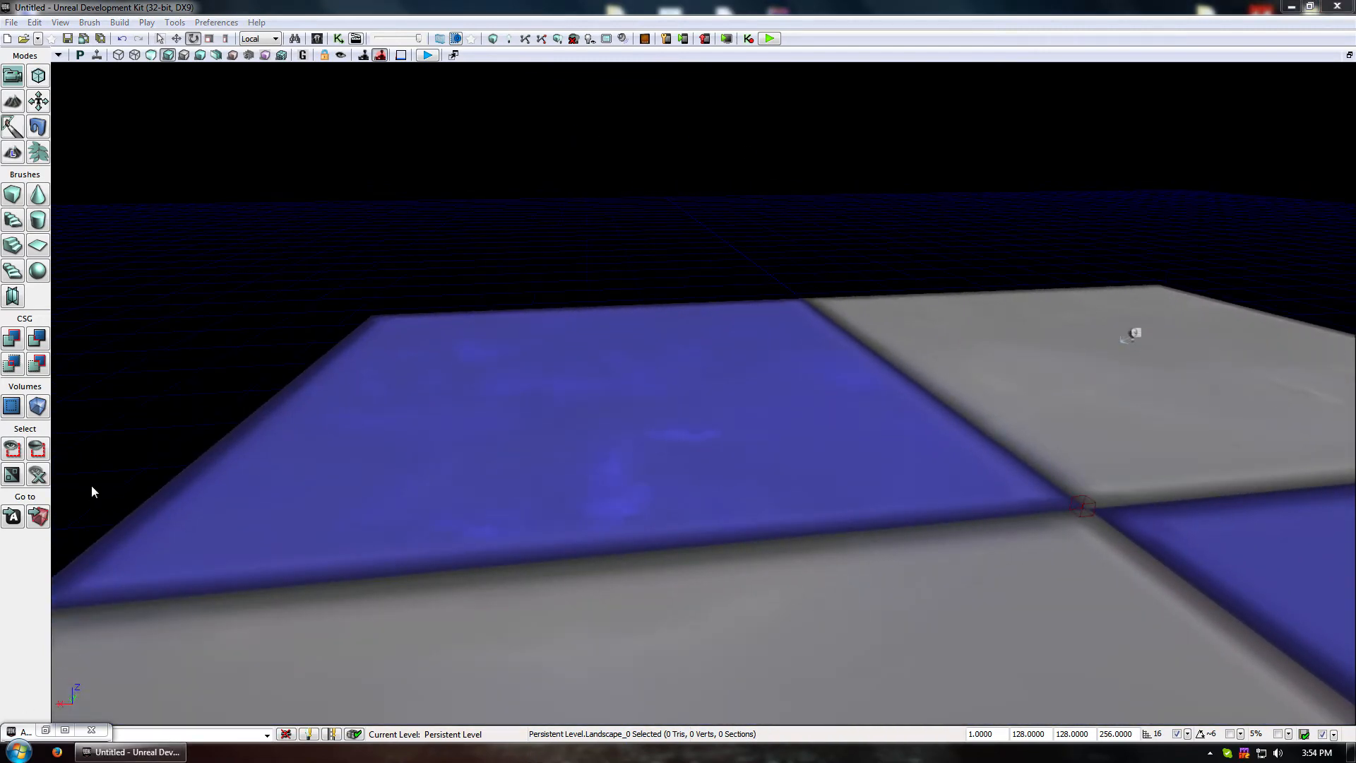
{"action": "right_click_drag", "start_coordinate": [432, 527], "coordinate": [452, 558]}
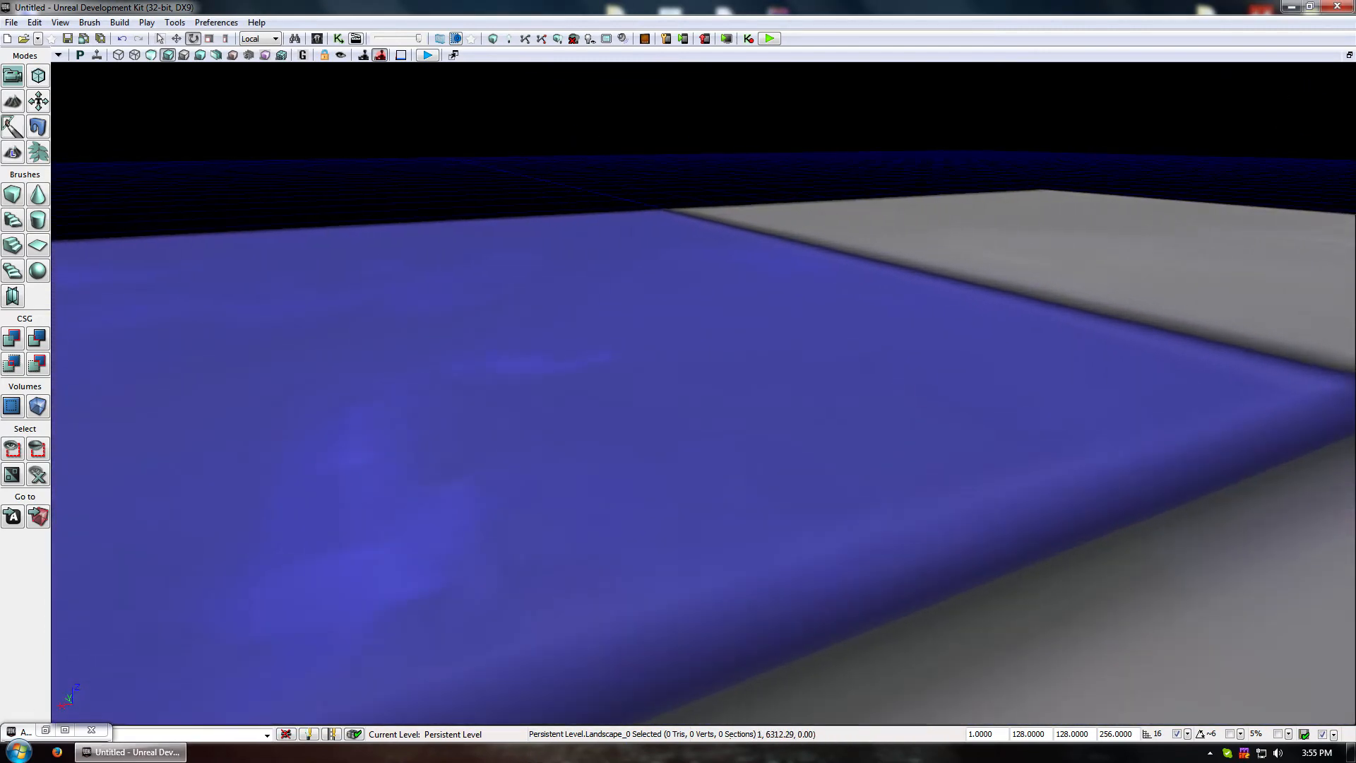
{"action": "left_click_drag", "start_coordinate": [452, 558], "coordinate": [380, 579]}
{"action": "right_click_drag", "start_coordinate": [380, 580], "coordinate": [383, 529]}
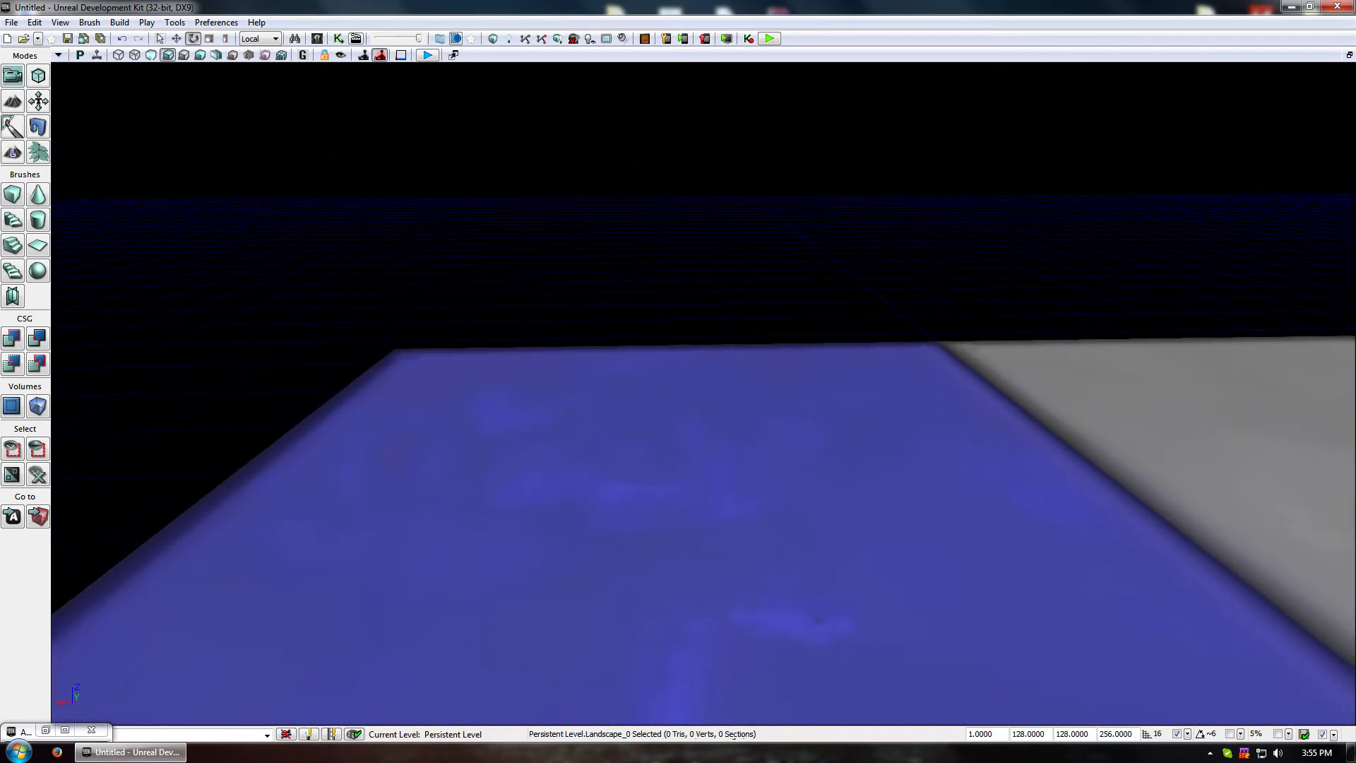
{"action": "right_click_drag", "start_coordinate": [487, 424], "coordinate": [516, 453]}
{"action": "left_click_drag", "start_coordinate": [508, 393], "coordinate": [530, 445]}
{"action": "right_click_drag", "start_coordinate": [530, 445], "coordinate": [530, 410]}
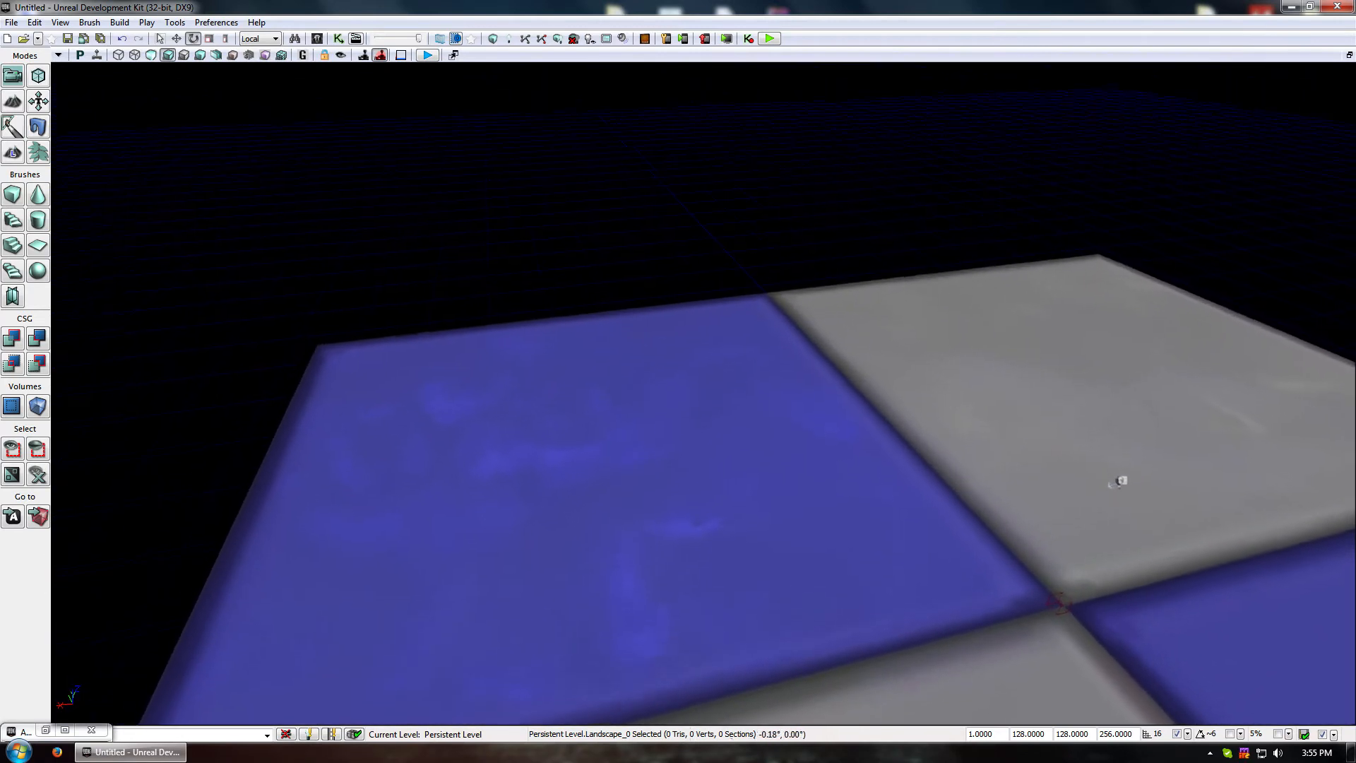
{"action": "right_click_drag", "start_coordinate": [512, 314], "coordinate": [512, 321]}
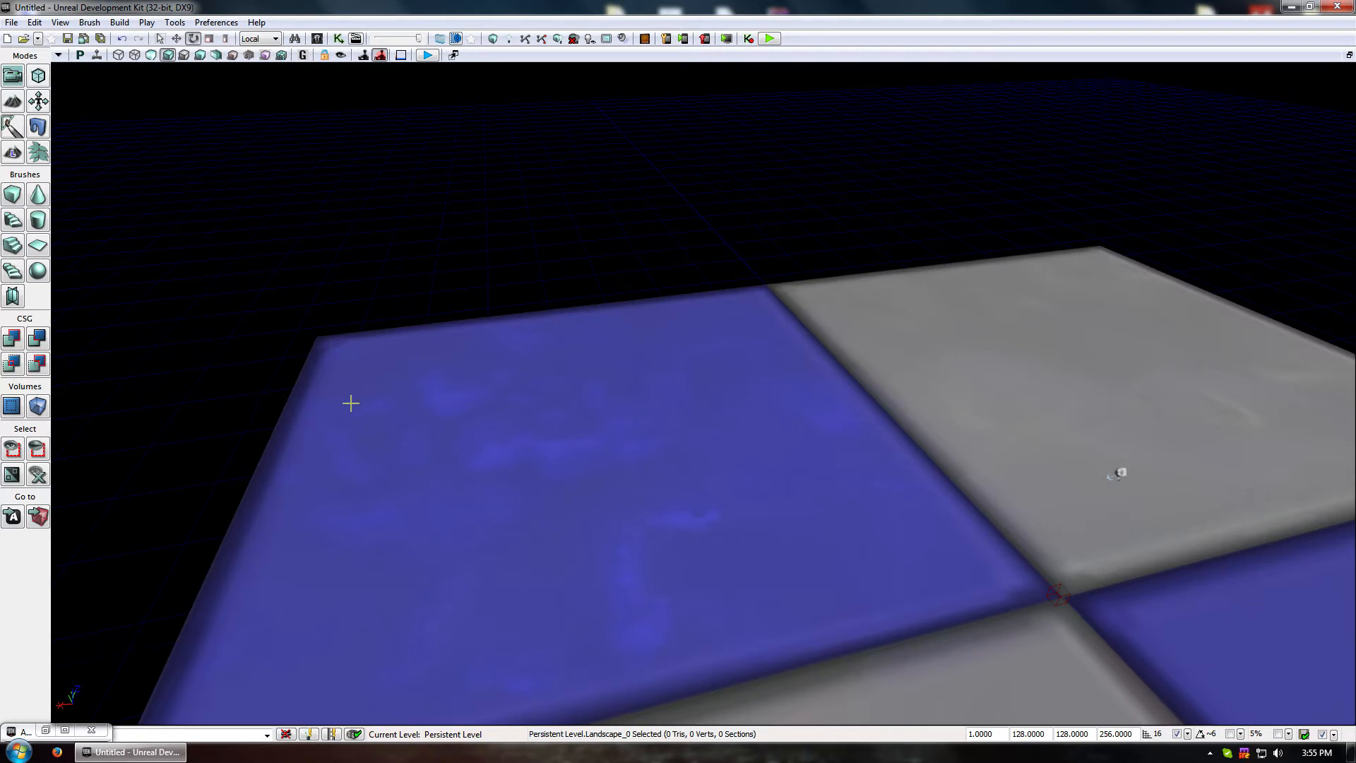
Examine the RX_ArabDeco road assets and the building prefabs in the RX_BU_Prefabs package
{"action": "left_click", "coordinate": [318, 39]}
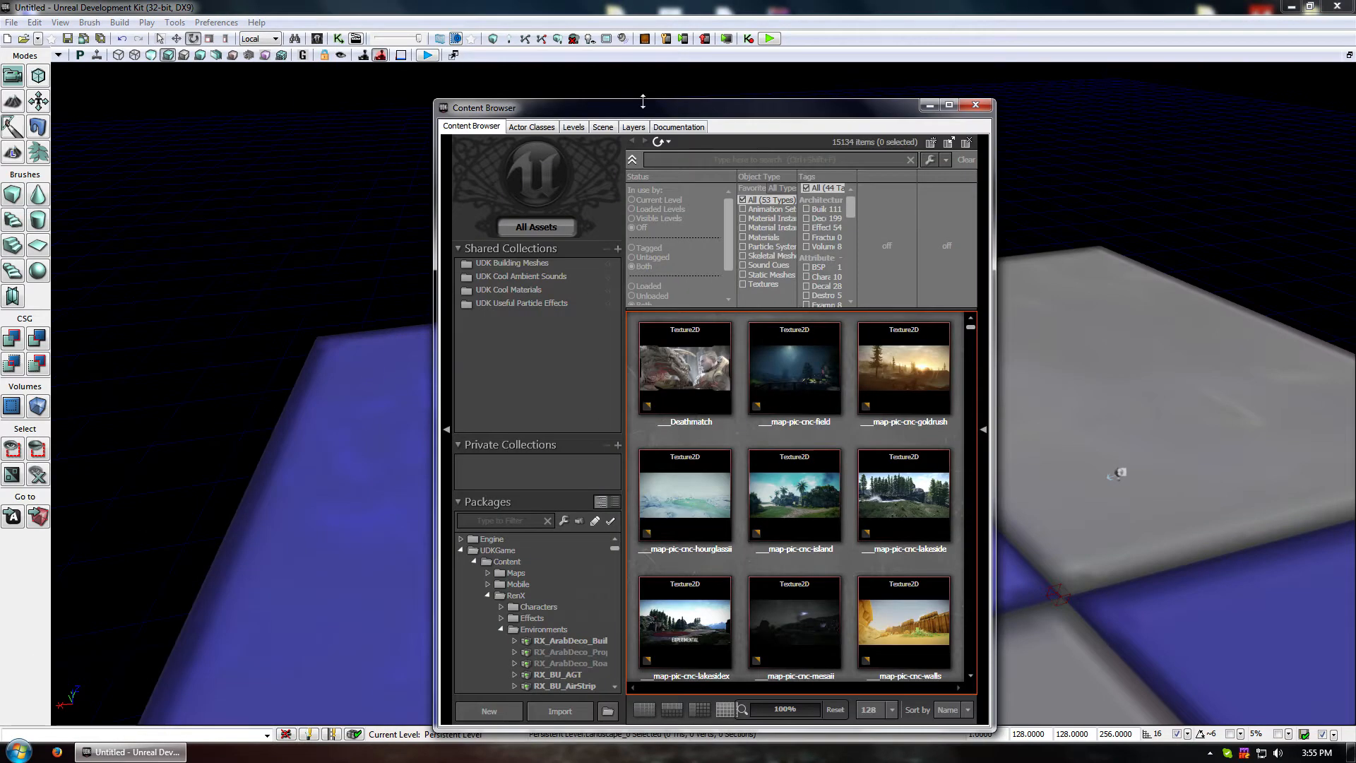
{"action": "left_click_drag", "start_coordinate": [661, 114], "coordinate": [286, 87]}
{"action": "right_click_drag", "start_coordinate": [922, 385], "coordinate": [854, 387]}
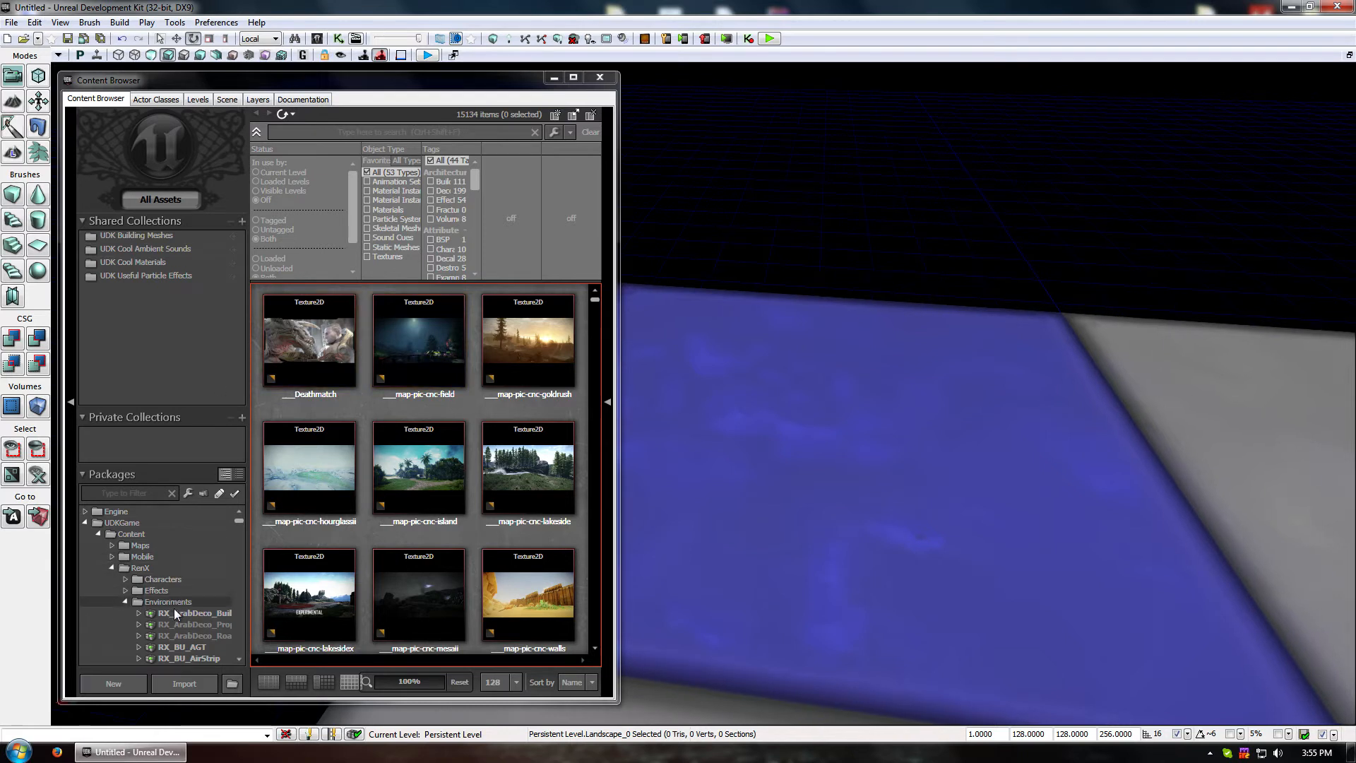
{"action": "left_click", "coordinate": [171, 635]}
{"action": "scroll", "coordinate": [178, 611], "scroll_direction": "down", "scroll_amount": 5}
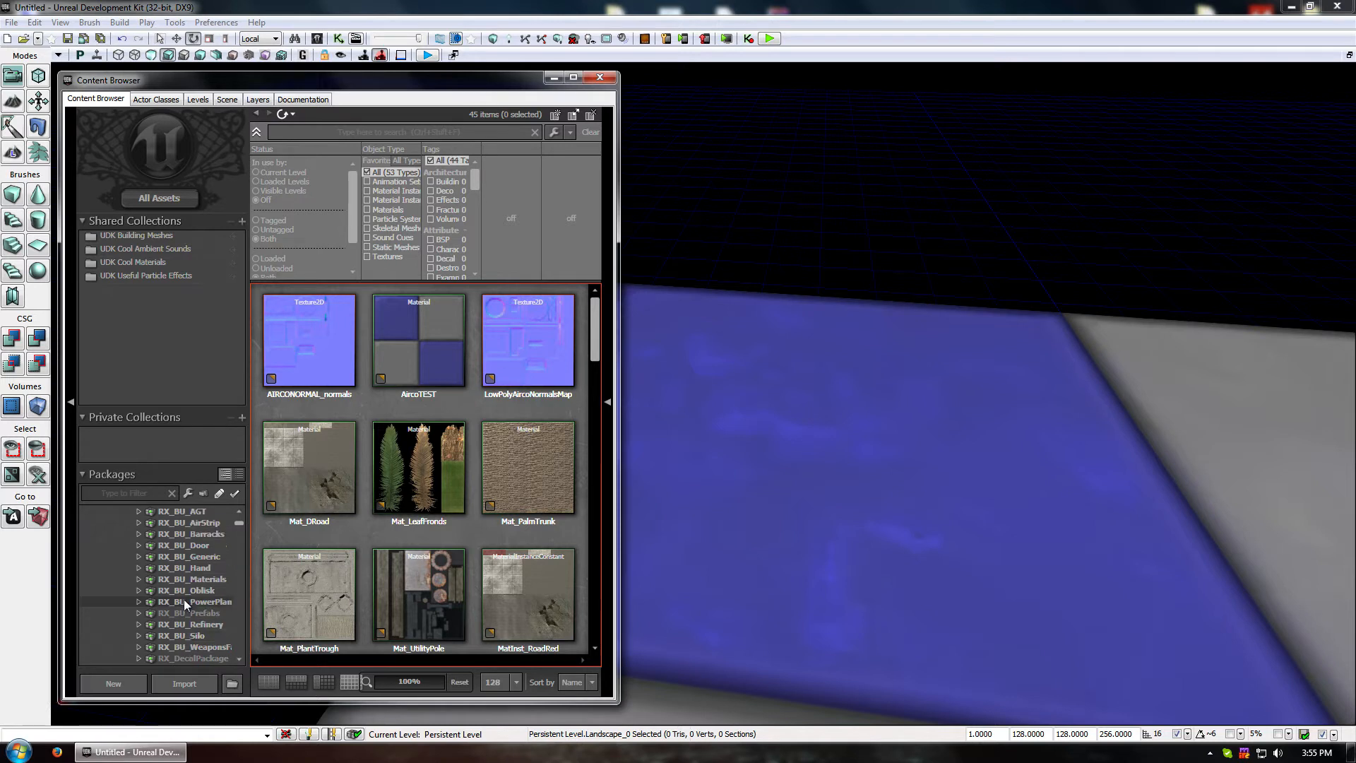
{"action": "scroll", "coordinate": [184, 599], "scroll_direction": "up", "scroll_amount": 2}
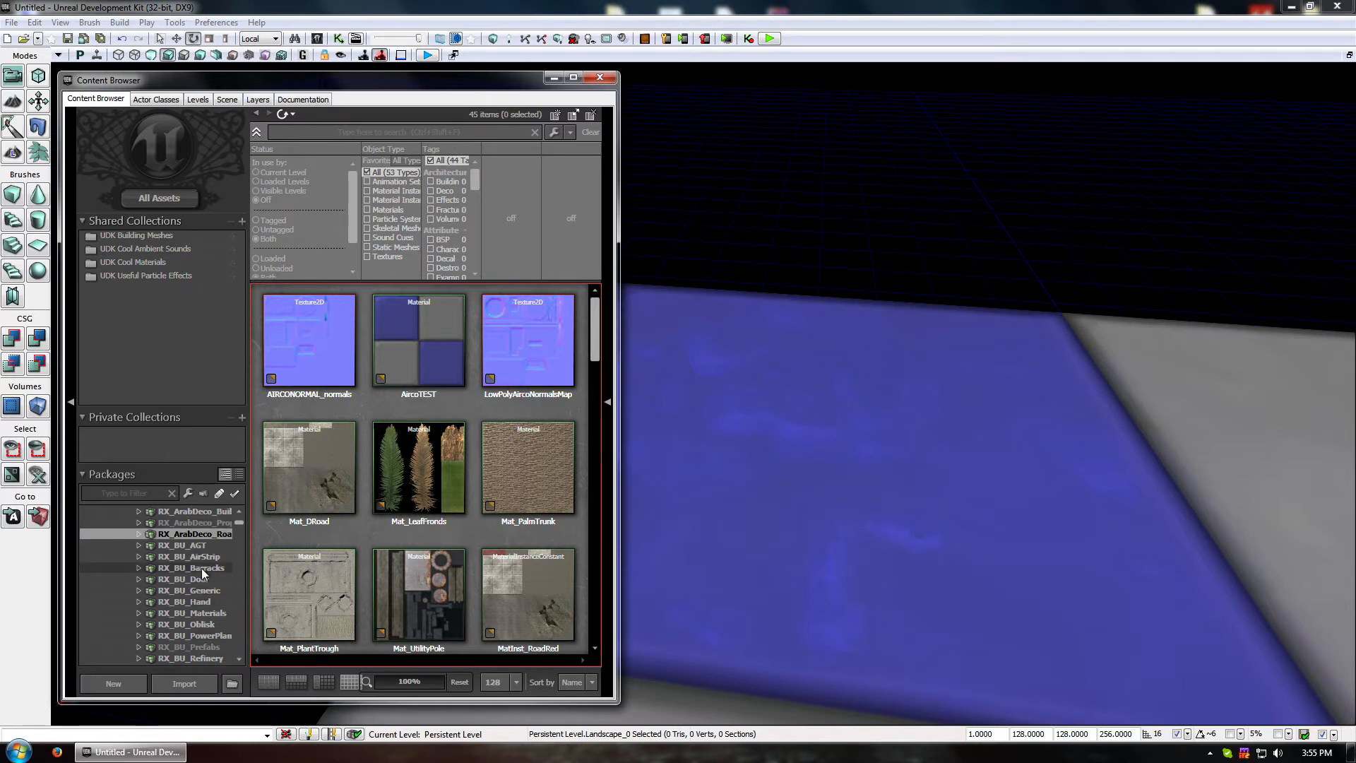
{"action": "left_click", "coordinate": [204, 647]}
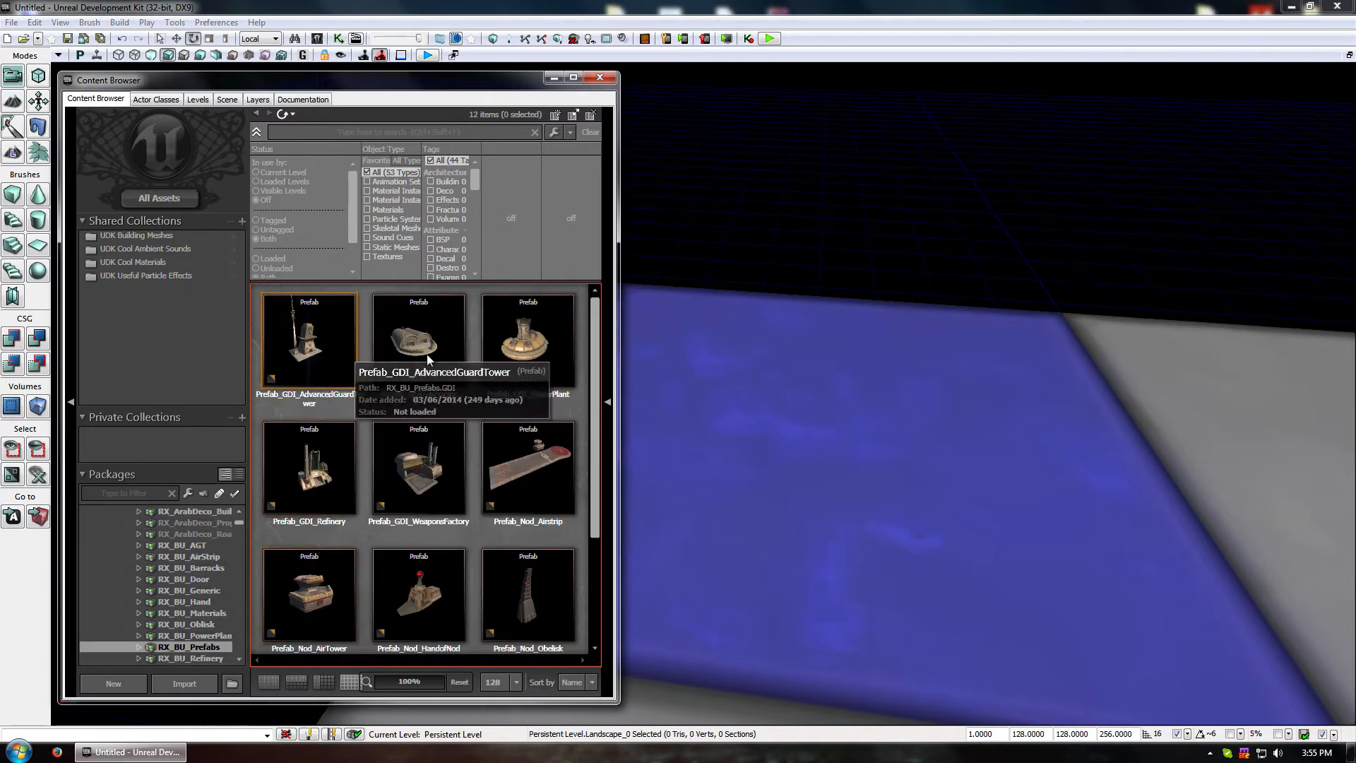
{"action": "scroll", "coordinate": [452, 594], "scroll_direction": "down", "scroll_amount": 2}
{"action": "scroll", "coordinate": [494, 573], "scroll_direction": "down", "scroll_amount": 1}
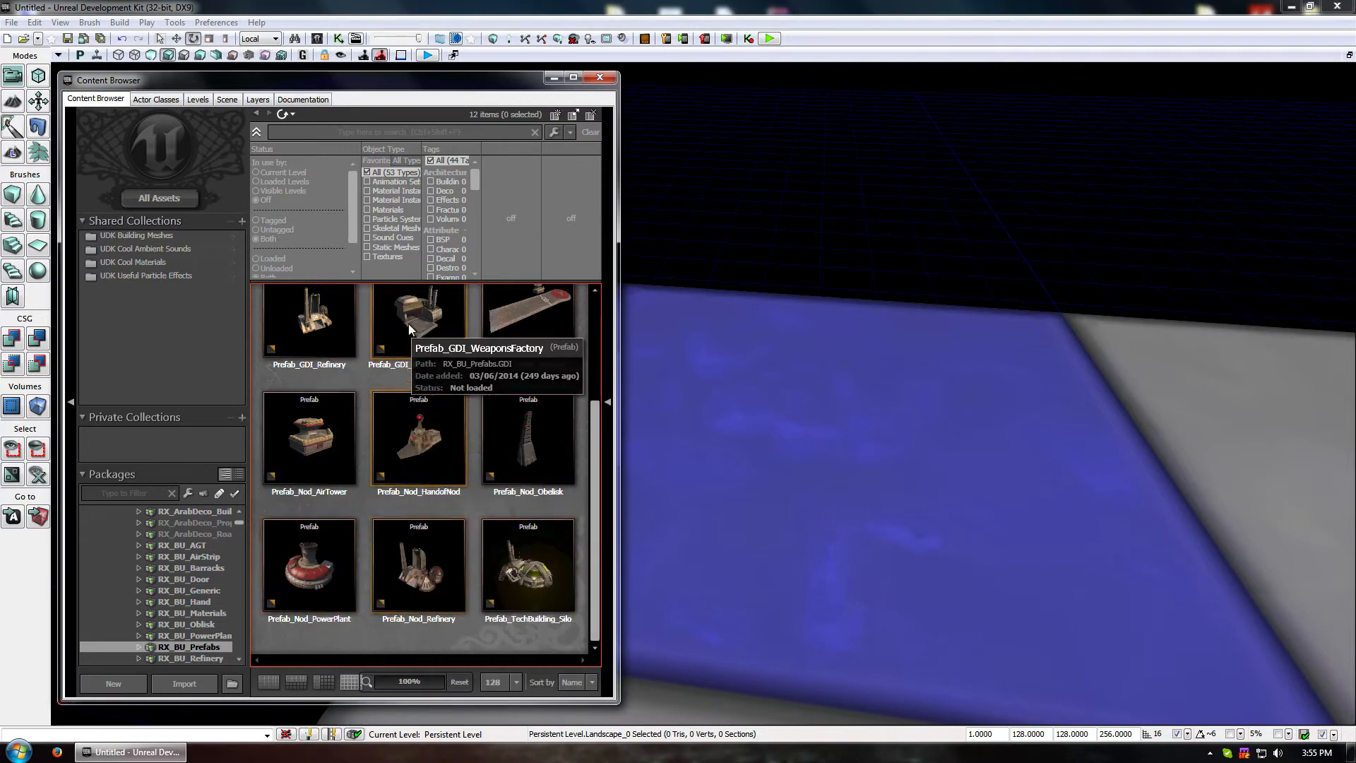
Place the Rx_Building_AirTower_Ramps actor class on the blue quadrant of the landscape
{"action": "left_click", "coordinate": [169, 99]}
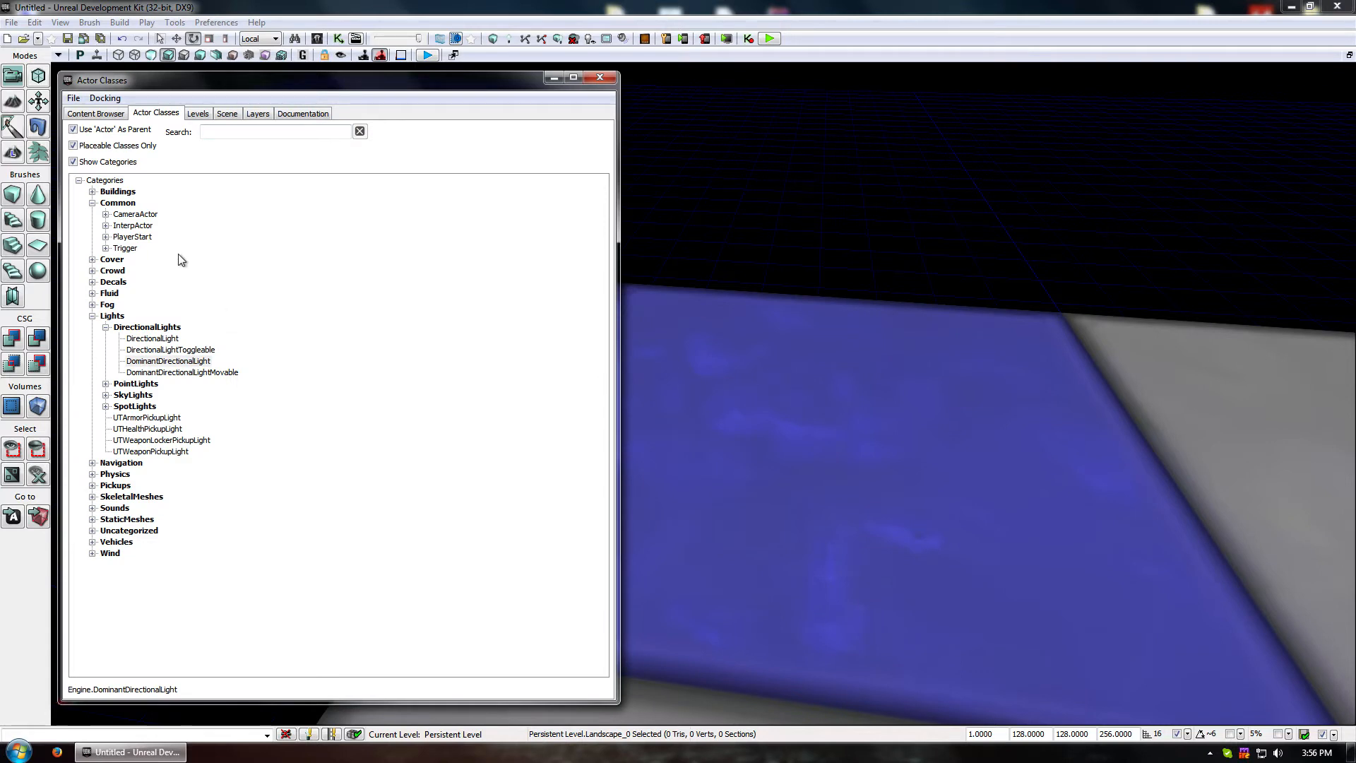
{"action": "double_click", "coordinate": [99, 316]}
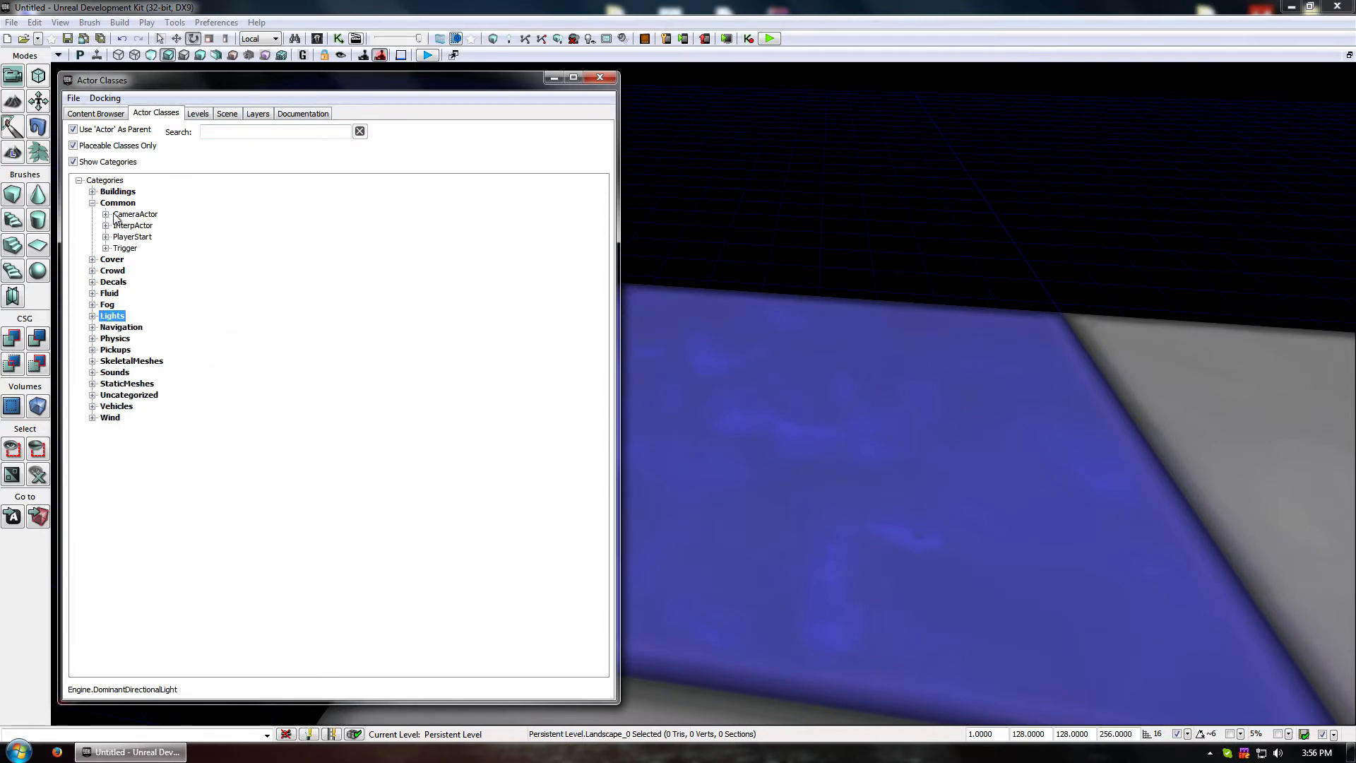
{"action": "left_click", "coordinate": [92, 192]}
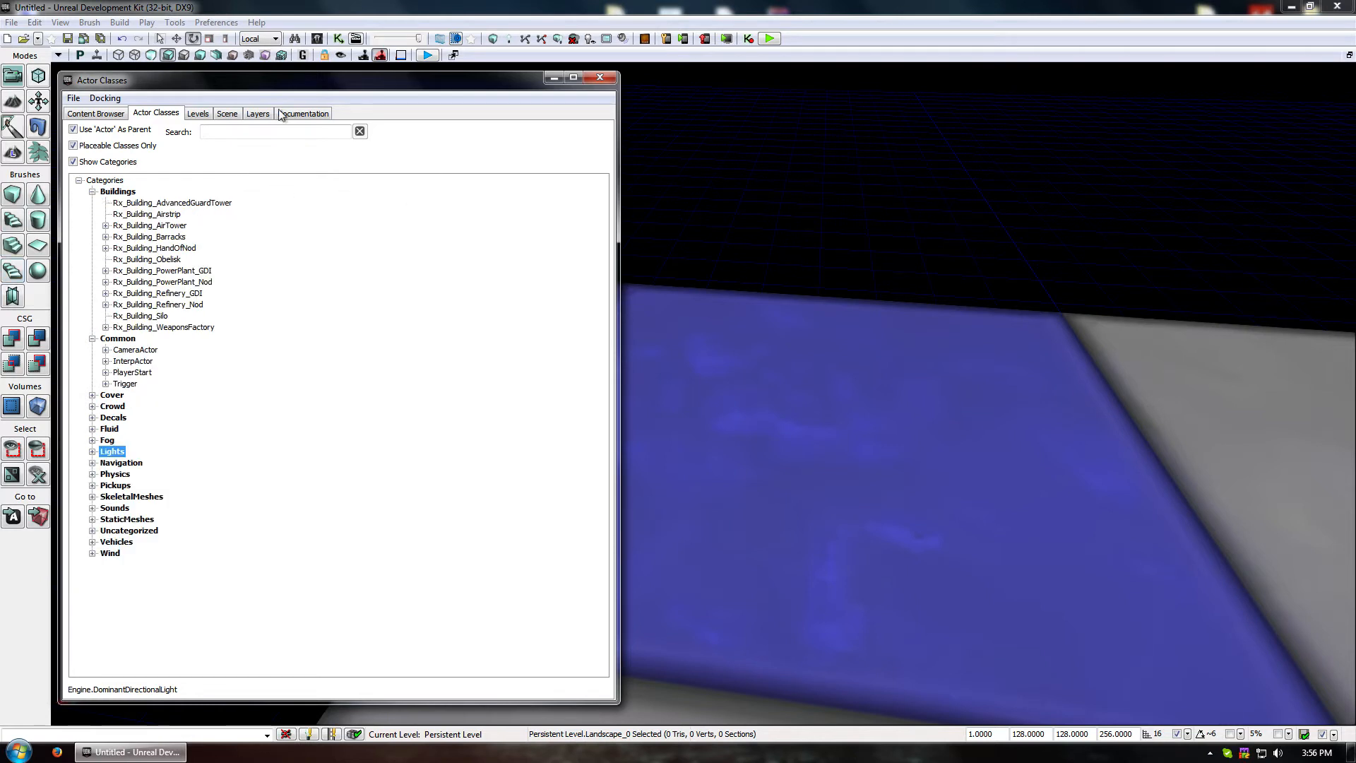
{"action": "left_click", "coordinate": [106, 225]}
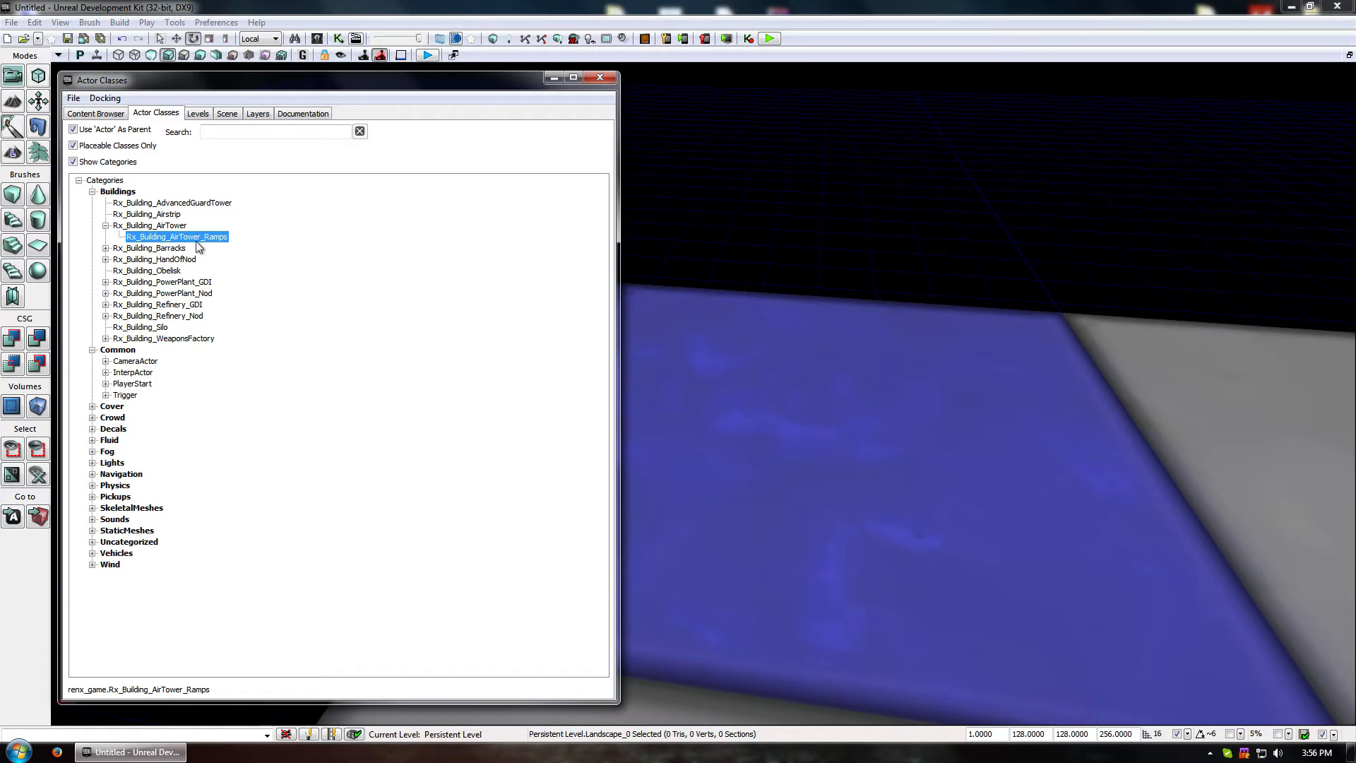
{"action": "left_click_drag", "start_coordinate": [198, 245], "coordinate": [706, 357]}
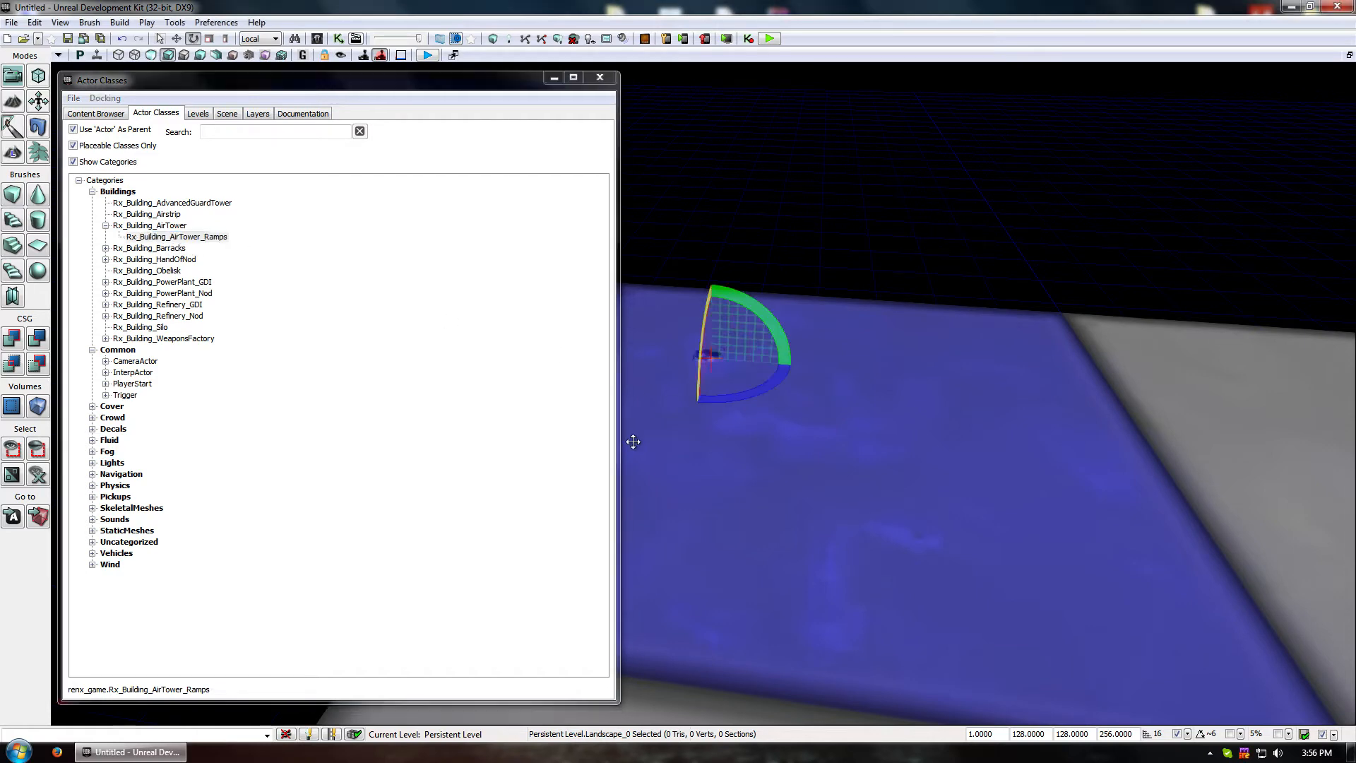
{"action": "key", "text": "w"}
{"action": "right_click_drag", "start_coordinate": [666, 381], "coordinate": [625, 453]}
{"action": "key", "text": "w"}
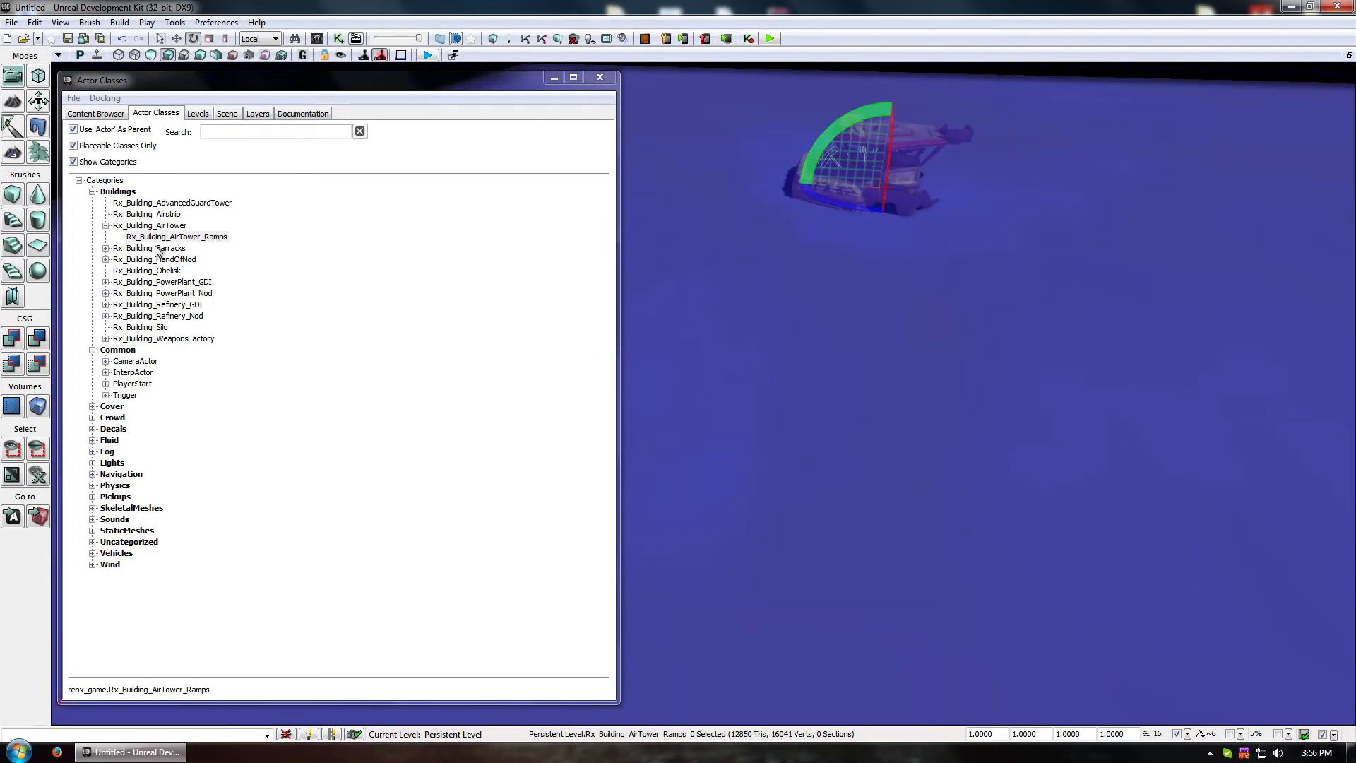
Place the Rx_Building_HandOfNod_Ramps and Rx_Building_Refinery_Nod_Ramps actors near the air tower
{"action": "left_click", "coordinate": [105, 260]}
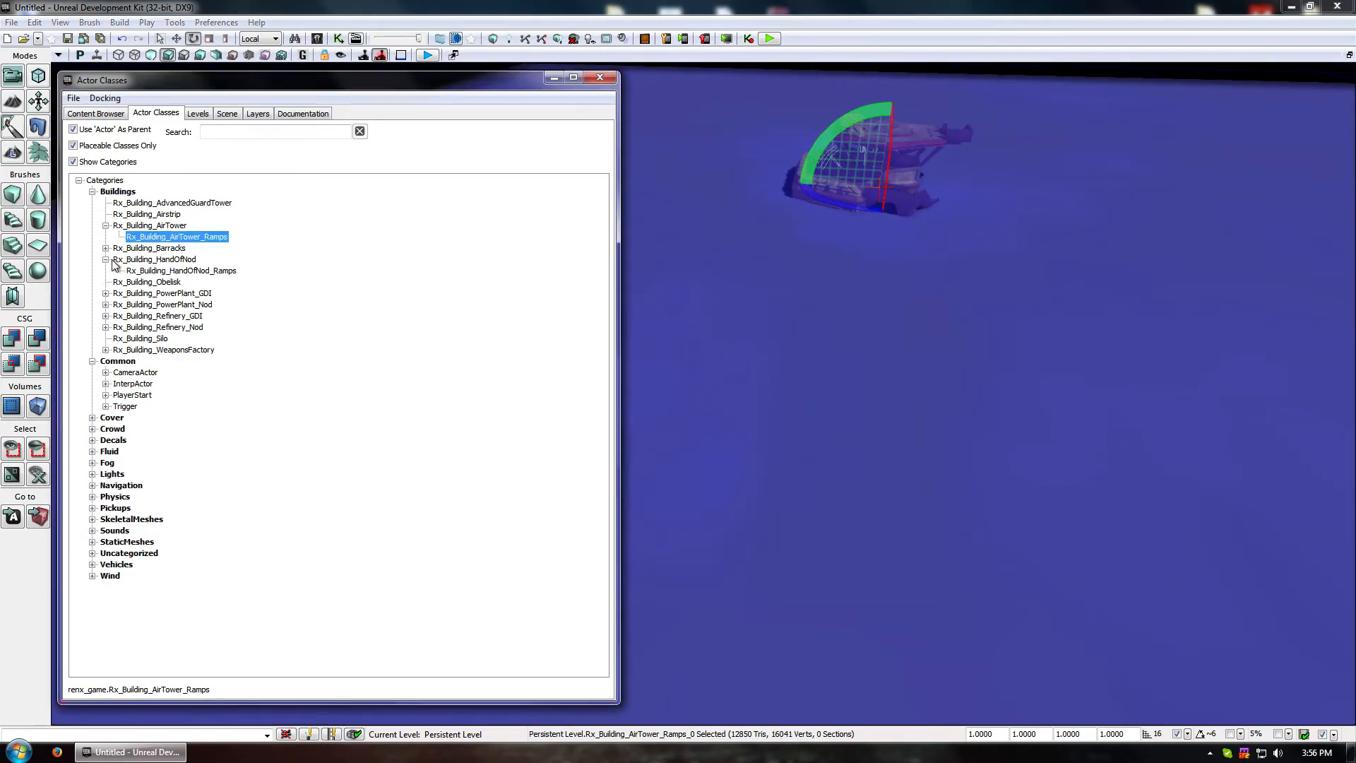
{"action": "left_click_drag", "start_coordinate": [213, 272], "coordinate": [724, 274]}
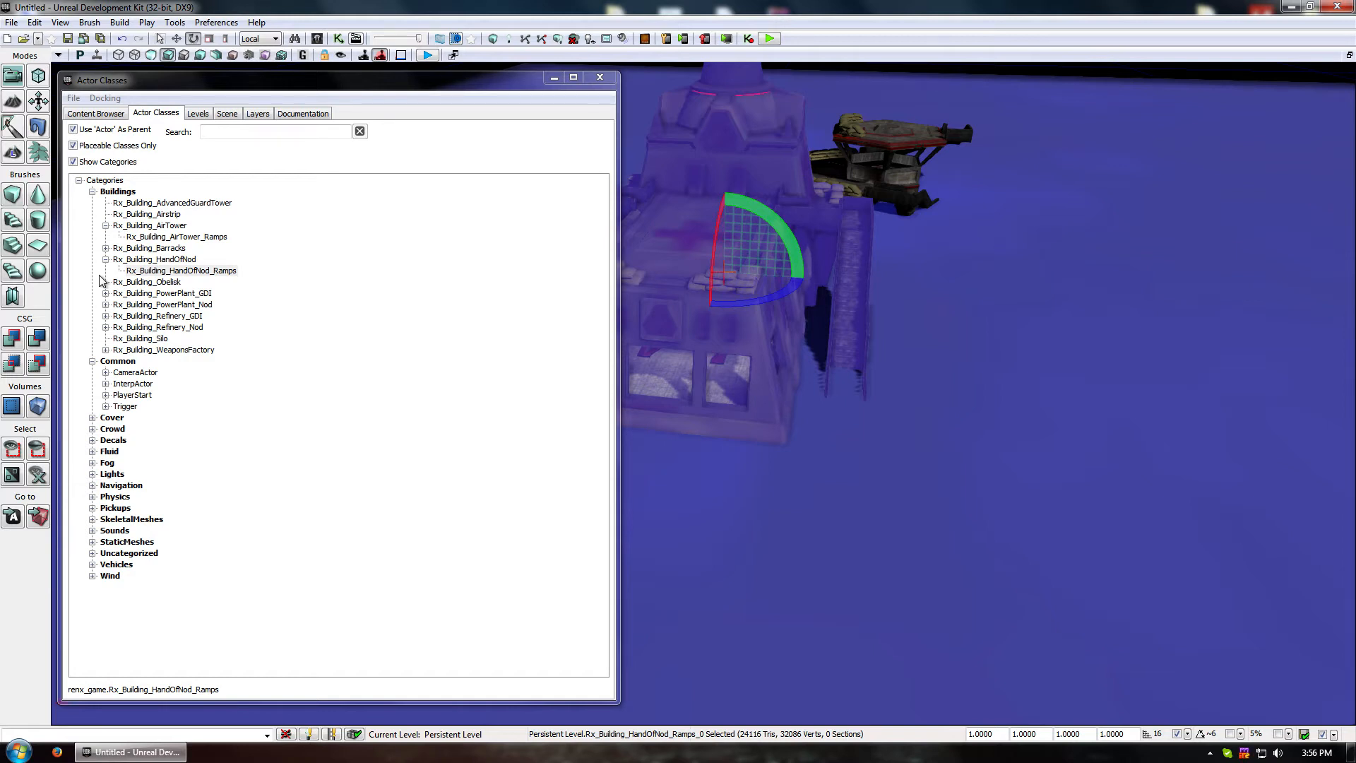
{"action": "left_click", "coordinate": [106, 327]}
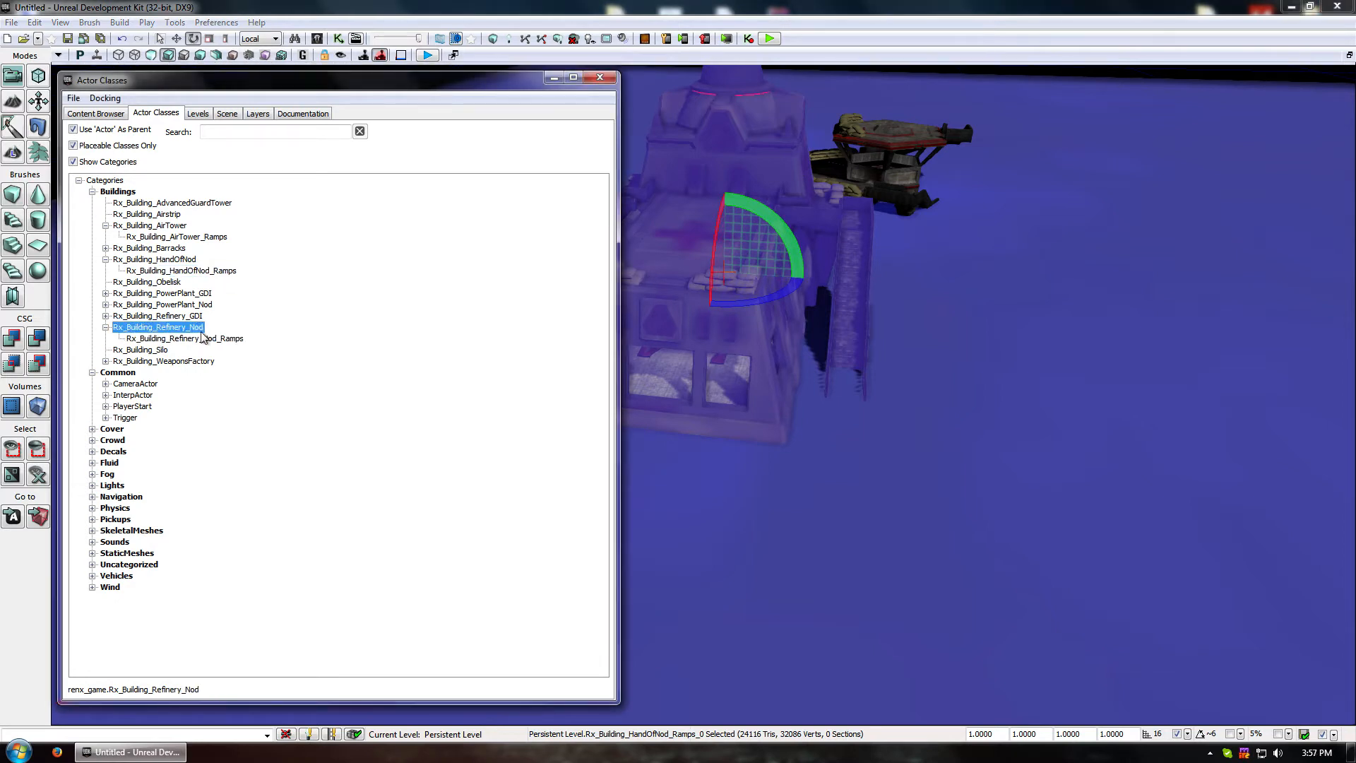
{"action": "left_click_drag", "start_coordinate": [185, 338], "coordinate": [1235, 234]}
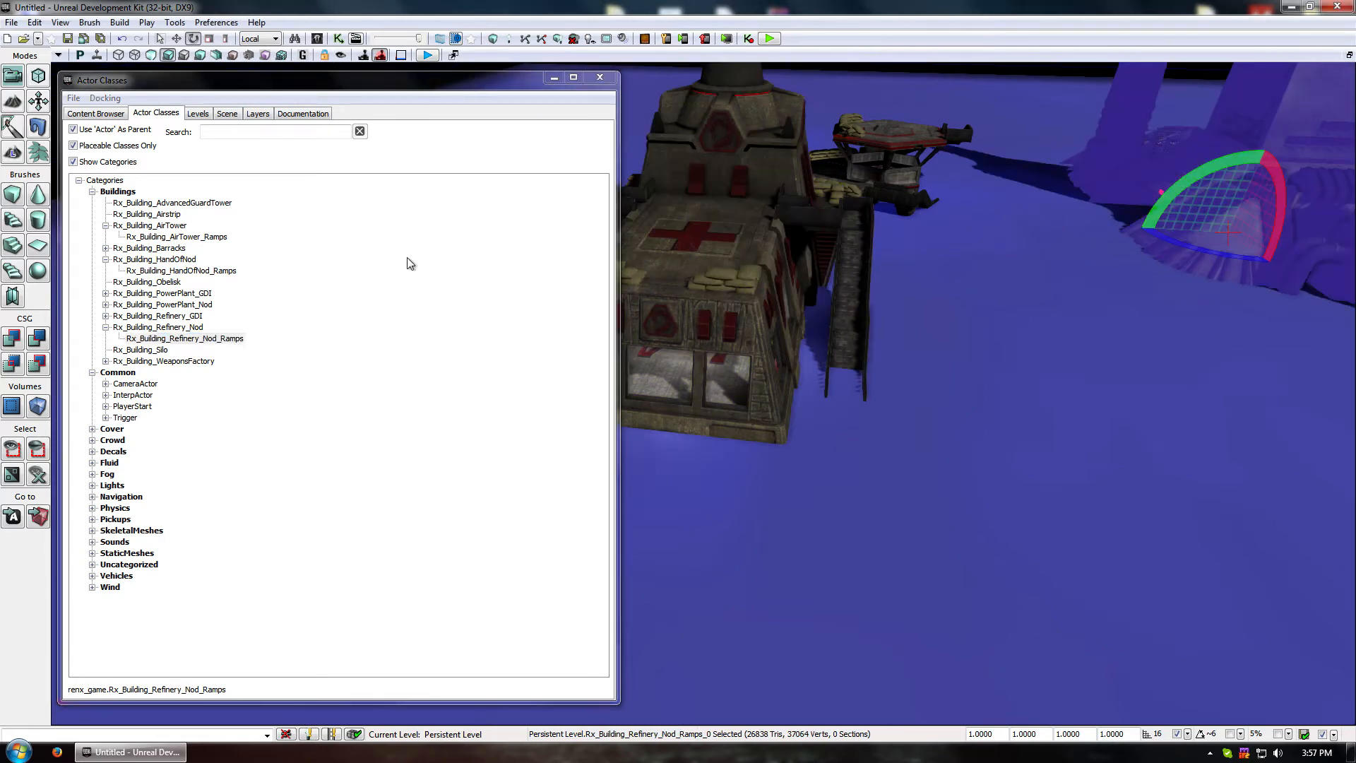
{"action": "mouse_move", "coordinate": [1168, 445]}
{"action": "right_mouse_down"}
{"action": "mouse_move", "coordinate": [1272, 452]}
{"action": "mouse_move", "coordinate": [1166, 452]}
{"action": "right_mouse_up"}
Place the Rx_Building_Airstrip actor near the Hand of Nod and move it clear of that building
{"action": "left_click", "coordinate": [154, 215]}
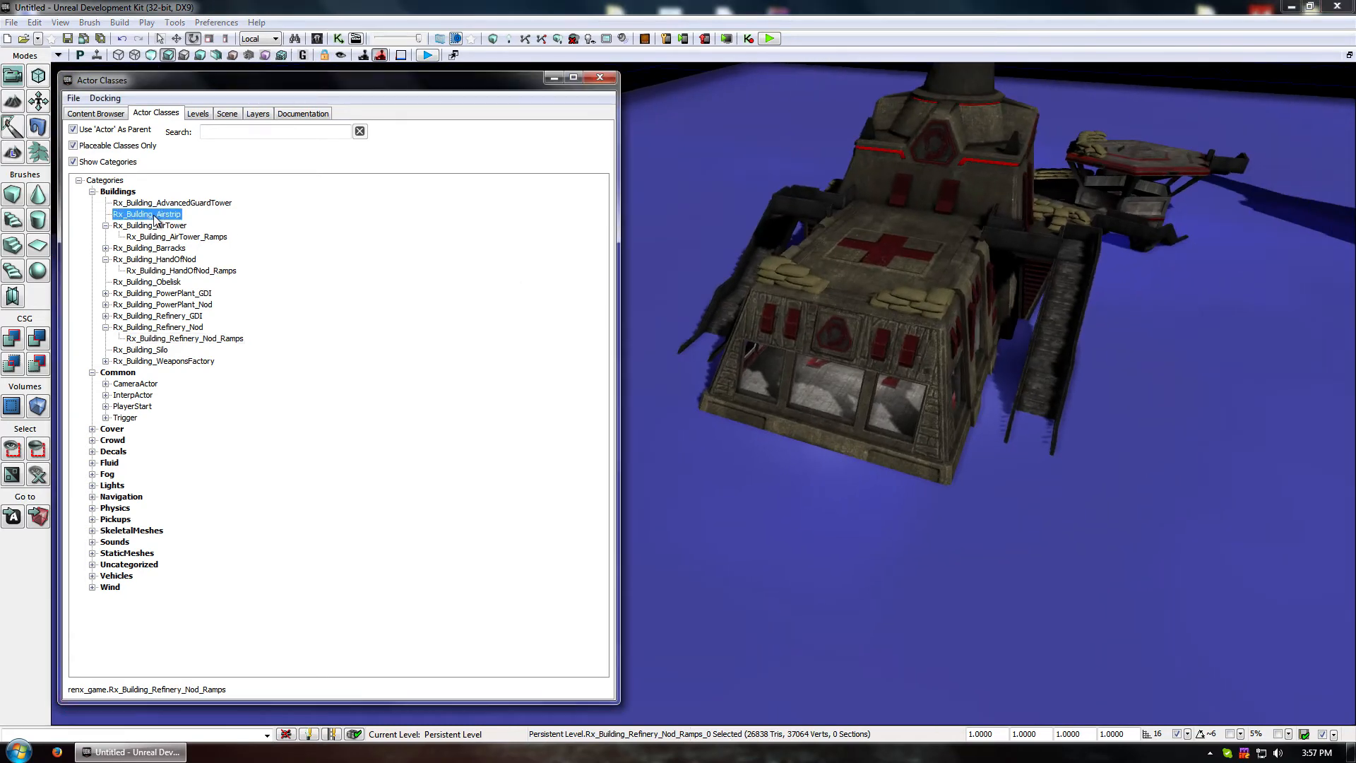
{"action": "left_click_drag", "start_coordinate": [141, 214], "coordinate": [1263, 533]}
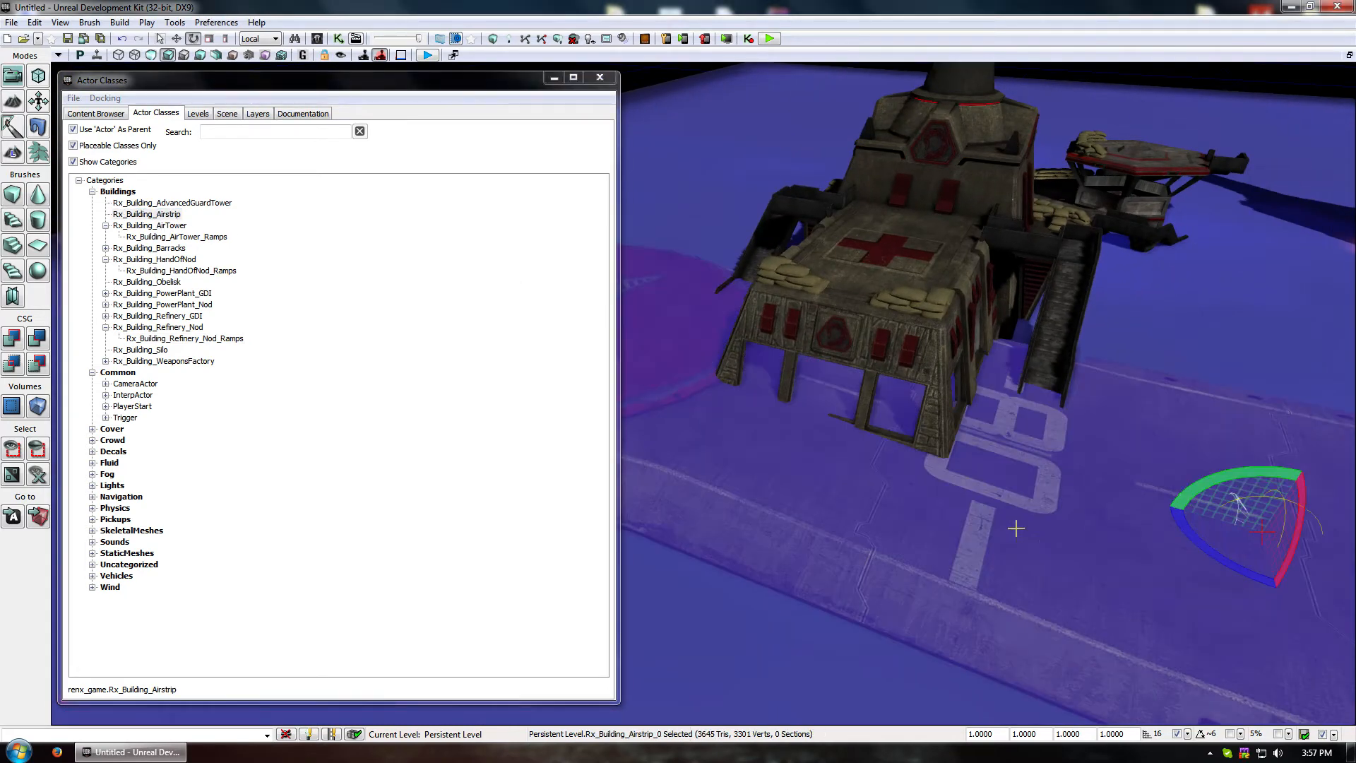
{"action": "mouse_move", "coordinate": [859, 480]}
{"action": "right_mouse_down"}
{"action": "mouse_move", "coordinate": [763, 456]}
{"action": "mouse_move", "coordinate": [860, 480]}
{"action": "right_mouse_up"}
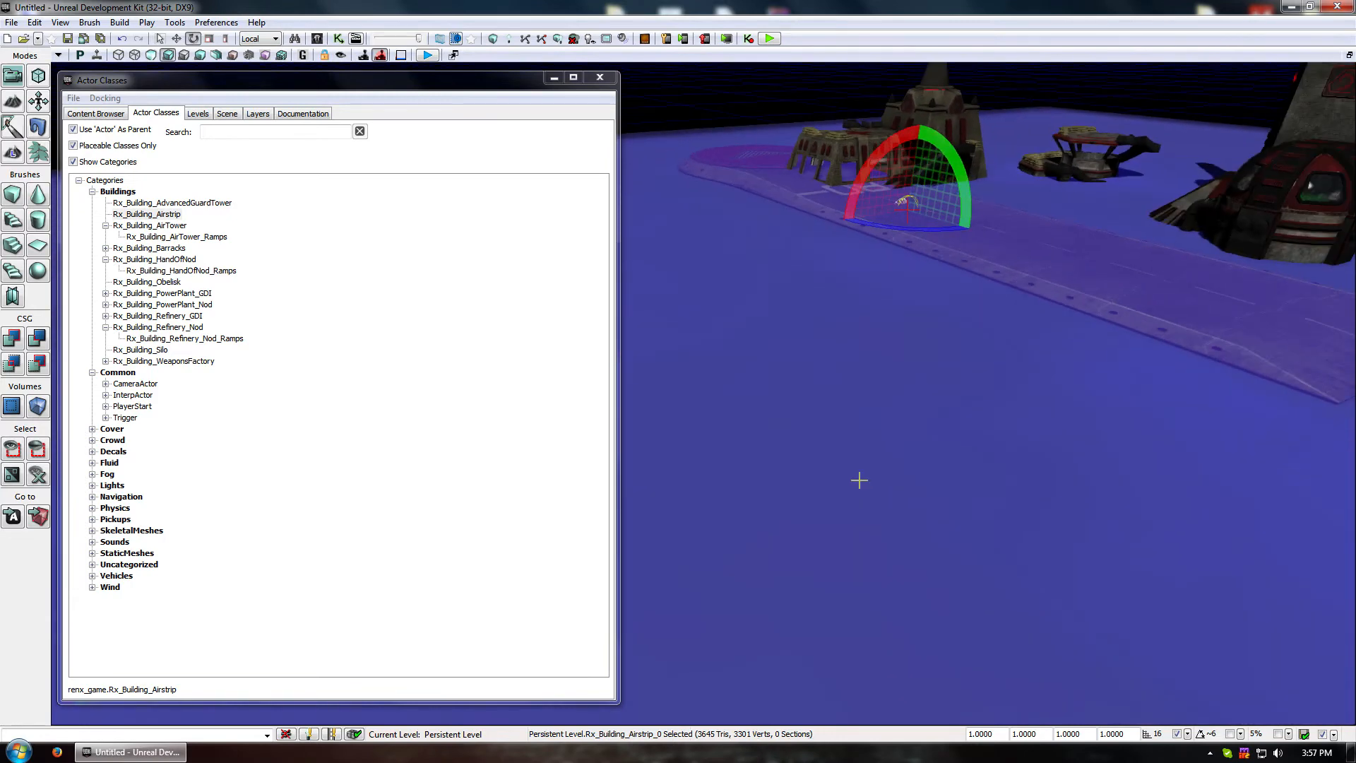
{"action": "key", "text": "w"}
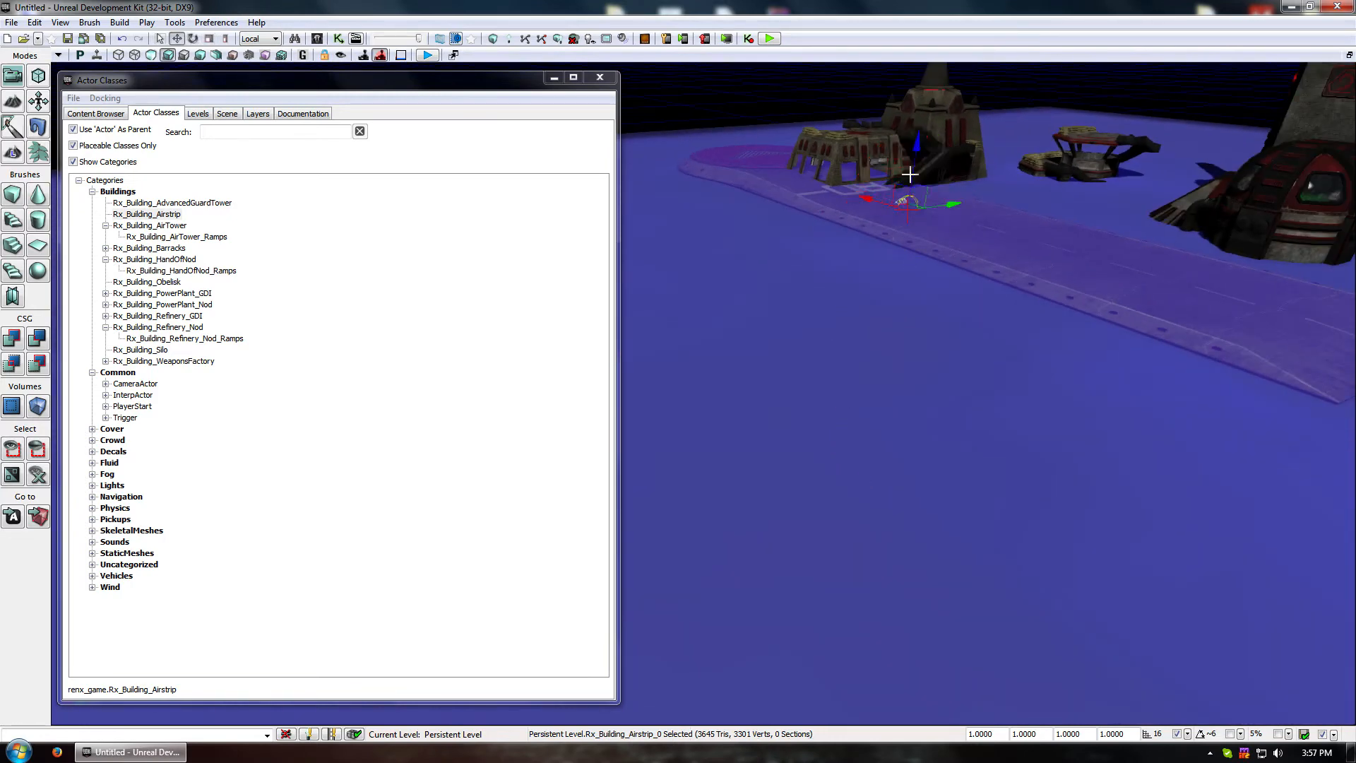
{"action": "left_click_drag", "start_coordinate": [948, 203], "coordinate": [786, 242]}
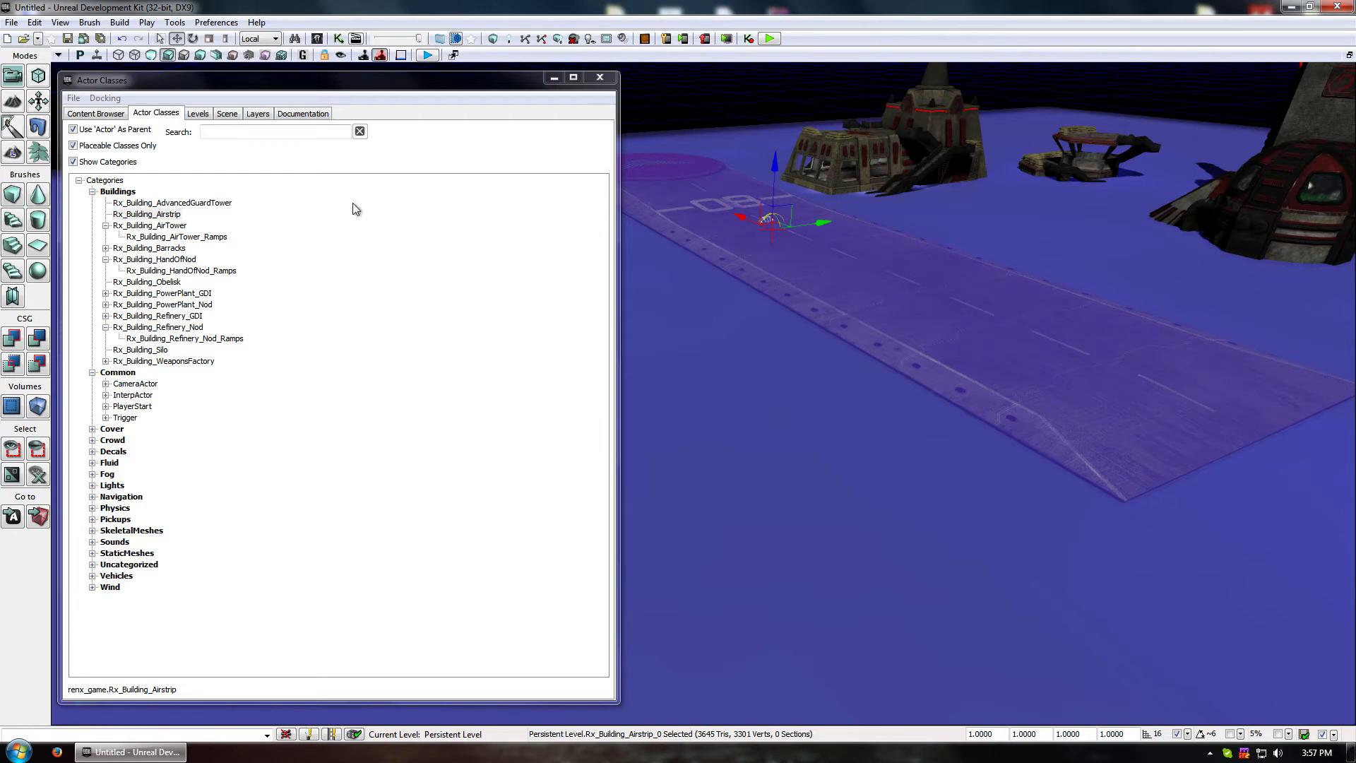
Place the Prefab_Nod_Airstrip prefab from RX_BU_Prefabs on the landscape beside the existing airstrip
{"action": "left_click", "coordinate": [78, 115]}
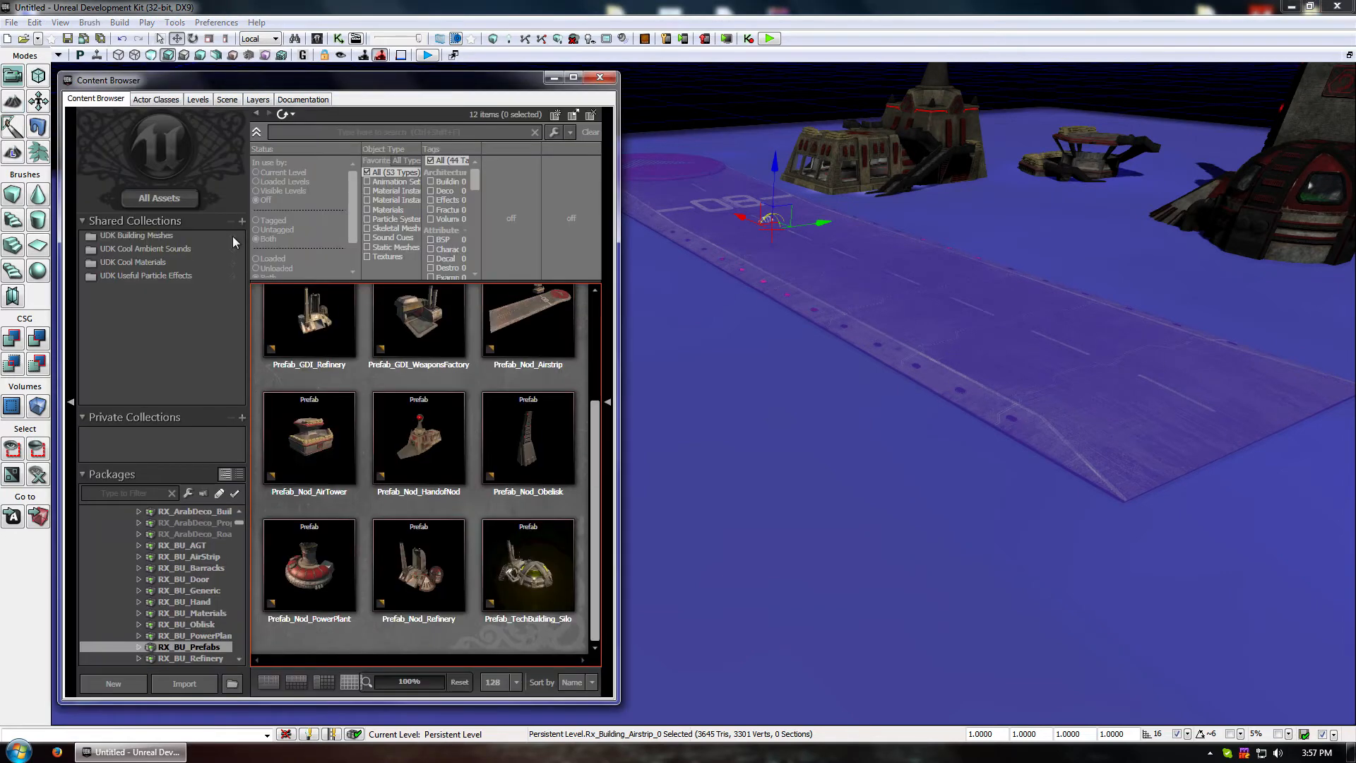
{"action": "left_click", "coordinate": [526, 347]}
{"action": "double_click", "coordinate": [525, 333]}
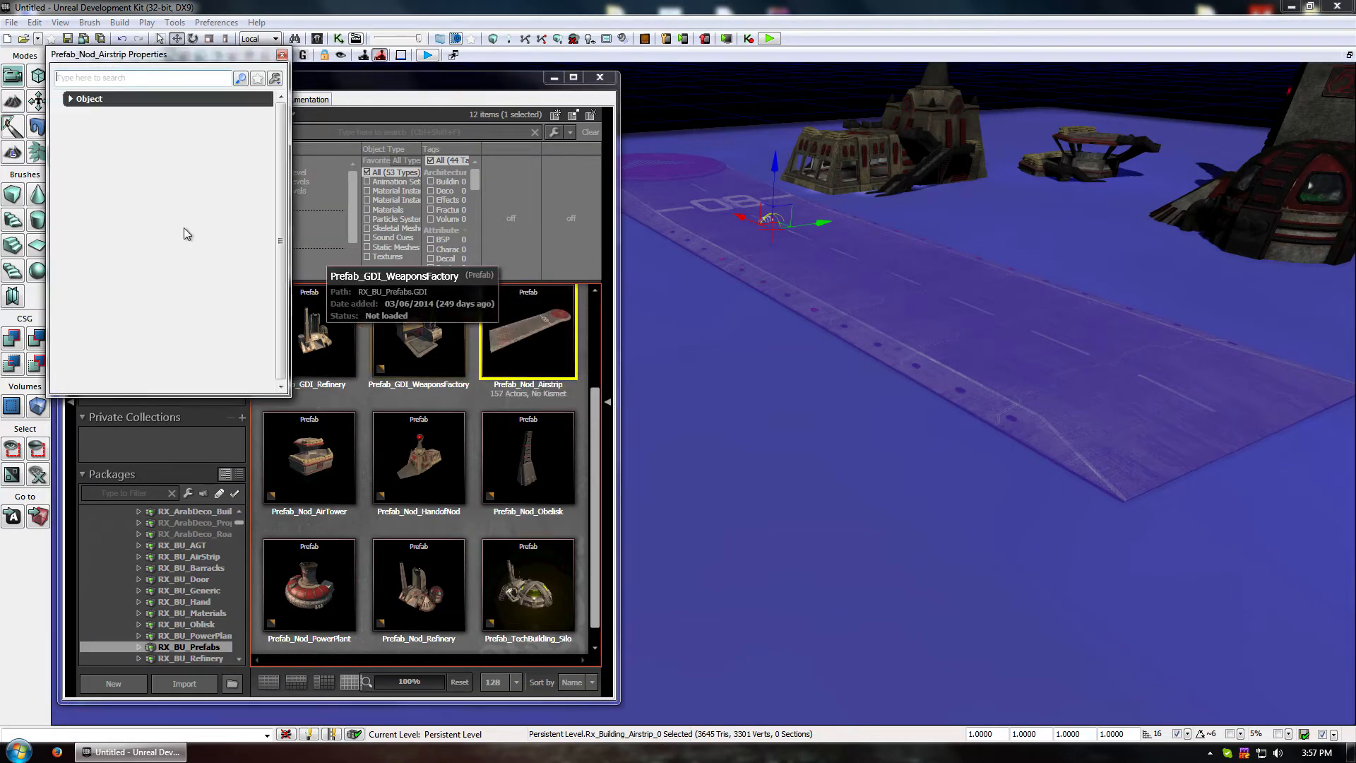
{"action": "left_click", "coordinate": [281, 55]}
{"action": "right_click_drag", "start_coordinate": [857, 297], "coordinate": [583, 324]}
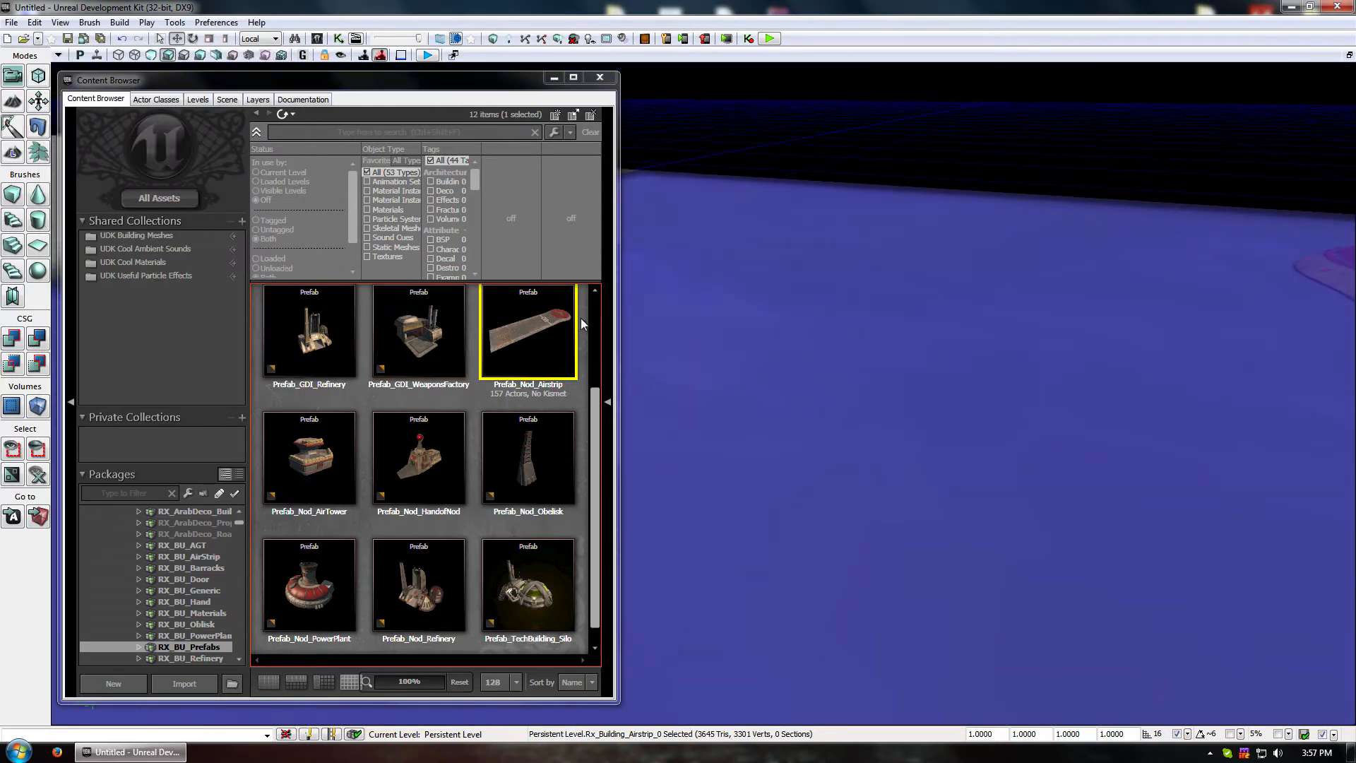
{"action": "left_click_drag", "start_coordinate": [562, 322], "coordinate": [754, 288]}
{"action": "right_click_drag", "start_coordinate": [901, 229], "coordinate": [901, 171]}
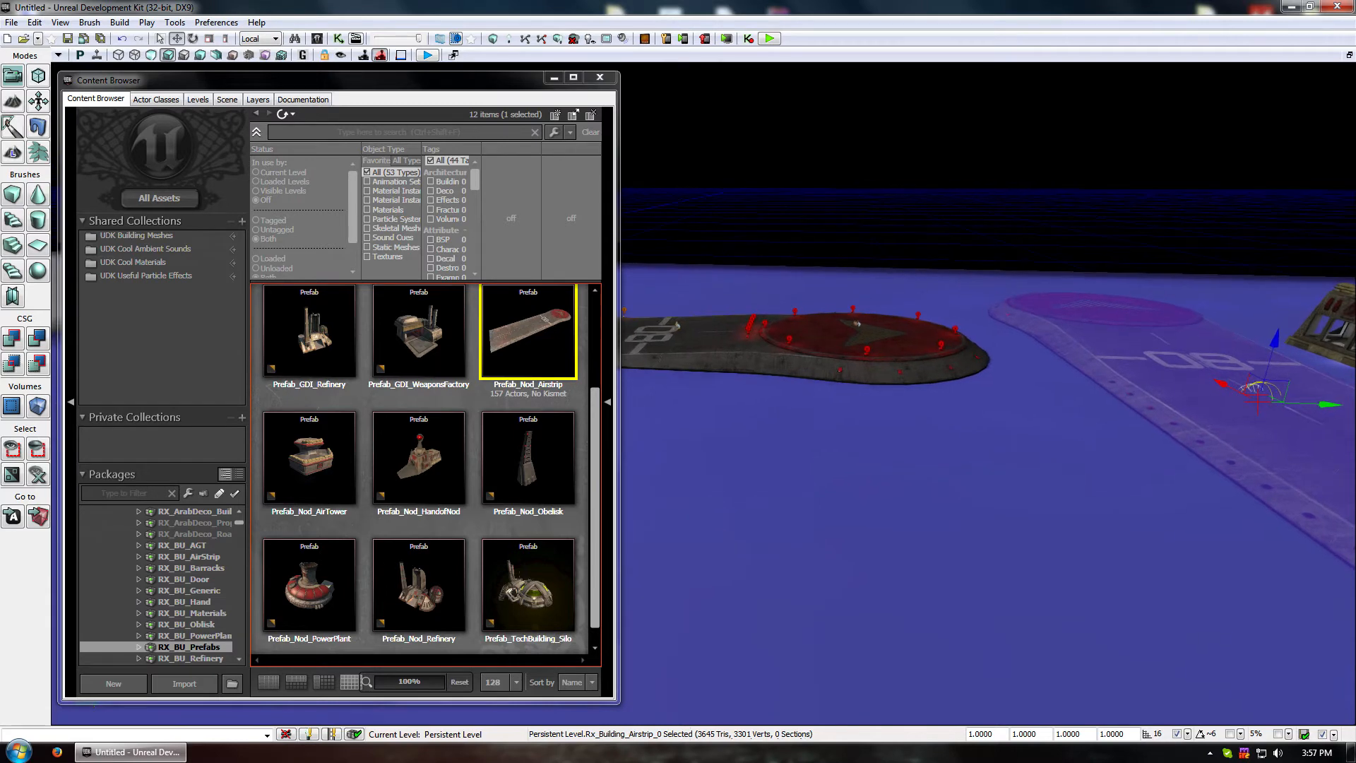
Delete the Prefab_Nod_Airstrip instance from the landscape
{"action": "right_click_drag", "start_coordinate": [951, 282], "coordinate": [842, 274]}
{"action": "left_click", "coordinate": [925, 389]}
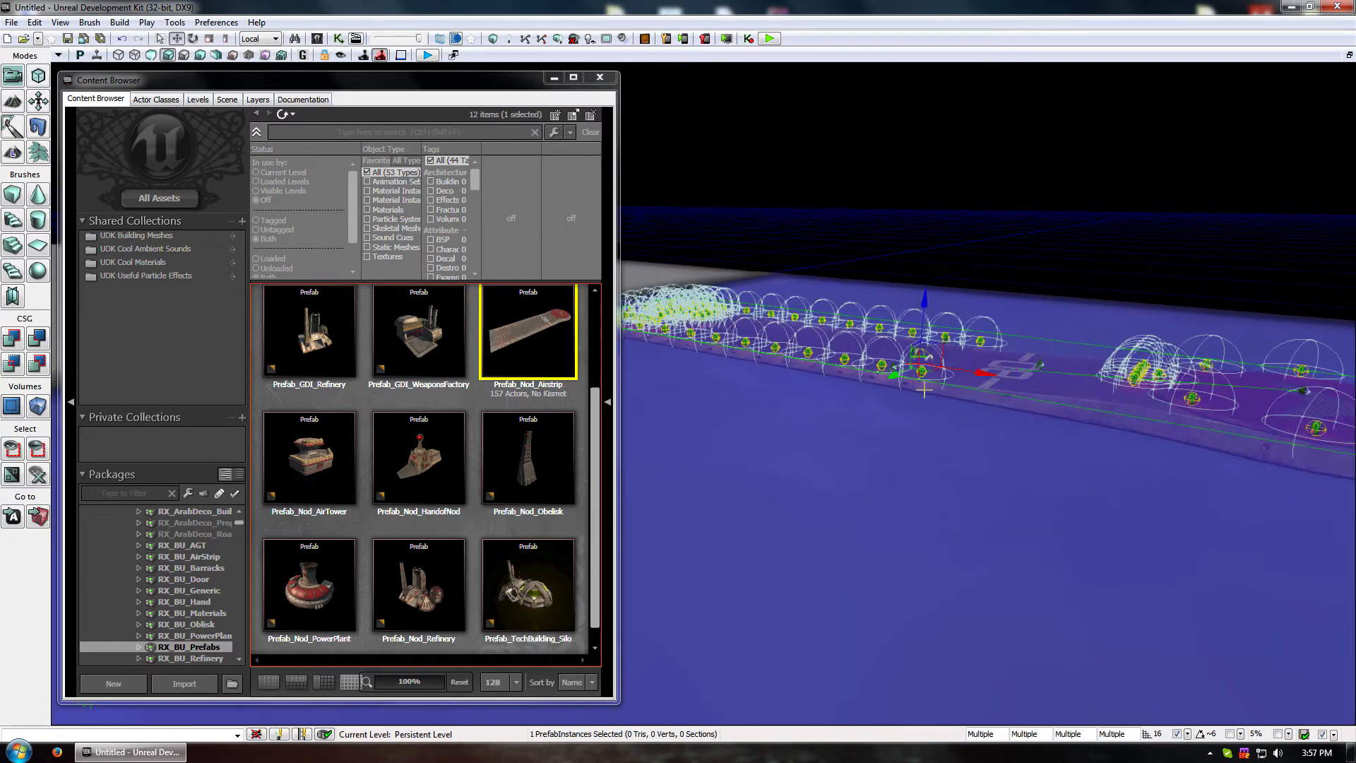
{"action": "right_click_drag", "start_coordinate": [925, 389], "coordinate": [880, 411]}
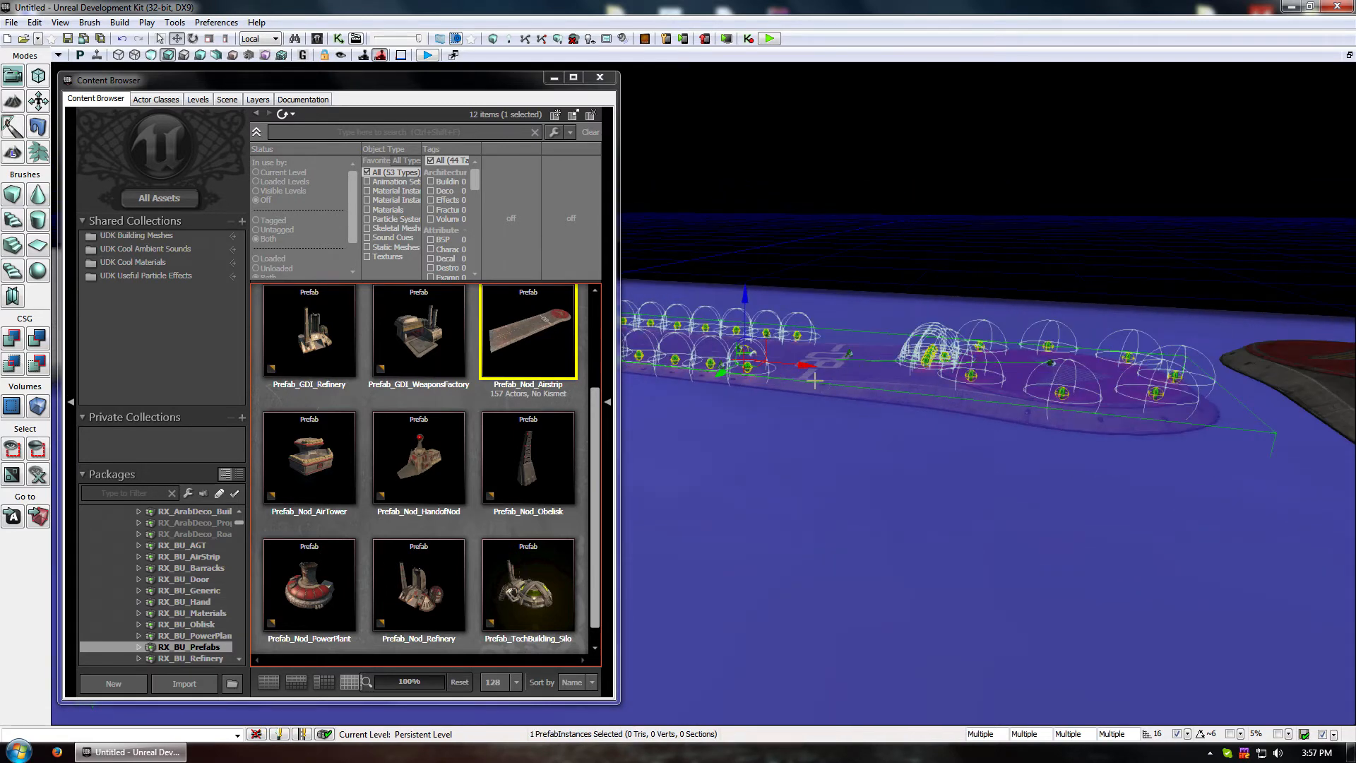
{"action": "key", "text": "Delete"}
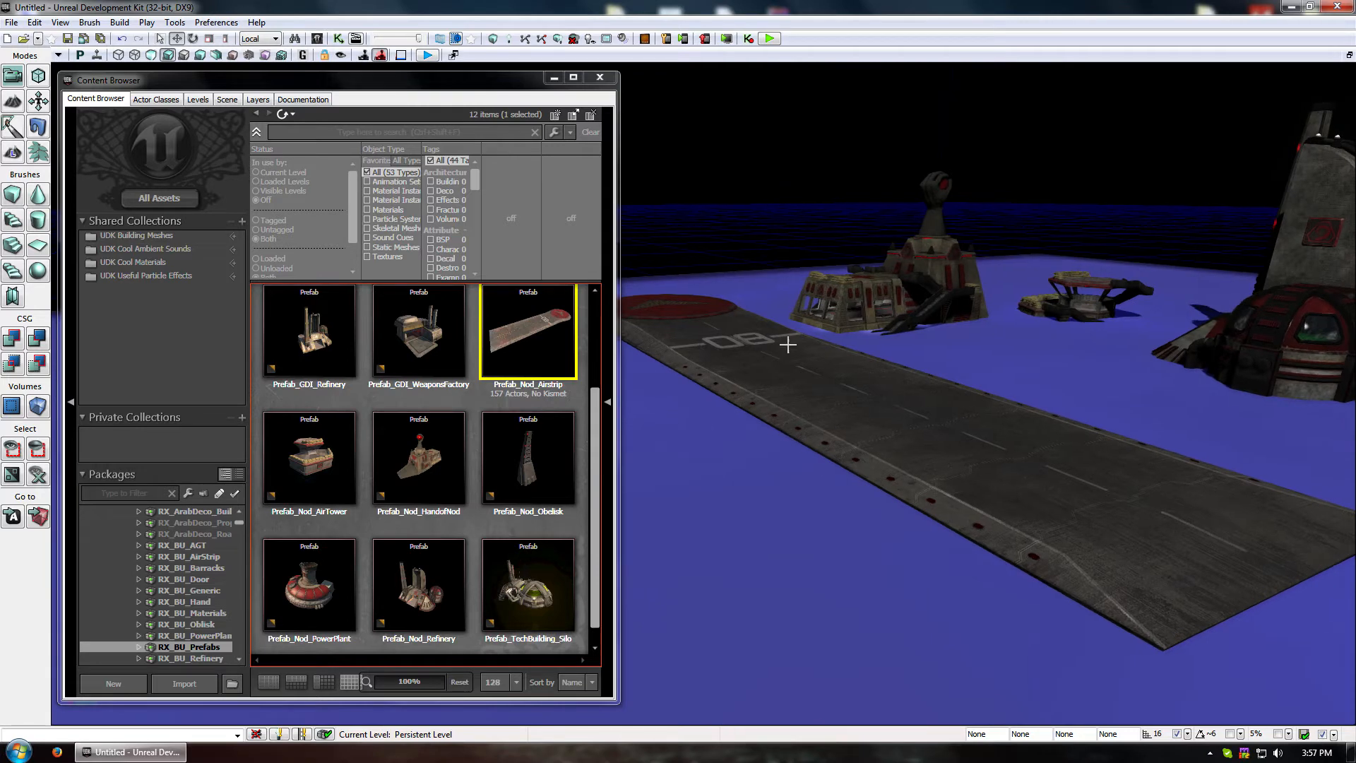
Place Rx_Building_PowerPlant_GDI on the grey quadrant opposite the Nod buildings, and replace it with Rx_Building_WeaponsFactory_Ramps
{"action": "left_click", "coordinate": [154, 99]}
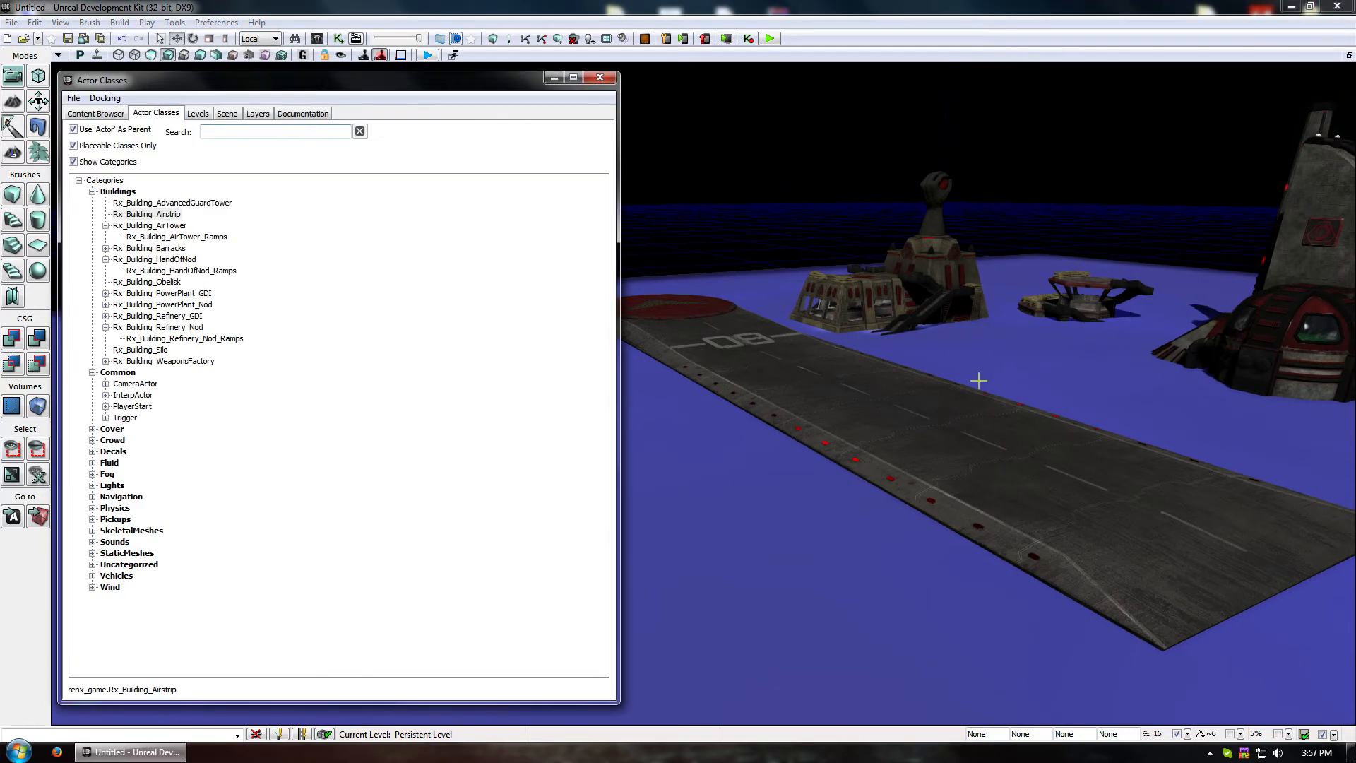
{"action": "mouse_move", "coordinate": [921, 278]}
{"action": "right_mouse_down"}
{"action": "mouse_move", "coordinate": [897, 290]}
{"action": "mouse_move", "coordinate": [921, 278]}
{"action": "right_mouse_up"}
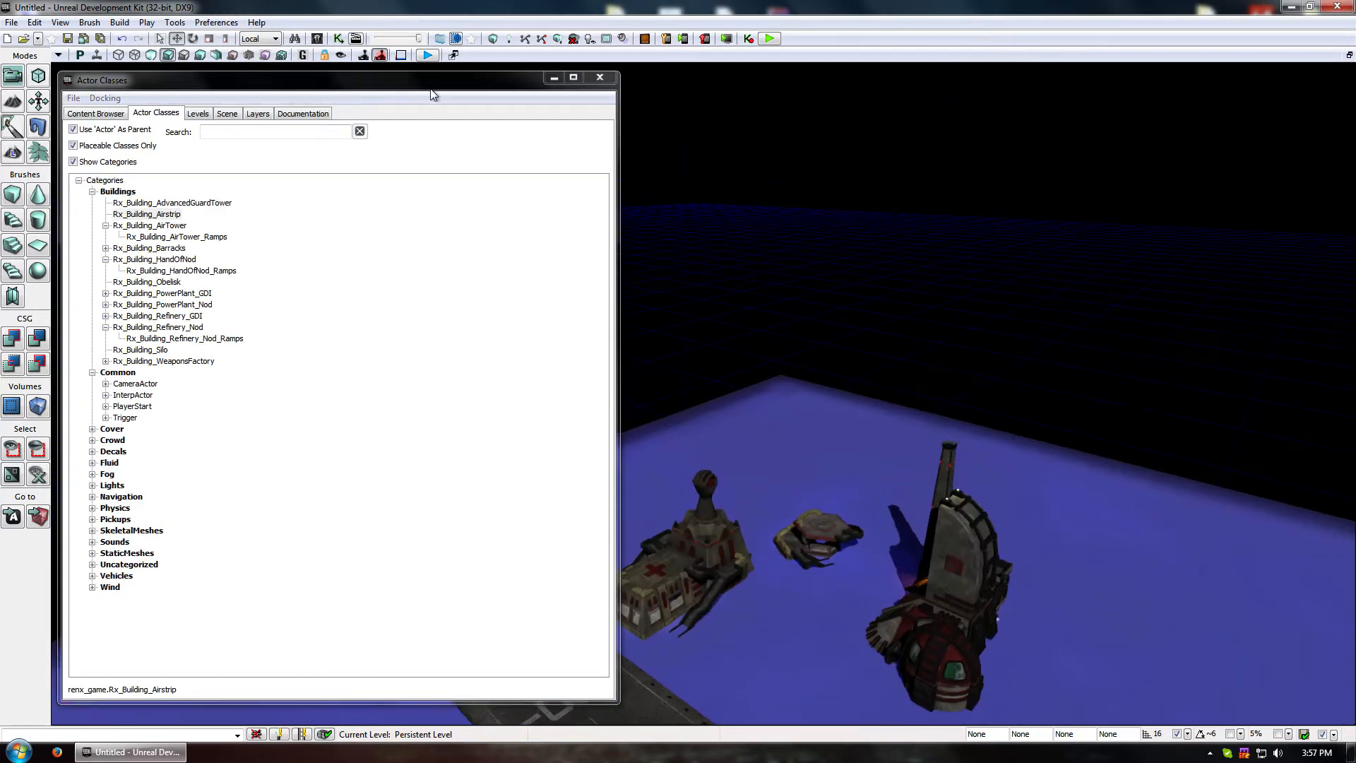
{"action": "middle_click_drag", "start_coordinate": [868, 310], "coordinate": [868, 240]}
{"action": "right_click_drag", "start_coordinate": [868, 311], "coordinate": [867, 381]}
{"action": "right_click_drag", "start_coordinate": [823, 232], "coordinate": [817, 278]}
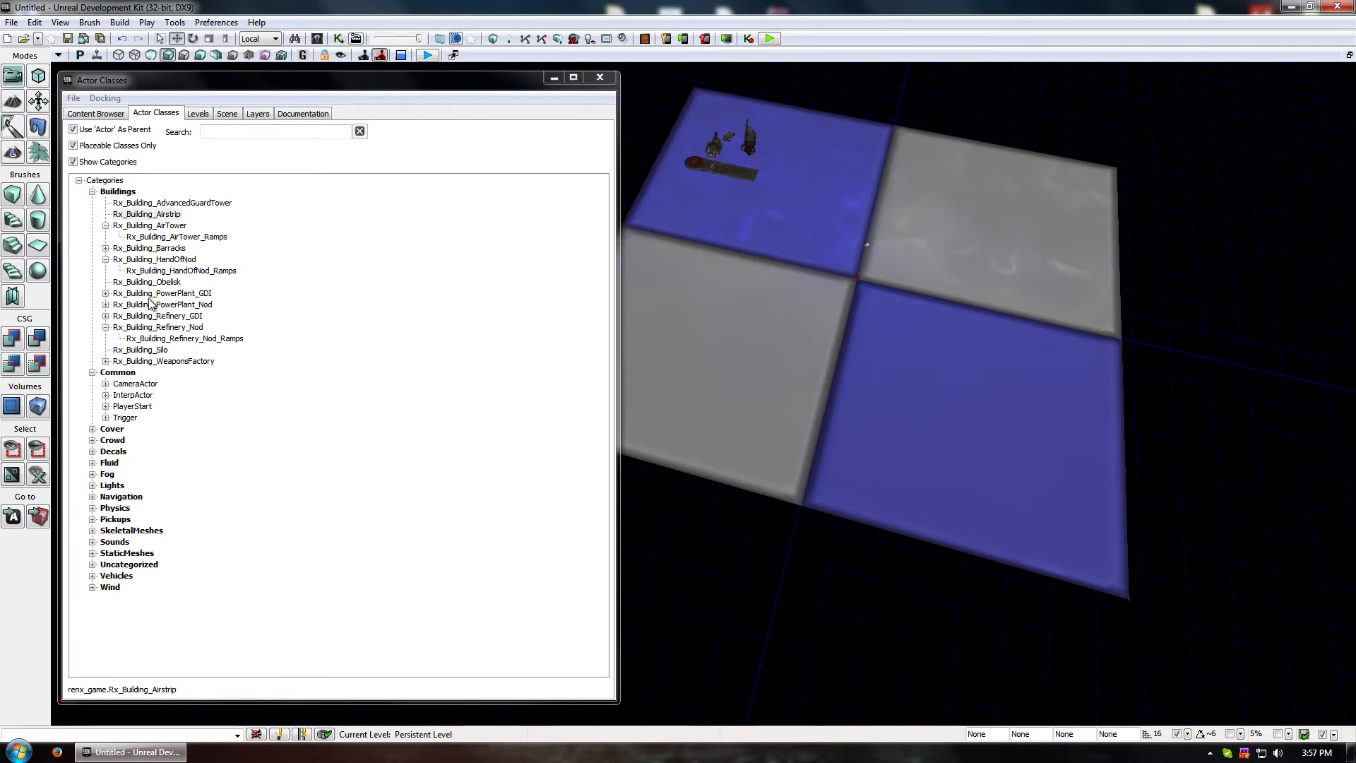
{"action": "left_click_drag", "start_coordinate": [150, 293], "coordinate": [1062, 185]}
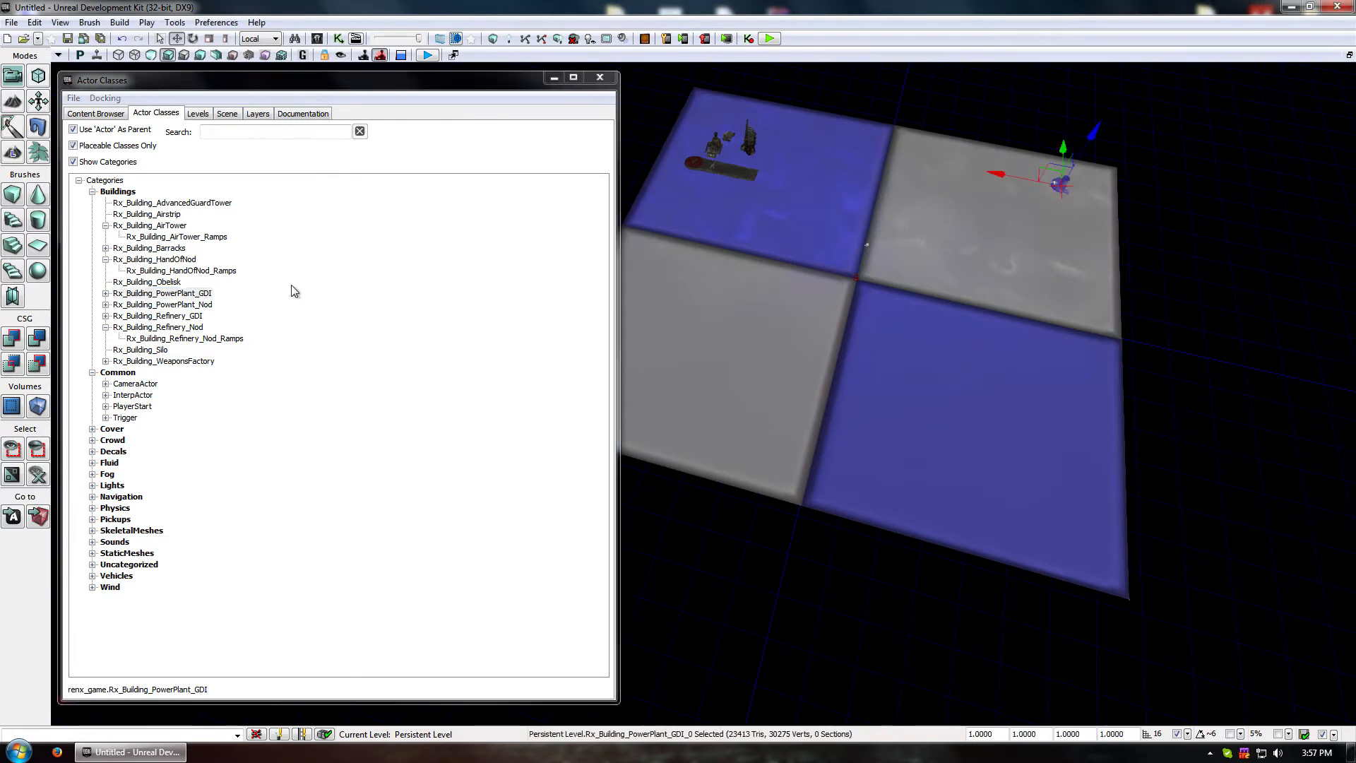
{"action": "left_click", "coordinate": [788, 224]}
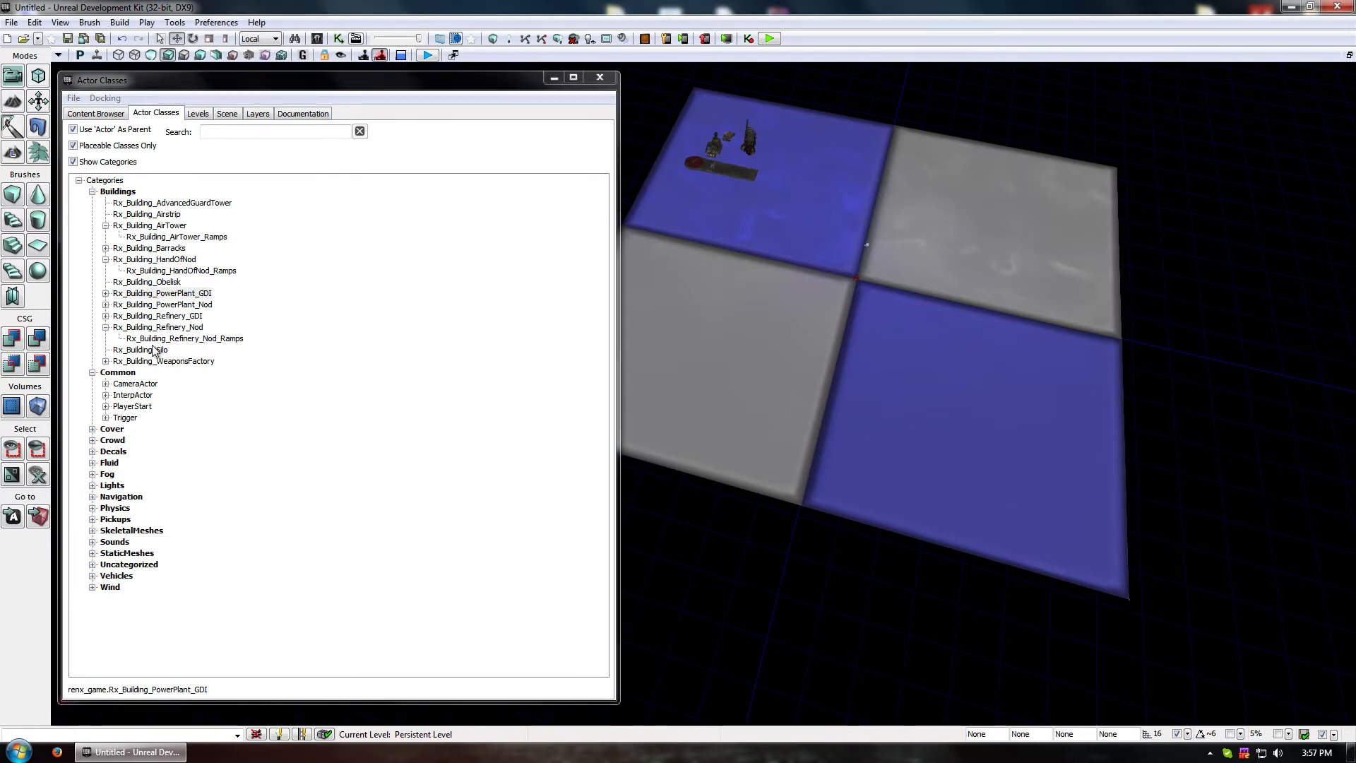
{"action": "left_click_drag", "start_coordinate": [156, 361], "coordinate": [957, 217]}
{"action": "left_click", "coordinate": [106, 361]}
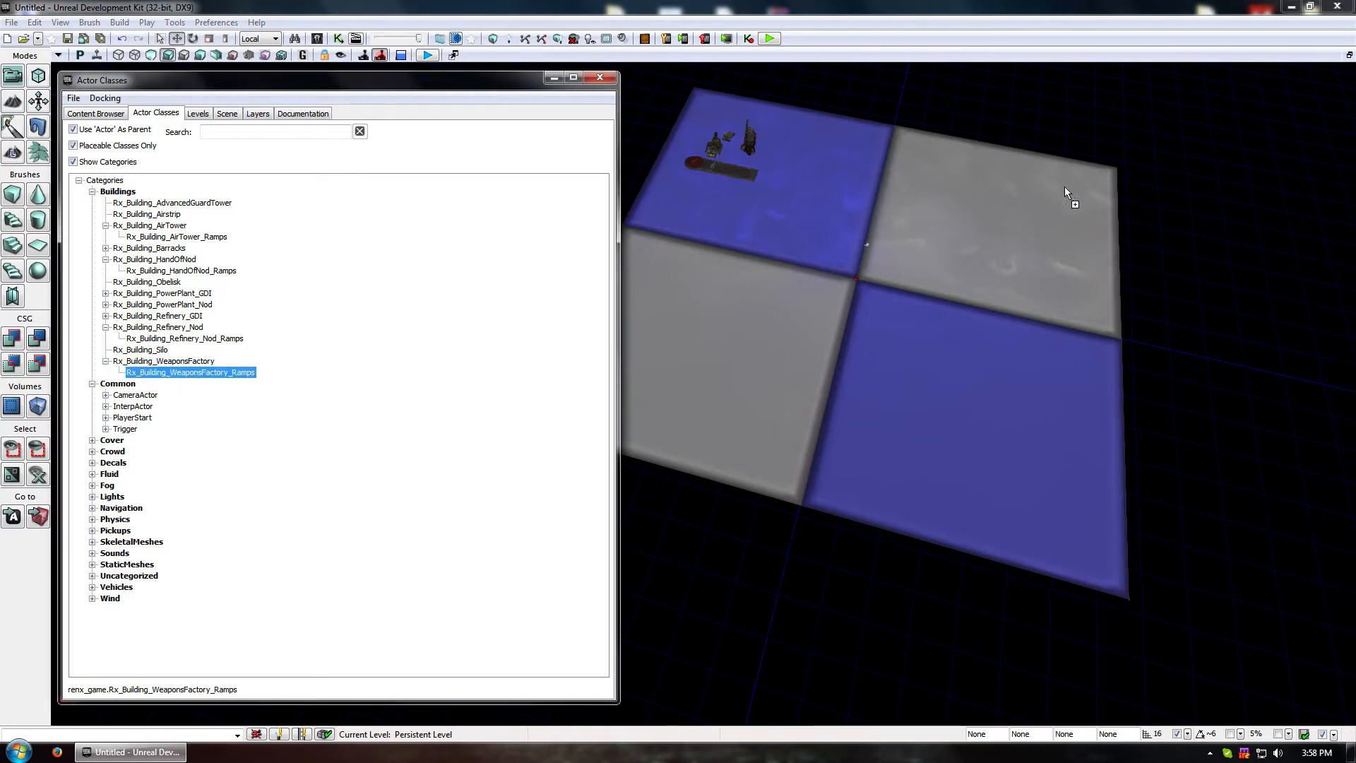
{"action": "left_click_drag", "start_coordinate": [1065, 188], "coordinate": [1066, 189]}
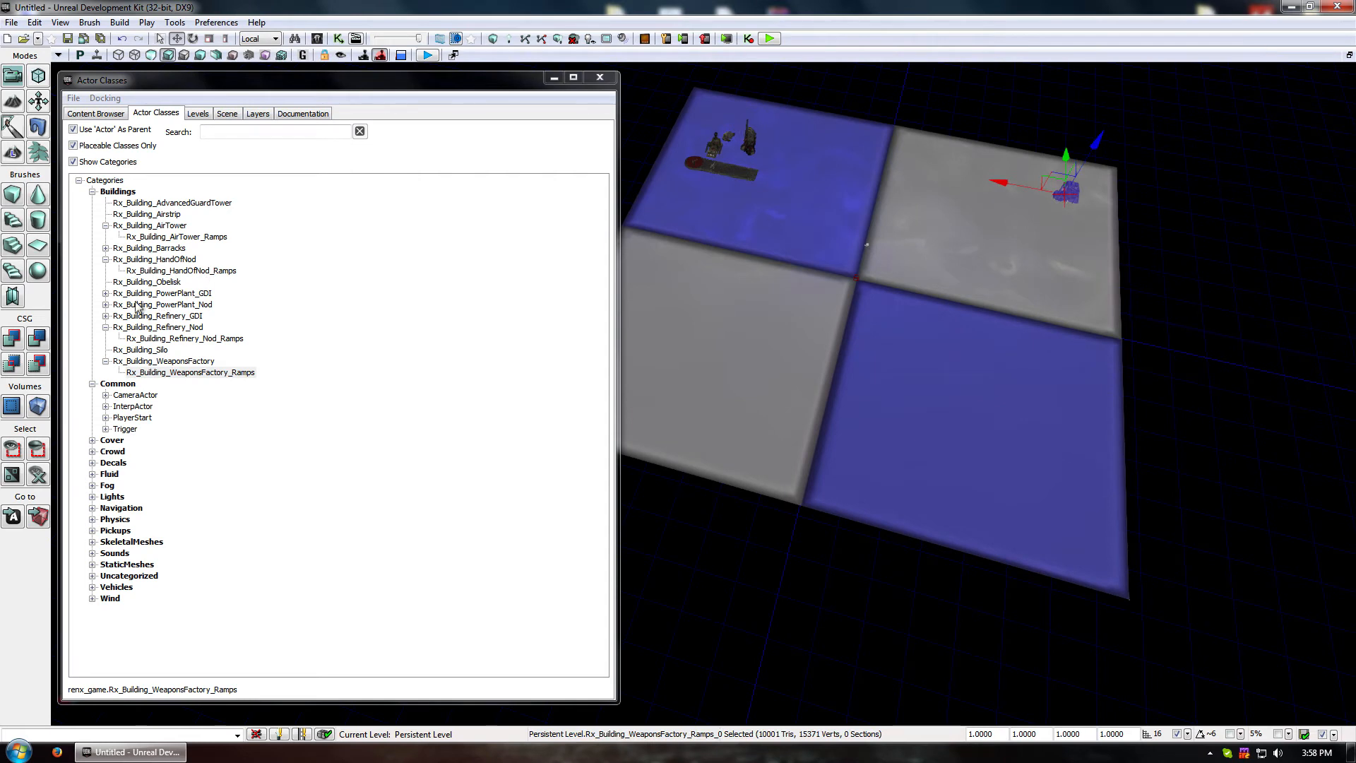
Place Rx_Building_Barracks_Ramps and Rx_Building_Refinery_GDI_Ramps beside the weapons factory on the grey GDI quadrant
{"action": "left_click", "coordinate": [117, 248]}
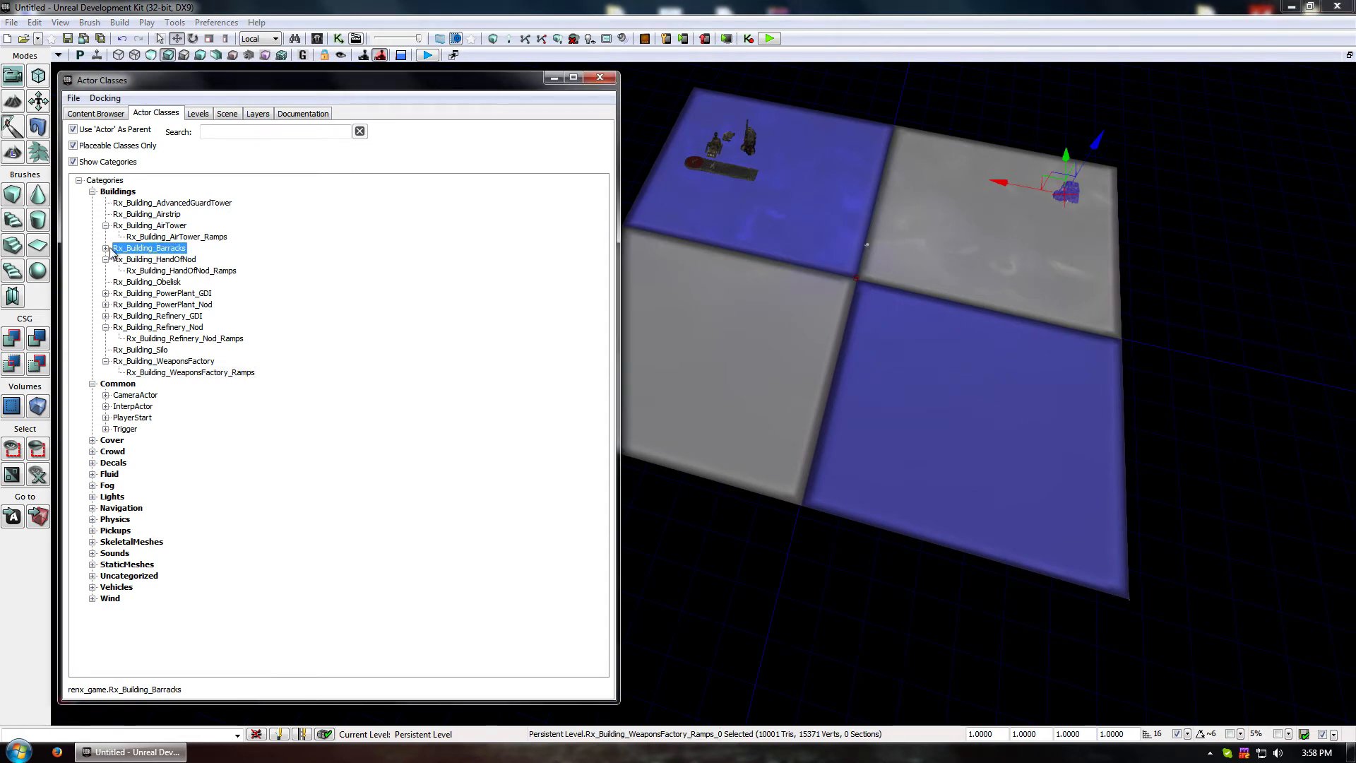
{"action": "left_click", "coordinate": [105, 248]}
{"action": "left_click_drag", "start_coordinate": [176, 259], "coordinate": [1005, 205]}
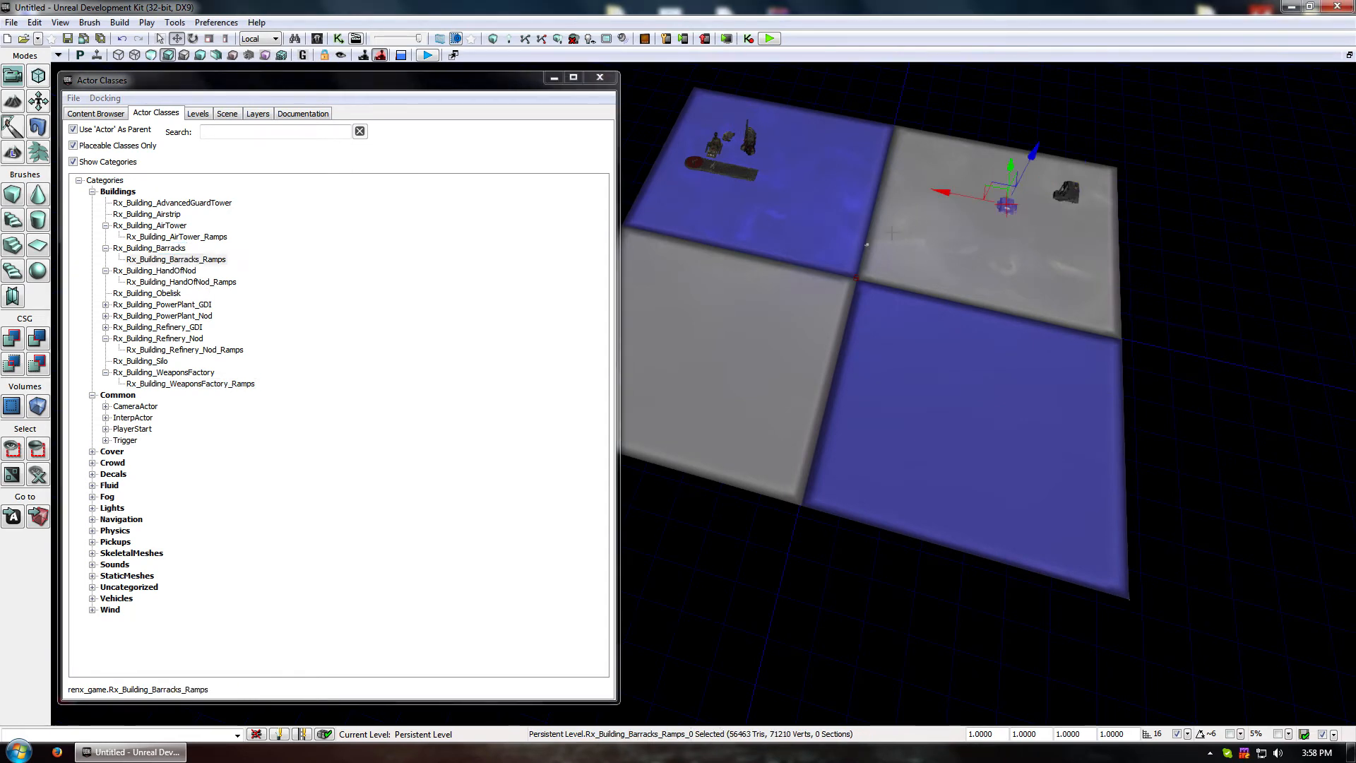
{"action": "left_click", "coordinate": [106, 327]}
{"action": "left_click_drag", "start_coordinate": [209, 340], "coordinate": [1079, 243]}
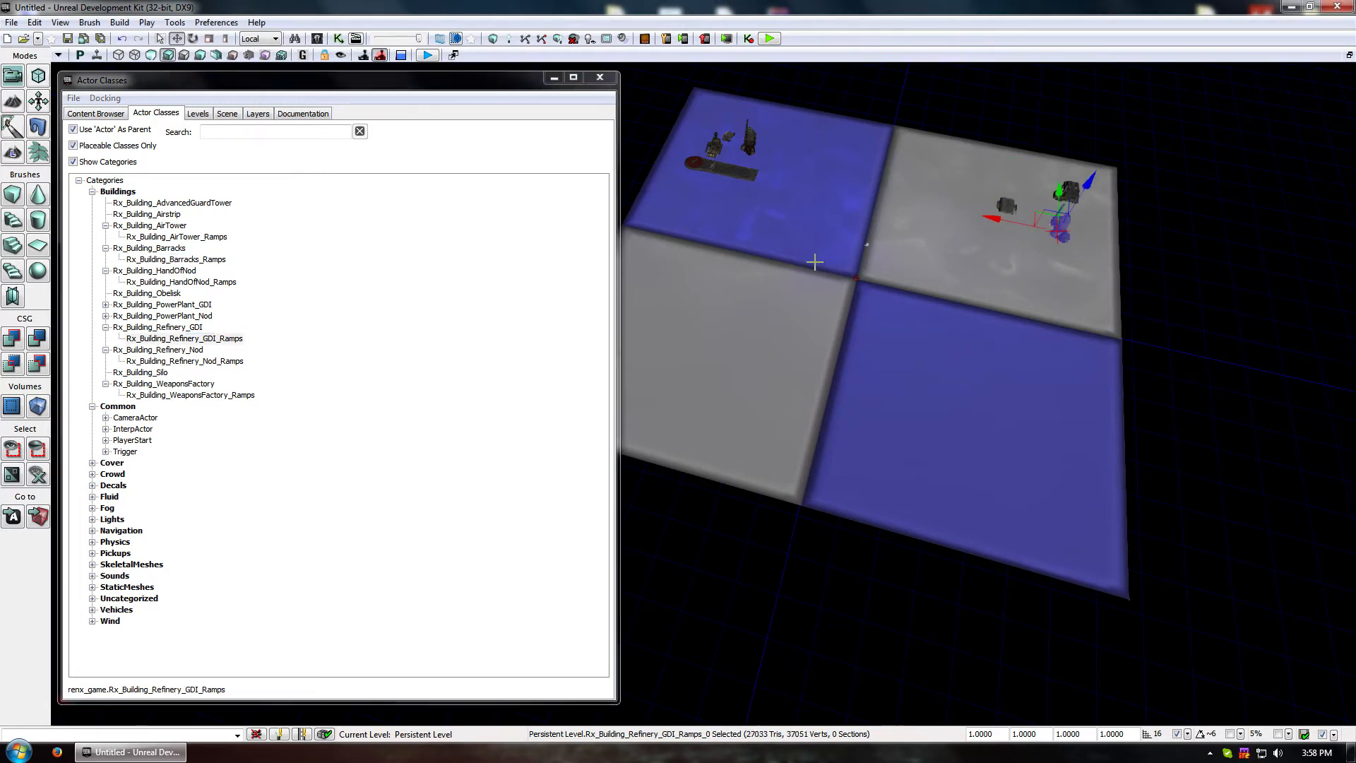
{"action": "left_click", "coordinate": [605, 78]}
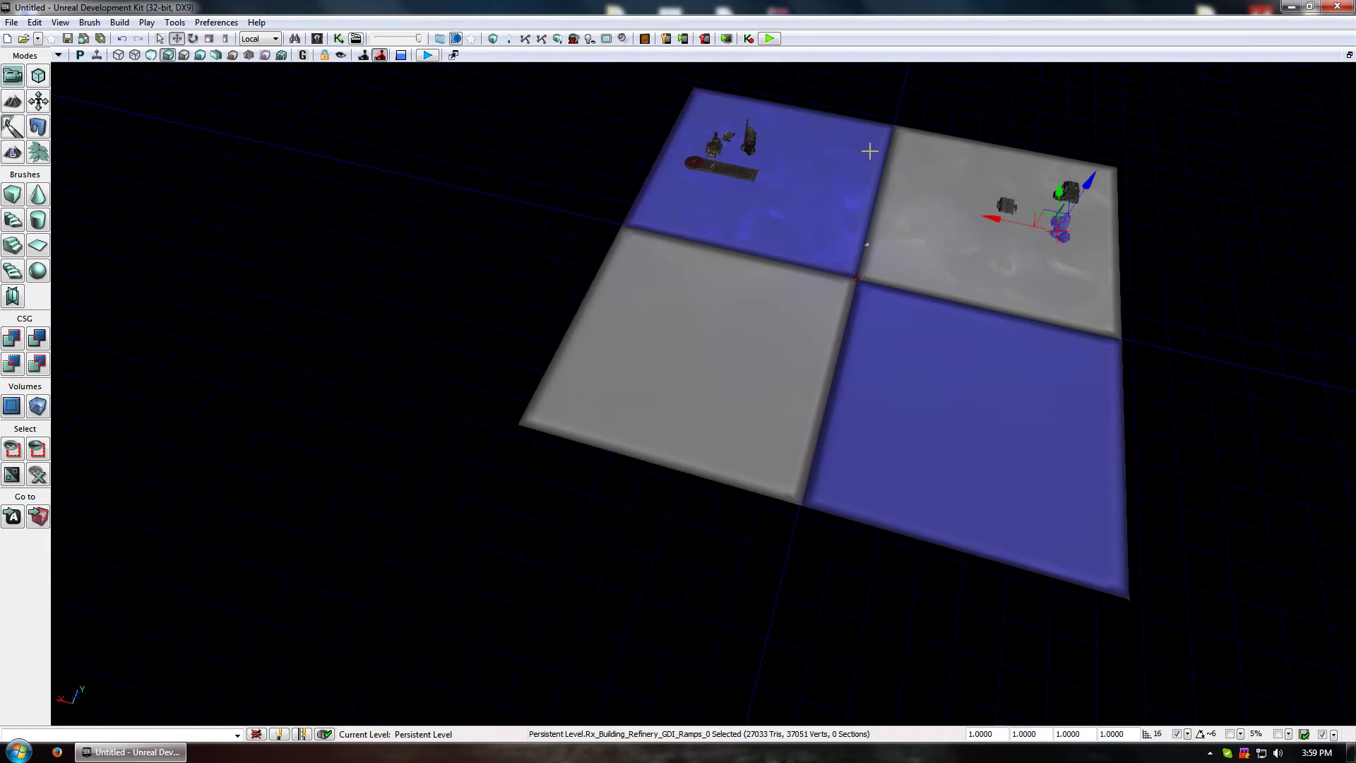
Extend the landscape from a 2 x 2 to a 4 x 4 grid of components with the Add Component tool
{"action": "right_click_drag", "start_coordinate": [867, 245], "coordinate": [880, 188]}
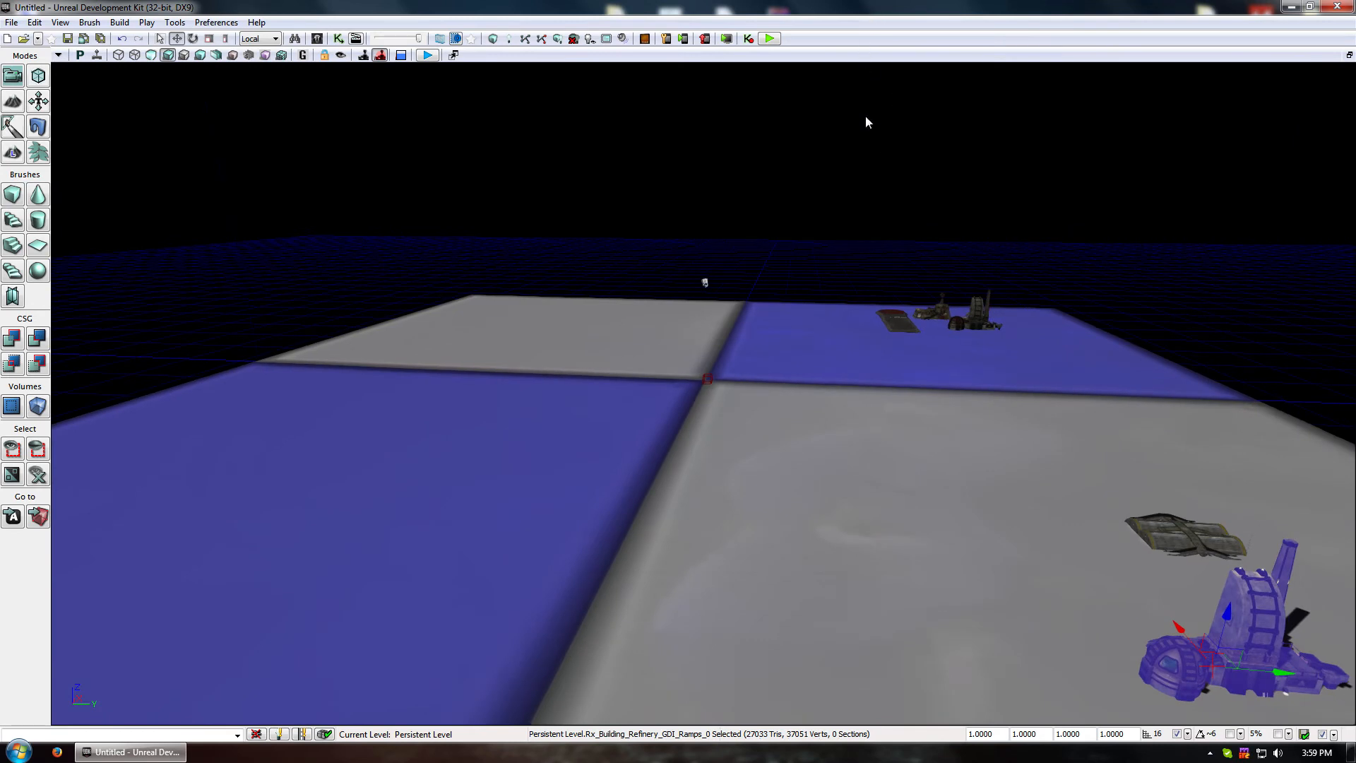
{"action": "right_click_drag", "start_coordinate": [835, 176], "coordinate": [835, 177]}
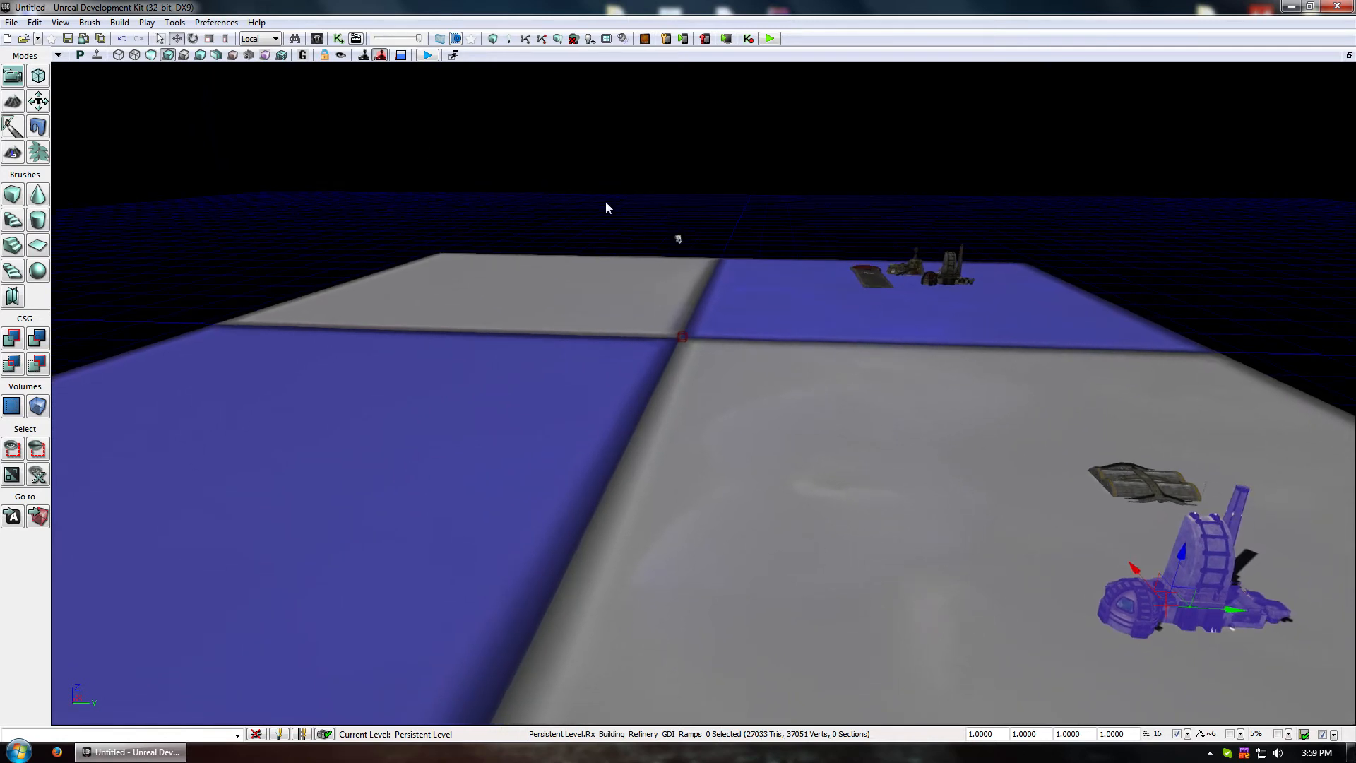
{"action": "left_click", "coordinate": [831, 332]}
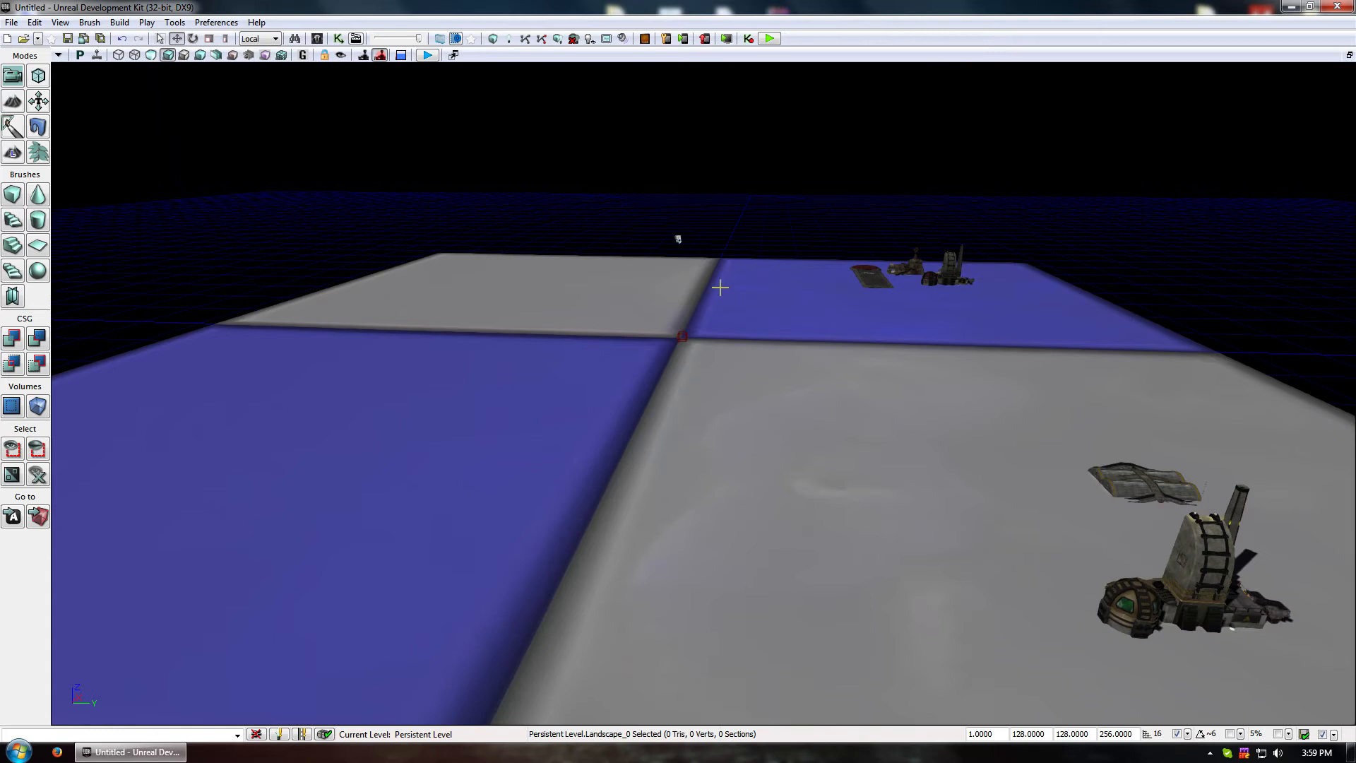
{"action": "left_click", "coordinate": [15, 157]}
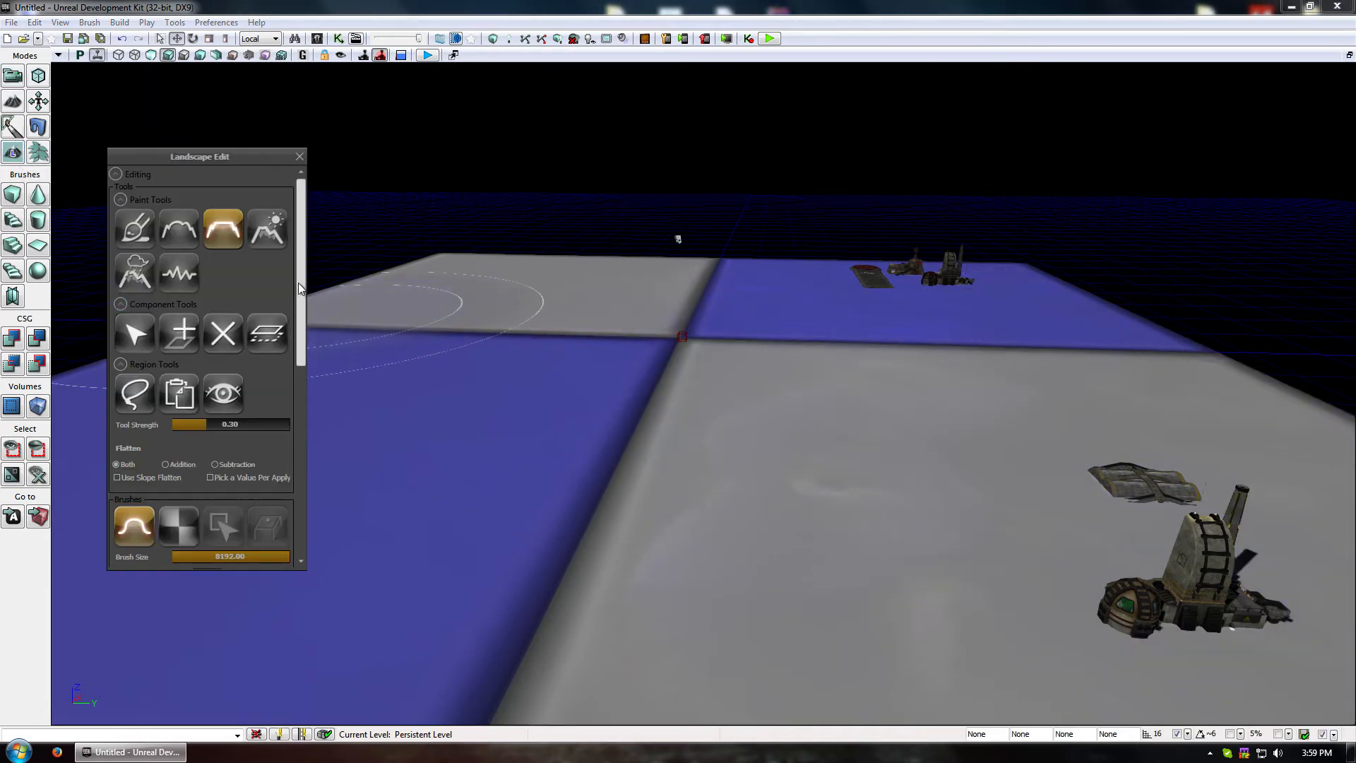
{"action": "left_click", "coordinate": [268, 338]}
{"action": "left_click", "coordinate": [170, 335]}
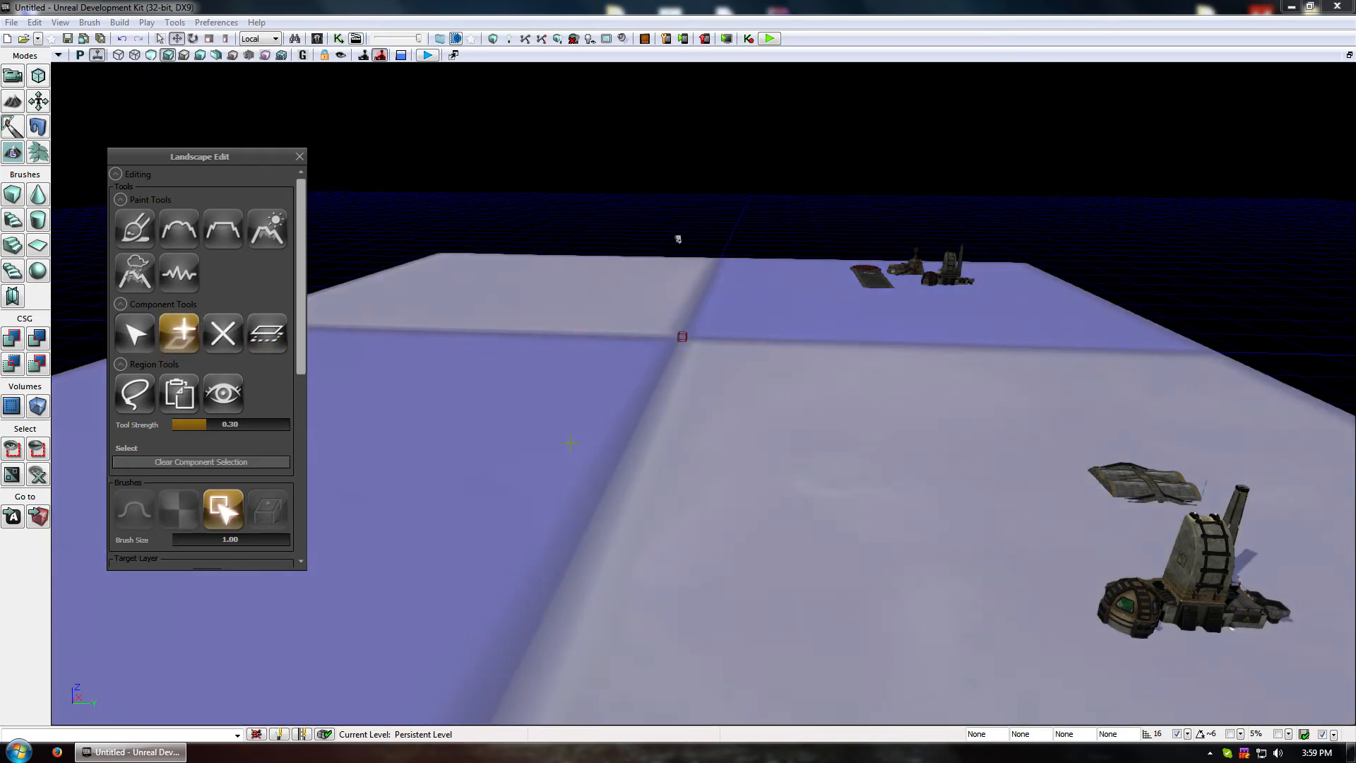
{"action": "right_click_drag", "start_coordinate": [714, 477], "coordinate": [859, 514]}
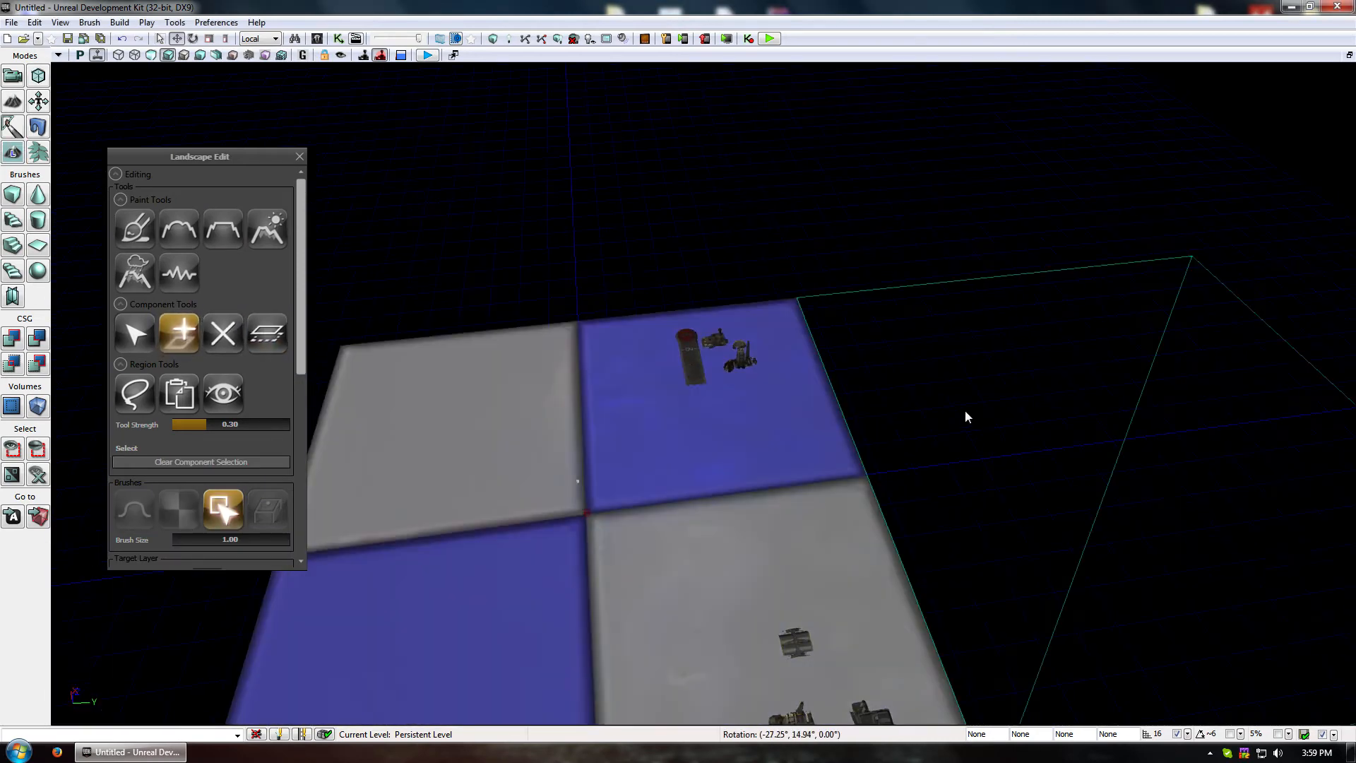
{"action": "left_click", "coordinate": [981, 418]}
{"action": "right_click_drag", "start_coordinate": [815, 475], "coordinate": [905, 483]}
{"action": "left_click_drag", "start_coordinate": [851, 400], "coordinate": [851, 523]}
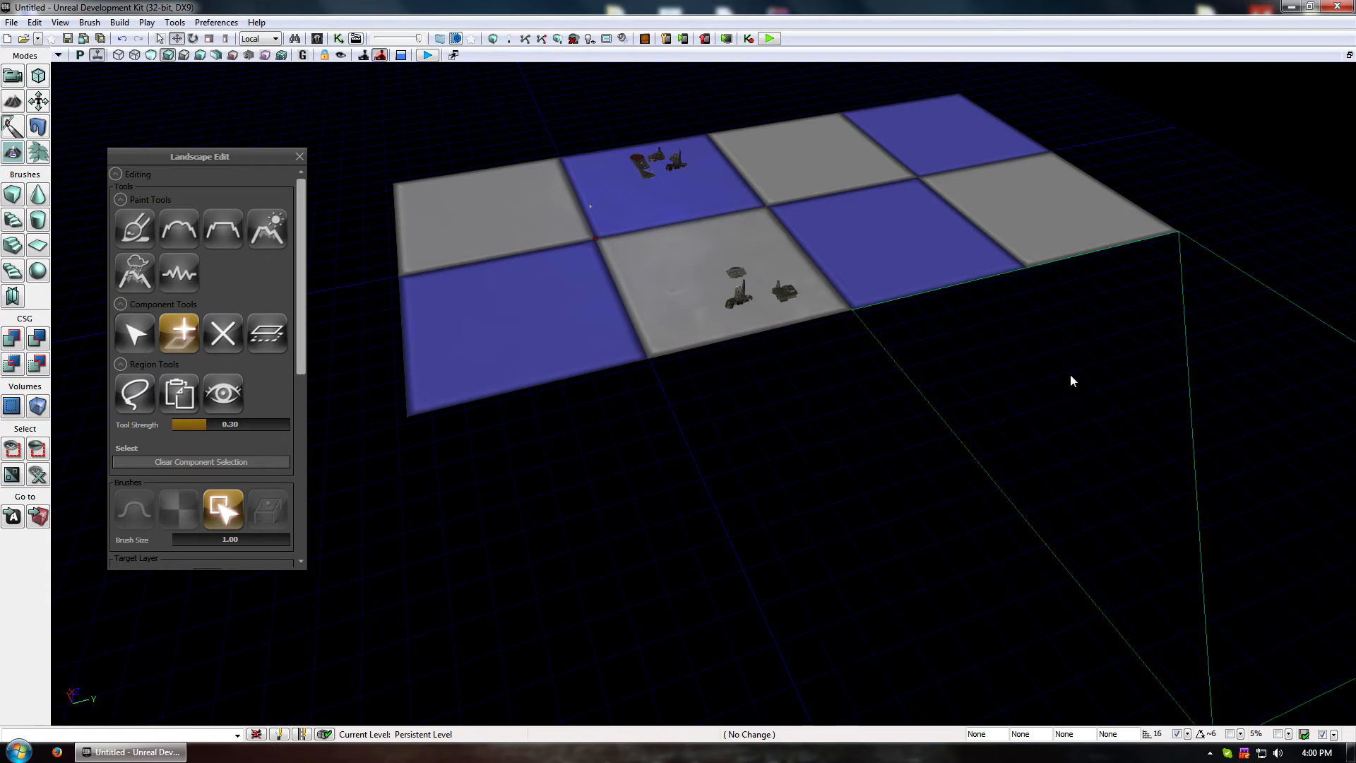
{"action": "mouse_move", "coordinate": [1040, 364]}
{"action": "left_mouse_down"}
{"action": "mouse_move", "coordinate": [781, 454]}
{"action": "mouse_move", "coordinate": [266, 179]}
{"action": "left_mouse_up"}
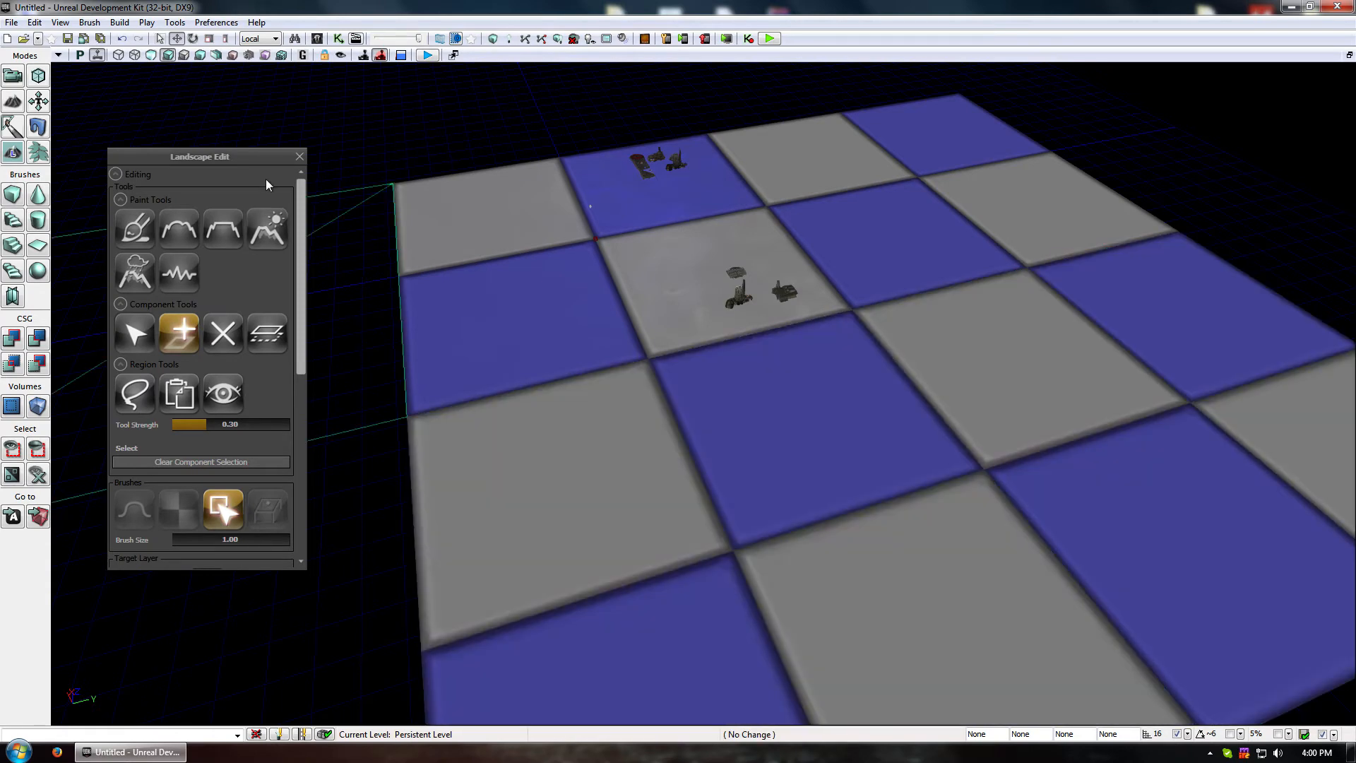
{"action": "left_click", "coordinate": [299, 157]}
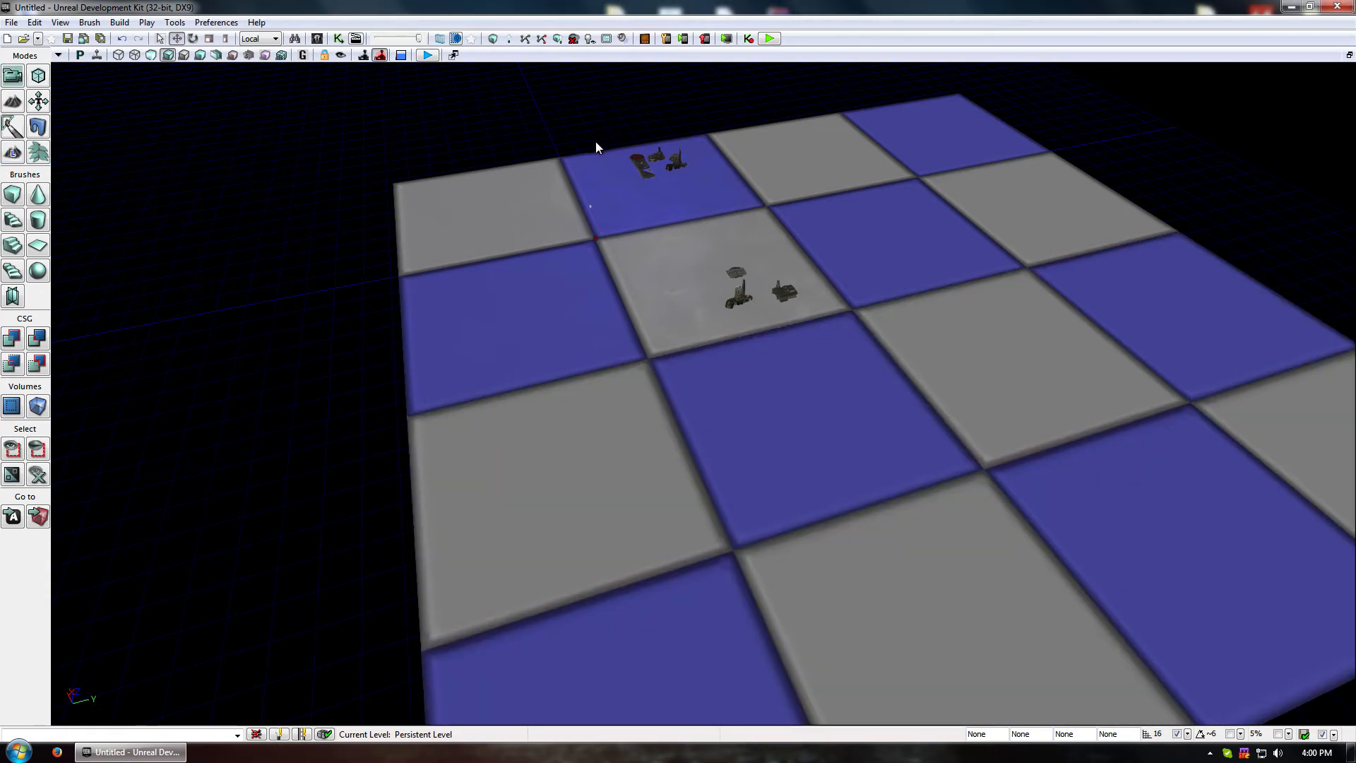
Select all Nod and GDI buildings, including the airstrip, and move them together onto the inner quadrants of the enlarged landscape
{"action": "left_click_drag", "start_coordinate": [858, 335], "coordinate": [493, 94], "text": "ctrl+alt"}
{"action": "left_click", "coordinate": [559, 118]}
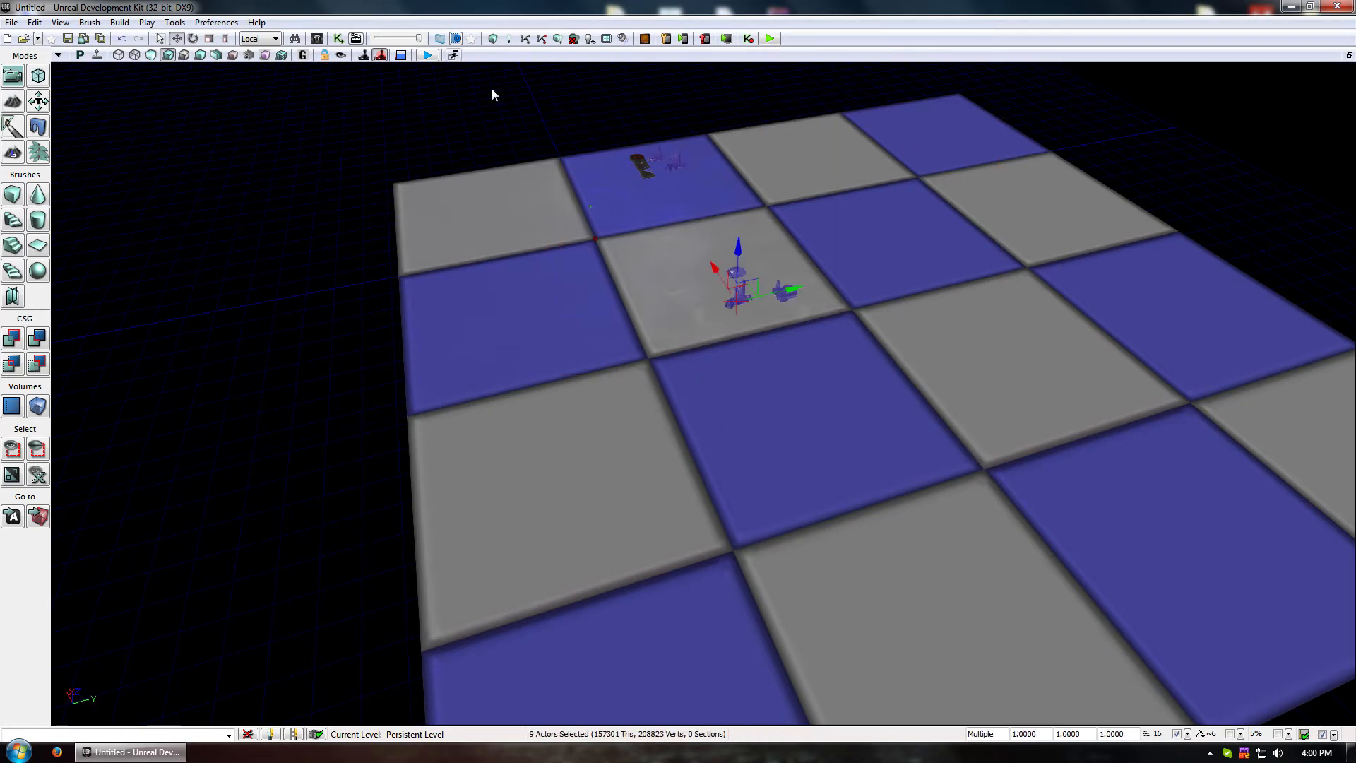
{"action": "mouse_move", "coordinate": [729, 293]}
{"action": "left_mouse_down"}
{"action": "mouse_move", "coordinate": [803, 453]}
{"action": "mouse_move", "coordinate": [739, 289]}
{"action": "left_mouse_up"}
{"action": "left_click", "coordinate": [642, 167], "text": "ctrl"}
{"action": "left_click_drag", "start_coordinate": [623, 140], "coordinate": [924, 233]}
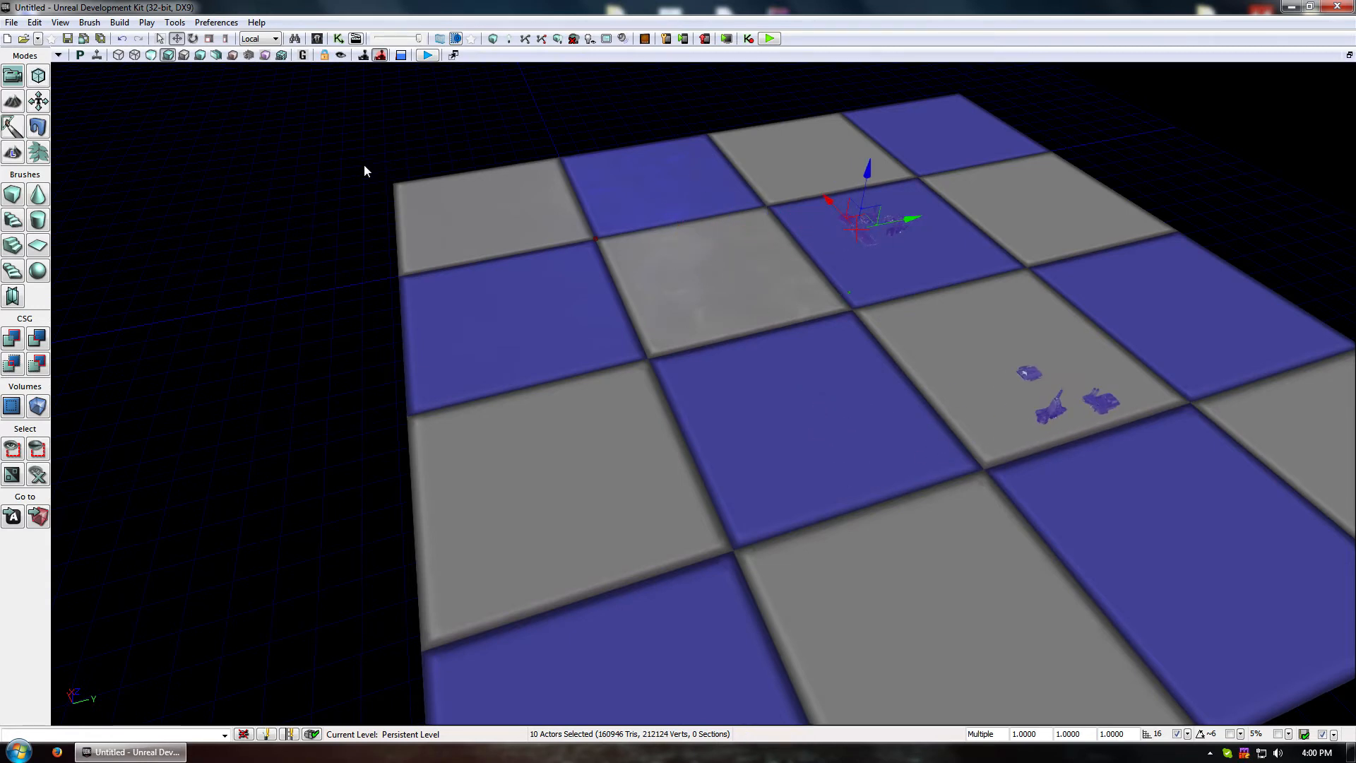
{"action": "left_click", "coordinate": [358, 142]}
Raise the terrain along the landscape's outer edge and around both bases with the Paint tool, using an enlarged brush and 0.25 falloff
{"action": "right_click_drag", "start_coordinate": [358, 141], "coordinate": [415, 136]}
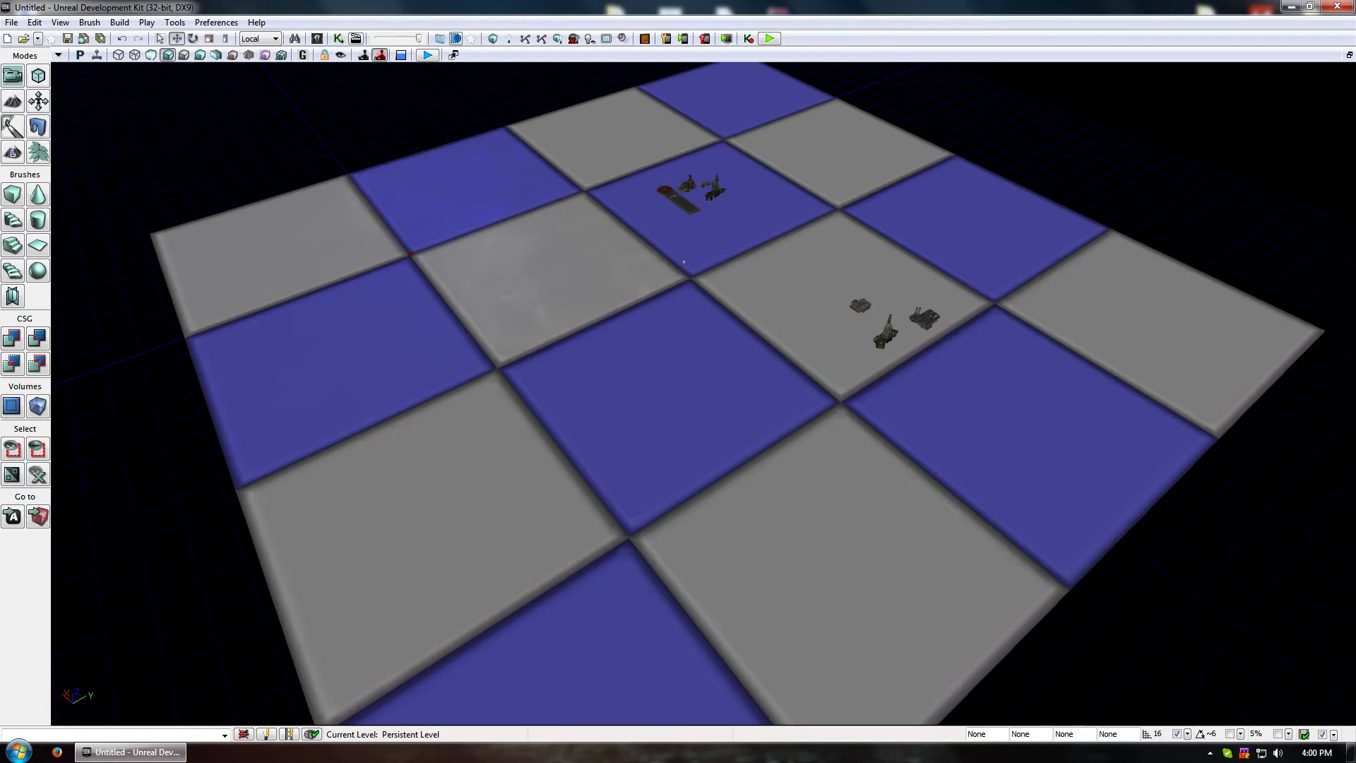
{"action": "middle_click_drag", "start_coordinate": [704, 354], "coordinate": [749, 558]}
{"action": "right_click_drag", "start_coordinate": [749, 558], "coordinate": [721, 466]}
{"action": "middle_click_drag", "start_coordinate": [720, 466], "coordinate": [724, 395]}
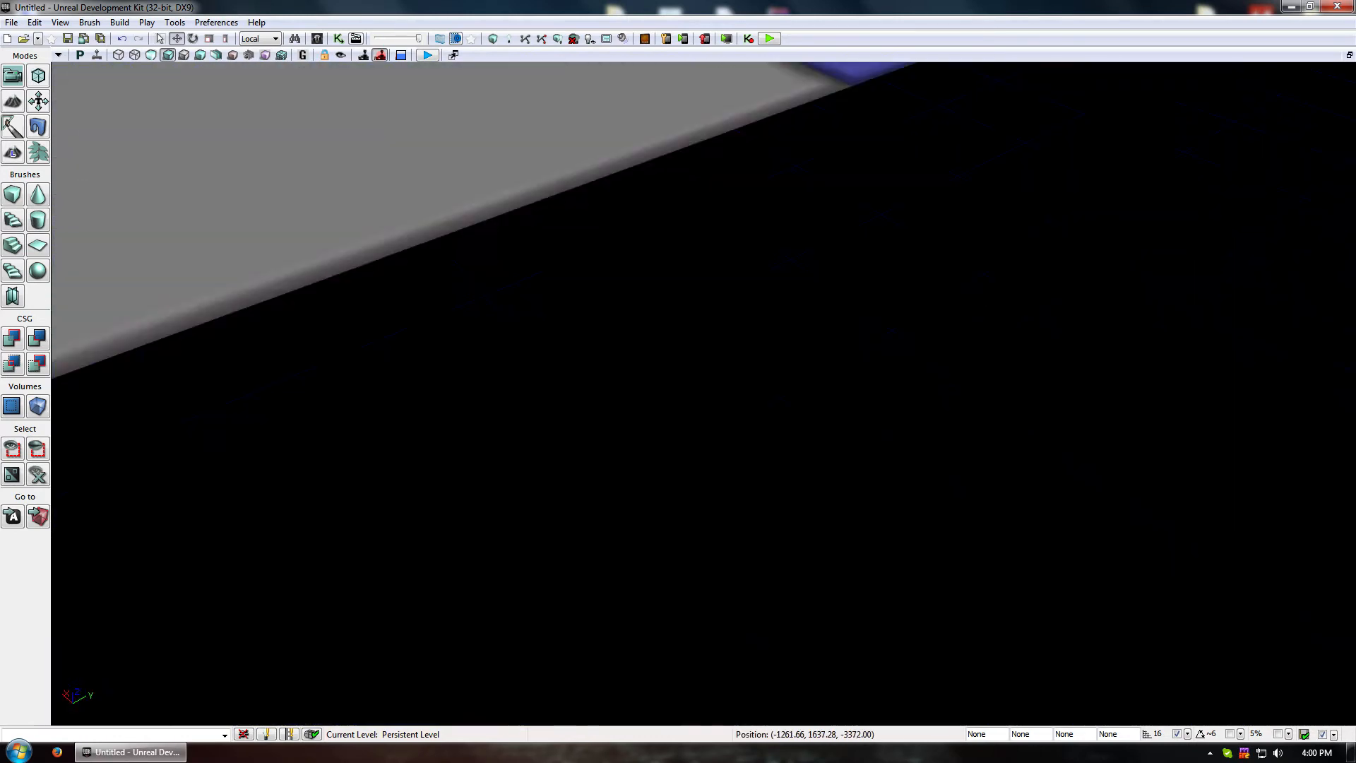
{"action": "middle_click_drag", "start_coordinate": [904, 205], "coordinate": [904, 144]}
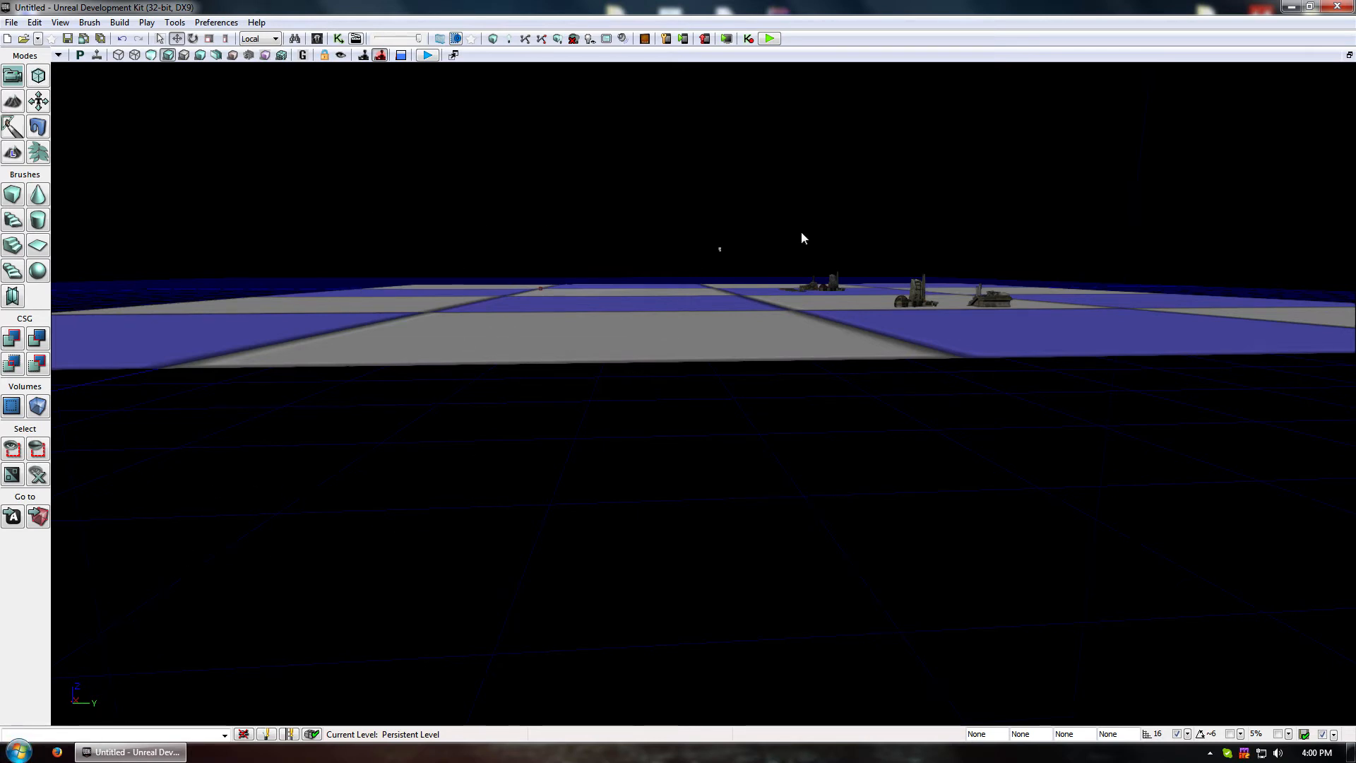
{"action": "mouse_move", "coordinate": [795, 373]}
{"action": "right_mouse_down"}
{"action": "mouse_move", "coordinate": [797, 324]}
{"action": "mouse_move", "coordinate": [795, 372]}
{"action": "right_mouse_up"}
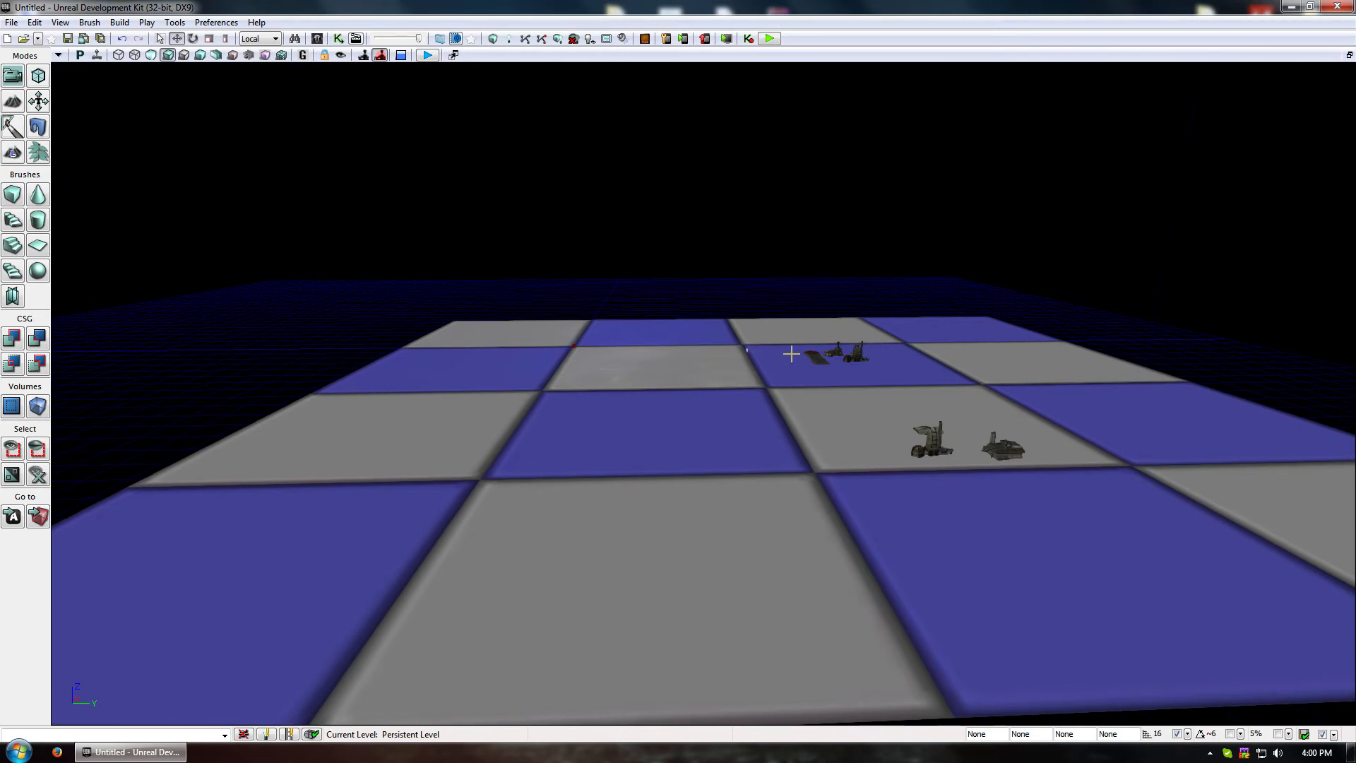
{"action": "left_click", "coordinate": [13, 152]}
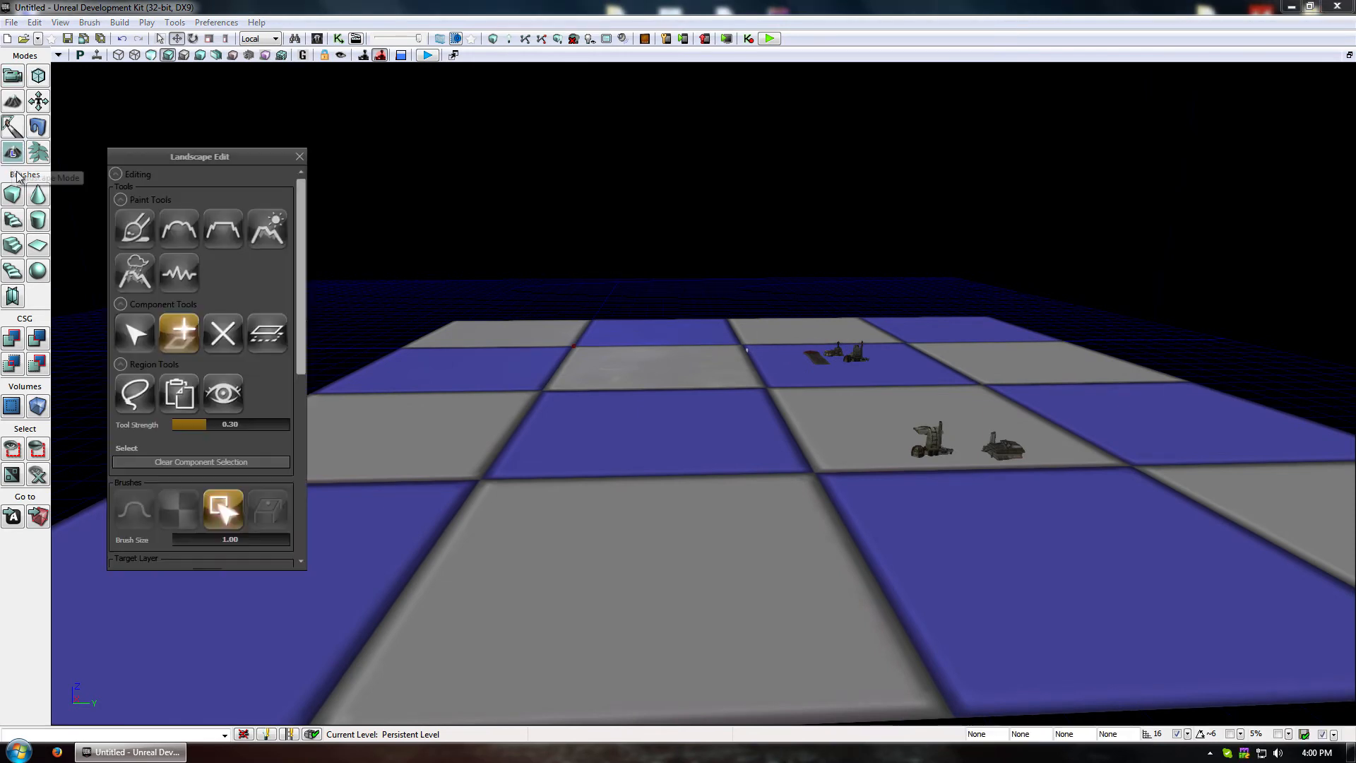
{"action": "left_click_drag", "start_coordinate": [224, 160], "coordinate": [352, 126]}
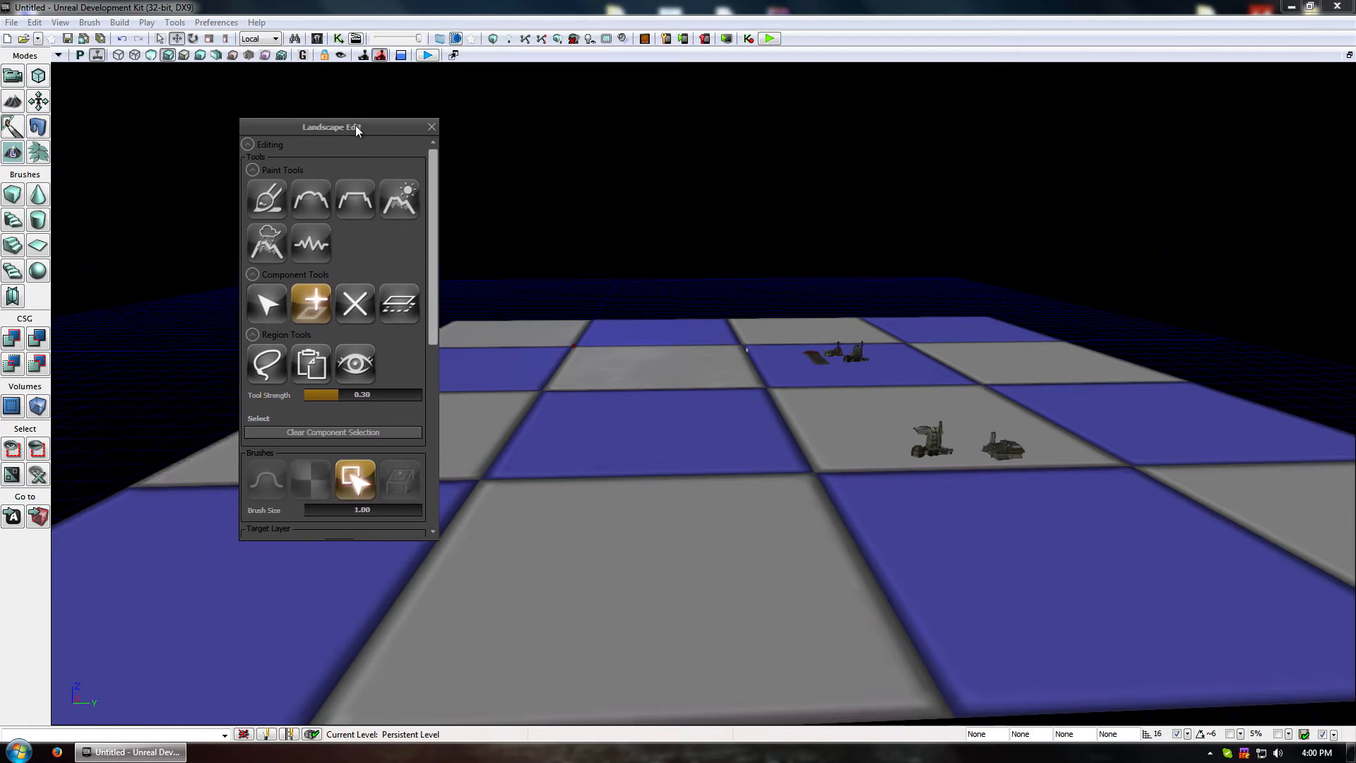
{"action": "left_click", "coordinate": [262, 192]}
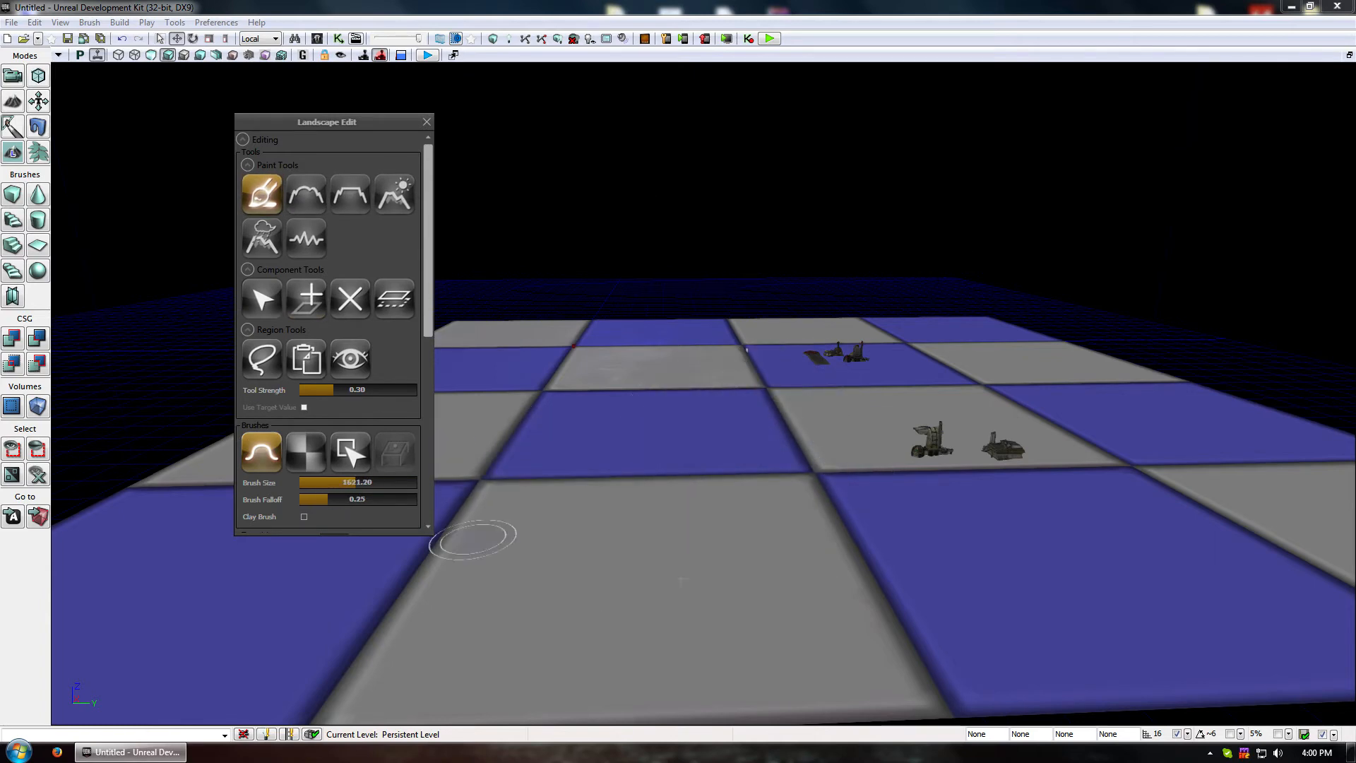
{"action": "right_click_drag", "start_coordinate": [473, 540], "coordinate": [747, 624]}
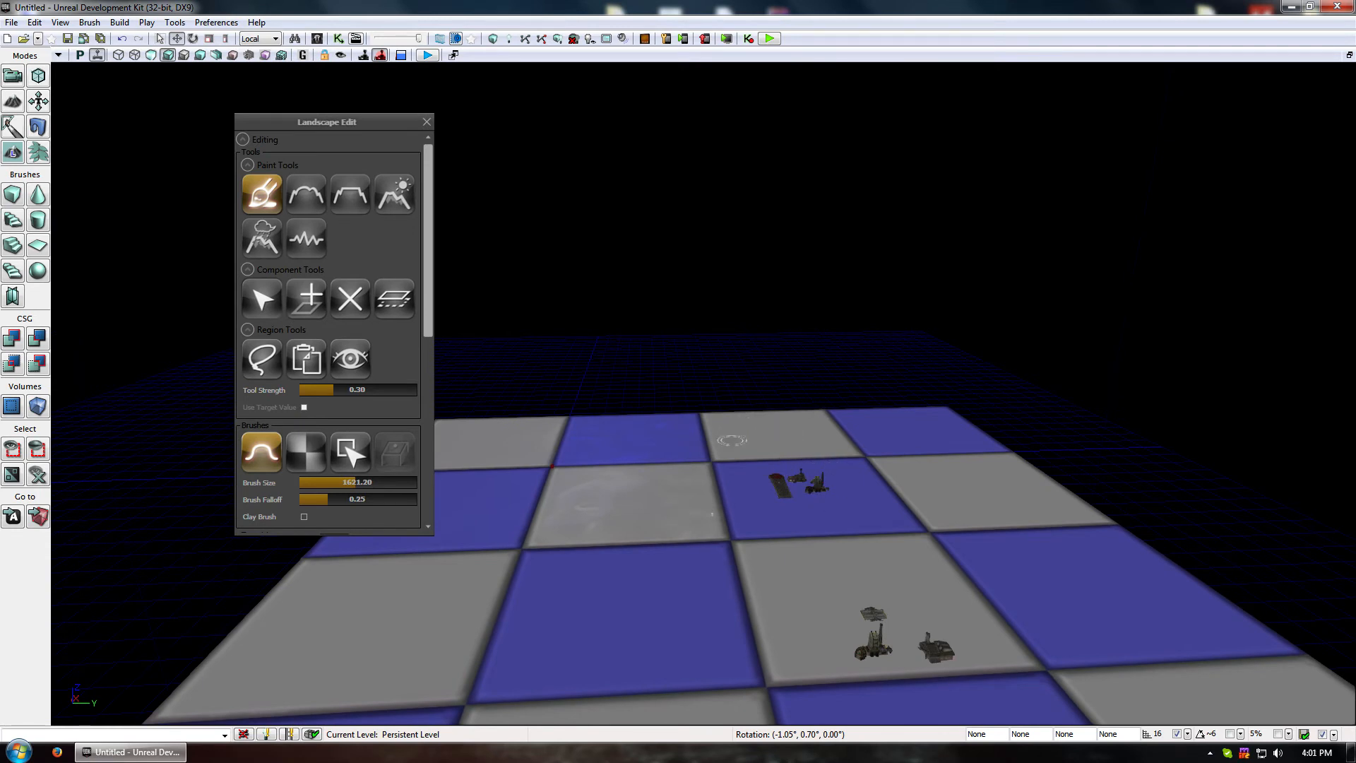
{"action": "left_click_drag", "start_coordinate": [348, 481], "coordinate": [402, 482]}
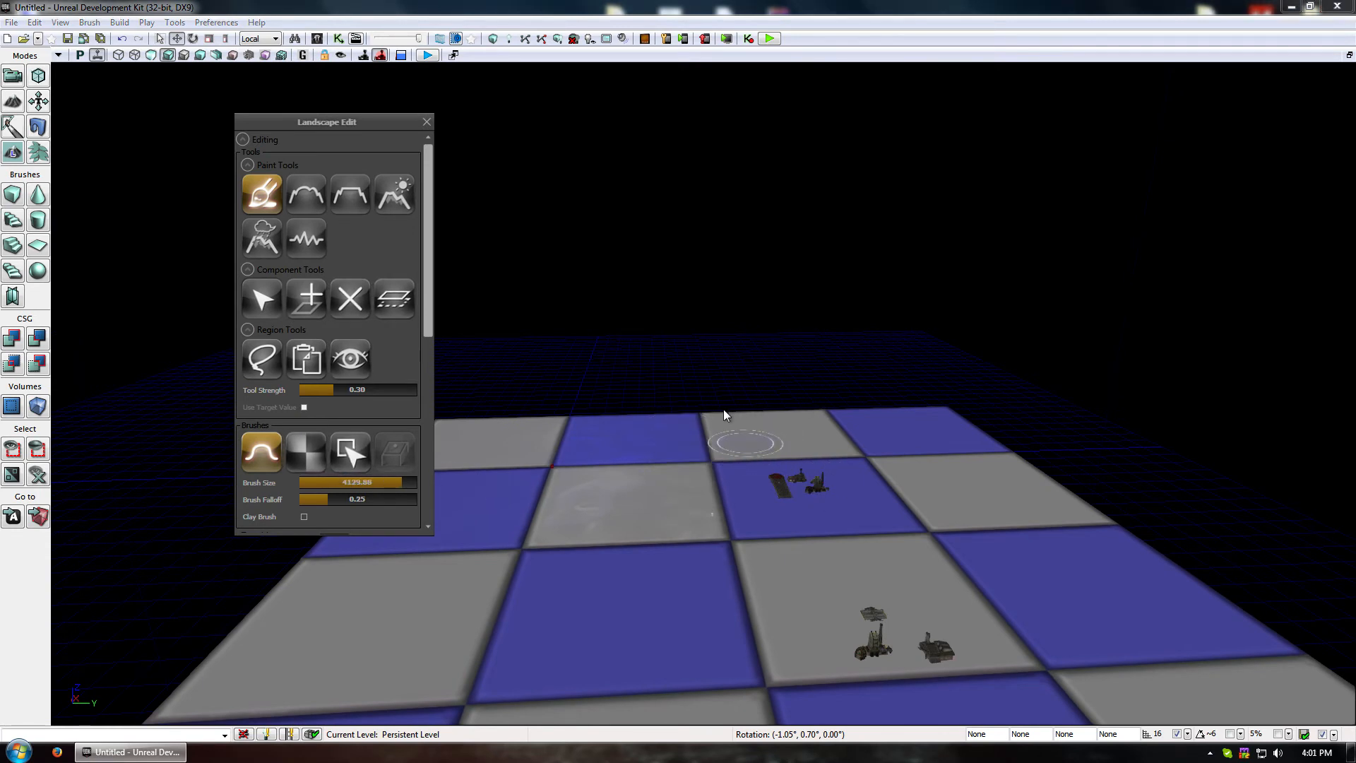
{"action": "mouse_move", "coordinate": [658, 462]}
{"action": "right_mouse_down"}
{"action": "mouse_move", "coordinate": [757, 635]}
{"action": "mouse_move", "coordinate": [748, 524]}
{"action": "right_mouse_up"}
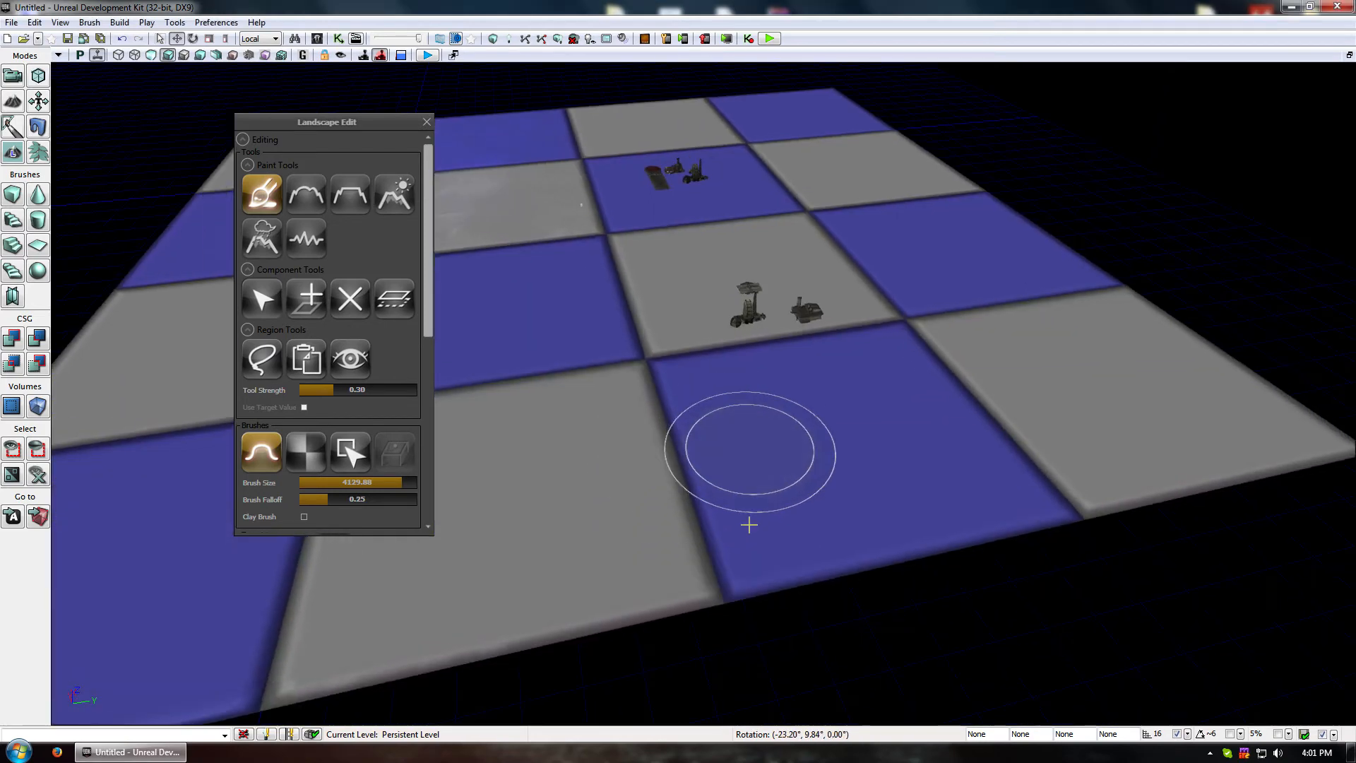
{"action": "mouse_move", "coordinate": [763, 528]}
{"action": "left_mouse_down", "text": "ctrl"}
{"action": "mouse_move", "coordinate": [1220, 429]}
{"action": "mouse_move", "coordinate": [1187, 354]}
{"action": "mouse_move", "coordinate": [1074, 311]}
{"action": "mouse_move", "coordinate": [998, 218]}
{"action": "mouse_move", "coordinate": [899, 144]}
{"action": "mouse_move", "coordinate": [813, 93]}
{"action": "mouse_move", "coordinate": [711, 92]}
{"action": "left_mouse_up", "text": "ctrl"}
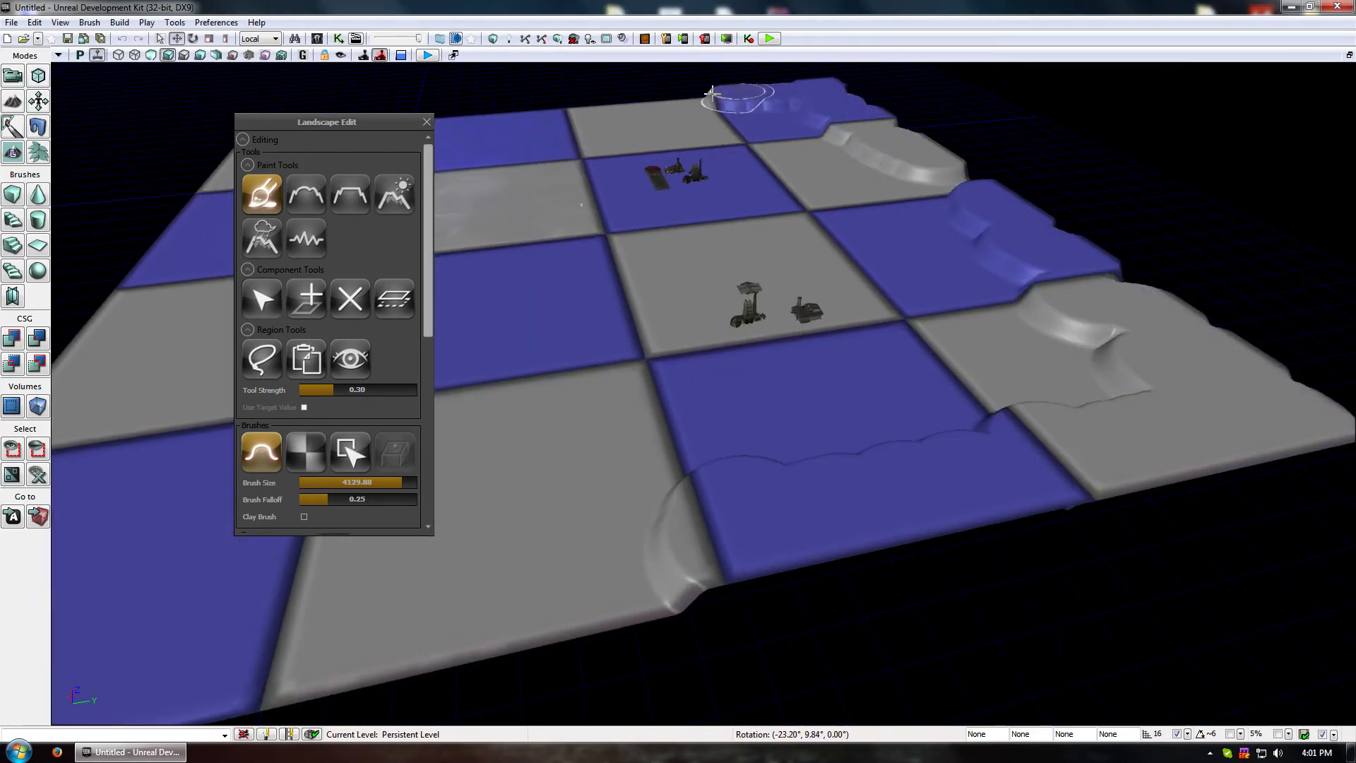
{"action": "mouse_move", "coordinate": [630, 98]}
{"action": "left_mouse_down", "text": "ctrl"}
{"action": "mouse_move", "coordinate": [713, 106]}
{"action": "mouse_move", "coordinate": [805, 152]}
{"action": "mouse_move", "coordinate": [757, 123]}
{"action": "mouse_move", "coordinate": [784, 170]}
{"action": "mouse_move", "coordinate": [756, 222]}
{"action": "mouse_move", "coordinate": [650, 231]}
{"action": "mouse_move", "coordinate": [821, 236]}
{"action": "mouse_move", "coordinate": [917, 287]}
{"action": "mouse_move", "coordinate": [796, 438]}
{"action": "mouse_move", "coordinate": [668, 428]}
{"action": "mouse_move", "coordinate": [639, 445]}
{"action": "mouse_move", "coordinate": [636, 321]}
{"action": "mouse_move", "coordinate": [592, 414]}
{"action": "left_mouse_up", "text": "ctrl"}
Level the bumps on the quadrants bordering the GDI base with the Flatten tool at strength 0.30
{"action": "left_click", "coordinate": [349, 194]}
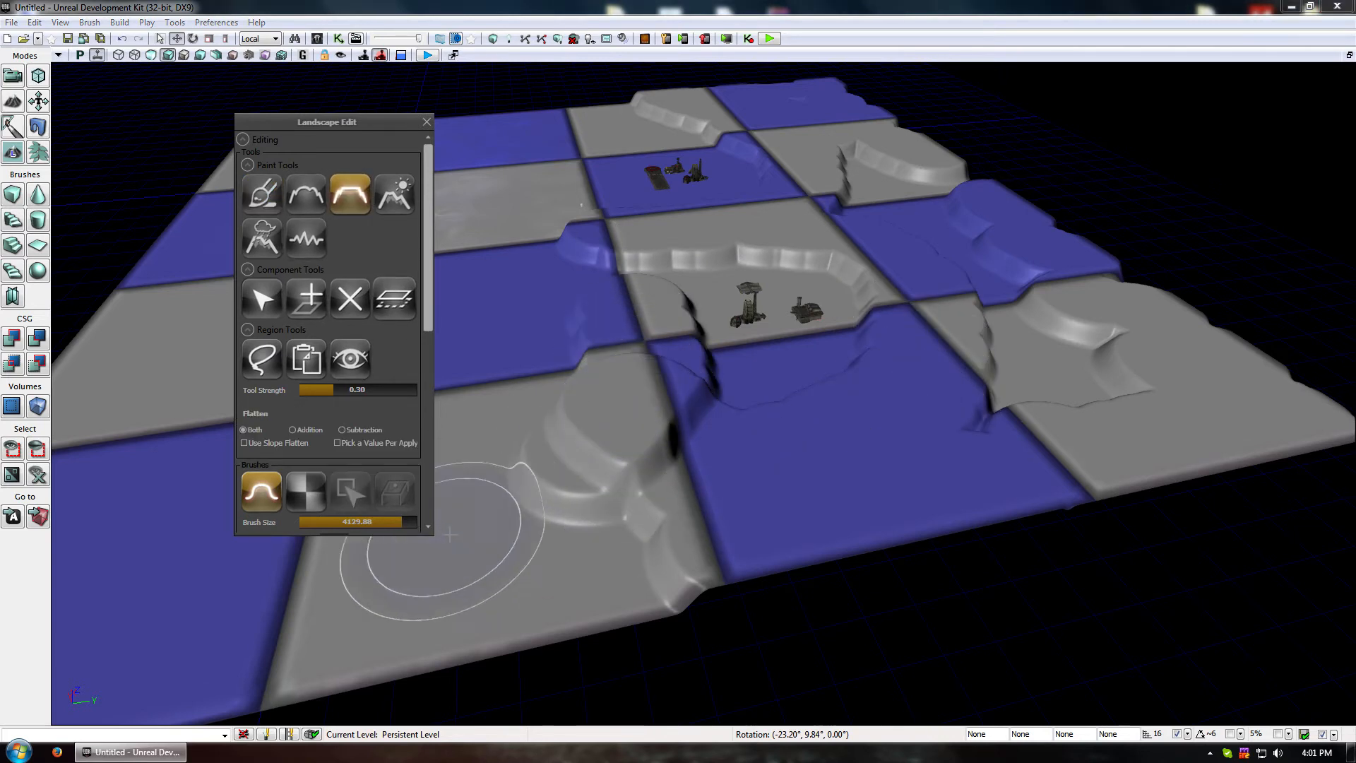
{"action": "mouse_move", "coordinate": [526, 526]}
{"action": "left_mouse_down", "text": "ctrl"}
{"action": "mouse_move", "coordinate": [650, 400]}
{"action": "mouse_move", "coordinate": [634, 318]}
{"action": "mouse_move", "coordinate": [554, 403]}
{"action": "mouse_move", "coordinate": [544, 342]}
{"action": "left_mouse_up", "text": "ctrl"}
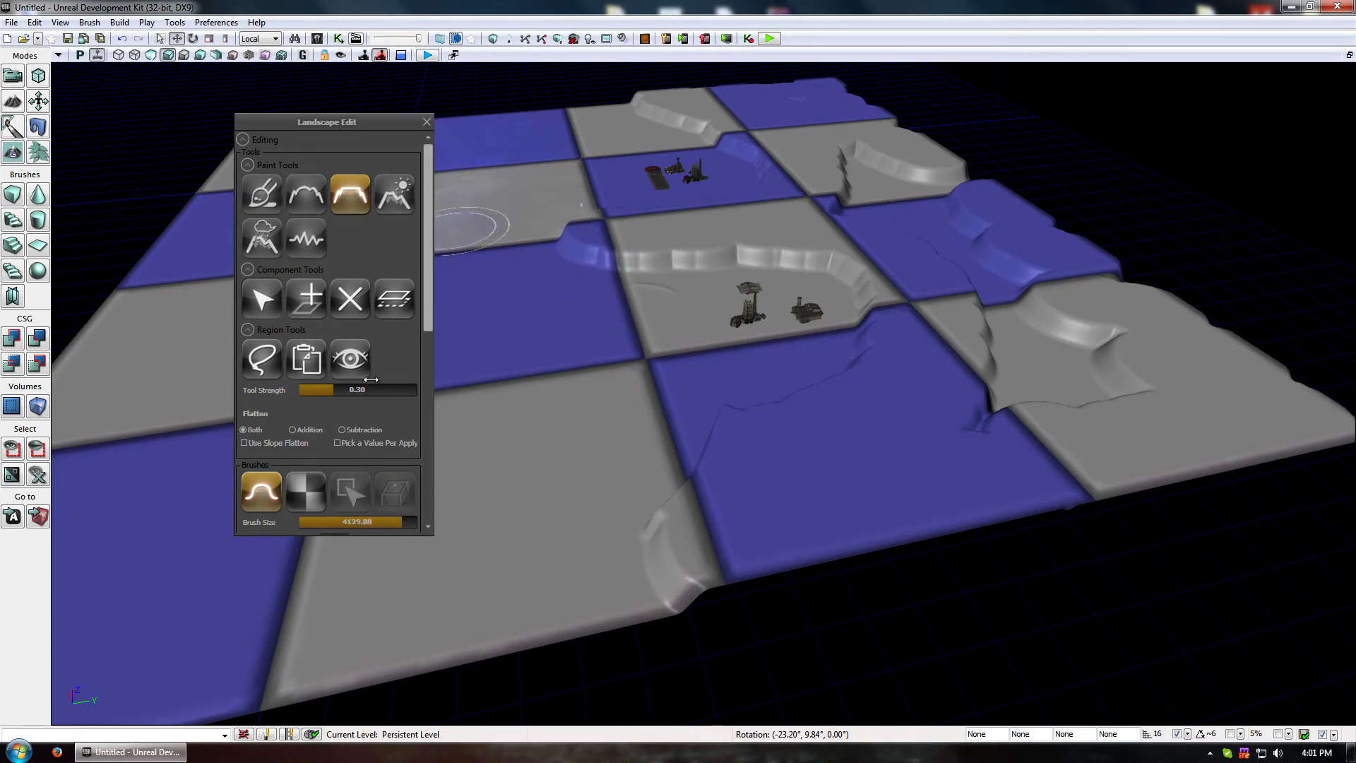
{"action": "mouse_move", "coordinate": [604, 298]}
{"action": "left_mouse_down"}
{"action": "mouse_move", "coordinate": [544, 190]}
{"action": "mouse_move", "coordinate": [692, 219]}
{"action": "mouse_move", "coordinate": [593, 403]}
{"action": "left_mouse_up"}
Extend the raised plateau in front of the GDI base with the Flatten tool at strength 0.28, a smaller brush and zero falloff
{"action": "right_click_drag", "start_coordinate": [734, 406], "coordinate": [706, 405]}
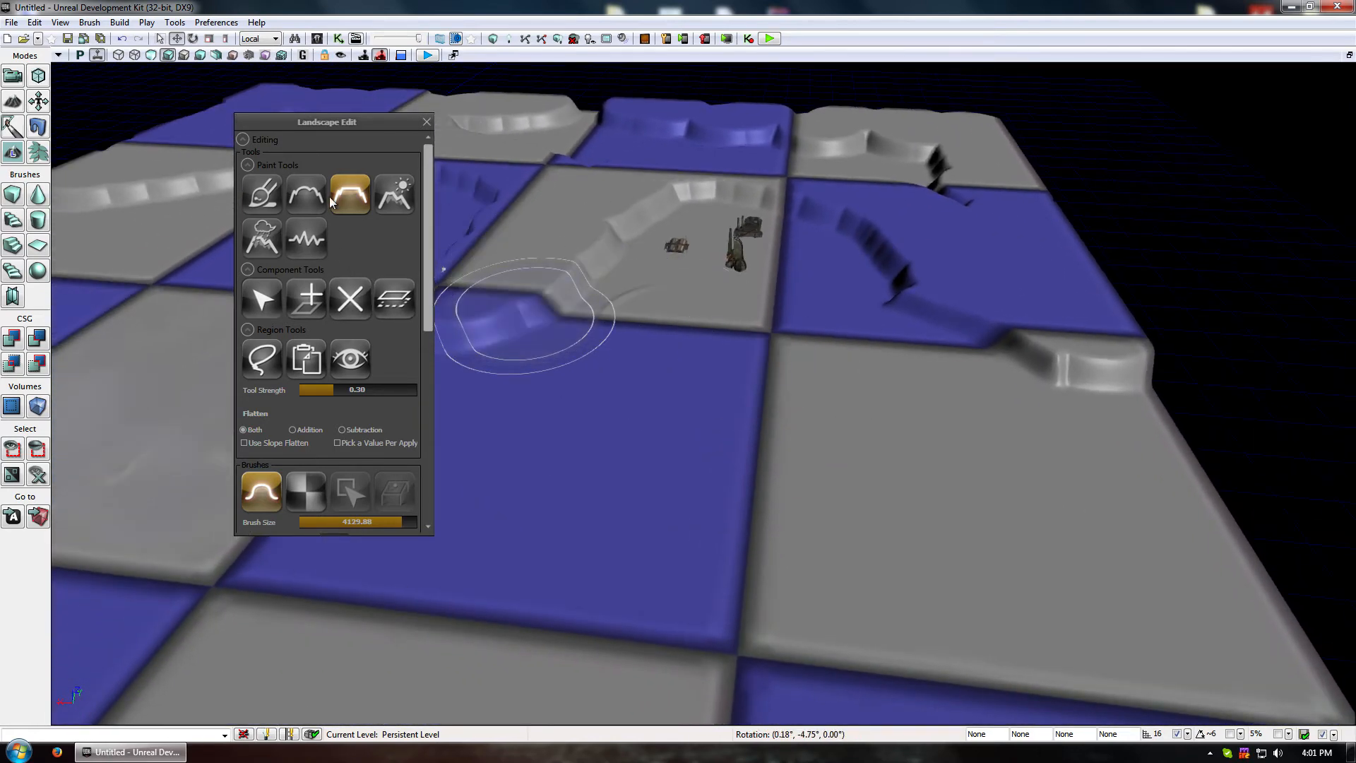
{"action": "left_click", "coordinate": [332, 388]}
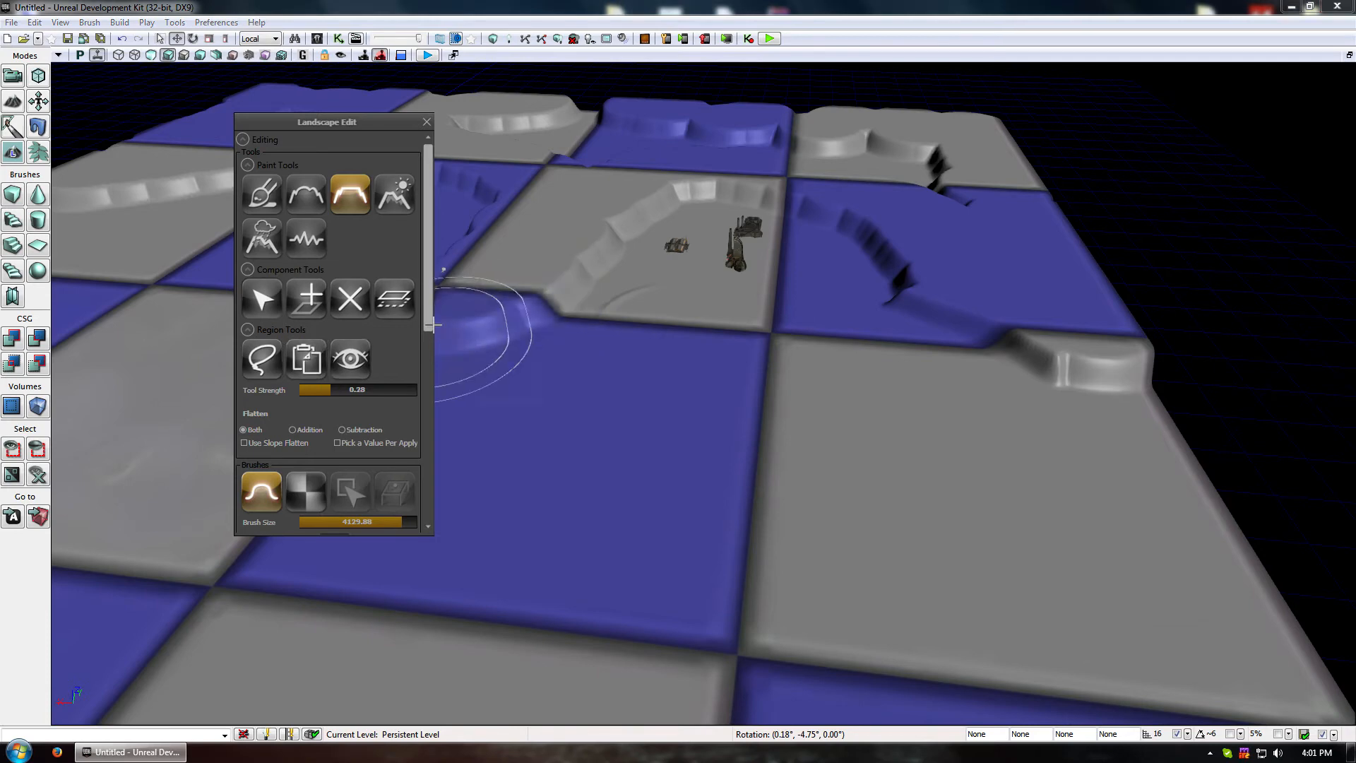
{"action": "left_click_drag", "start_coordinate": [428, 324], "coordinate": [429, 370]}
{"action": "left_click_drag", "start_coordinate": [397, 429], "coordinate": [276, 442]}
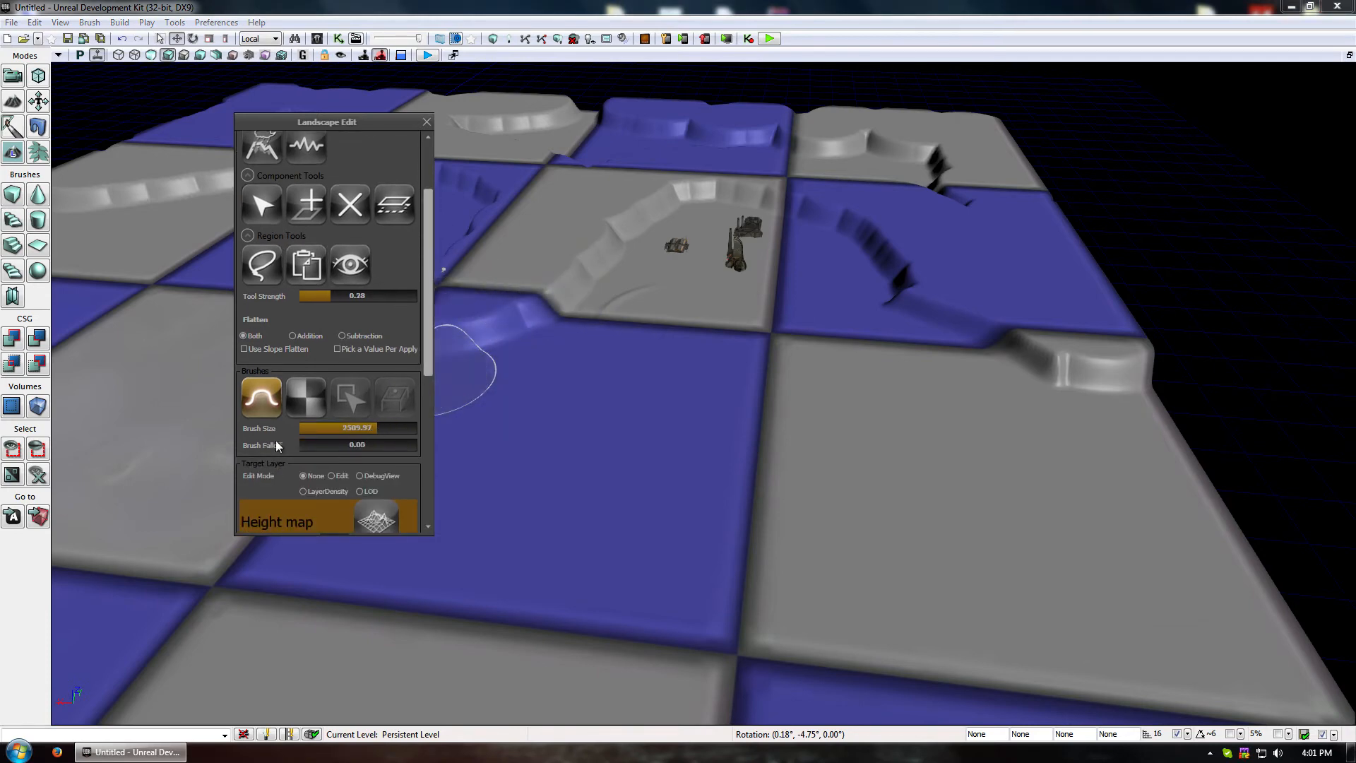
{"action": "middle_click_drag", "start_coordinate": [650, 478], "coordinate": [637, 514]}
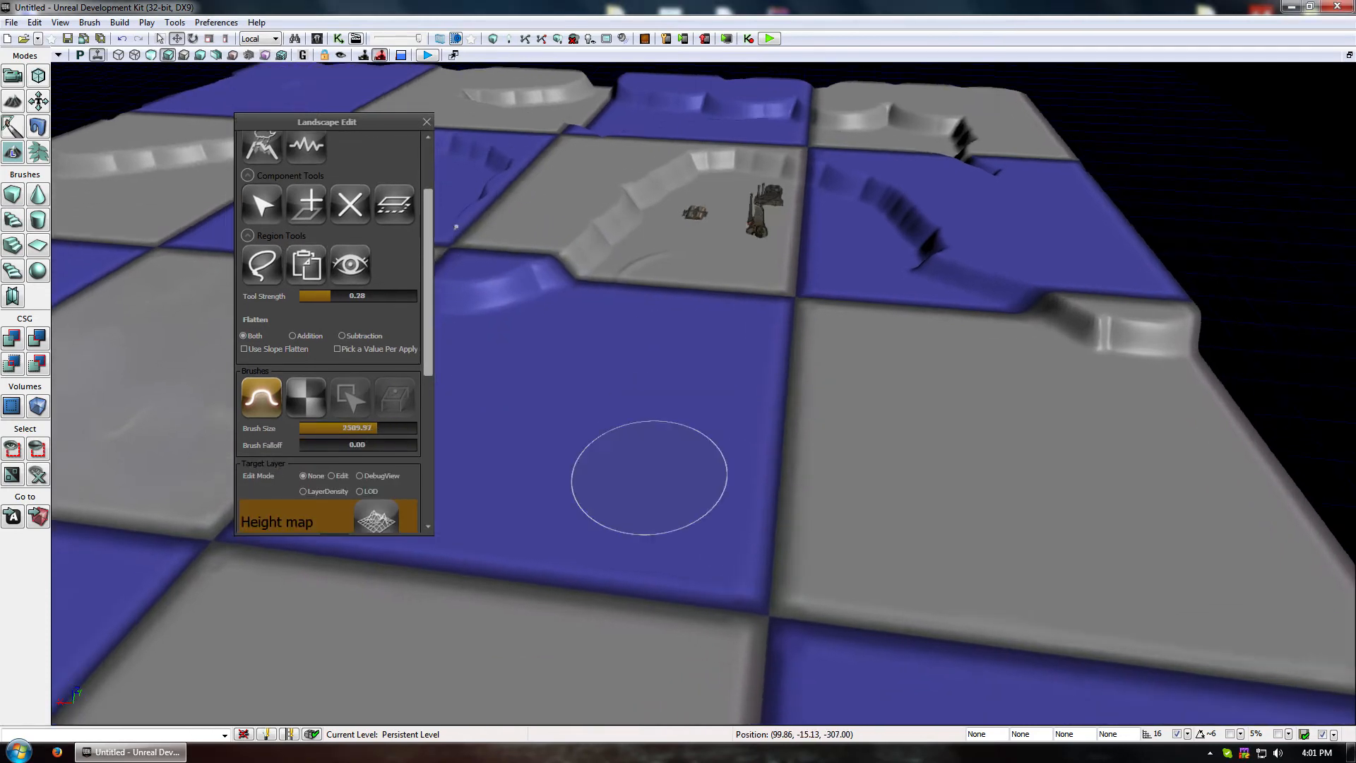
{"action": "left_click_drag", "start_coordinate": [649, 479], "coordinate": [466, 394]}
{"action": "right_click_drag", "start_coordinate": [721, 388], "coordinate": [726, 99]}
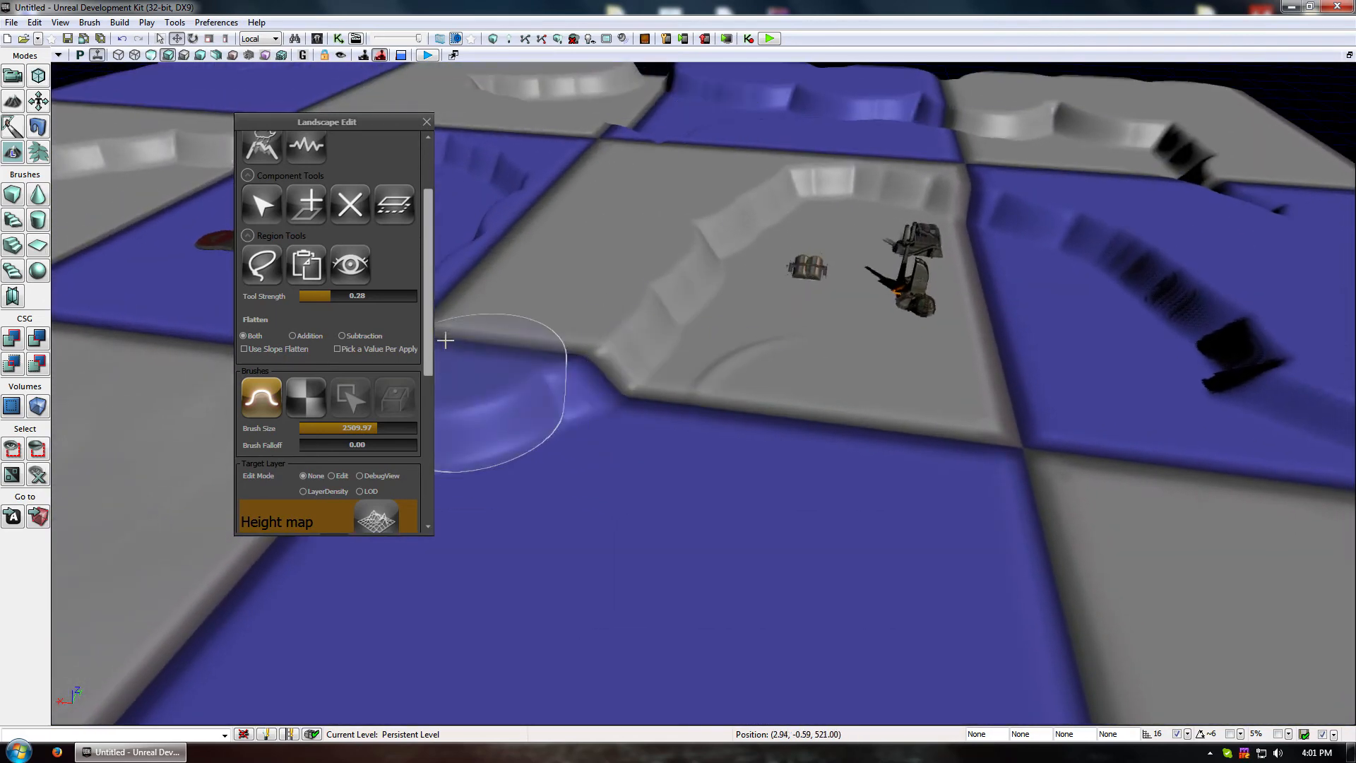
{"action": "left_click_drag", "start_coordinate": [427, 339], "coordinate": [428, 302]}
{"action": "mouse_move", "coordinate": [692, 336]}
{"action": "left_mouse_down"}
{"action": "mouse_move", "coordinate": [731, 337]}
{"action": "mouse_move", "coordinate": [640, 376]}
{"action": "mouse_move", "coordinate": [753, 376]}
{"action": "mouse_move", "coordinate": [781, 428]}
{"action": "mouse_move", "coordinate": [646, 395]}
{"action": "mouse_move", "coordinate": [741, 423]}
{"action": "mouse_move", "coordinate": [799, 388]}
{"action": "mouse_move", "coordinate": [659, 318]}
{"action": "mouse_move", "coordinate": [684, 203]}
{"action": "mouse_move", "coordinate": [963, 149]}
{"action": "mouse_move", "coordinate": [1155, 271]}
{"action": "mouse_move", "coordinate": [1032, 399]}
{"action": "mouse_move", "coordinate": [750, 428]}
{"action": "mouse_move", "coordinate": [720, 519]}
{"action": "mouse_move", "coordinate": [626, 621]}
{"action": "left_mouse_up"}
{"action": "right_click_drag", "start_coordinate": [627, 621], "coordinate": [815, 379]}
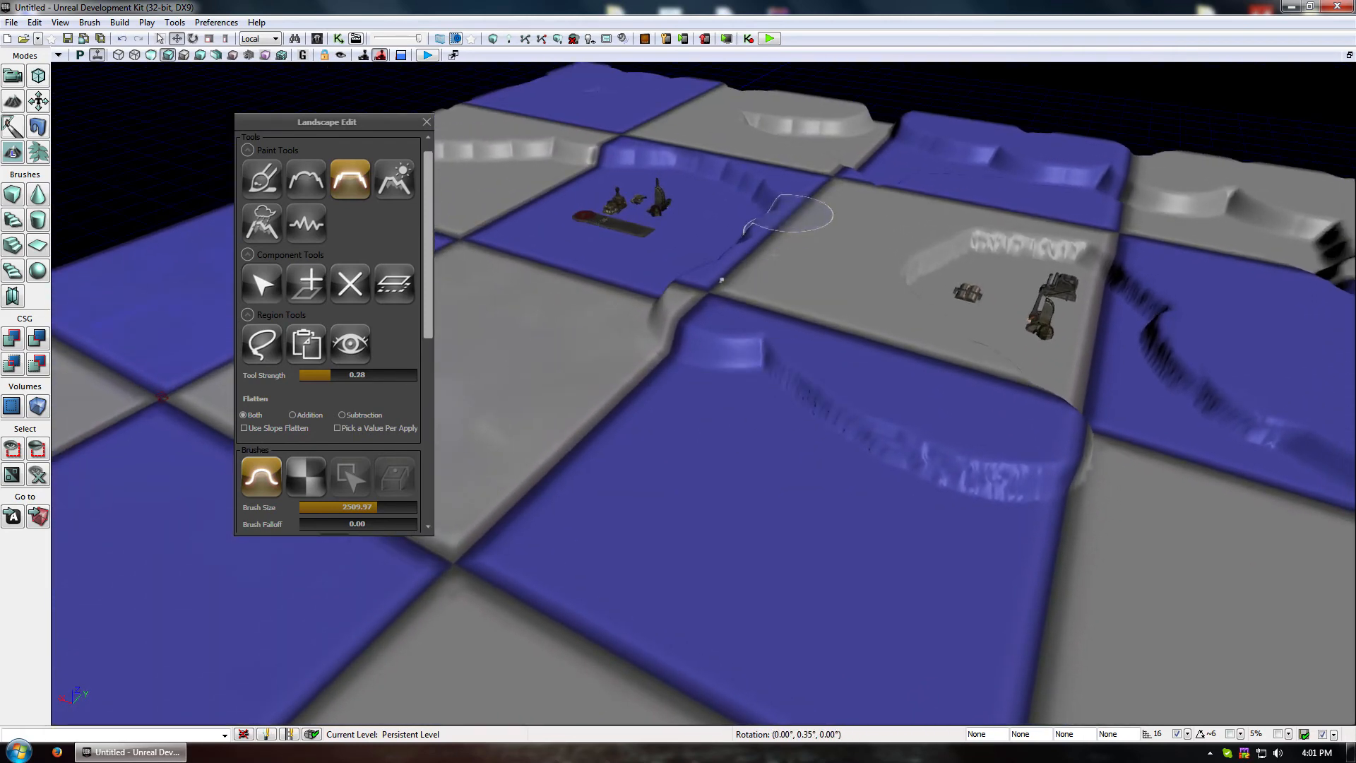
Extend the flattened plateau along the quadrants bordering the Nod base and across the quadrant in front of the GDI base
{"action": "right_click_drag", "start_coordinate": [775, 263], "coordinate": [802, 408]}
{"action": "left_click_drag", "start_coordinate": [802, 408], "coordinate": [911, 339]}
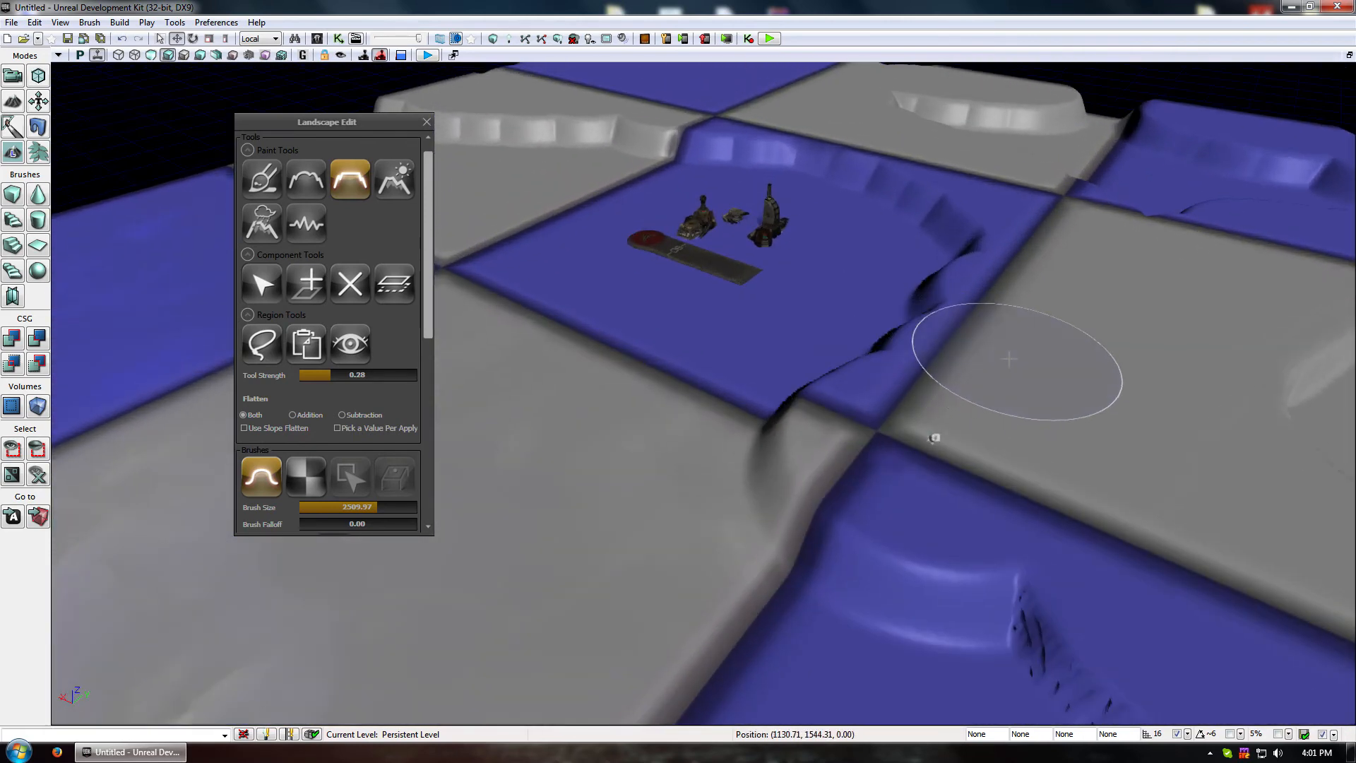
{"action": "mouse_move", "coordinate": [813, 448]}
{"action": "left_mouse_down", "text": "ctrl"}
{"action": "mouse_move", "coordinate": [612, 428]}
{"action": "mouse_move", "coordinate": [773, 454]}
{"action": "mouse_move", "coordinate": [592, 404]}
{"action": "mouse_move", "coordinate": [791, 458]}
{"action": "left_mouse_up", "text": "ctrl"}
{"action": "right_click_drag", "start_coordinate": [791, 458], "coordinate": [736, 441]}
{"action": "mouse_move", "coordinate": [798, 535]}
{"action": "left_mouse_down", "text": "ctrl"}
{"action": "mouse_move", "coordinate": [709, 442]}
{"action": "mouse_move", "coordinate": [811, 506]}
{"action": "left_mouse_up", "text": "ctrl"}
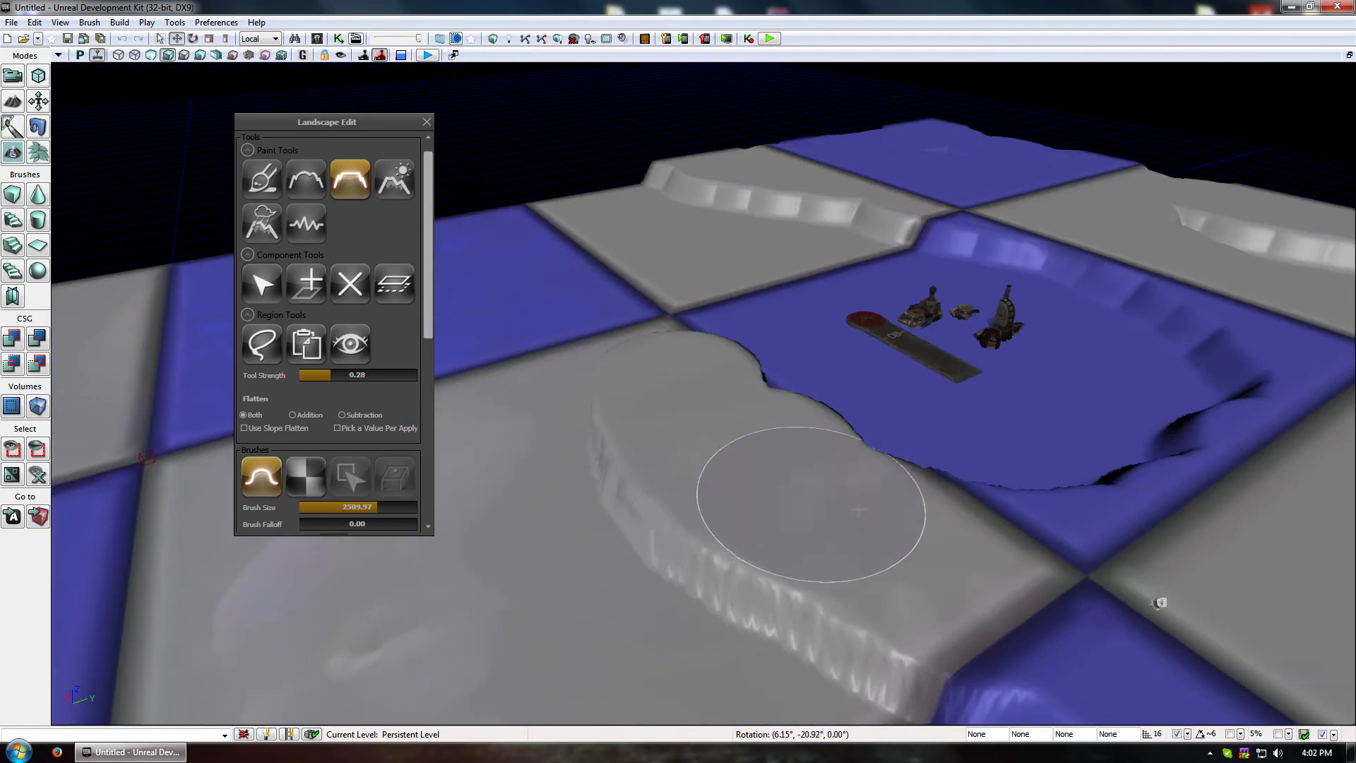
{"action": "mouse_move", "coordinate": [708, 200]}
{"action": "left_mouse_down", "text": "ctrl"}
{"action": "mouse_move", "coordinate": [912, 212]}
{"action": "mouse_move", "coordinate": [791, 226]}
{"action": "mouse_move", "coordinate": [714, 191]}
{"action": "mouse_move", "coordinate": [687, 203]}
{"action": "mouse_move", "coordinate": [621, 162]}
{"action": "mouse_move", "coordinate": [571, 182]}
{"action": "left_mouse_up", "text": "ctrl"}
{"action": "mouse_move", "coordinate": [735, 266]}
{"action": "left_mouse_down"}
{"action": "mouse_move", "coordinate": [702, 485]}
{"action": "mouse_move", "coordinate": [747, 650]}
{"action": "mouse_move", "coordinate": [727, 581]}
{"action": "left_mouse_up"}
{"action": "right_click_drag", "start_coordinate": [727, 581], "coordinate": [728, 625]}
{"action": "mouse_move", "coordinate": [961, 450]}
{"action": "left_mouse_down", "text": "ctrl"}
{"action": "mouse_move", "coordinate": [1008, 480]}
{"action": "mouse_move", "coordinate": [963, 621]}
{"action": "mouse_move", "coordinate": [1084, 551]}
{"action": "mouse_move", "coordinate": [1075, 590]}
{"action": "mouse_move", "coordinate": [1029, 560]}
{"action": "mouse_move", "coordinate": [1063, 648]}
{"action": "mouse_move", "coordinate": [1146, 642]}
{"action": "left_mouse_up", "text": "ctrl"}
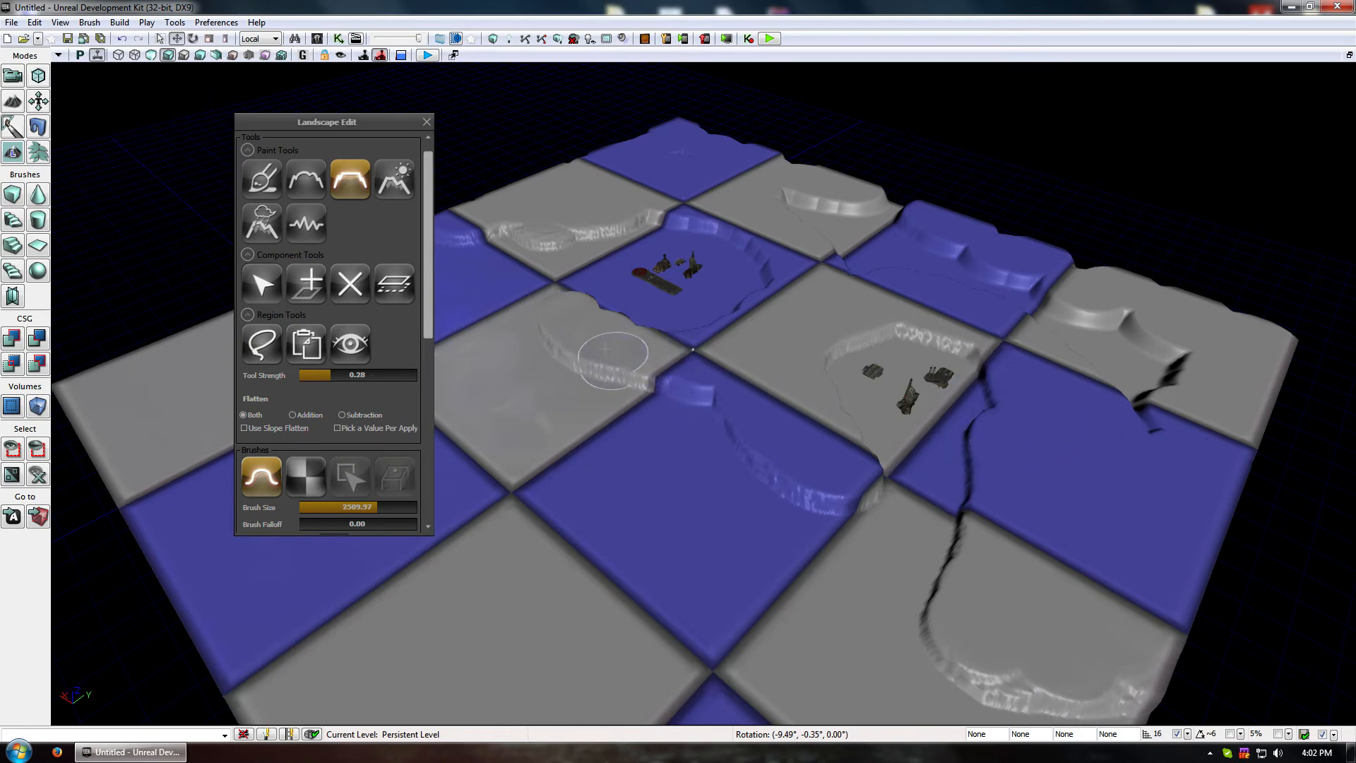
Reshape the cliff line across the two quadrants in front of the bases with Flatten strokes
{"action": "left_click_drag", "start_coordinate": [614, 361], "coordinate": [757, 424], "text": "ctrl"}
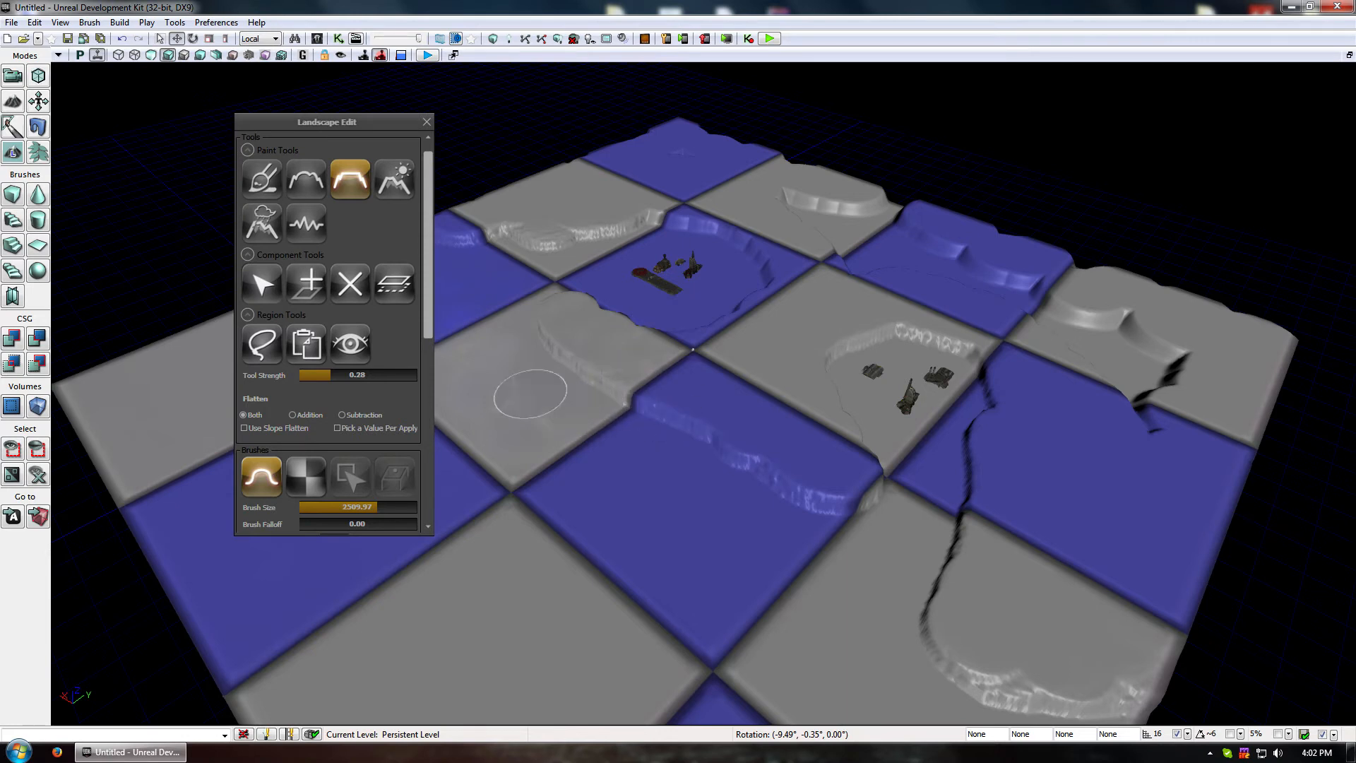
{"action": "left_click_drag", "start_coordinate": [569, 368], "coordinate": [828, 553], "text": "ctrl"}
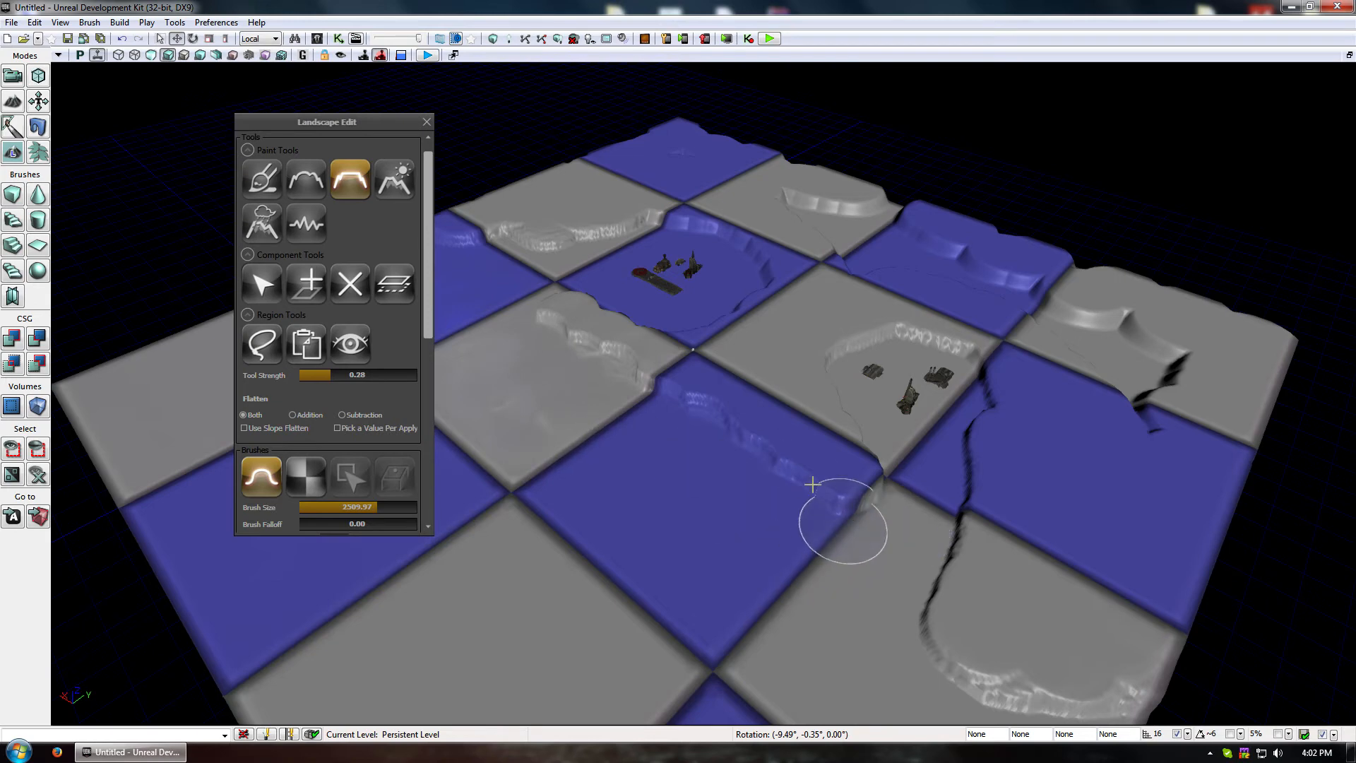
{"action": "left_click_drag", "start_coordinate": [855, 303], "coordinate": [763, 320]}
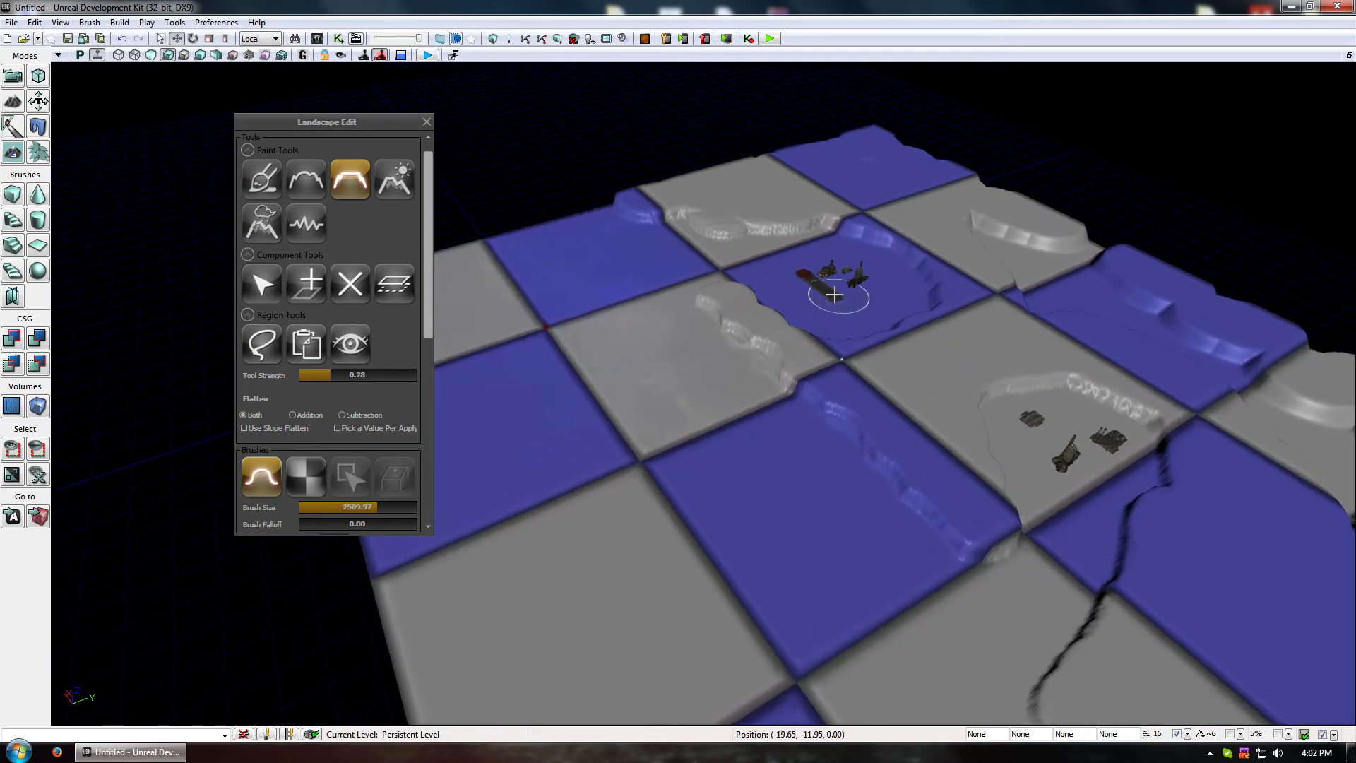
{"action": "right_click_drag", "start_coordinate": [834, 294], "coordinate": [852, 380]}
Lower the landscape's outer edge beside the Nod side with the Paint tool, and flatten a low strip through the outer quadrants
{"action": "left_click", "coordinate": [262, 178]}
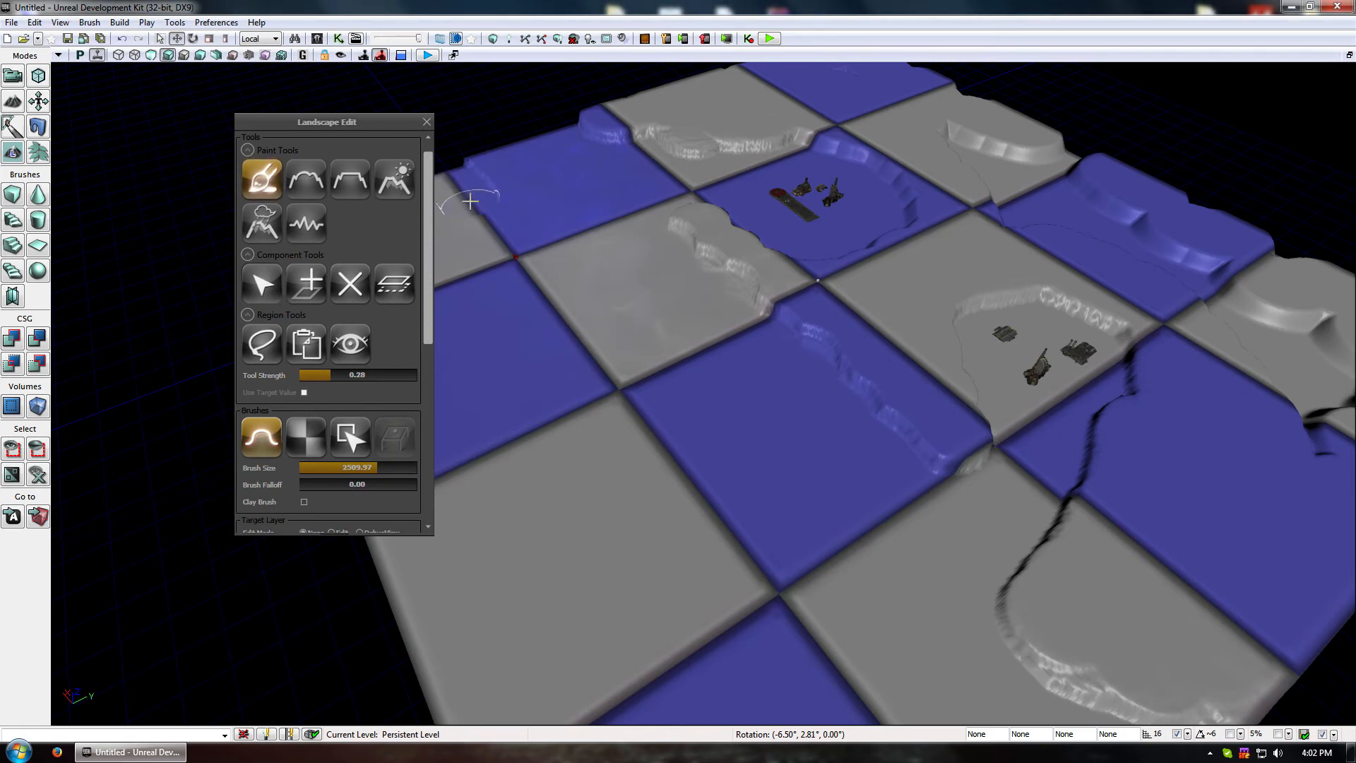
{"action": "left_click", "coordinate": [336, 185]}
{"action": "right_click_drag", "start_coordinate": [605, 258], "coordinate": [569, 226]}
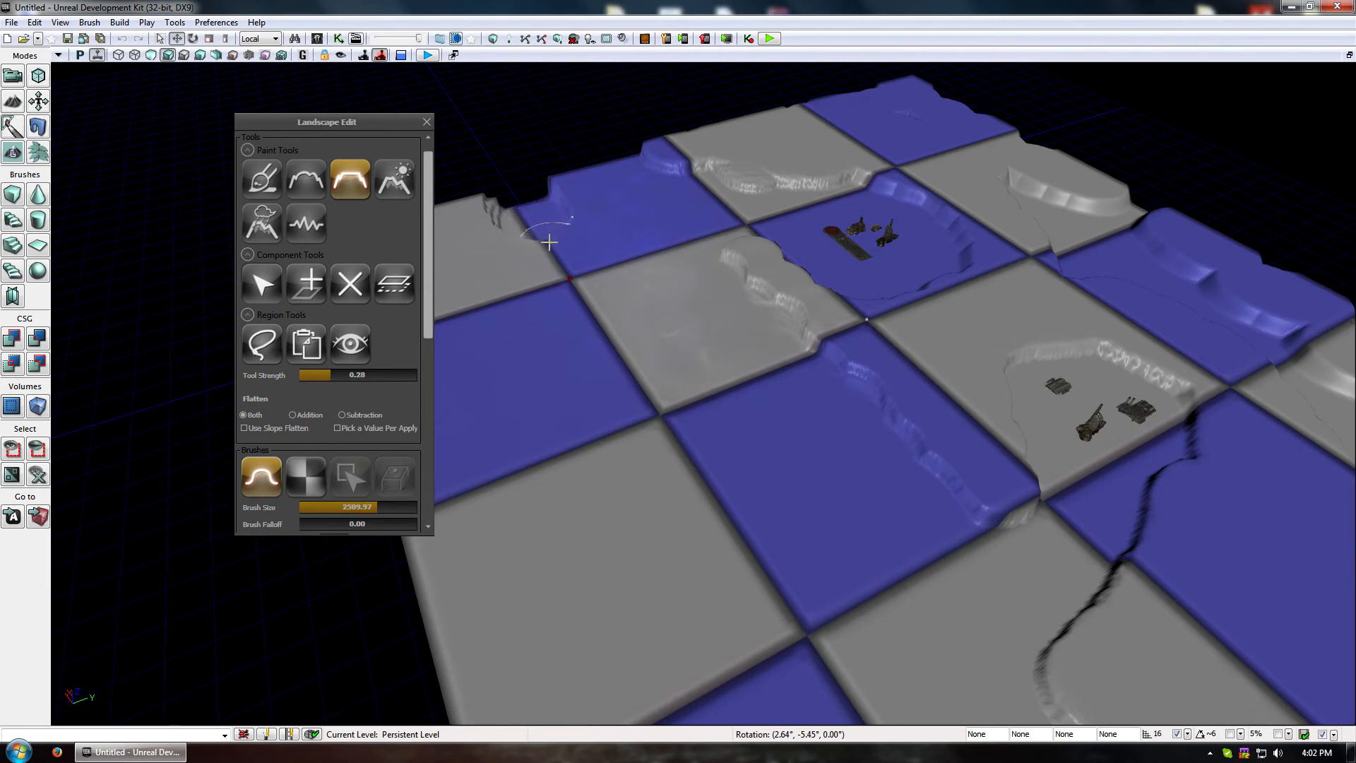
{"action": "mouse_move", "coordinate": [549, 243]}
{"action": "left_mouse_down"}
{"action": "mouse_move", "coordinate": [618, 468]}
{"action": "mouse_move", "coordinate": [654, 539]}
{"action": "mouse_move", "coordinate": [573, 339]}
{"action": "mouse_move", "coordinate": [672, 539]}
{"action": "mouse_move", "coordinate": [687, 648]}
{"action": "mouse_move", "coordinate": [651, 642]}
{"action": "mouse_move", "coordinate": [549, 353]}
{"action": "mouse_move", "coordinate": [553, 311]}
{"action": "left_mouse_up"}
{"action": "mouse_move", "coordinate": [554, 311]}
{"action": "left_mouse_down"}
{"action": "mouse_move", "coordinate": [607, 424]}
{"action": "mouse_move", "coordinate": [787, 551]}
{"action": "mouse_move", "coordinate": [749, 541]}
{"action": "mouse_move", "coordinate": [678, 466]}
{"action": "mouse_move", "coordinate": [801, 512]}
{"action": "mouse_move", "coordinate": [628, 433]}
{"action": "left_mouse_up"}
Widen the flattened low strip on the Nod side and cut a rounded notch into the plateau edge near the GDI base
{"action": "mouse_move", "coordinate": [489, 178]}
{"action": "left_mouse_down"}
{"action": "mouse_move", "coordinate": [510, 305]}
{"action": "mouse_move", "coordinate": [514, 212]}
{"action": "mouse_move", "coordinate": [480, 187]}
{"action": "mouse_move", "coordinate": [550, 172]}
{"action": "left_mouse_up"}
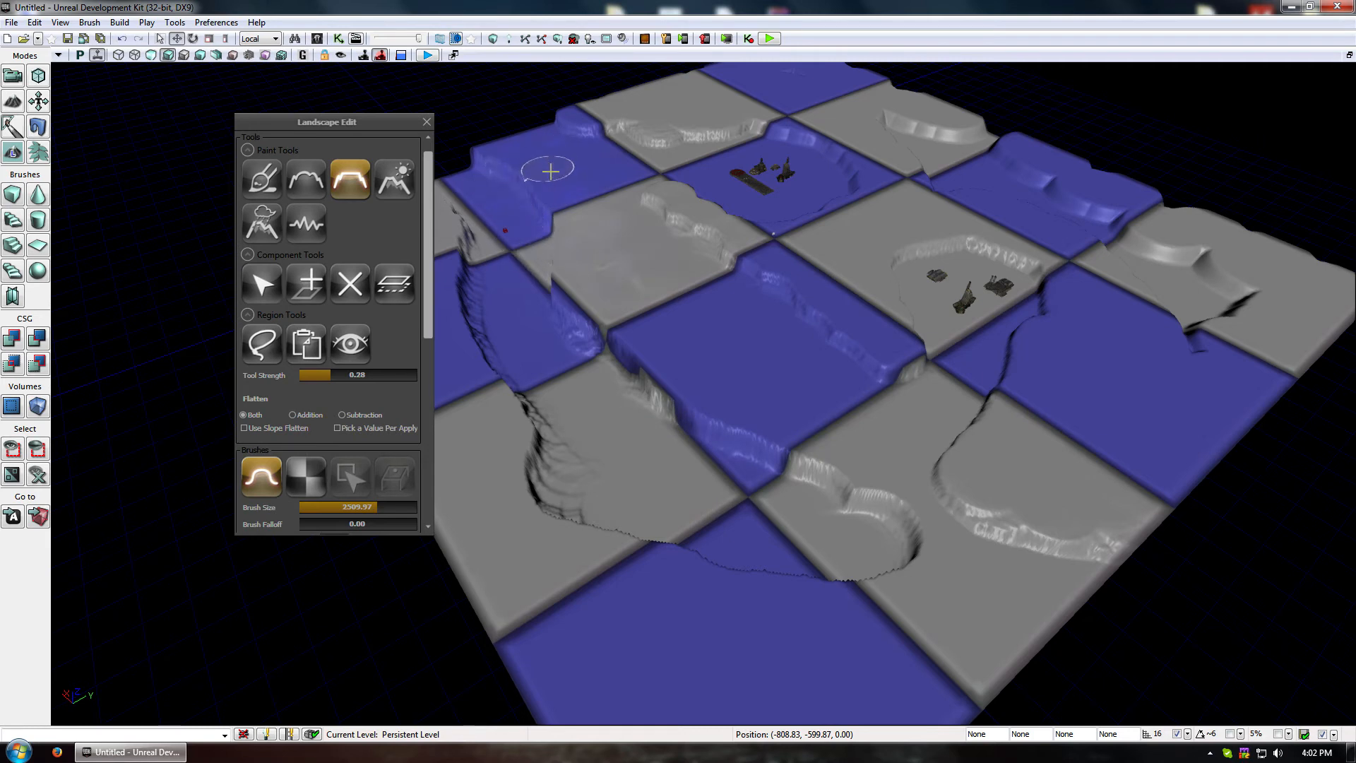
{"action": "mouse_move", "coordinate": [552, 232]}
{"action": "left_mouse_down"}
{"action": "mouse_move", "coordinate": [548, 133]}
{"action": "mouse_move", "coordinate": [576, 152]}
{"action": "left_mouse_up"}
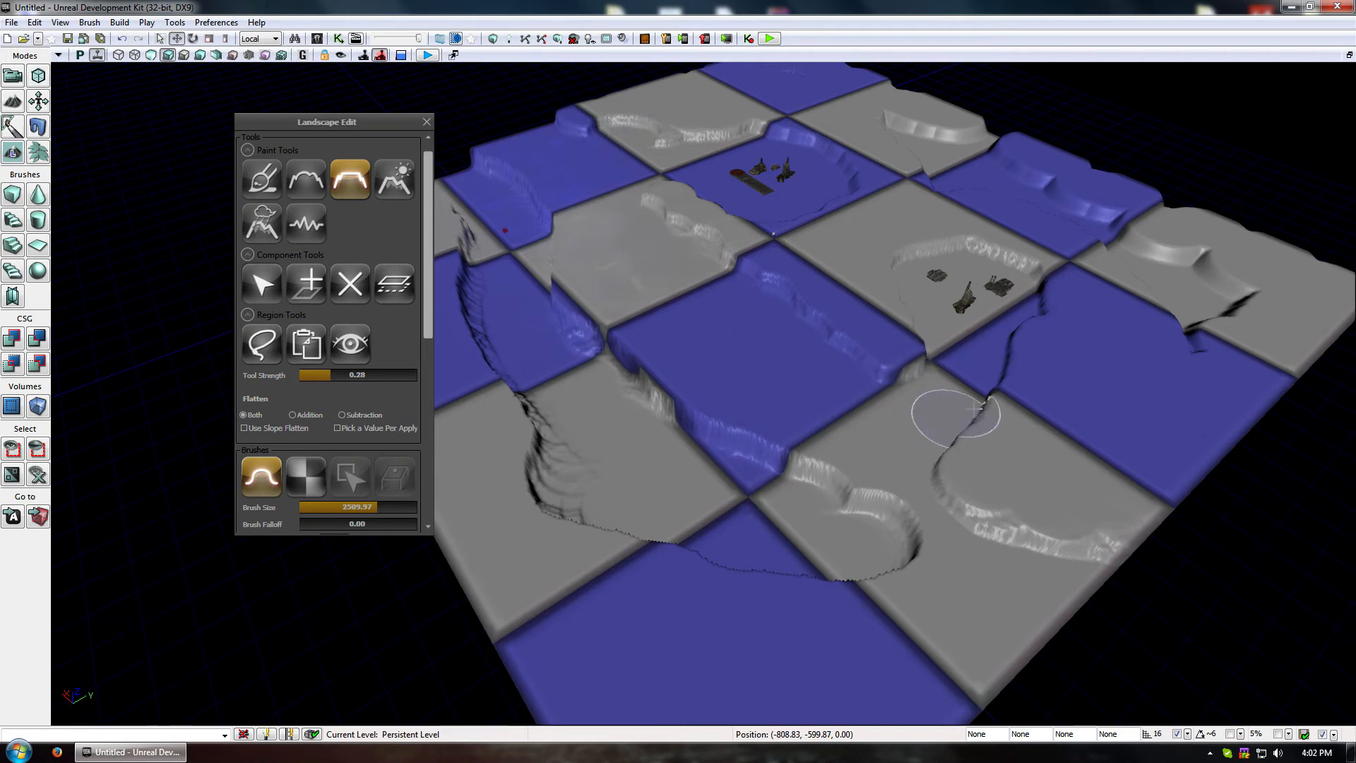
{"action": "left_click_drag", "start_coordinate": [943, 441], "coordinate": [965, 445]}
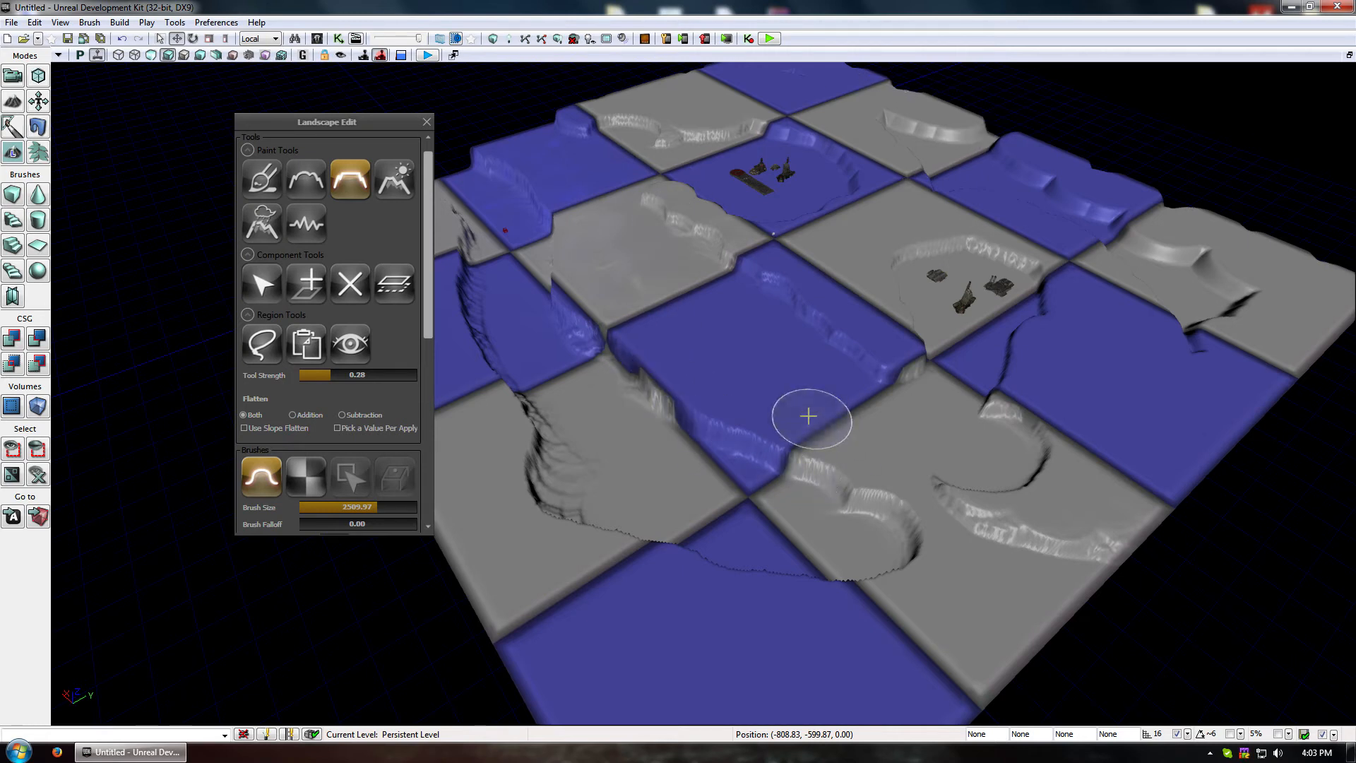
Level the outermost row of quadrants down to the low strip with the Flatten tool at brush size 8192
{"action": "mouse_move", "coordinate": [634, 339]}
{"action": "right_mouse_down"}
{"action": "mouse_move", "coordinate": [609, 340]}
{"action": "mouse_move", "coordinate": [621, 338]}
{"action": "right_mouse_up"}
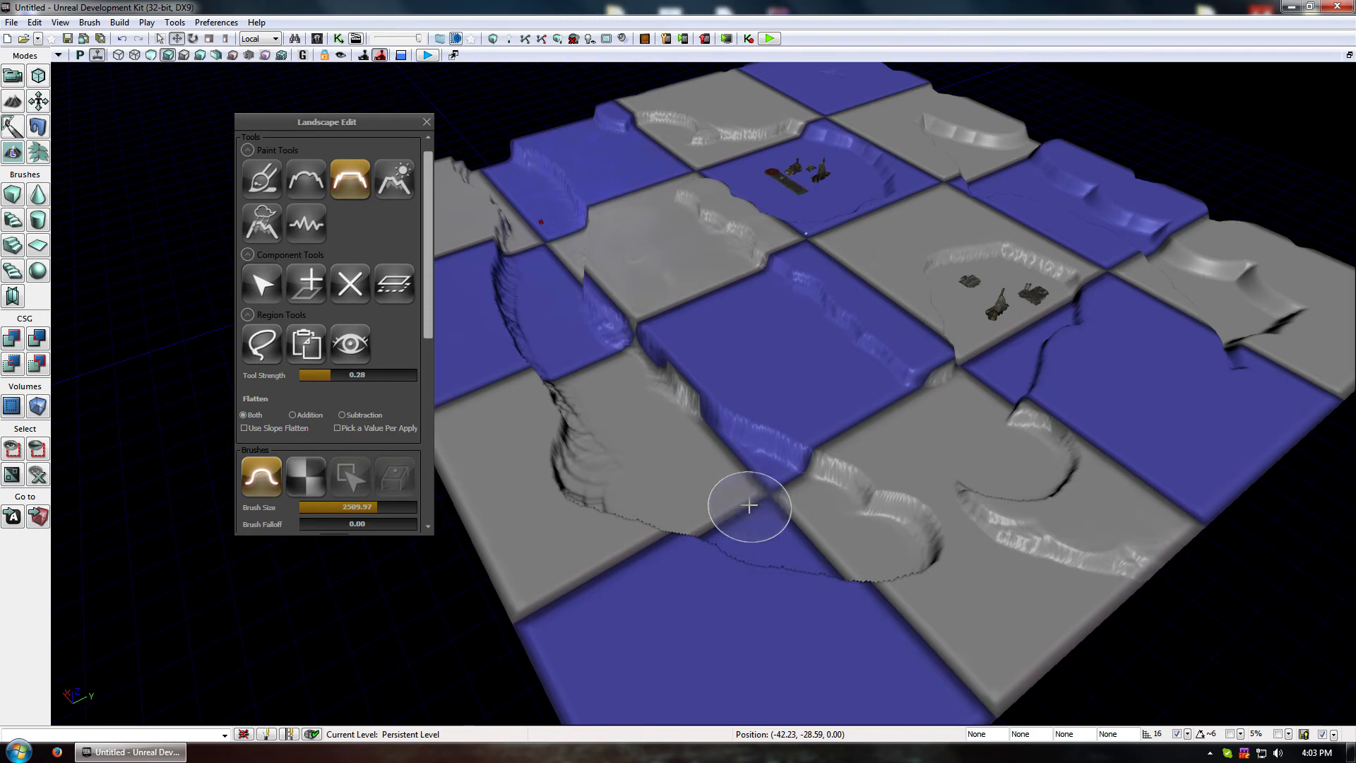
{"action": "right_click_drag", "start_coordinate": [581, 344], "coordinate": [538, 345]}
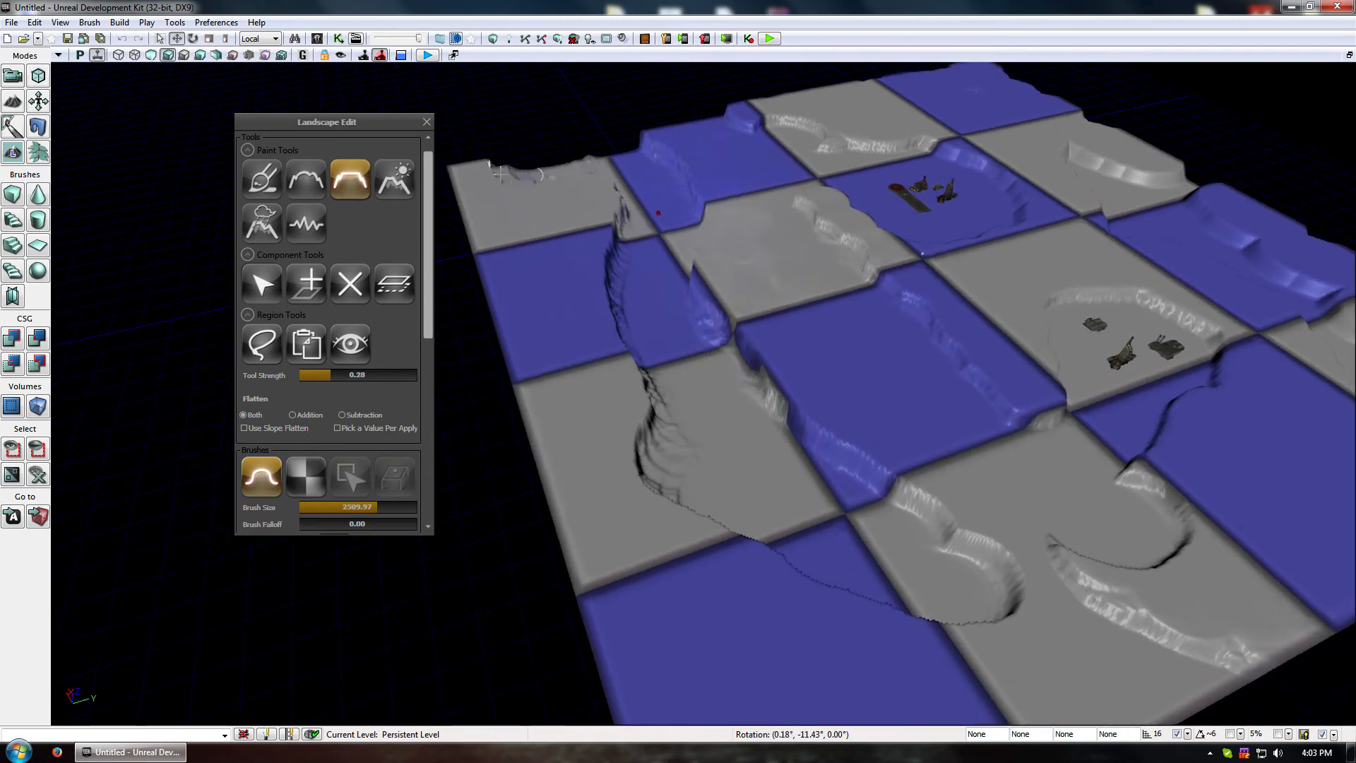
{"action": "left_click_drag", "start_coordinate": [386, 507], "coordinate": [417, 507]}
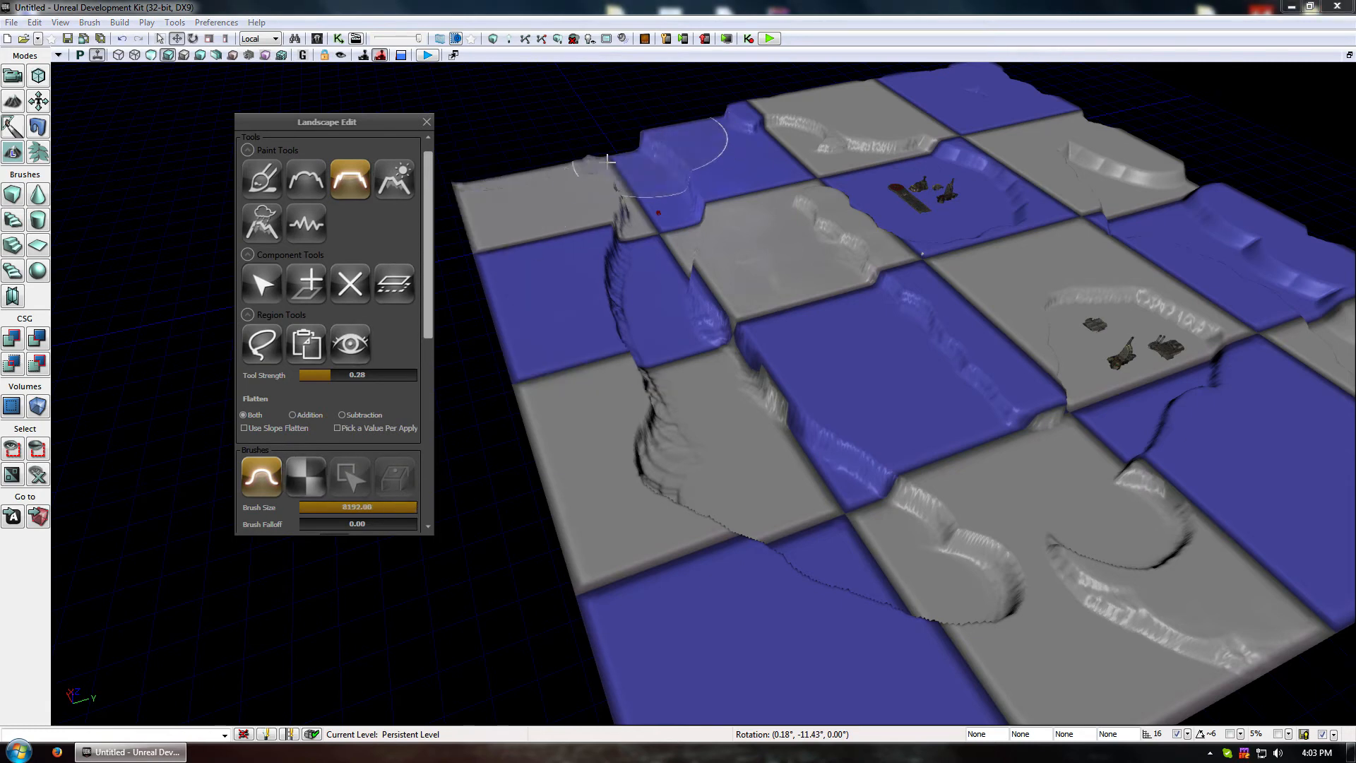
{"action": "mouse_move", "coordinate": [561, 191]}
{"action": "left_mouse_down"}
{"action": "mouse_move", "coordinate": [540, 219]}
{"action": "mouse_move", "coordinate": [545, 266]}
{"action": "mouse_move", "coordinate": [657, 661]}
{"action": "mouse_move", "coordinate": [834, 749]}
{"action": "mouse_move", "coordinate": [770, 724]}
{"action": "mouse_move", "coordinate": [947, 756]}
{"action": "mouse_move", "coordinate": [918, 750]}
{"action": "left_mouse_up"}
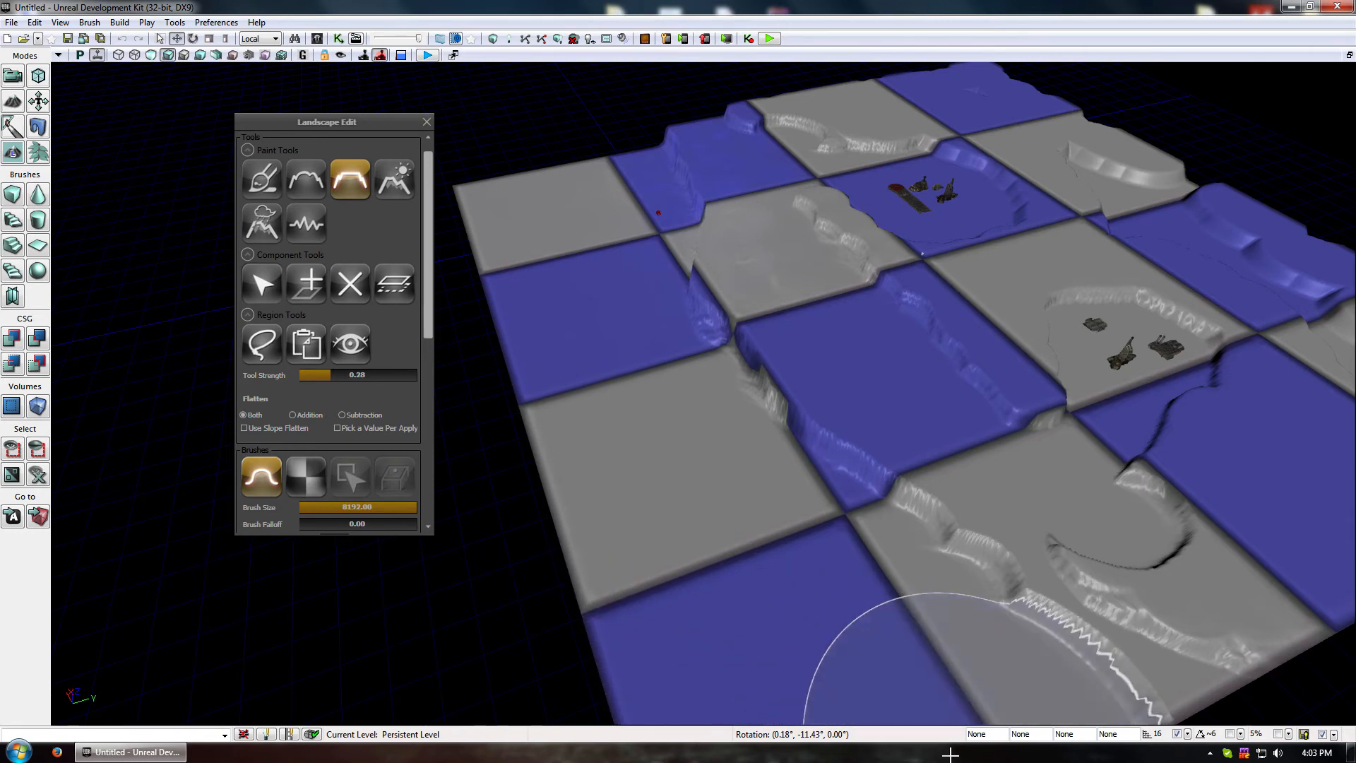
Sink the outer corner quadrant with the Paint tool, and flatten this second, lower terrace along the whole outer row
{"action": "left_click", "coordinate": [271, 181]}
{"action": "left_click", "coordinate": [481, 205], "text": "ctrl"}
{"action": "left_click_drag", "start_coordinate": [481, 205], "coordinate": [491, 209], "text": "ctrl"}
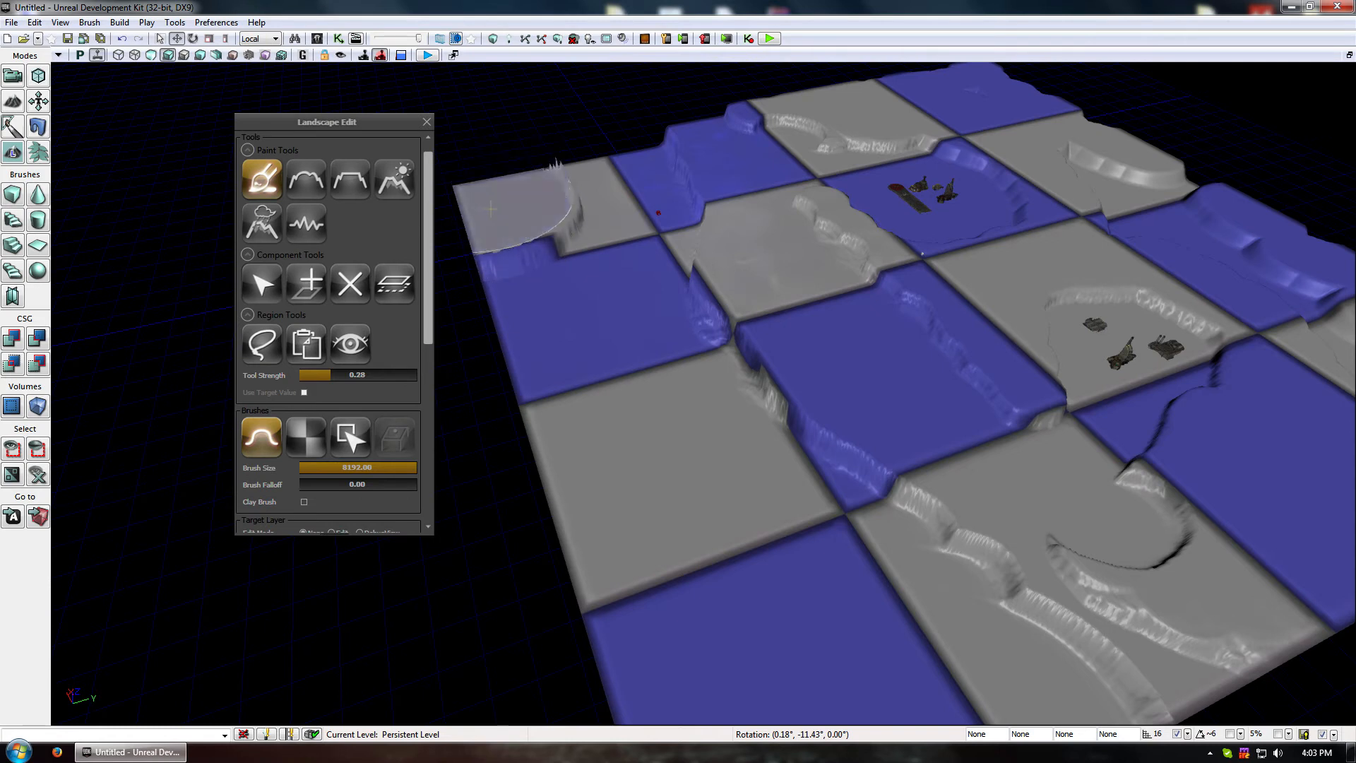
{"action": "left_click", "coordinate": [349, 178]}
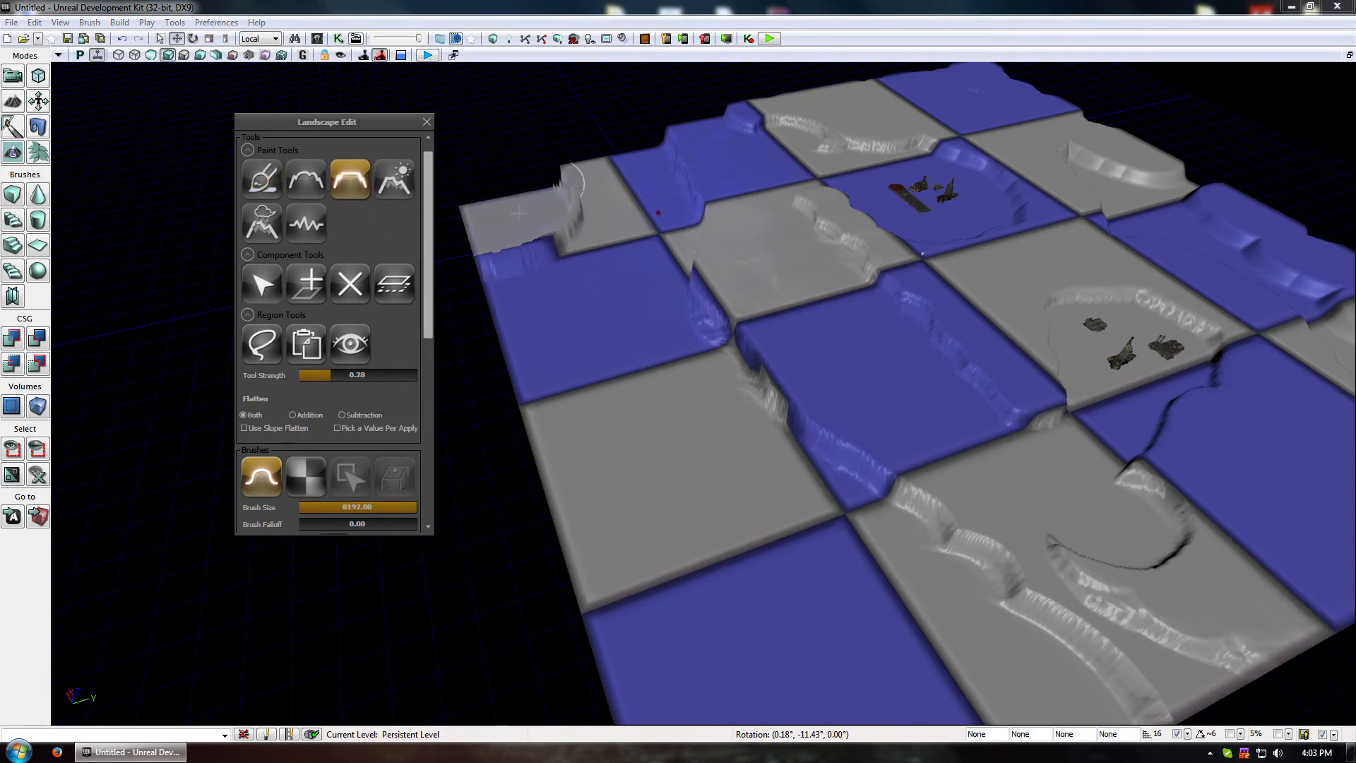
{"action": "left_click_drag", "start_coordinate": [492, 231], "coordinate": [509, 299], "text": "ctrl"}
{"action": "mouse_move", "coordinate": [492, 226]}
{"action": "left_mouse_down", "text": "ctrl"}
{"action": "mouse_move", "coordinate": [530, 396]}
{"action": "mouse_move", "coordinate": [608, 607]}
{"action": "mouse_move", "coordinate": [754, 738]}
{"action": "left_mouse_up", "text": "ctrl"}
{"action": "right_click_drag", "start_coordinate": [671, 586], "coordinate": [820, 593]}
{"action": "left_click_drag", "start_coordinate": [603, 594], "coordinate": [635, 669], "text": "ctrl"}
{"action": "right_click_drag", "start_coordinate": [636, 669], "coordinate": [488, 680]}
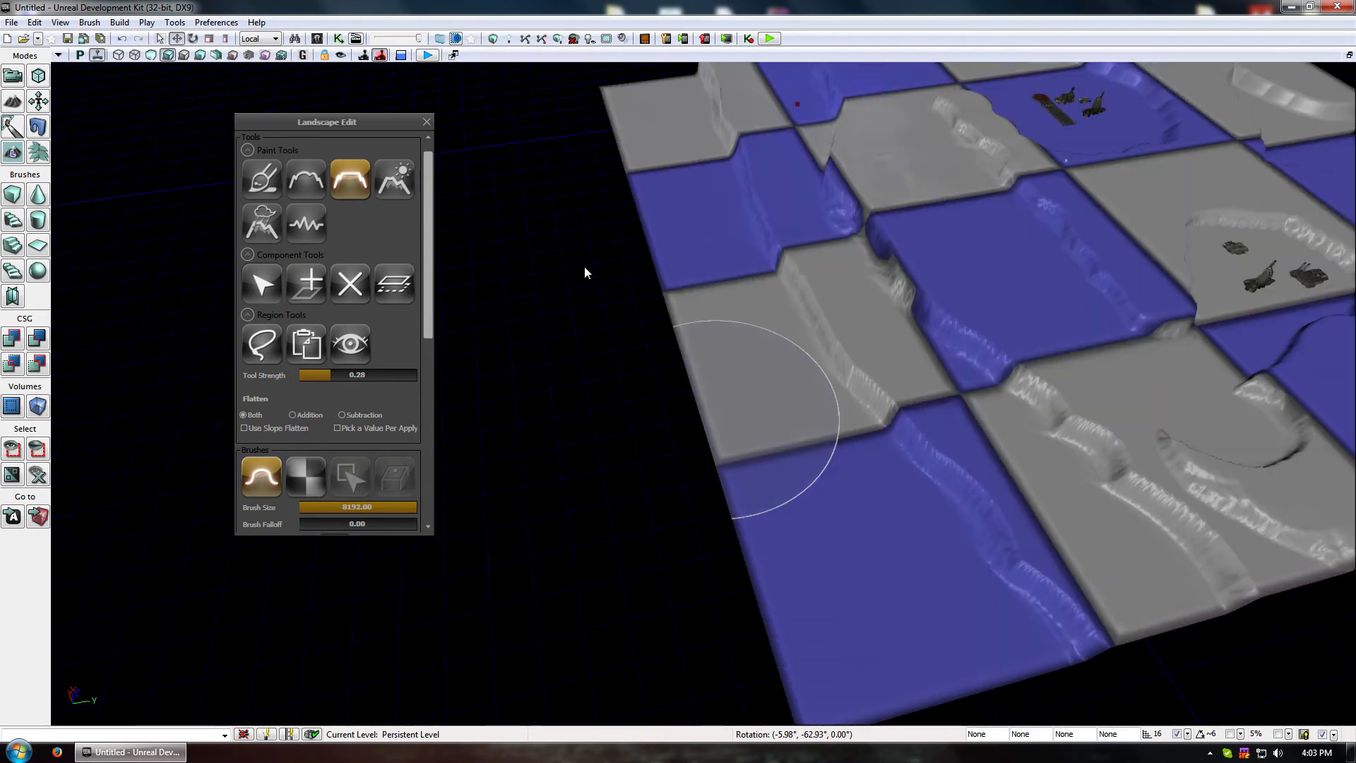
Smooth the jagged terrace cliffs in the outer quadrants with the Smooth tool at brush size 1133.93
{"action": "right_click_drag", "start_coordinate": [700, 632], "coordinate": [791, 533]}
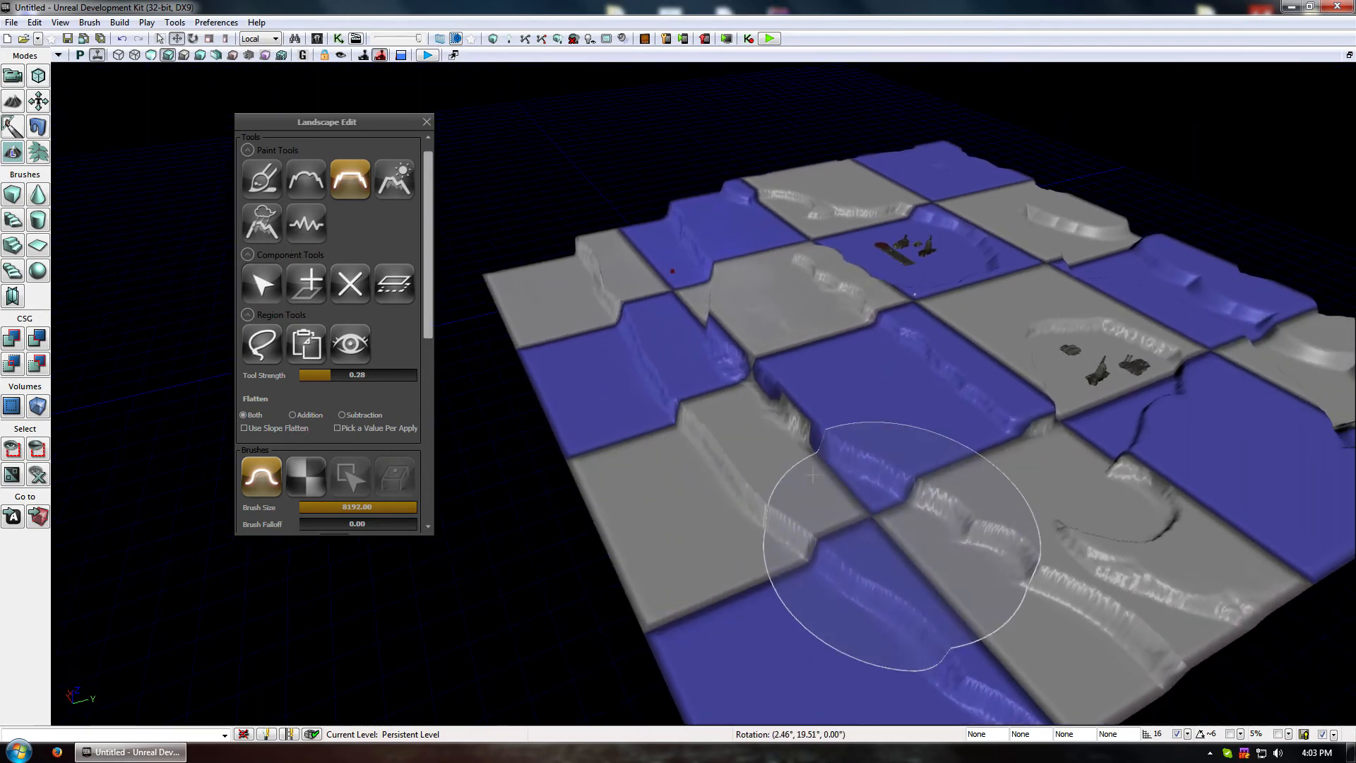
{"action": "left_click", "coordinate": [304, 177]}
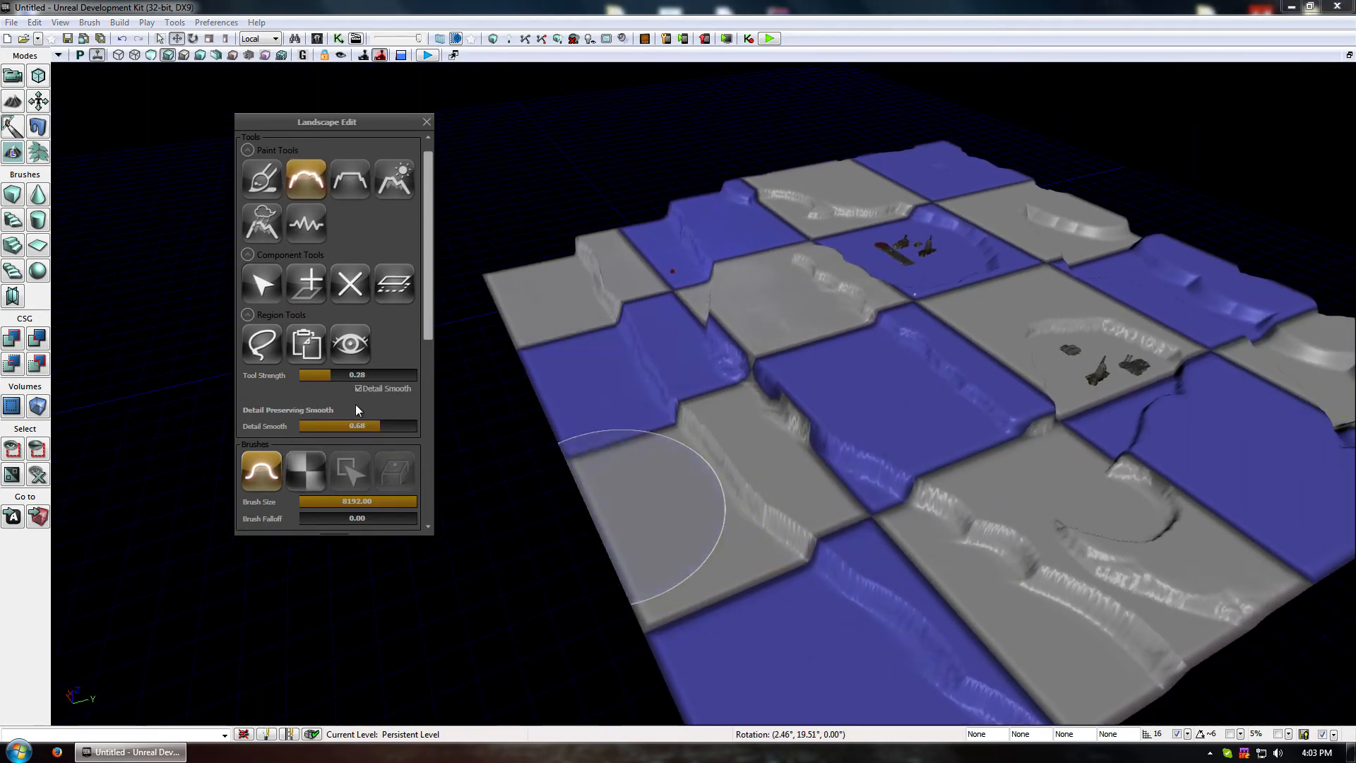
{"action": "left_click", "coordinate": [340, 502]}
{"action": "mouse_move", "coordinate": [971, 520]}
{"action": "middle_mouse_down"}
{"action": "mouse_move", "coordinate": [1018, 685]}
{"action": "mouse_move", "coordinate": [1077, 558]}
{"action": "middle_mouse_up"}
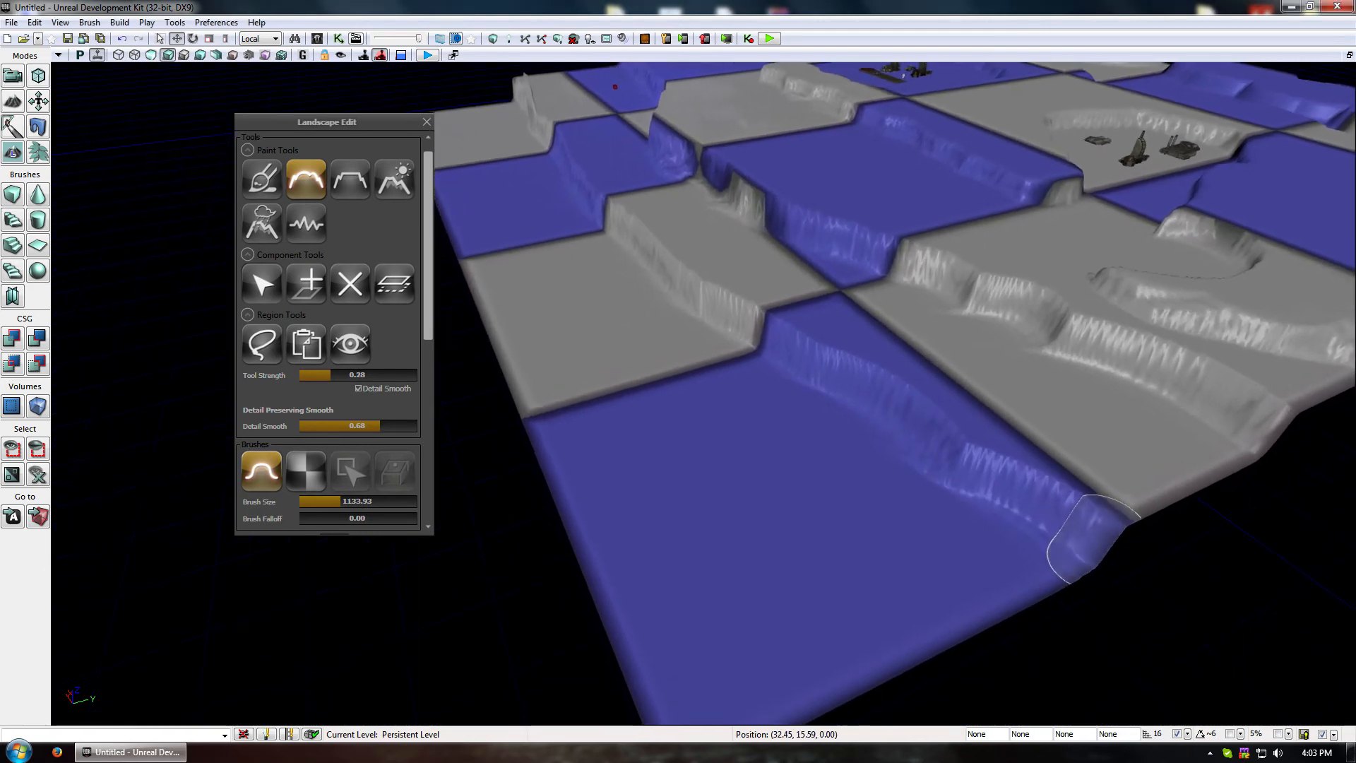
{"action": "left_click_drag", "start_coordinate": [1078, 558], "coordinate": [796, 457]}
{"action": "mouse_move", "coordinate": [954, 444]}
{"action": "left_mouse_down", "text": "ctrl"}
{"action": "mouse_move", "coordinate": [1008, 449]}
{"action": "mouse_move", "coordinate": [824, 409]}
{"action": "left_mouse_up", "text": "ctrl"}
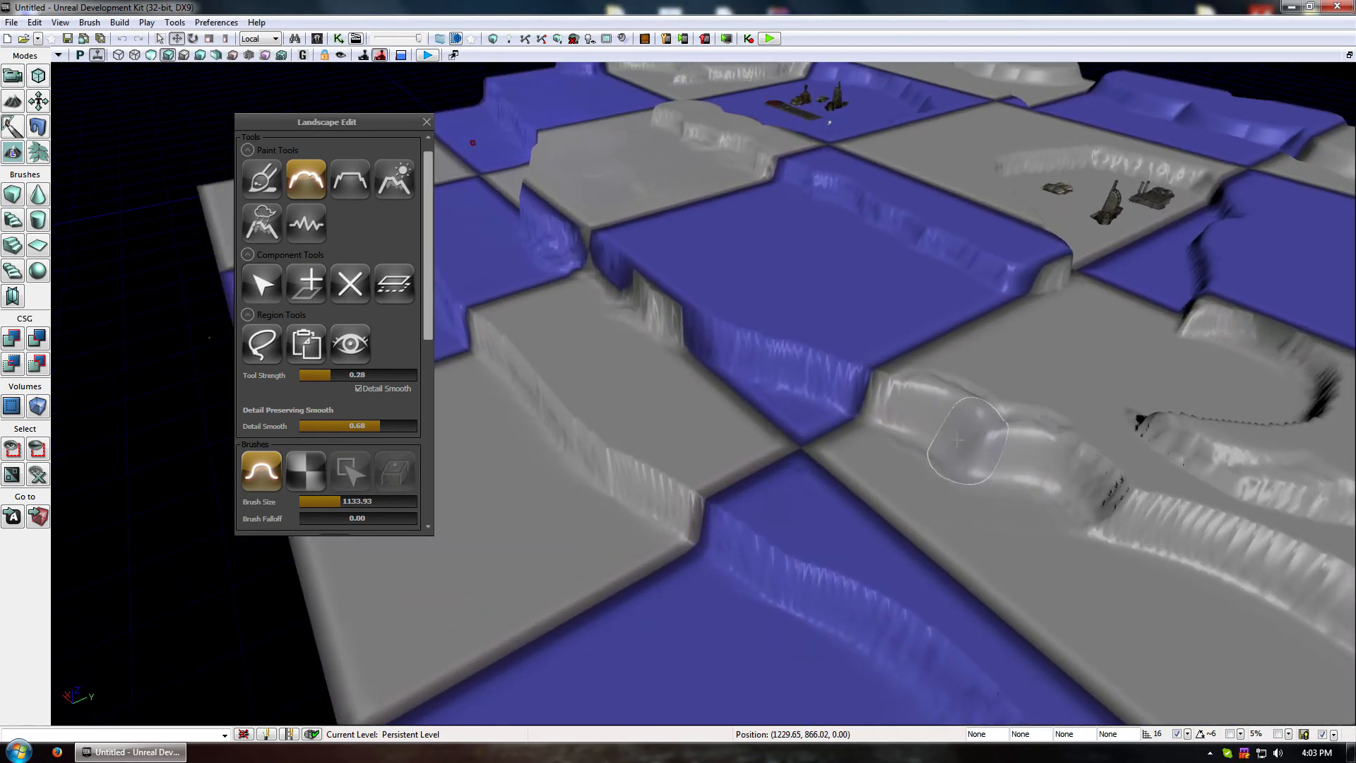
{"action": "middle_click_drag", "start_coordinate": [825, 409], "coordinate": [999, 702]}
{"action": "left_click_drag", "start_coordinate": [999, 702], "coordinate": [1154, 433]}
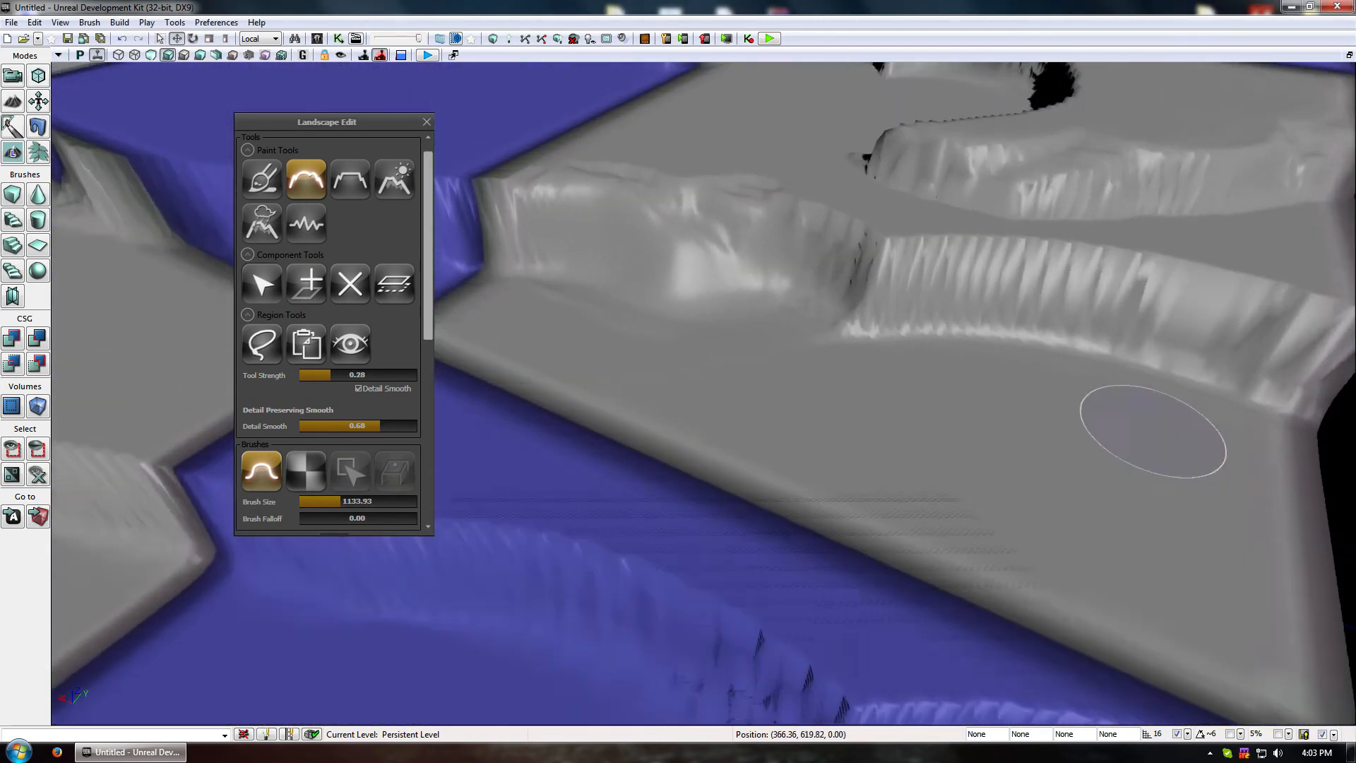
Soften the cliff face at the corner of the gray quadrant further with the Smooth tool, setting the brush falloff to 0.43
{"action": "mouse_move", "coordinate": [1153, 433]}
{"action": "right_mouse_down"}
{"action": "mouse_move", "coordinate": [1096, 160]}
{"action": "mouse_move", "coordinate": [1017, 438]}
{"action": "right_mouse_up"}
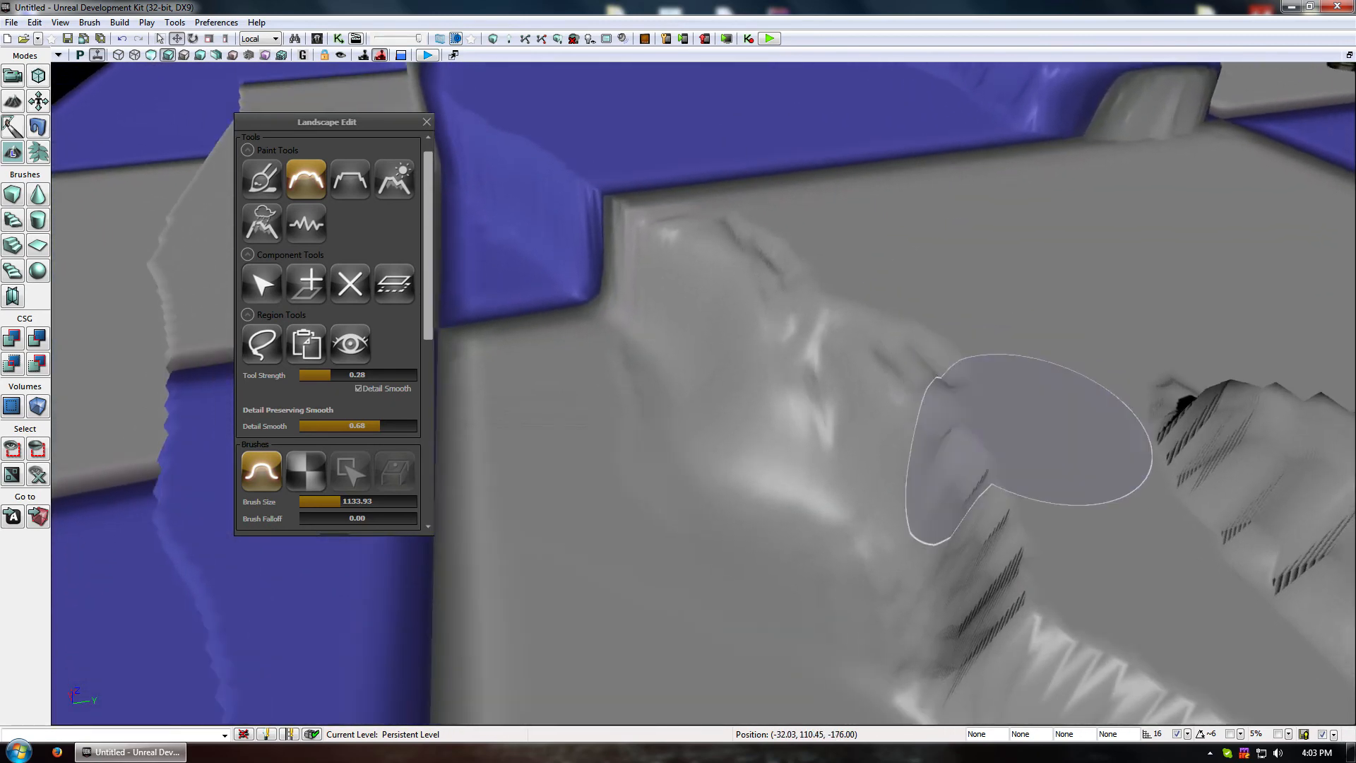
{"action": "middle_click_drag", "start_coordinate": [1017, 438], "coordinate": [1026, 460]}
{"action": "mouse_move", "coordinate": [833, 396]}
{"action": "left_mouse_down", "text": "ctrl"}
{"action": "mouse_move", "coordinate": [772, 379]}
{"action": "mouse_move", "coordinate": [794, 357]}
{"action": "mouse_move", "coordinate": [666, 287]}
{"action": "mouse_move", "coordinate": [749, 367]}
{"action": "mouse_move", "coordinate": [777, 375]}
{"action": "mouse_move", "coordinate": [726, 388]}
{"action": "left_mouse_up", "text": "ctrl"}
{"action": "middle_click_drag", "start_coordinate": [725, 388], "coordinate": [658, 431]}
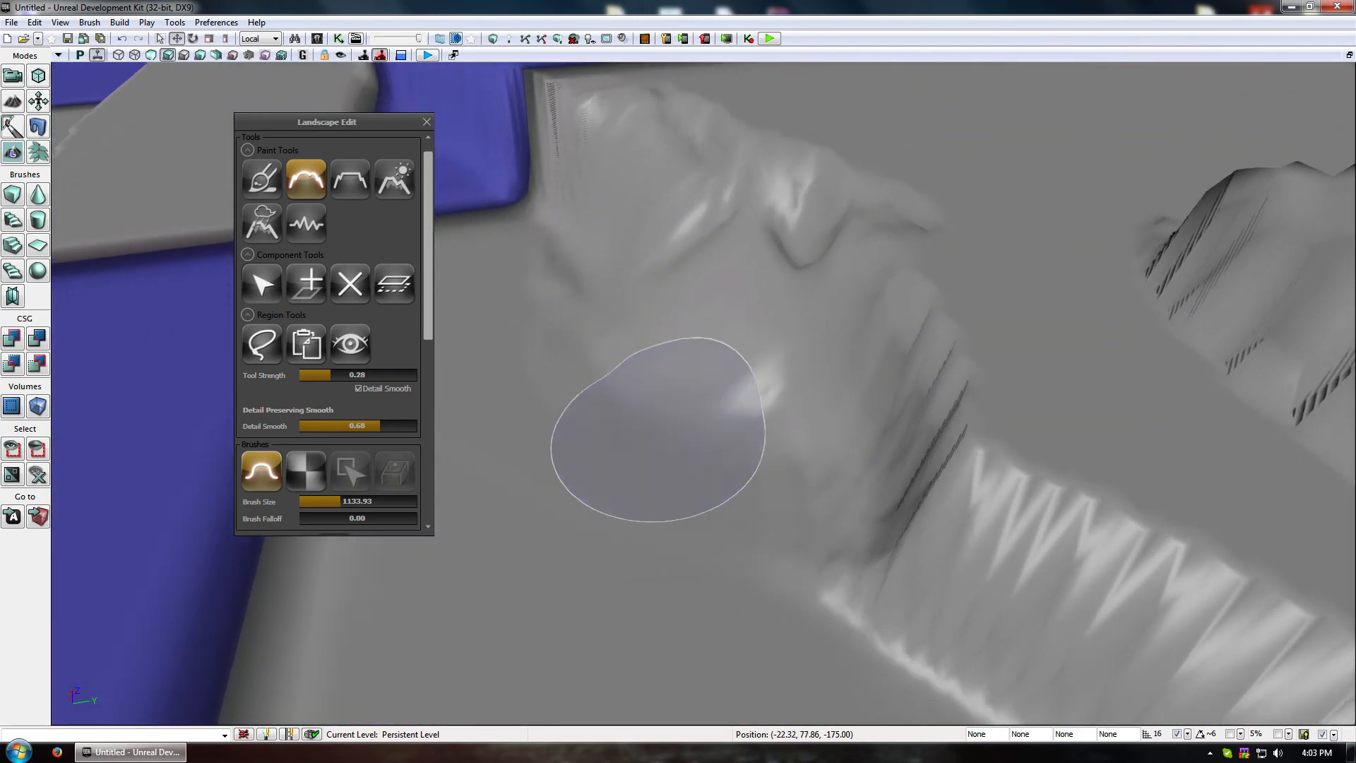
{"action": "right_click_drag", "start_coordinate": [658, 431], "coordinate": [573, 372]}
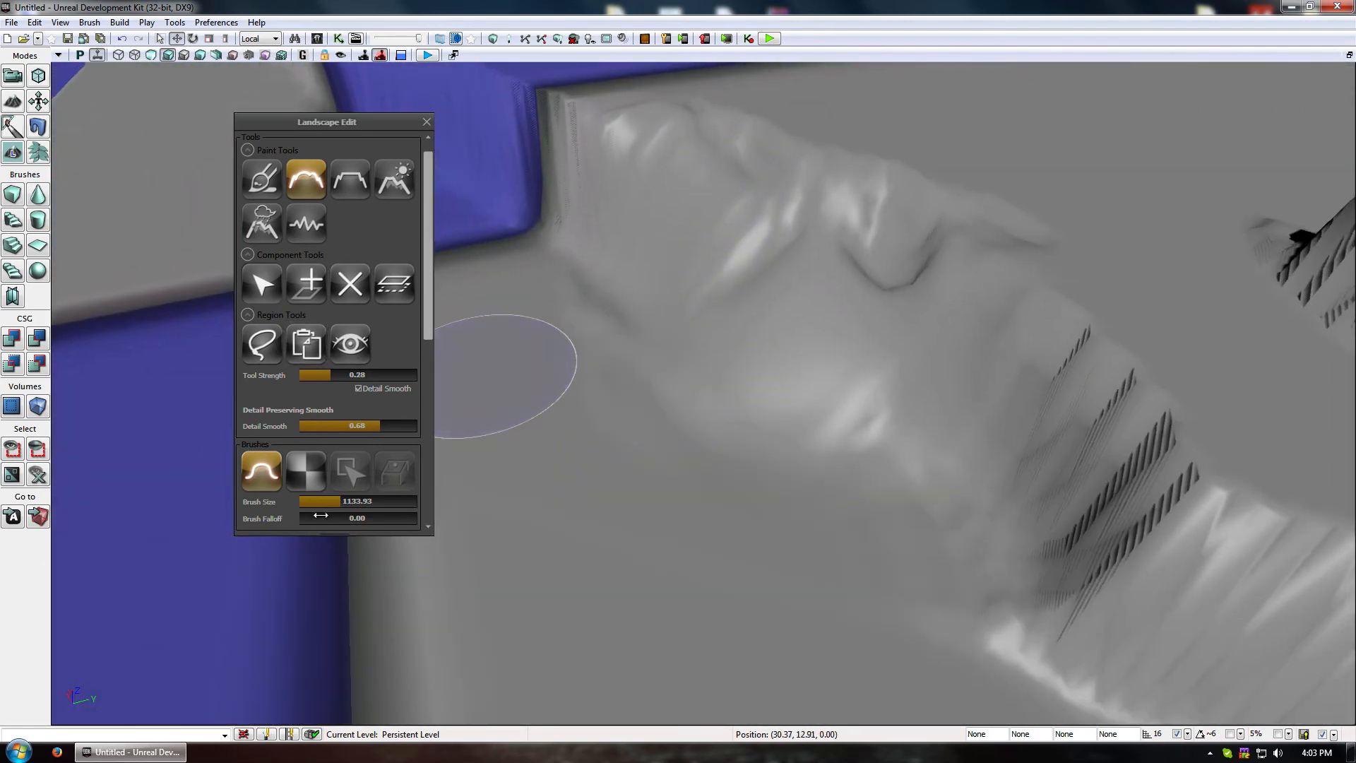
{"action": "left_click_drag", "start_coordinate": [321, 518], "coordinate": [349, 518]}
{"action": "mouse_move", "coordinate": [812, 346]}
{"action": "left_mouse_down", "text": "ctrl"}
{"action": "mouse_move", "coordinate": [824, 295]}
{"action": "mouse_move", "coordinate": [837, 325]}
{"action": "mouse_move", "coordinate": [690, 212]}
{"action": "mouse_move", "coordinate": [575, 188]}
{"action": "mouse_move", "coordinate": [851, 348]}
{"action": "left_mouse_up", "text": "ctrl"}
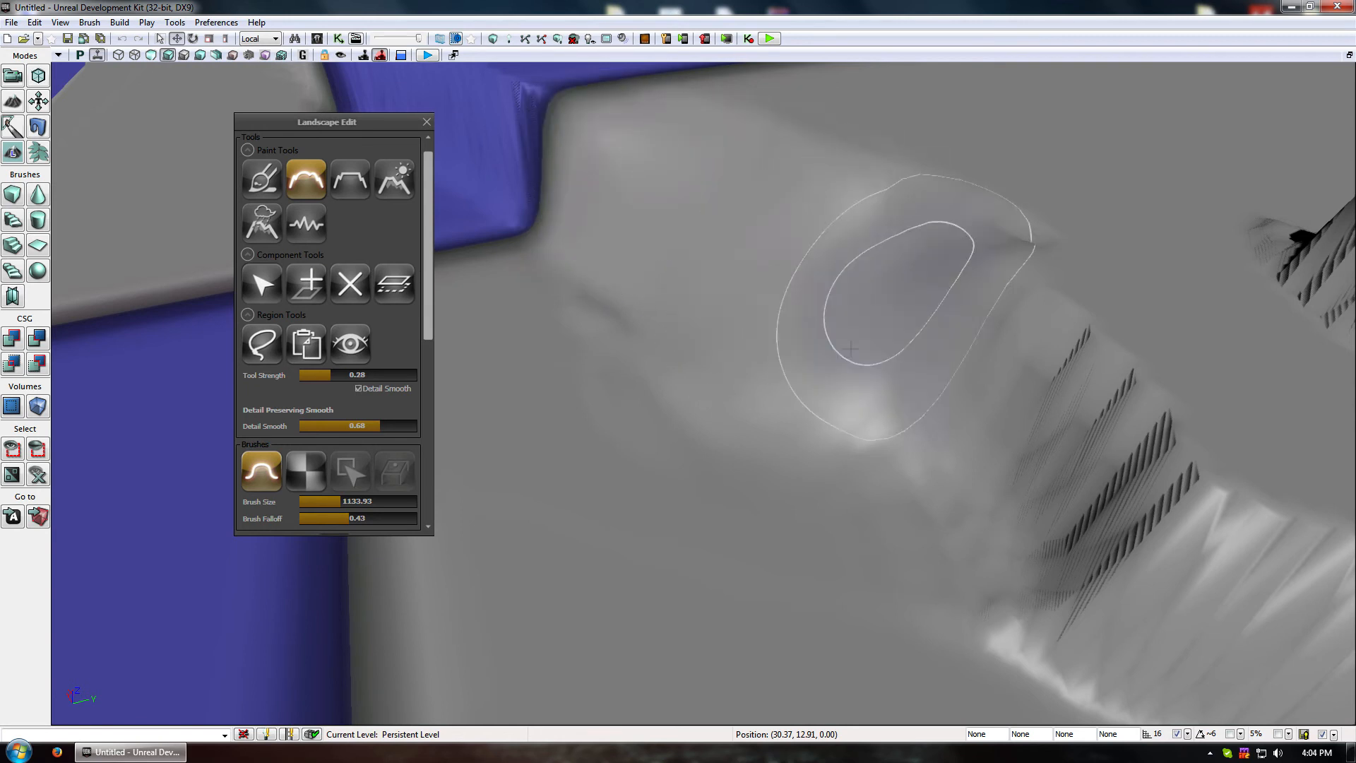
Build up the top of the smoothed cliff with the Paint tool, and reshape its slope with Flatten strokes at 0.43 falloff
{"action": "left_click", "coordinate": [274, 179]}
{"action": "left_click_drag", "start_coordinate": [607, 243], "coordinate": [579, 240], "text": "ctrl"}
{"action": "left_click", "coordinate": [349, 178]}
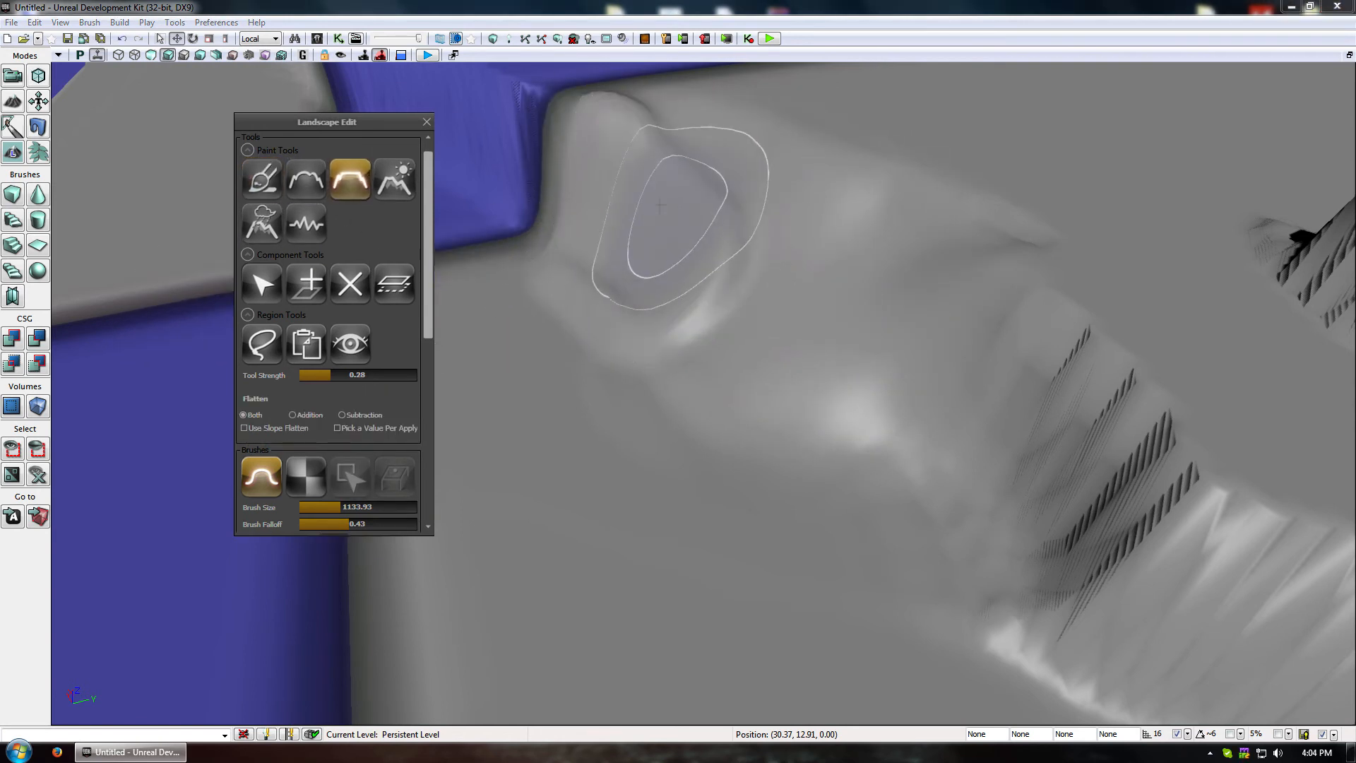
{"action": "mouse_move", "coordinate": [671, 242]}
{"action": "left_mouse_down", "text": "ctrl"}
{"action": "mouse_move", "coordinate": [862, 400]}
{"action": "mouse_move", "coordinate": [698, 176]}
{"action": "mouse_move", "coordinate": [862, 287]}
{"action": "mouse_move", "coordinate": [727, 124]}
{"action": "mouse_move", "coordinate": [940, 199]}
{"action": "mouse_move", "coordinate": [772, 86]}
{"action": "mouse_move", "coordinate": [1048, 197]}
{"action": "mouse_move", "coordinate": [536, 296]}
{"action": "mouse_move", "coordinate": [730, 505]}
{"action": "left_mouse_up", "text": "ctrl"}
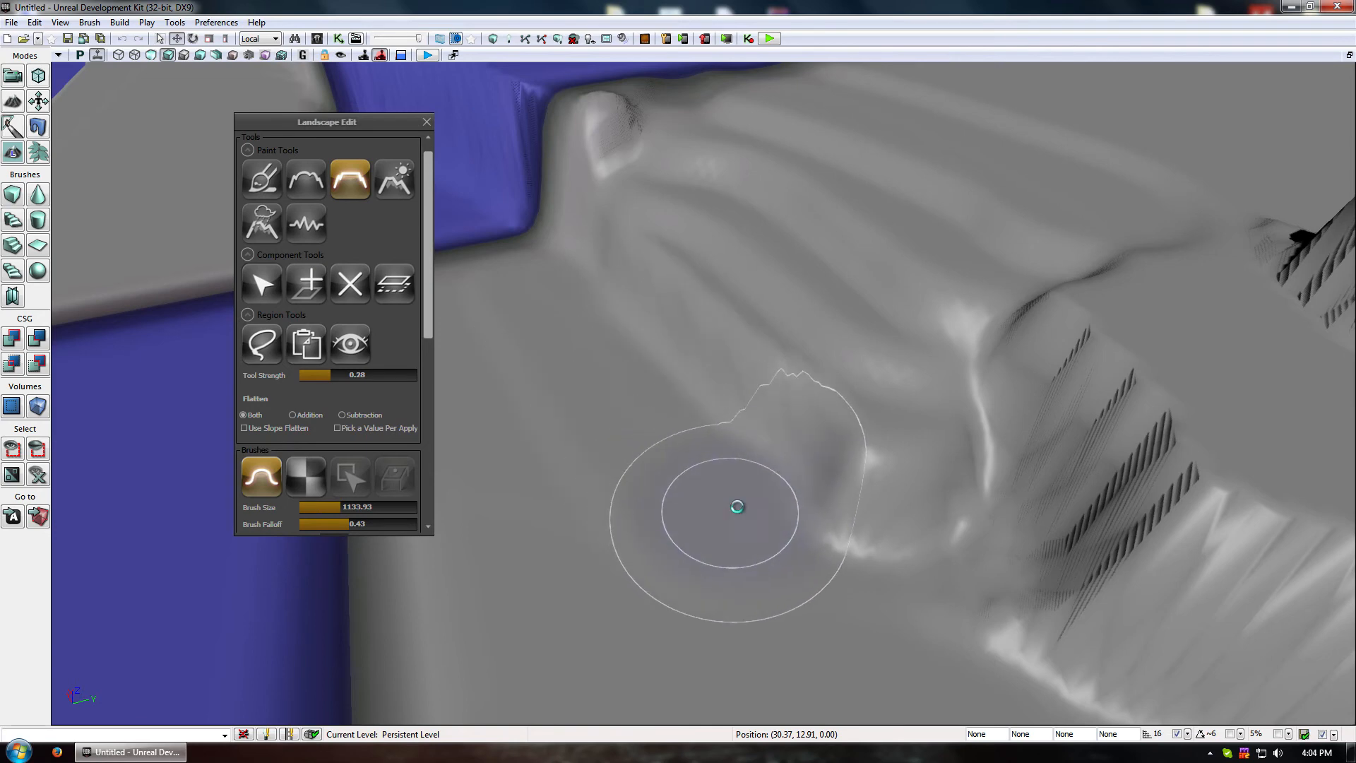
Undo the last Flatten stroke, and smooth the ridges along the top of the cliff slope with the Smooth tool
{"action": "key", "text": "ctrl+z"}
{"action": "left_click", "coordinate": [306, 179]}
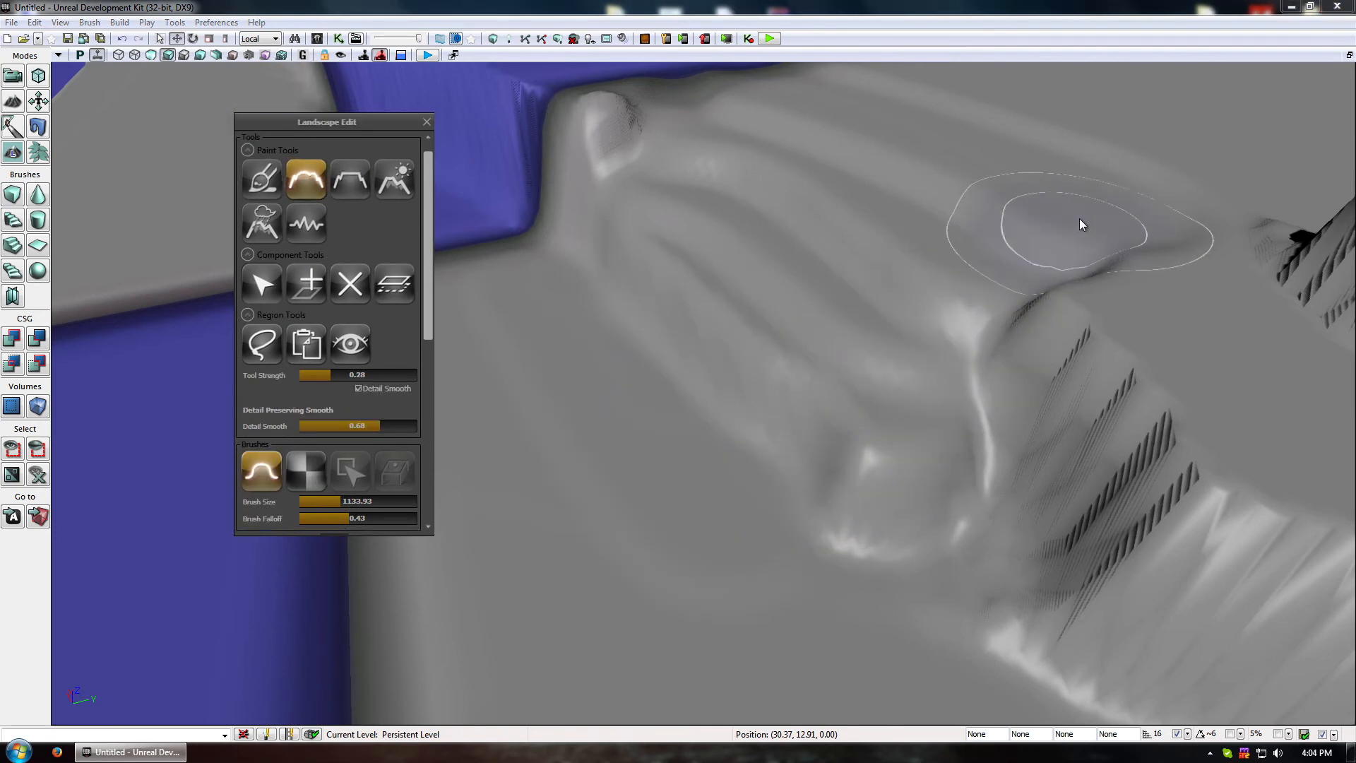
{"action": "mouse_move", "coordinate": [1078, 221]}
{"action": "left_mouse_down", "text": "ctrl"}
{"action": "mouse_move", "coordinate": [975, 282]}
{"action": "mouse_move", "coordinate": [926, 282]}
{"action": "left_mouse_up", "text": "ctrl"}
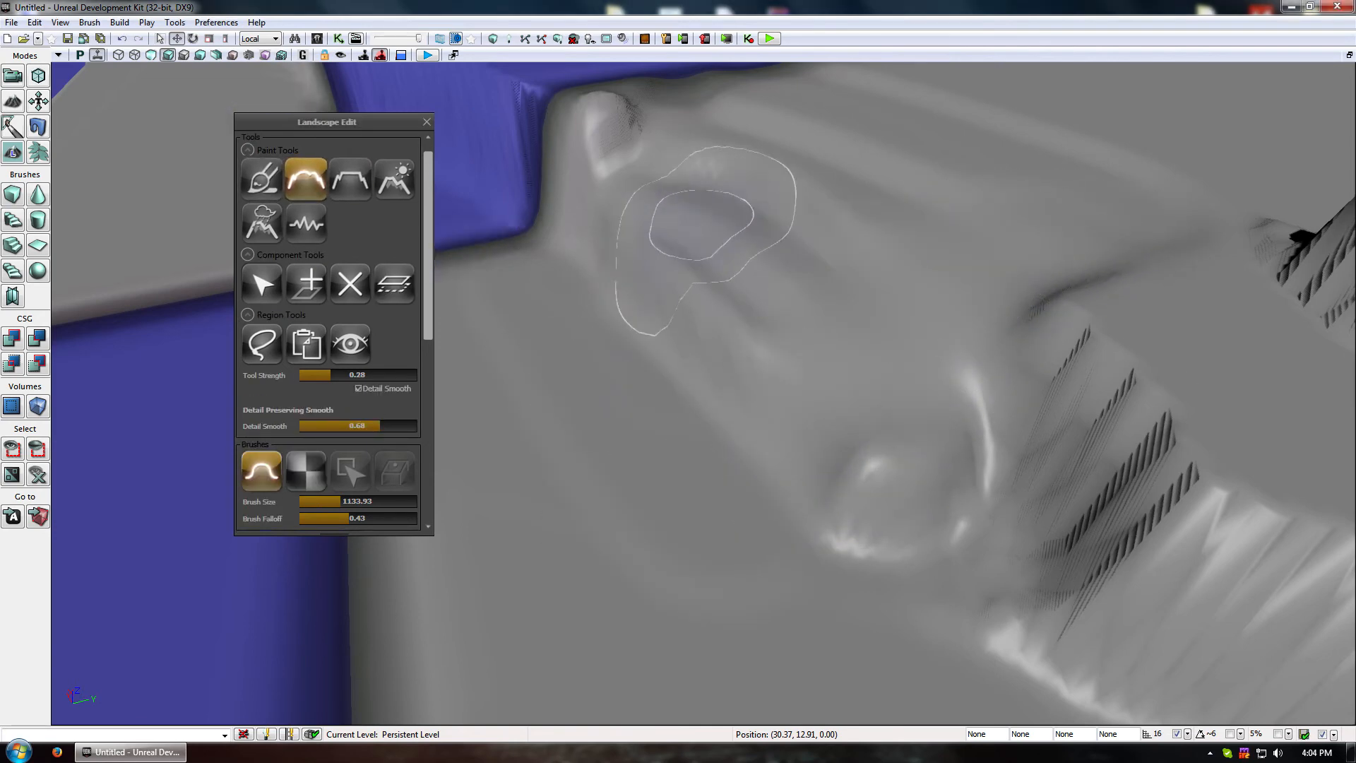
{"action": "mouse_move", "coordinate": [706, 224]}
{"action": "right_mouse_down"}
{"action": "mouse_move", "coordinate": [509, 231]}
{"action": "mouse_move", "coordinate": [508, 142]}
{"action": "mouse_move", "coordinate": [723, 388]}
{"action": "mouse_move", "coordinate": [530, 666]}
{"action": "mouse_move", "coordinate": [706, 257]}
{"action": "mouse_move", "coordinate": [699, 211]}
{"action": "mouse_move", "coordinate": [665, 259]}
{"action": "mouse_move", "coordinate": [688, 221]}
{"action": "right_mouse_up"}
Reshape the foot of the smoothed cliff with a Paint stroke, and level the slope beside it with the Flatten tool
{"action": "left_click", "coordinate": [261, 179]}
{"action": "left_click_drag", "start_coordinate": [950, 565], "coordinate": [910, 607], "text": "ctrl"}
{"action": "left_click", "coordinate": [349, 179]}
{"action": "mouse_move", "coordinate": [918, 551]}
{"action": "left_mouse_down", "text": "ctrl"}
{"action": "mouse_move", "coordinate": [750, 370]}
{"action": "mouse_move", "coordinate": [1096, 475]}
{"action": "mouse_move", "coordinate": [942, 390]}
{"action": "mouse_move", "coordinate": [833, 378]}
{"action": "mouse_move", "coordinate": [1315, 496]}
{"action": "mouse_move", "coordinate": [1135, 545]}
{"action": "mouse_move", "coordinate": [636, 469]}
{"action": "mouse_move", "coordinate": [666, 424]}
{"action": "mouse_move", "coordinate": [639, 388]}
{"action": "left_mouse_up", "text": "ctrl"}
Enlarge the brush to 3193.99, and flatten the jagged ledges across the gray and blue quadrants beside the outer terrace
{"action": "left_click_drag", "start_coordinate": [343, 507], "coordinate": [371, 508]}
{"action": "mouse_move", "coordinate": [761, 485]}
{"action": "right_mouse_down"}
{"action": "mouse_move", "coordinate": [780, 458]}
{"action": "mouse_move", "coordinate": [774, 422]}
{"action": "right_mouse_up"}
{"action": "mouse_move", "coordinate": [824, 168]}
{"action": "left_mouse_down", "text": "ctrl"}
{"action": "mouse_move", "coordinate": [906, 175]}
{"action": "mouse_move", "coordinate": [893, 166]}
{"action": "left_mouse_up", "text": "ctrl"}
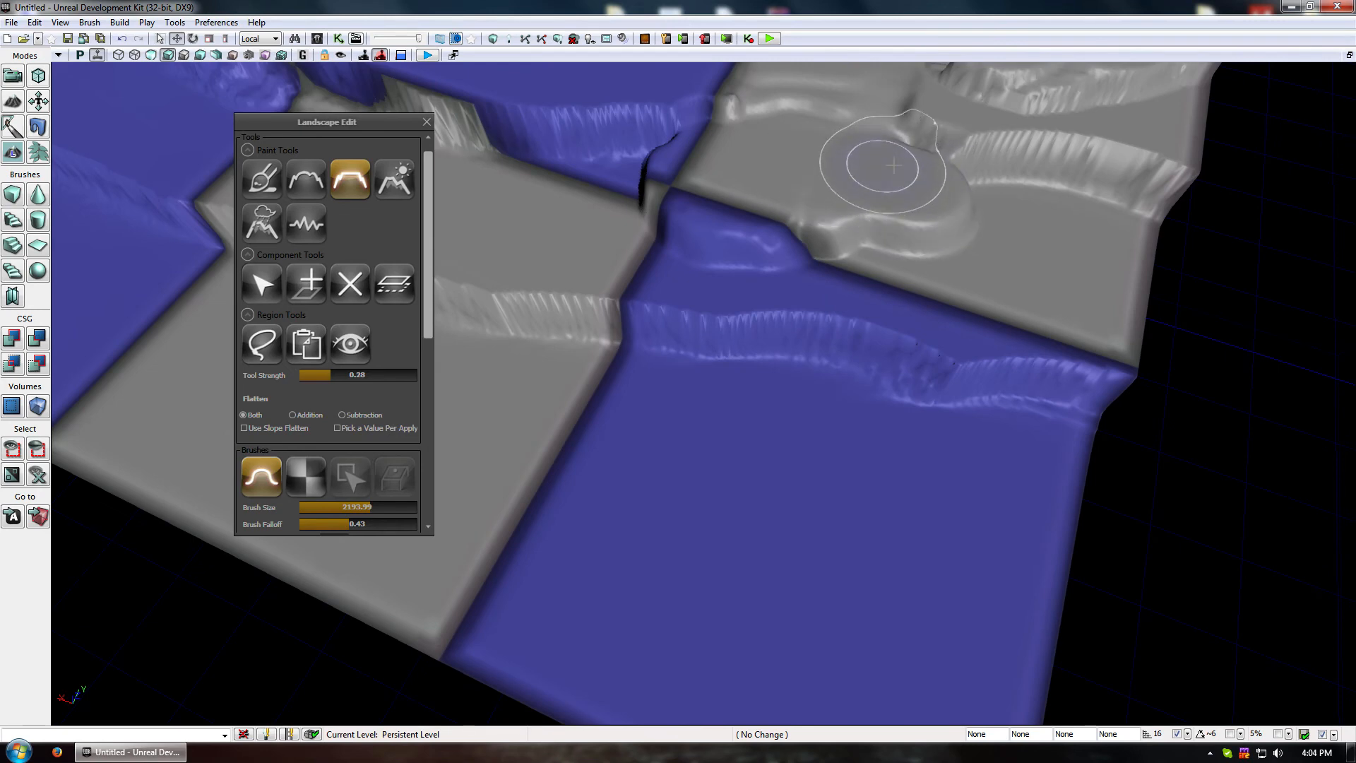
{"action": "mouse_move", "coordinate": [988, 98]}
{"action": "left_mouse_down", "text": "ctrl"}
{"action": "mouse_move", "coordinate": [1040, 206]}
{"action": "mouse_move", "coordinate": [1159, 272]}
{"action": "mouse_move", "coordinate": [1110, 268]}
{"action": "mouse_move", "coordinate": [1166, 493]}
{"action": "mouse_move", "coordinate": [1104, 486]}
{"action": "left_mouse_up", "text": "ctrl"}
{"action": "right_click_drag", "start_coordinate": [887, 206], "coordinate": [848, 152]}
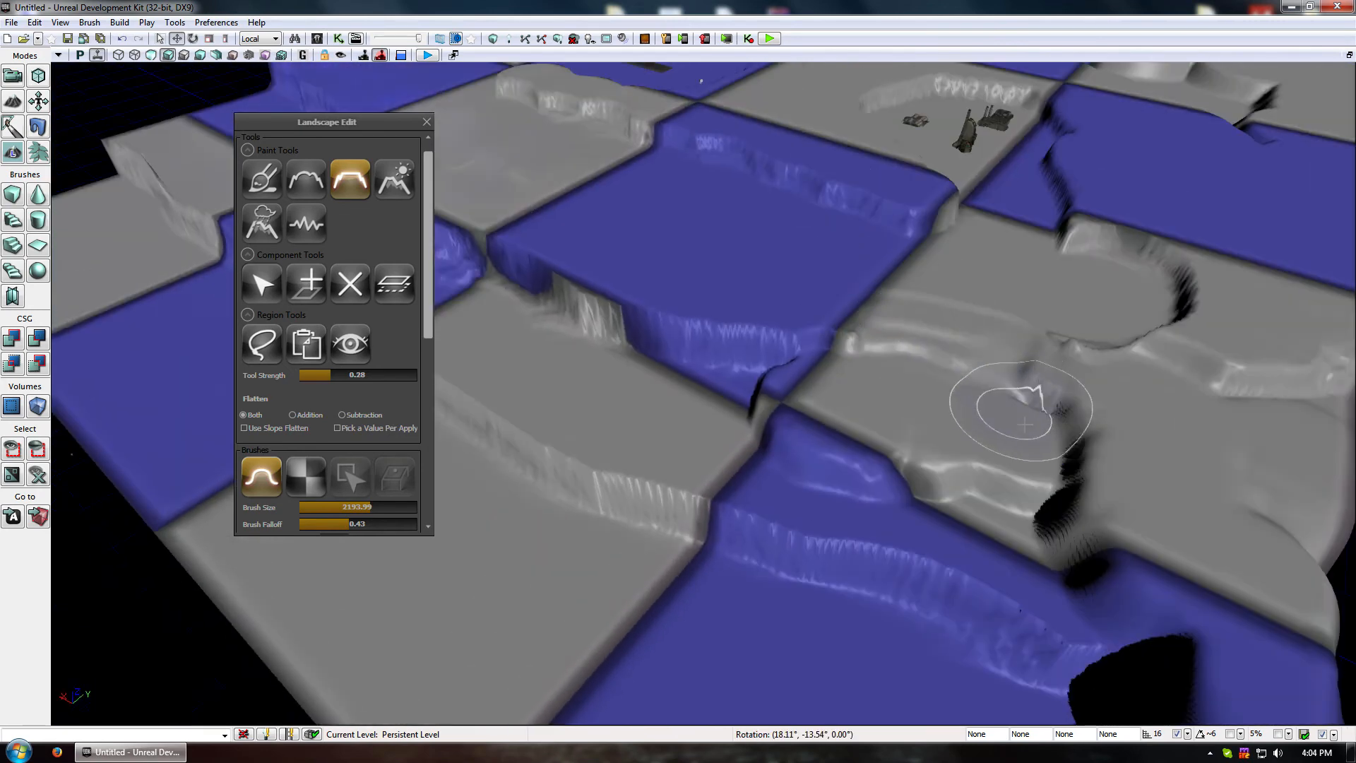
{"action": "mouse_move", "coordinate": [917, 460]}
{"action": "left_mouse_down", "text": "ctrl"}
{"action": "mouse_move", "coordinate": [998, 484]}
{"action": "mouse_move", "coordinate": [794, 428]}
{"action": "mouse_move", "coordinate": [775, 384]}
{"action": "mouse_move", "coordinate": [672, 370]}
{"action": "mouse_move", "coordinate": [521, 282]}
{"action": "mouse_move", "coordinate": [494, 342]}
{"action": "mouse_move", "coordinate": [905, 518]}
{"action": "mouse_move", "coordinate": [735, 454]}
{"action": "mouse_move", "coordinate": [781, 447]}
{"action": "left_mouse_up", "text": "ctrl"}
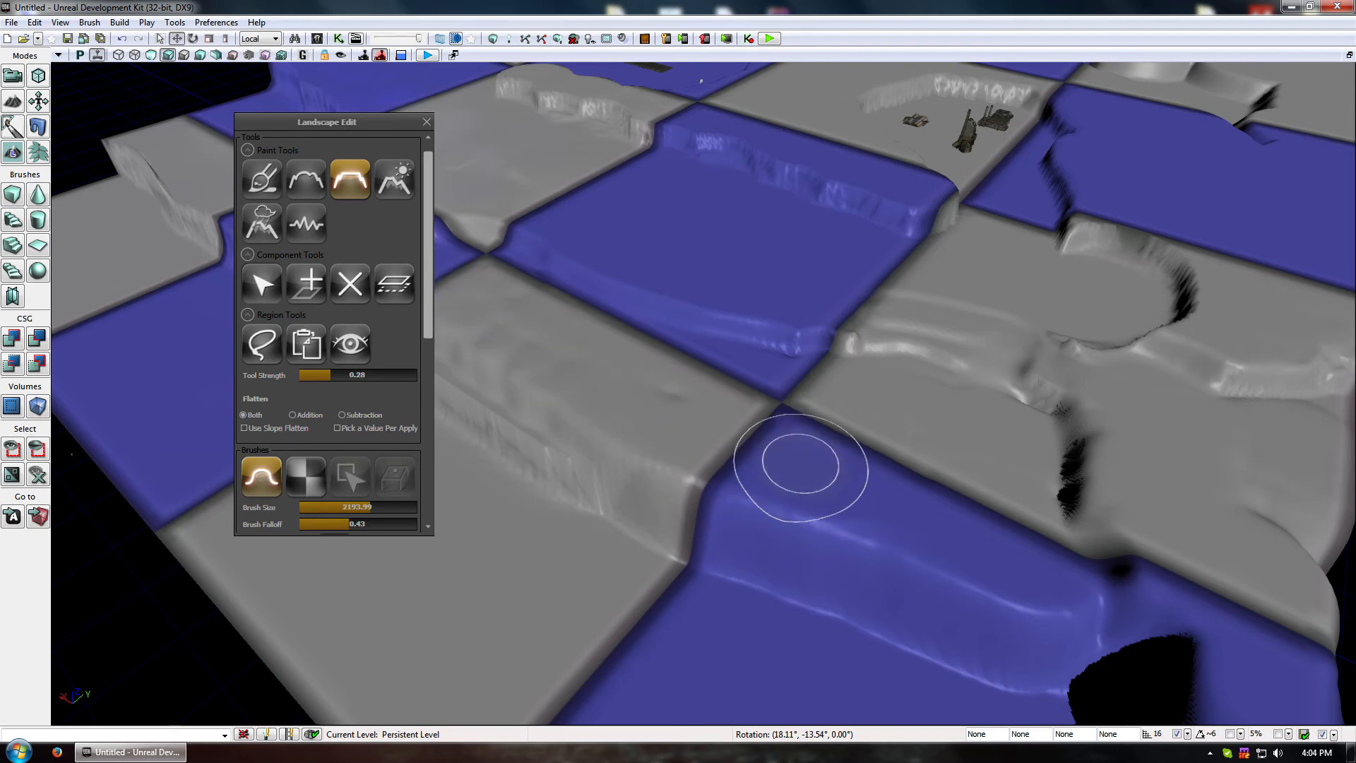
Flatten the upper terrace along the outer blue and gray quadrants, widening it toward the cliff edge
{"action": "right_click_drag", "start_coordinate": [781, 448], "coordinate": [746, 322]}
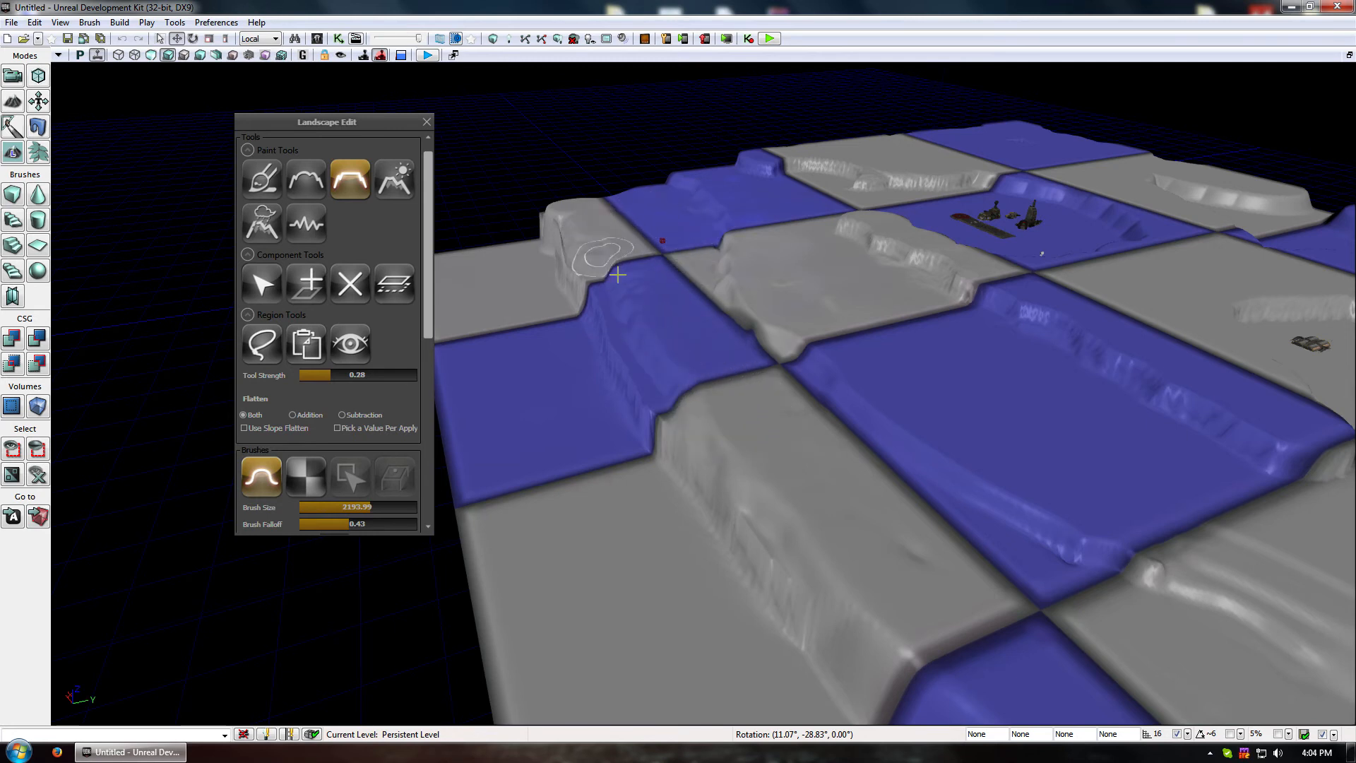
{"action": "mouse_move", "coordinate": [617, 275]}
{"action": "left_mouse_down", "text": "ctrl"}
{"action": "mouse_move", "coordinate": [851, 583]}
{"action": "mouse_move", "coordinate": [698, 363]}
{"action": "left_mouse_up", "text": "ctrl"}
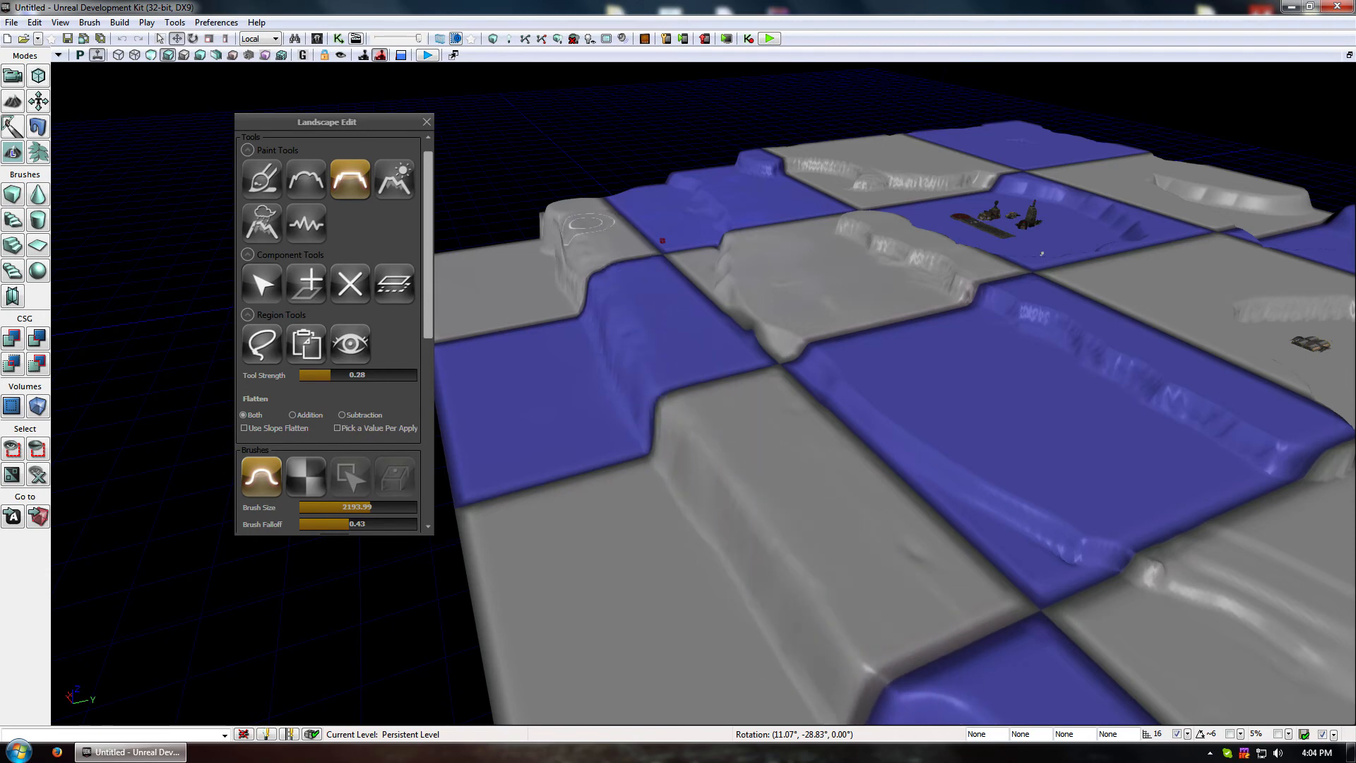
{"action": "left_click_drag", "start_coordinate": [613, 224], "coordinate": [762, 445]}
{"action": "right_click_drag", "start_coordinate": [762, 445], "coordinate": [763, 487]}
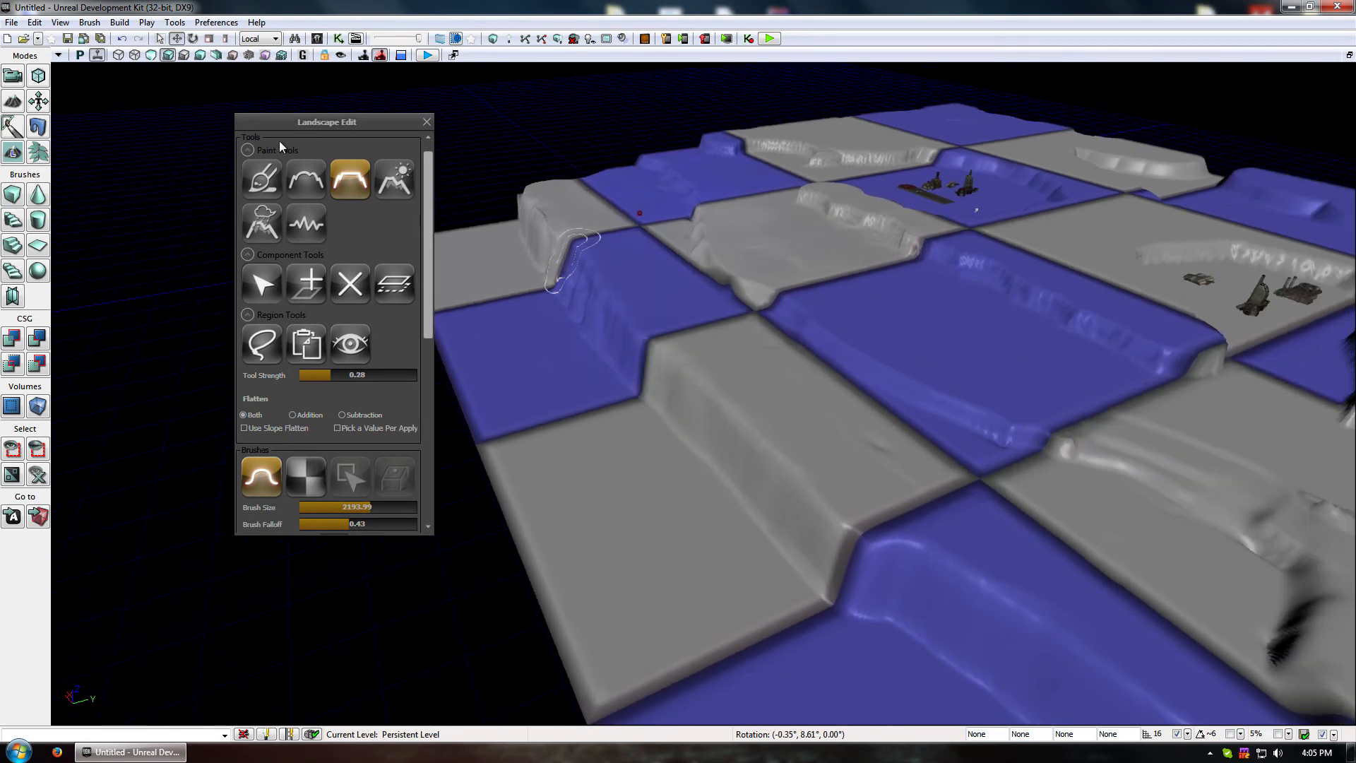
Smooth the remaining ridges in the gray quadrant and across the middle of the outer blue quadrant
{"action": "left_click", "coordinate": [308, 184]}
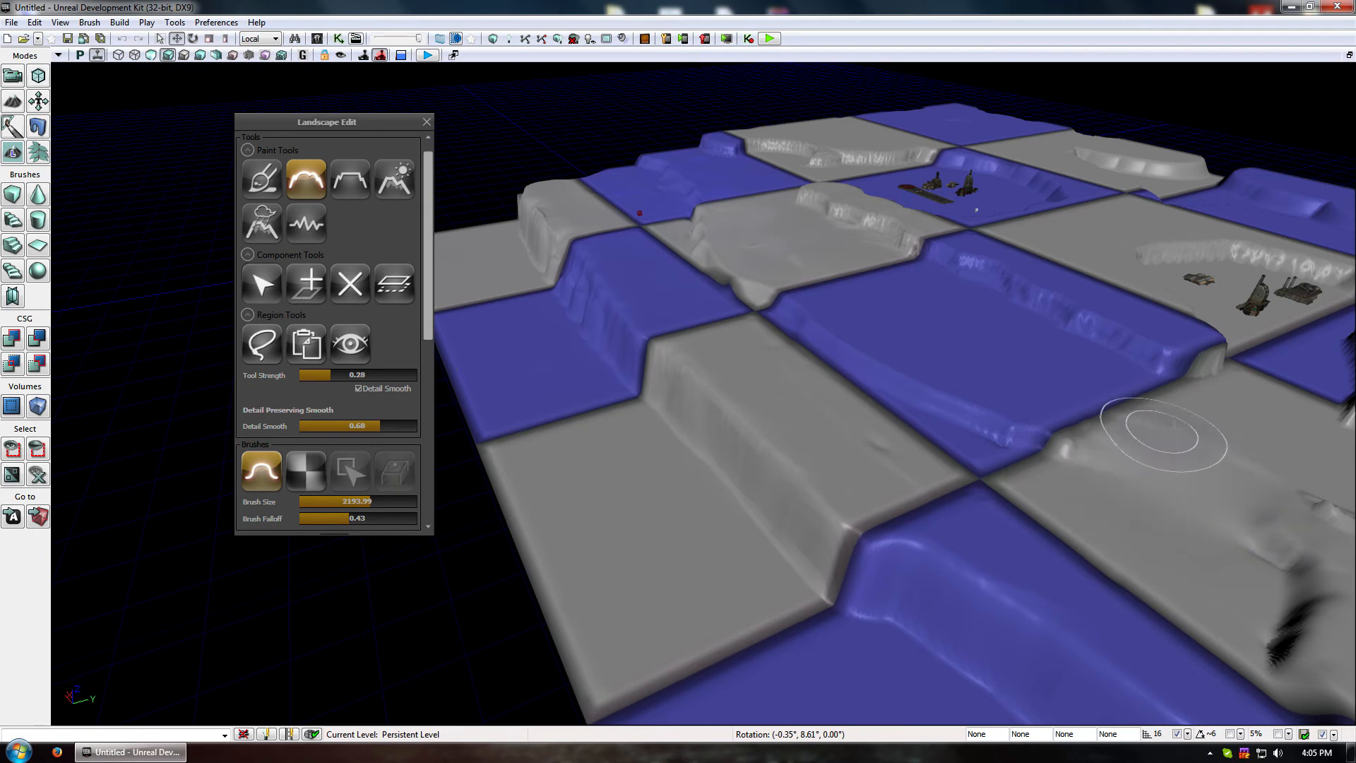
{"action": "left_click_drag", "start_coordinate": [1183, 491], "coordinate": [1184, 480], "text": "ctrl"}
{"action": "mouse_move", "coordinate": [1103, 453]}
{"action": "left_mouse_down"}
{"action": "mouse_move", "coordinate": [908, 325]}
{"action": "mouse_move", "coordinate": [1257, 642]}
{"action": "mouse_move", "coordinate": [1126, 629]}
{"action": "mouse_move", "coordinate": [1159, 319]}
{"action": "mouse_move", "coordinate": [901, 428]}
{"action": "left_mouse_up"}
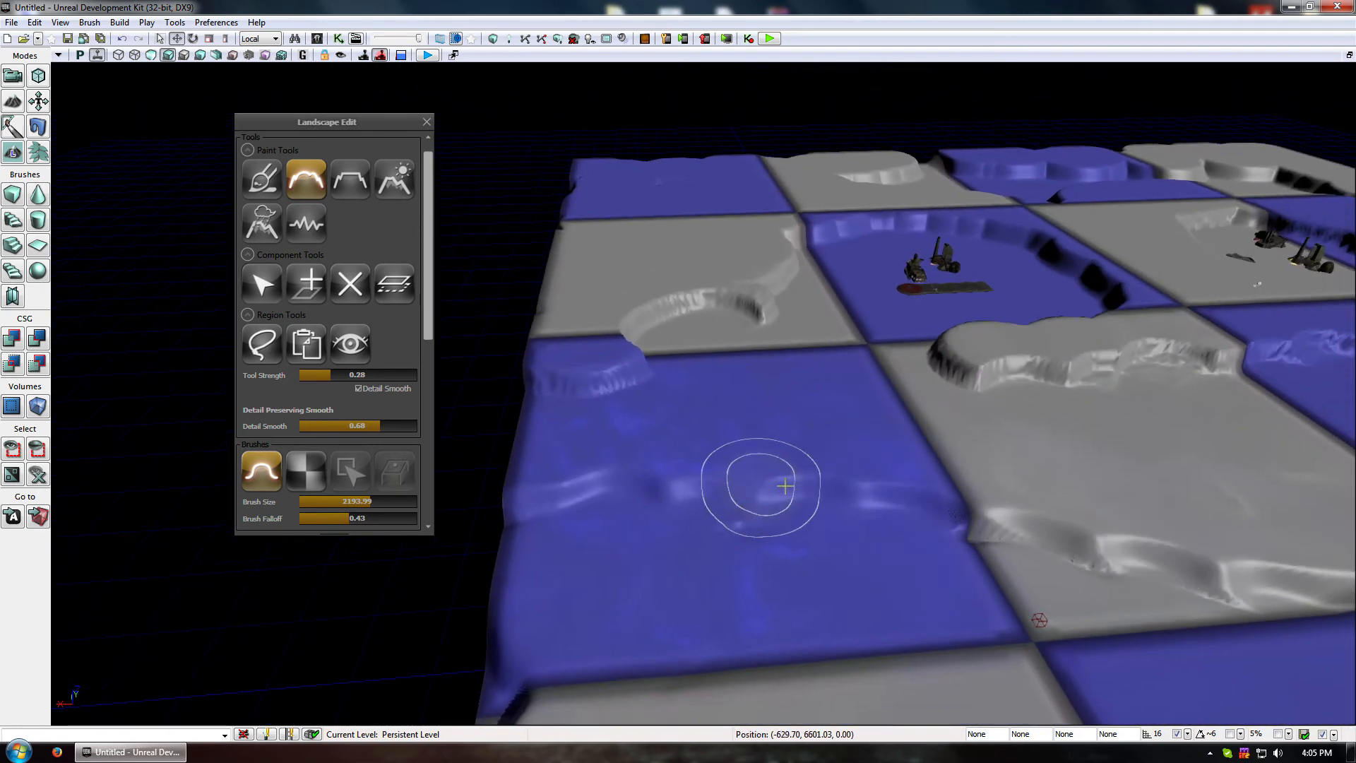
{"action": "mouse_move", "coordinate": [777, 486]}
{"action": "left_mouse_down", "text": "ctrl"}
{"action": "mouse_move", "coordinate": [799, 463]}
{"action": "mouse_move", "coordinate": [786, 519]}
{"action": "mouse_move", "coordinate": [841, 485]}
{"action": "mouse_move", "coordinate": [734, 462]}
{"action": "mouse_move", "coordinate": [866, 477]}
{"action": "mouse_move", "coordinate": [766, 501]}
{"action": "mouse_move", "coordinate": [811, 515]}
{"action": "mouse_move", "coordinate": [711, 438]}
{"action": "mouse_move", "coordinate": [696, 487]}
{"action": "mouse_move", "coordinate": [849, 530]}
{"action": "mouse_move", "coordinate": [696, 487]}
{"action": "mouse_move", "coordinate": [784, 395]}
{"action": "left_mouse_up", "text": "ctrl"}
{"action": "mouse_move", "coordinate": [784, 394]}
{"action": "right_mouse_down"}
{"action": "mouse_move", "coordinate": [742, 678]}
{"action": "mouse_move", "coordinate": [614, 607]}
{"action": "mouse_move", "coordinate": [726, 104]}
{"action": "mouse_move", "coordinate": [675, 337]}
{"action": "right_mouse_up"}
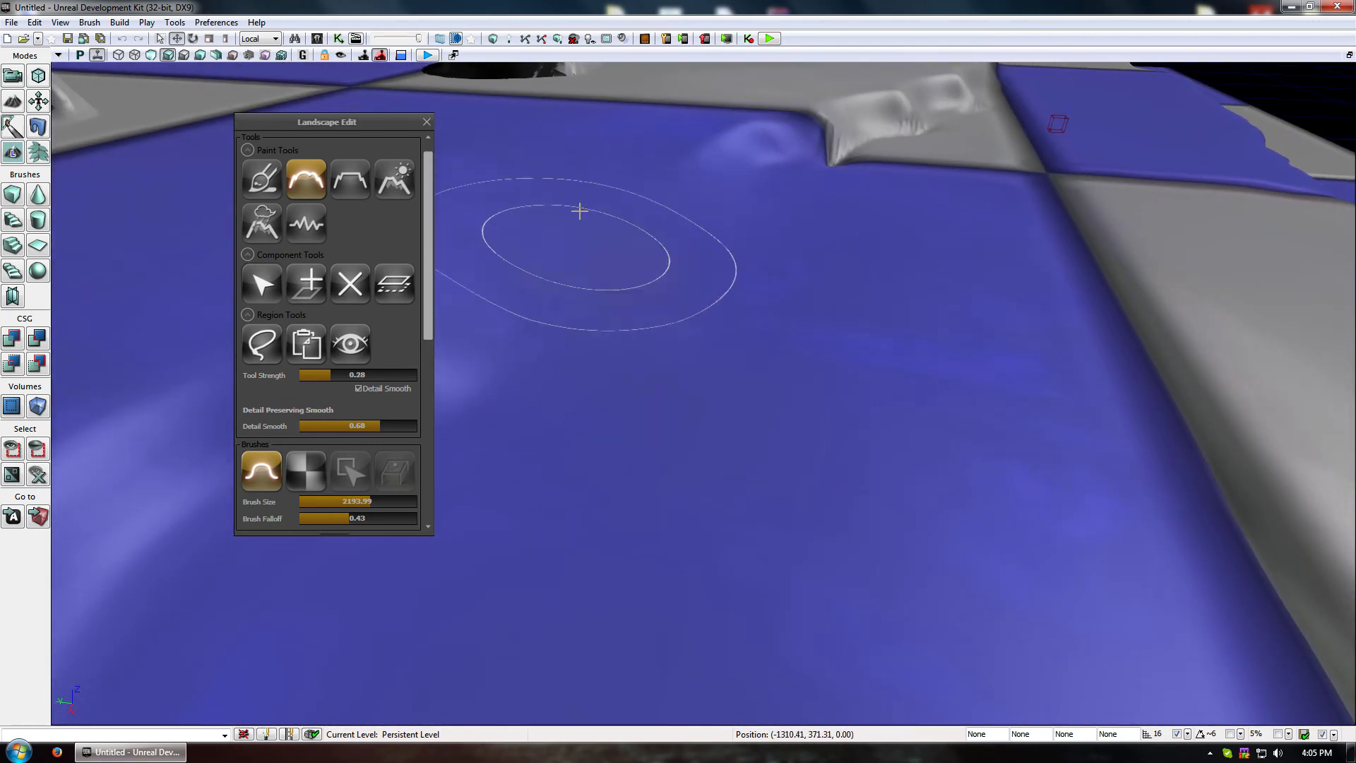
{"action": "right_click_drag", "start_coordinate": [575, 209], "coordinate": [730, 396]}
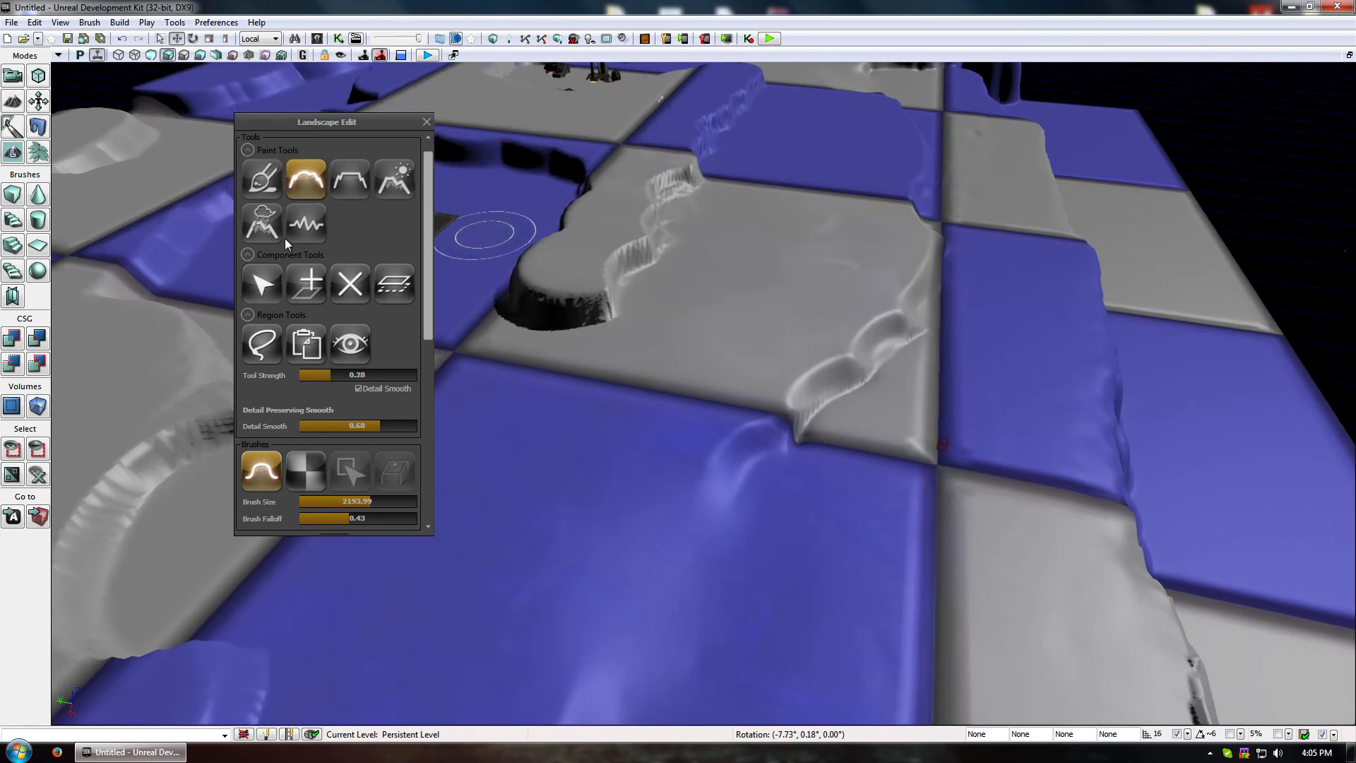
Extend the raised plateau on the gray quadrant in front of the bases with the Flatten tool
{"action": "left_click", "coordinate": [350, 180]}
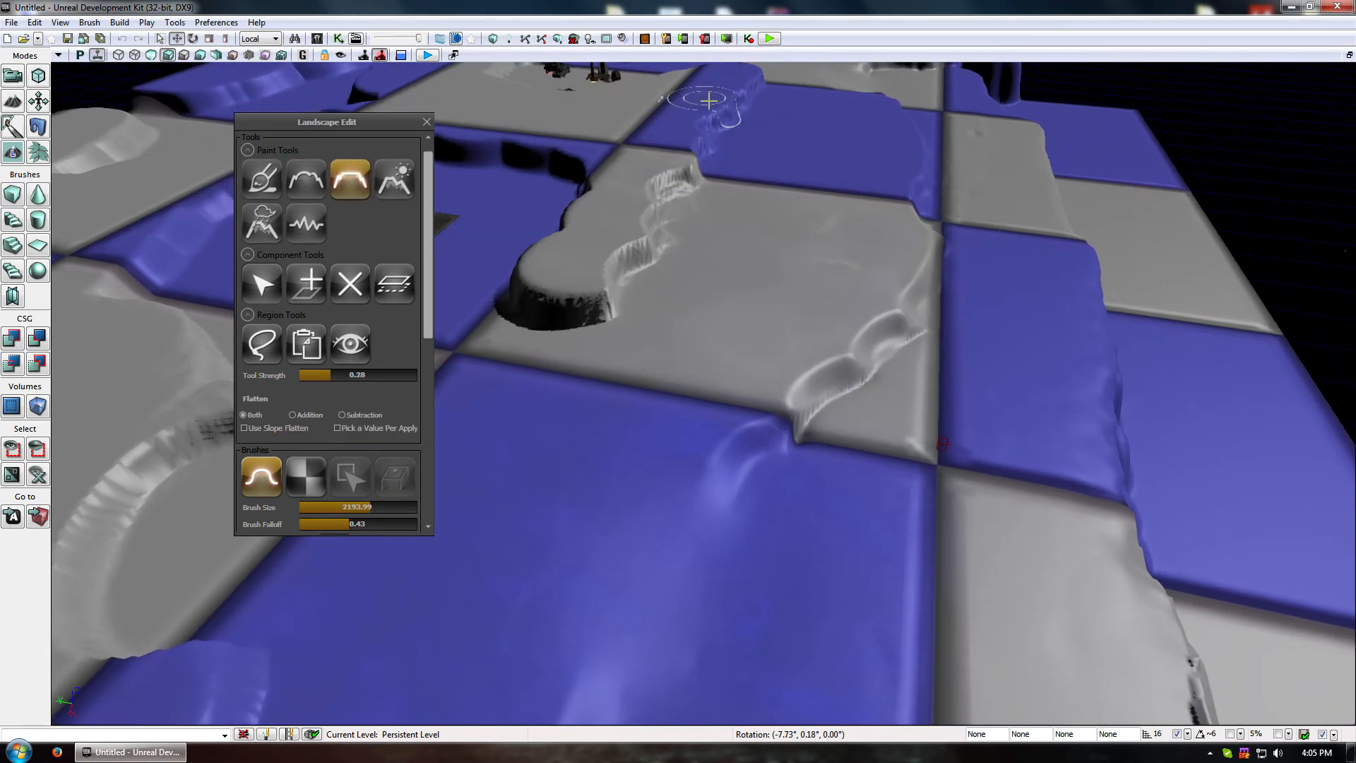
{"action": "left_click_drag", "start_coordinate": [673, 148], "coordinate": [737, 198]}
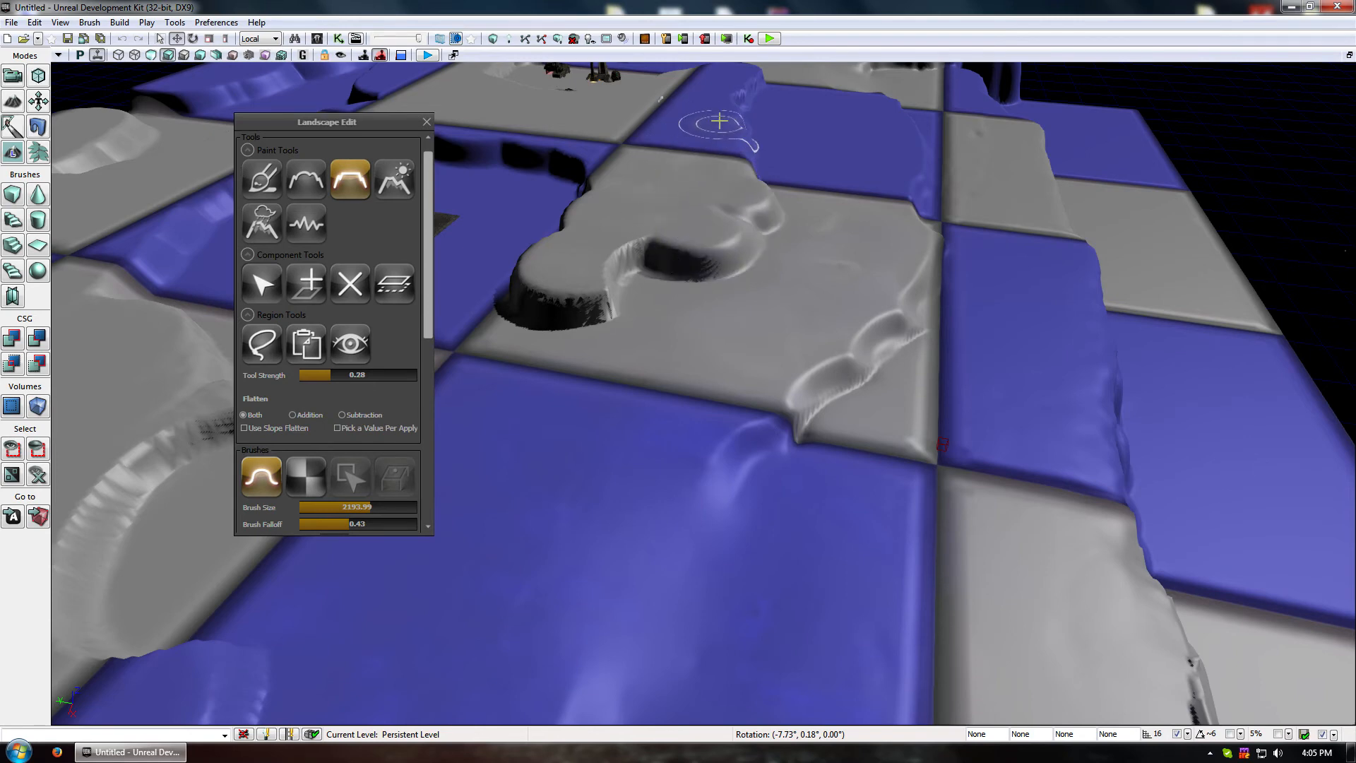
{"action": "right_click_drag", "start_coordinate": [777, 445], "coordinate": [755, 389]}
{"action": "right_click_drag", "start_coordinate": [952, 444], "coordinate": [945, 463]}
{"action": "right_click_drag", "start_coordinate": [758, 462], "coordinate": [763, 460]}
{"action": "left_click_drag", "start_coordinate": [762, 460], "coordinate": [763, 453]}
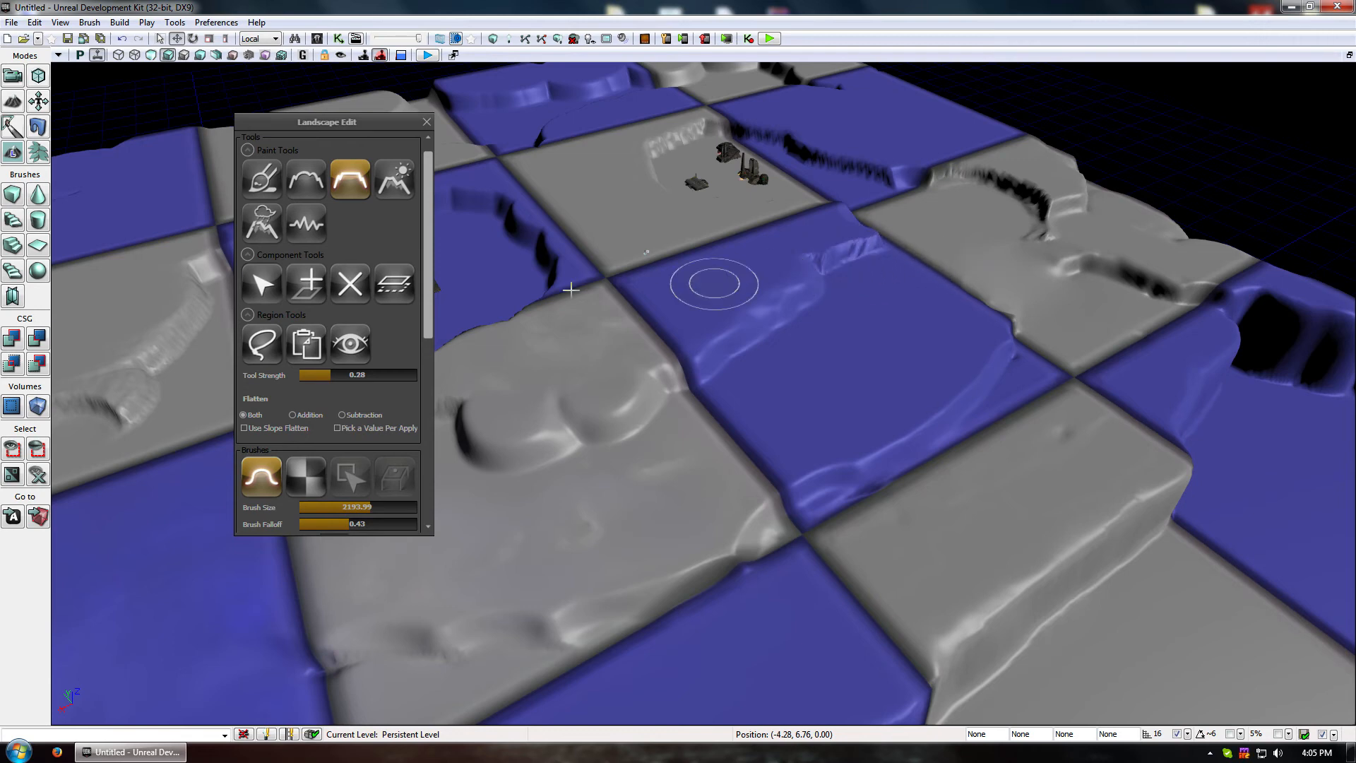
Flatten the ledges in the blue quadrant next to the gray plateau, widening its raised areas
{"action": "left_click_drag", "start_coordinate": [765, 270], "coordinate": [716, 335], "text": "ctrl"}
{"action": "right_click_drag", "start_coordinate": [845, 272], "coordinate": [805, 300]}
{"action": "mouse_move", "coordinate": [811, 450]}
{"action": "left_mouse_down", "text": "ctrl"}
{"action": "mouse_move", "coordinate": [897, 484]}
{"action": "mouse_move", "coordinate": [945, 430]}
{"action": "mouse_move", "coordinate": [766, 521]}
{"action": "mouse_move", "coordinate": [1009, 477]}
{"action": "left_mouse_up", "text": "ctrl"}
Flatten the terrain where the gray plateau quadrant meets the outer blue quadrant, and level the gray ground beside it
{"action": "right_click_drag", "start_coordinate": [1074, 388], "coordinate": [923, 357]}
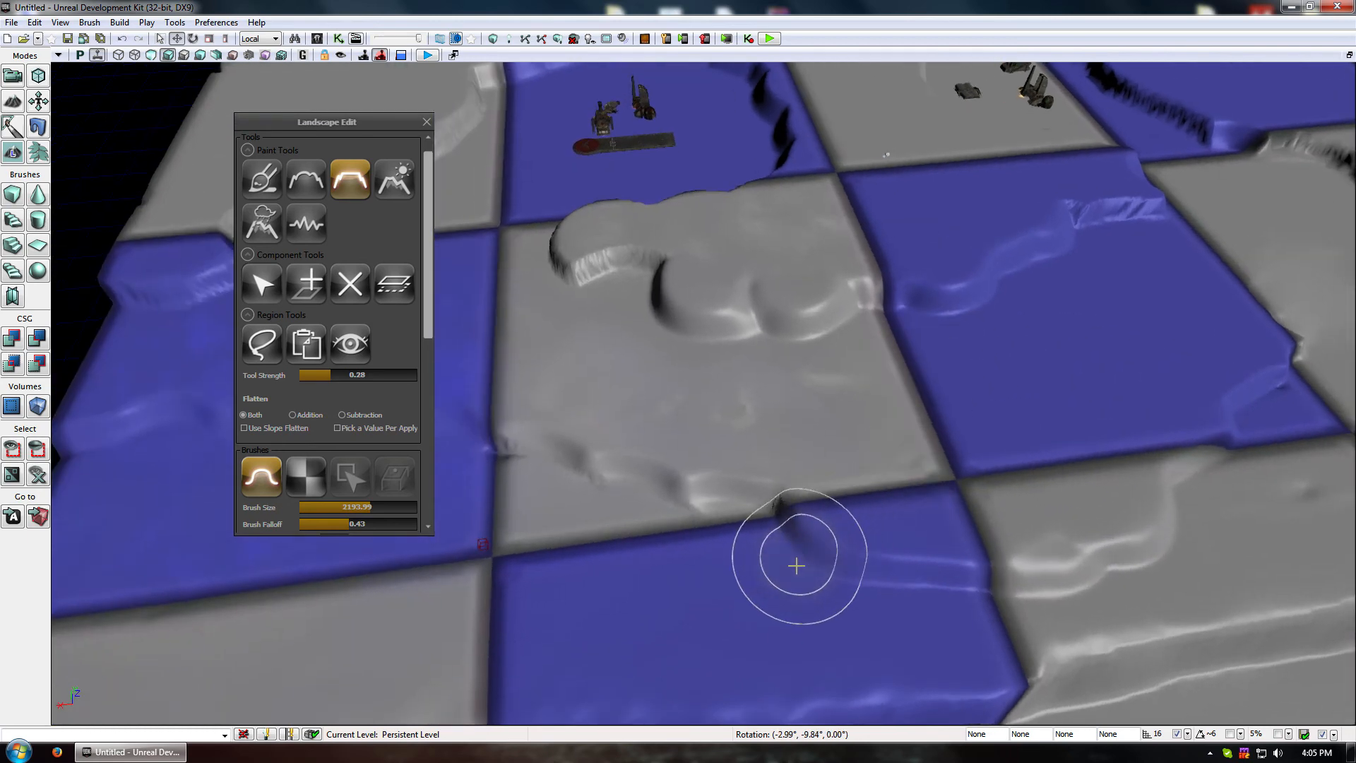
{"action": "mouse_move", "coordinate": [920, 510]}
{"action": "left_mouse_down", "text": "ctrl"}
{"action": "mouse_move", "coordinate": [990, 424]}
{"action": "mouse_move", "coordinate": [1090, 515]}
{"action": "mouse_move", "coordinate": [946, 545]}
{"action": "mouse_move", "coordinate": [1110, 544]}
{"action": "mouse_move", "coordinate": [1037, 486]}
{"action": "left_mouse_up", "text": "ctrl"}
{"action": "right_click_drag", "start_coordinate": [1037, 486], "coordinate": [1029, 483]}
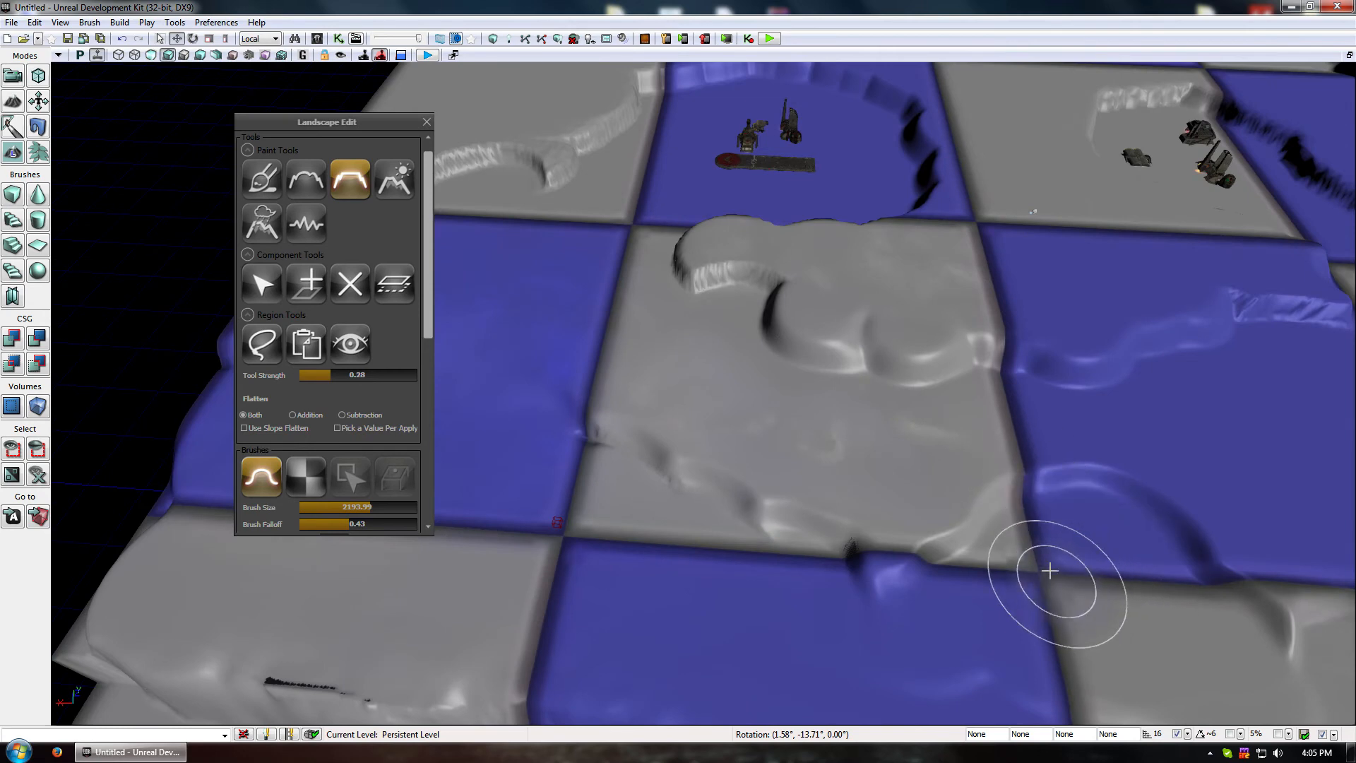
{"action": "right_click_drag", "start_coordinate": [932, 506], "coordinate": [938, 485]}
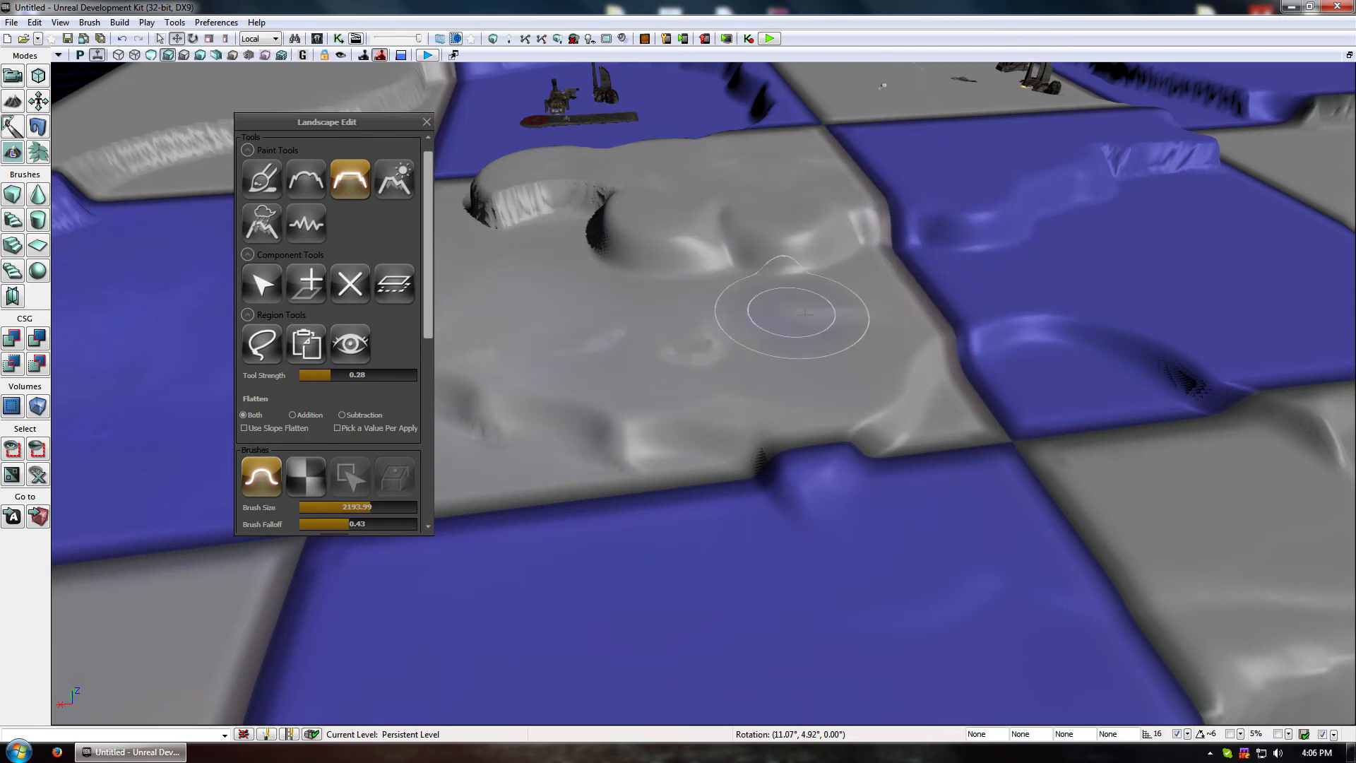
{"action": "mouse_move", "coordinate": [794, 315]}
{"action": "left_mouse_down"}
{"action": "mouse_move", "coordinate": [833, 581]}
{"action": "mouse_move", "coordinate": [833, 508]}
{"action": "mouse_move", "coordinate": [757, 314]}
{"action": "mouse_move", "coordinate": [813, 304]}
{"action": "left_mouse_up"}
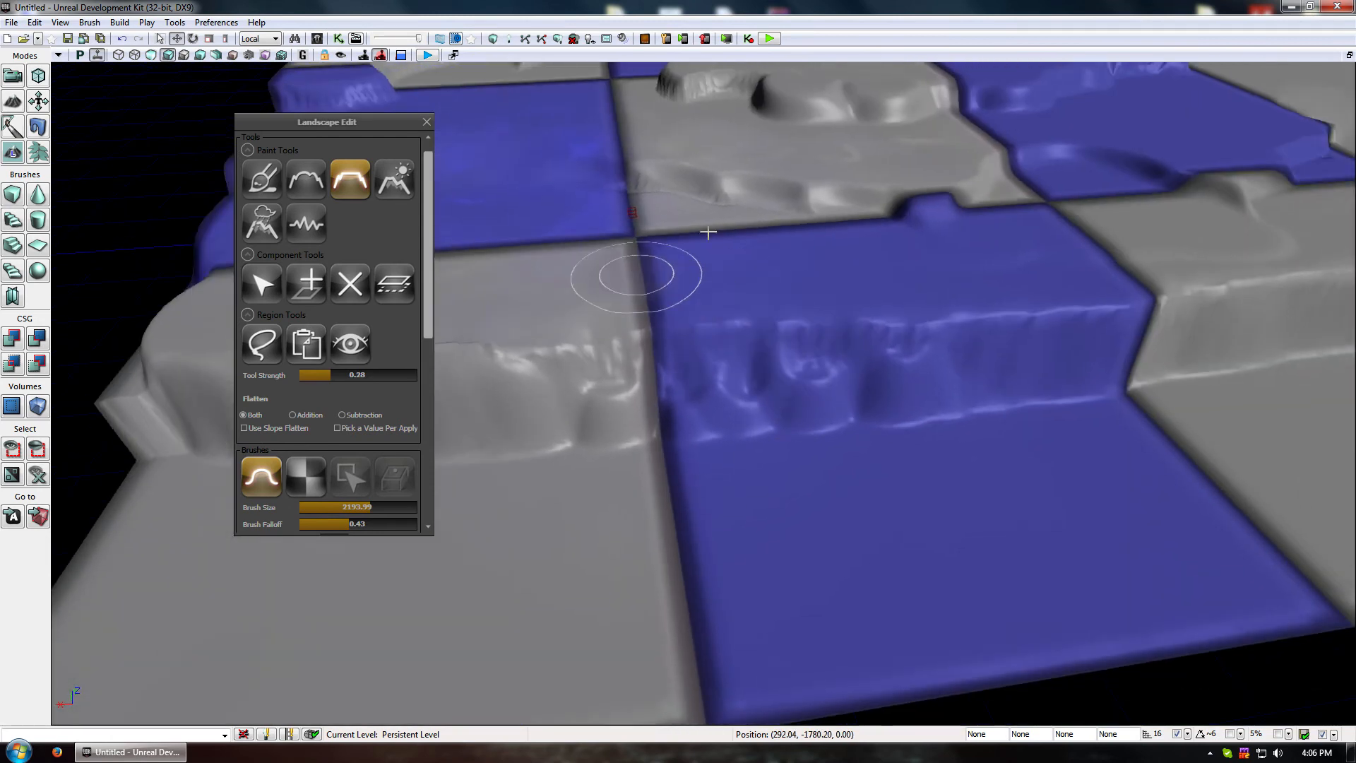
Roughen the upper terrace of the outer quadrants with the Noise tool in Both mode at noise scale 128.00
{"action": "left_click", "coordinate": [306, 233]}
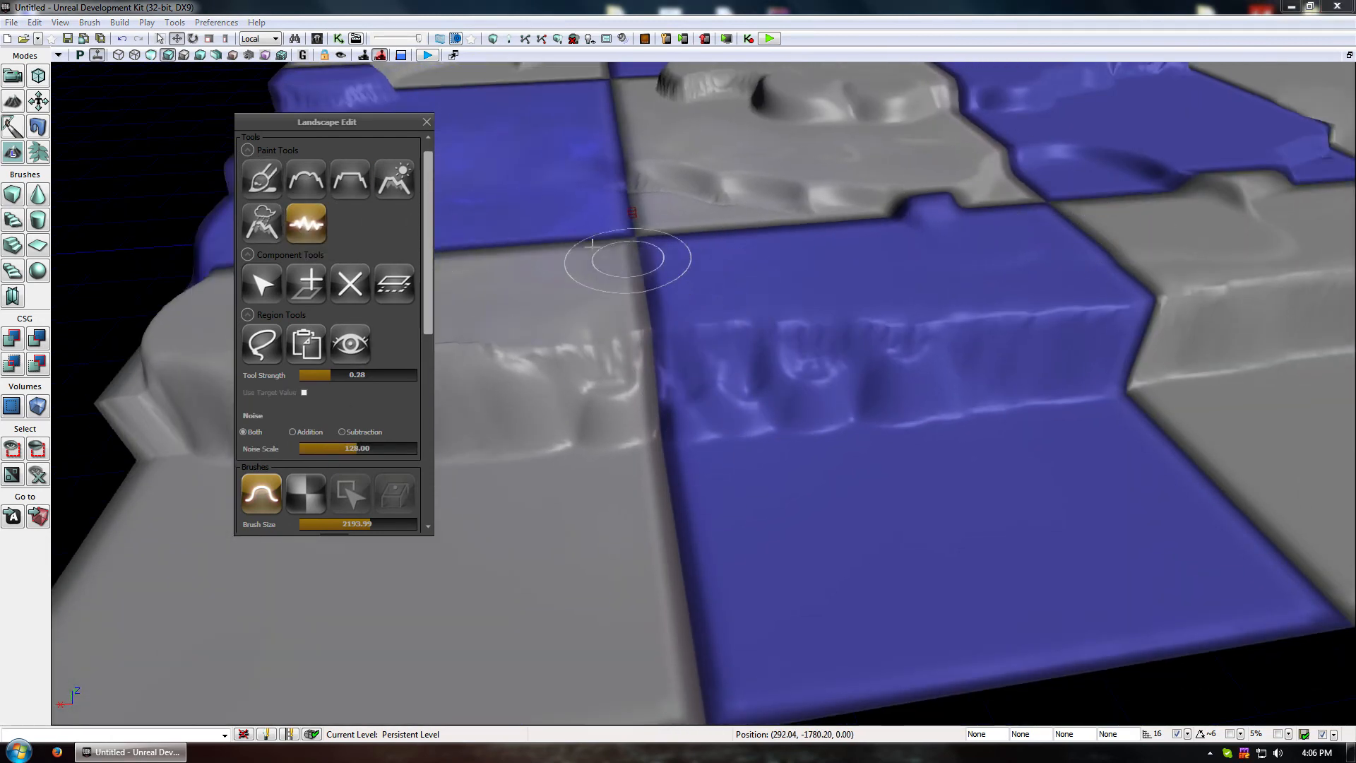
{"action": "mouse_move", "coordinate": [592, 213]}
{"action": "left_mouse_down"}
{"action": "mouse_move", "coordinate": [762, 233]}
{"action": "mouse_move", "coordinate": [657, 252]}
{"action": "mouse_move", "coordinate": [769, 278]}
{"action": "left_mouse_up"}
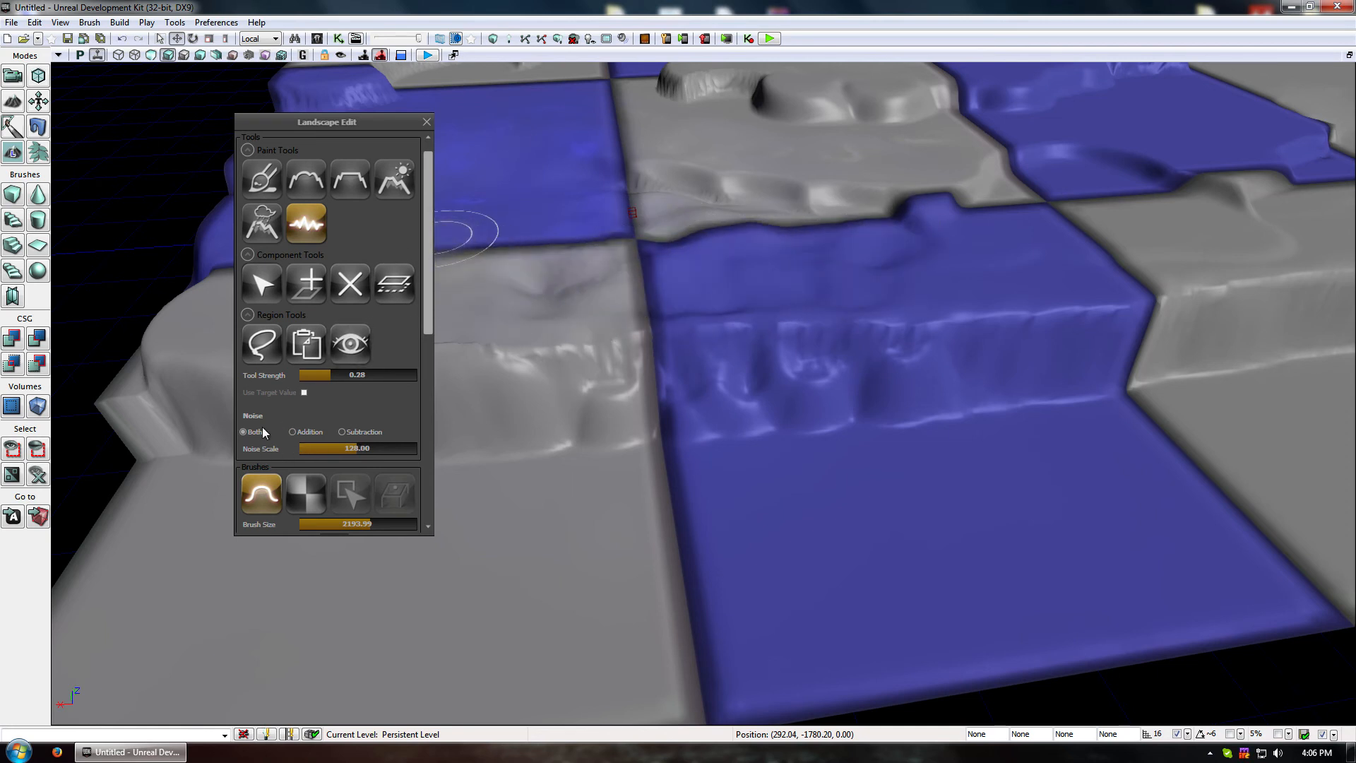
{"action": "left_click", "coordinate": [292, 431]}
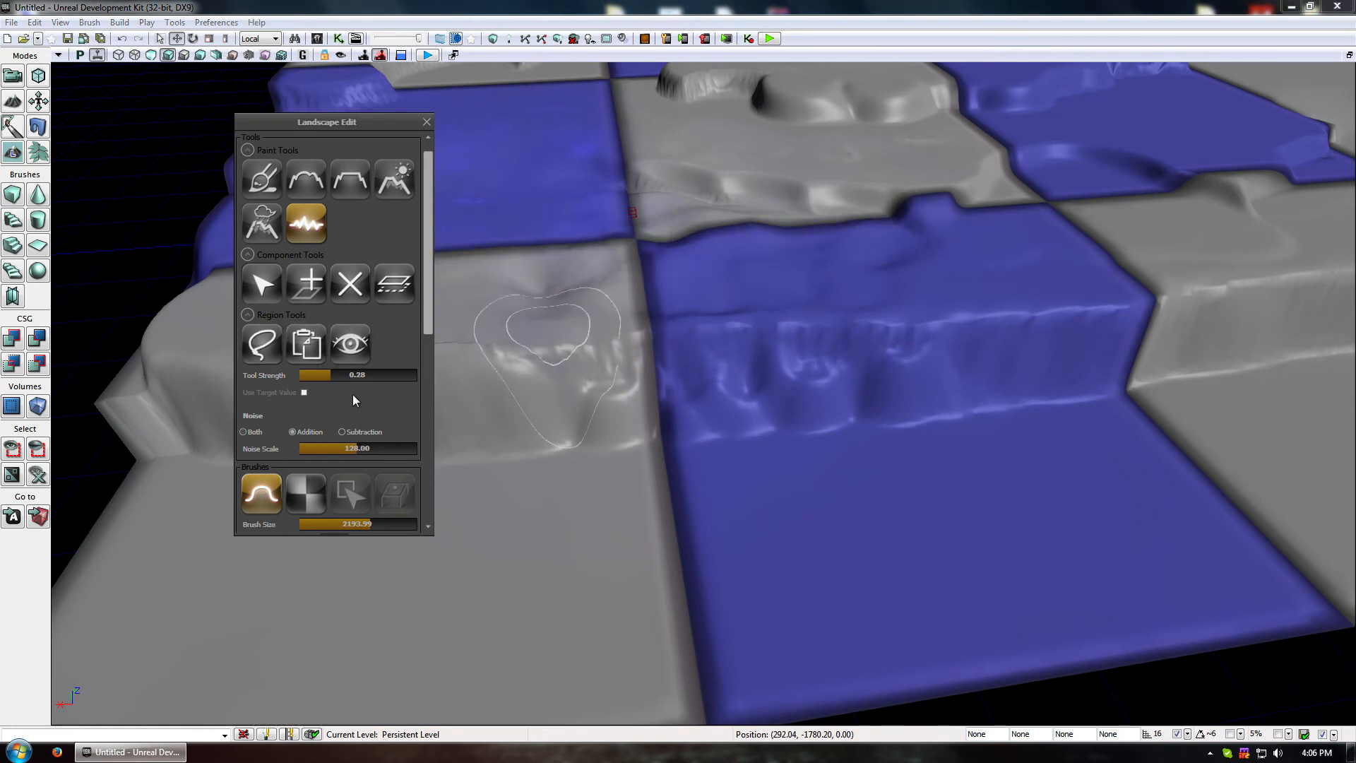
{"action": "left_click", "coordinate": [244, 432]}
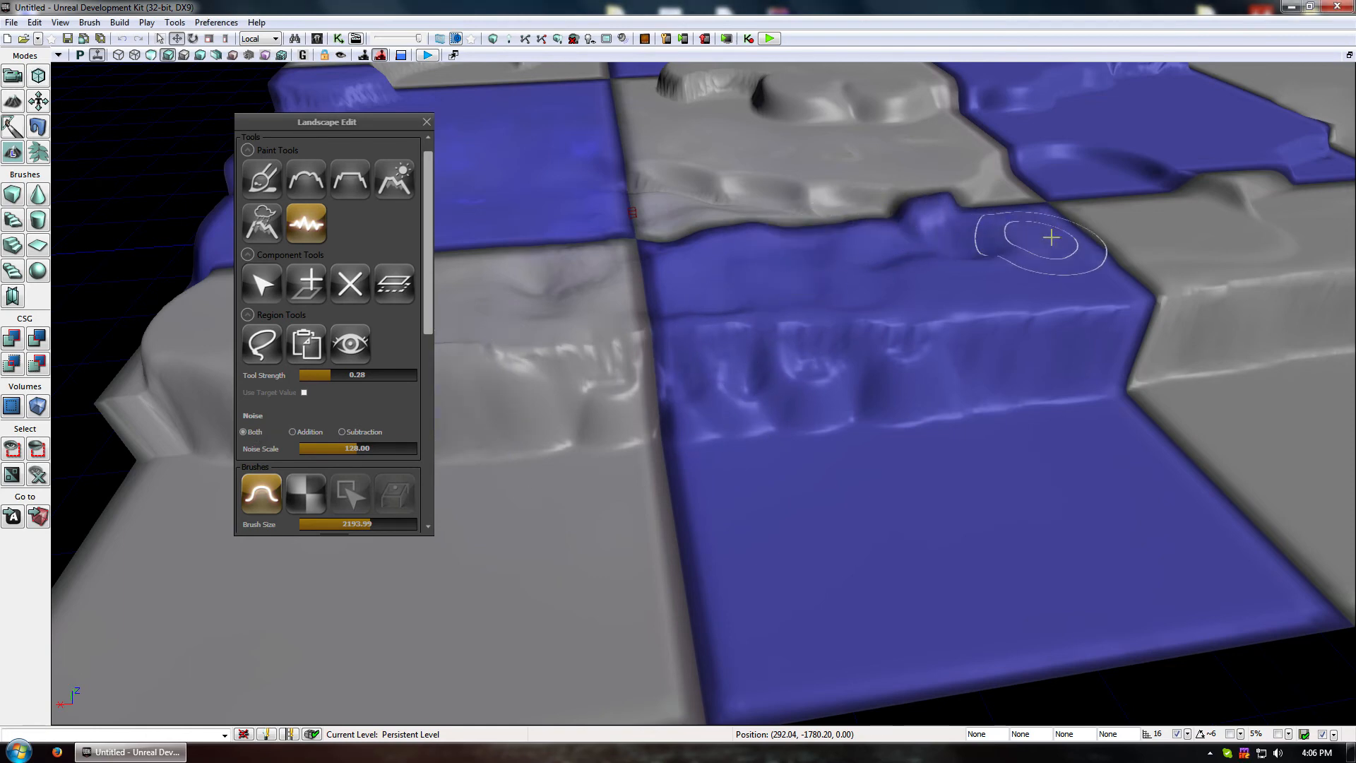
{"action": "mouse_move", "coordinate": [926, 279]}
{"action": "left_mouse_down", "text": "ctrl"}
{"action": "mouse_move", "coordinate": [987, 285]}
{"action": "mouse_move", "coordinate": [1237, 222]}
{"action": "left_mouse_up", "text": "ctrl"}
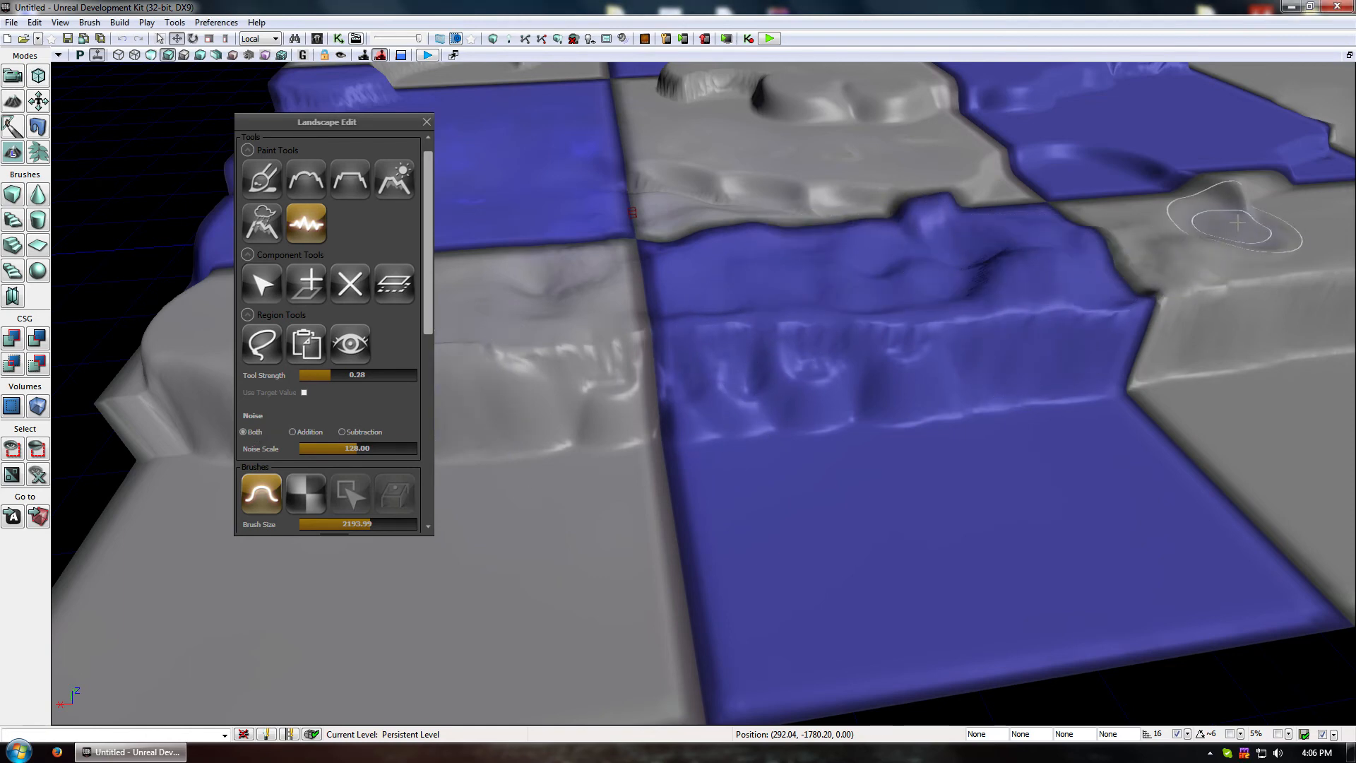
Spread noise over the blue and gray quadrants between the bases and the outer terrace to make uneven ground
{"action": "right_click_drag", "start_coordinate": [791, 275], "coordinate": [678, 273]}
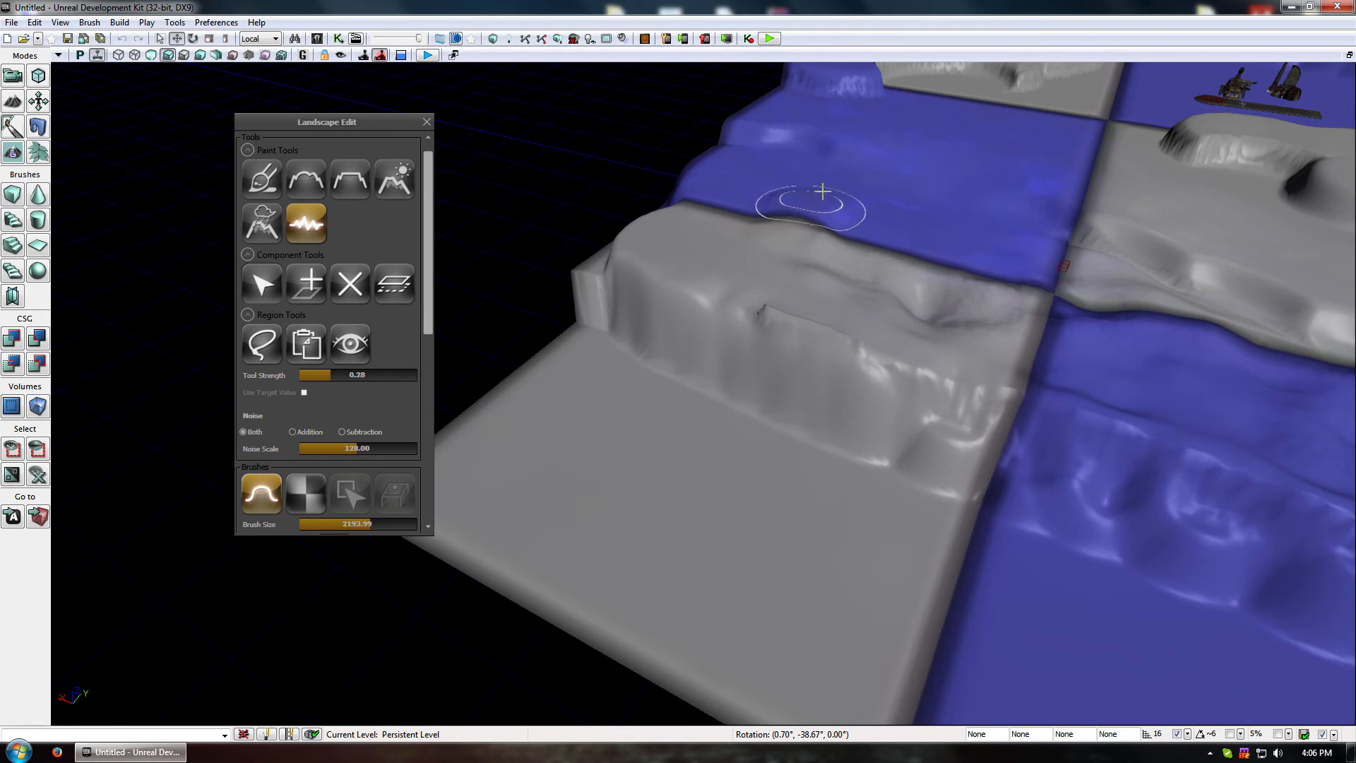
{"action": "mouse_move", "coordinate": [872, 173]}
{"action": "left_mouse_down", "text": "ctrl"}
{"action": "mouse_move", "coordinate": [956, 154]}
{"action": "mouse_move", "coordinate": [998, 242]}
{"action": "left_mouse_up", "text": "ctrl"}
{"action": "mouse_move", "coordinate": [875, 303]}
{"action": "right_mouse_down"}
{"action": "mouse_move", "coordinate": [879, 325]}
{"action": "mouse_move", "coordinate": [958, 371]}
{"action": "mouse_move", "coordinate": [857, 342]}
{"action": "mouse_move", "coordinate": [780, 169]}
{"action": "right_mouse_up"}
{"action": "mouse_move", "coordinate": [886, 170]}
{"action": "left_mouse_down", "text": "ctrl"}
{"action": "mouse_move", "coordinate": [984, 227]}
{"action": "mouse_move", "coordinate": [1090, 227]}
{"action": "mouse_move", "coordinate": [1060, 242]}
{"action": "mouse_move", "coordinate": [1222, 263]}
{"action": "left_mouse_up", "text": "ctrl"}
{"action": "mouse_move", "coordinate": [899, 309]}
{"action": "right_mouse_down"}
{"action": "mouse_move", "coordinate": [902, 115]}
{"action": "mouse_move", "coordinate": [772, 327]}
{"action": "mouse_move", "coordinate": [662, 336]}
{"action": "right_mouse_up"}
{"action": "mouse_move", "coordinate": [661, 337]}
{"action": "left_mouse_down", "text": "ctrl"}
{"action": "mouse_move", "coordinate": [772, 402]}
{"action": "mouse_move", "coordinate": [727, 293]}
{"action": "left_mouse_up", "text": "ctrl"}
{"action": "mouse_move", "coordinate": [871, 240]}
{"action": "left_mouse_down", "text": "ctrl"}
{"action": "mouse_move", "coordinate": [894, 205]}
{"action": "mouse_move", "coordinate": [963, 212]}
{"action": "mouse_move", "coordinate": [981, 240]}
{"action": "left_mouse_up", "text": "ctrl"}
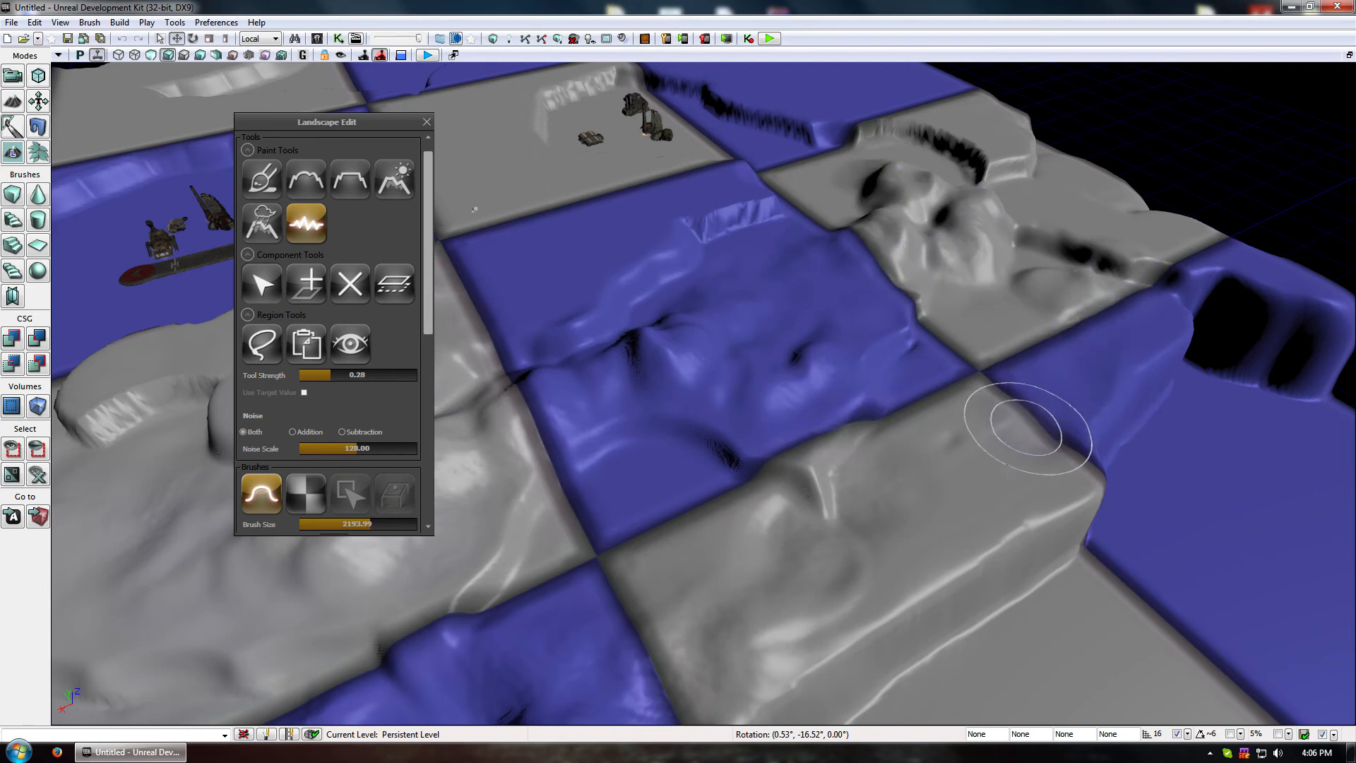
Set Detail Smooth to 0.88, and soften the noisy bumps in the blue and gray quadrants with the Smooth tool
{"action": "left_click", "coordinate": [311, 182]}
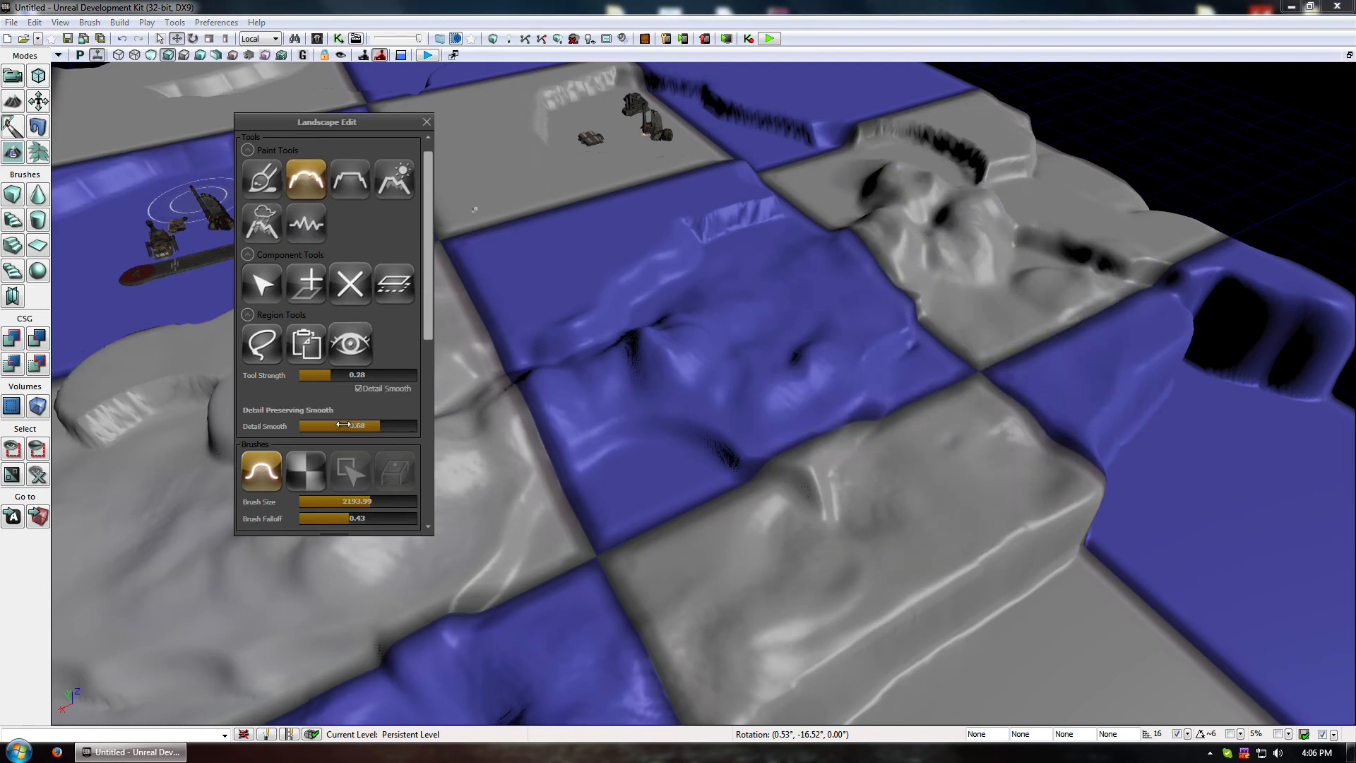
{"action": "left_click_drag", "start_coordinate": [372, 425], "coordinate": [403, 425]}
{"action": "mouse_move", "coordinate": [742, 339]}
{"action": "left_mouse_down", "text": "ctrl"}
{"action": "mouse_move", "coordinate": [766, 327]}
{"action": "mouse_move", "coordinate": [629, 349]}
{"action": "mouse_move", "coordinate": [660, 315]}
{"action": "mouse_move", "coordinate": [770, 392]}
{"action": "mouse_move", "coordinate": [838, 369]}
{"action": "mouse_move", "coordinate": [812, 395]}
{"action": "mouse_move", "coordinate": [878, 227]}
{"action": "mouse_move", "coordinate": [975, 241]}
{"action": "left_mouse_up", "text": "ctrl"}
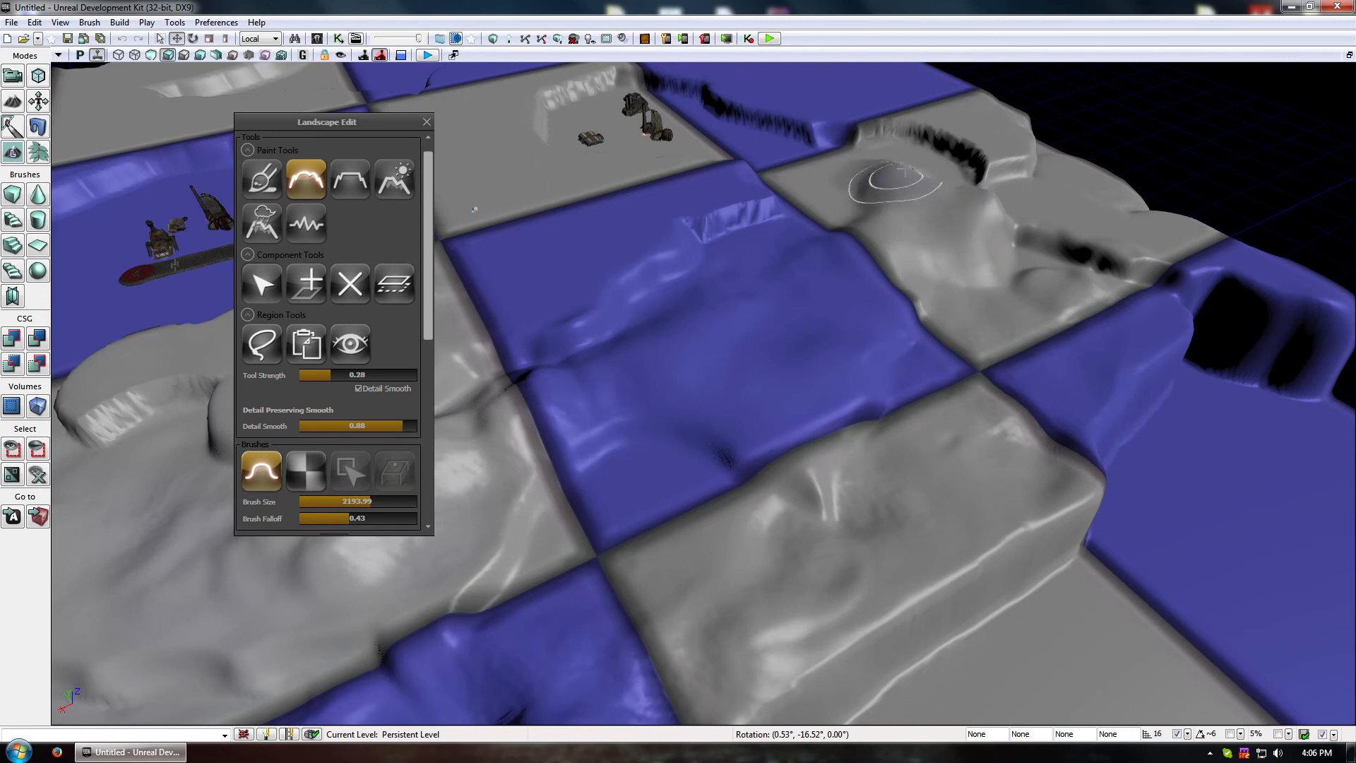
{"action": "left_click_drag", "start_coordinate": [929, 180], "coordinate": [965, 223], "text": "ctrl"}
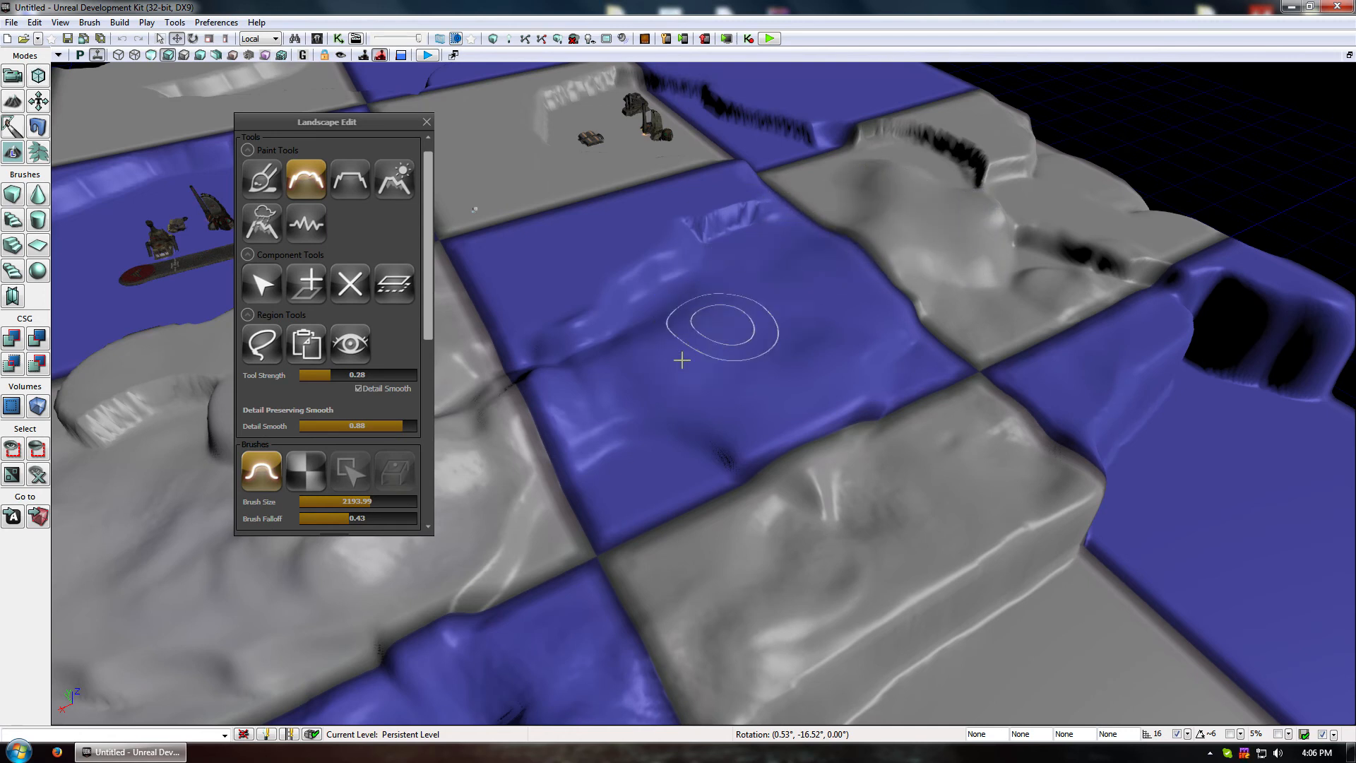
{"action": "mouse_move", "coordinate": [658, 405]}
{"action": "left_mouse_down", "text": "ctrl"}
{"action": "mouse_move", "coordinate": [578, 417]}
{"action": "mouse_move", "coordinate": [448, 548]}
{"action": "mouse_move", "coordinate": [420, 557]}
{"action": "left_mouse_up", "text": "ctrl"}
{"action": "mouse_move", "coordinate": [421, 557]}
{"action": "right_mouse_down"}
{"action": "mouse_move", "coordinate": [331, 650]}
{"action": "mouse_move", "coordinate": [157, 672]}
{"action": "mouse_move", "coordinate": [167, 627]}
{"action": "mouse_move", "coordinate": [106, 147]}
{"action": "right_mouse_up"}
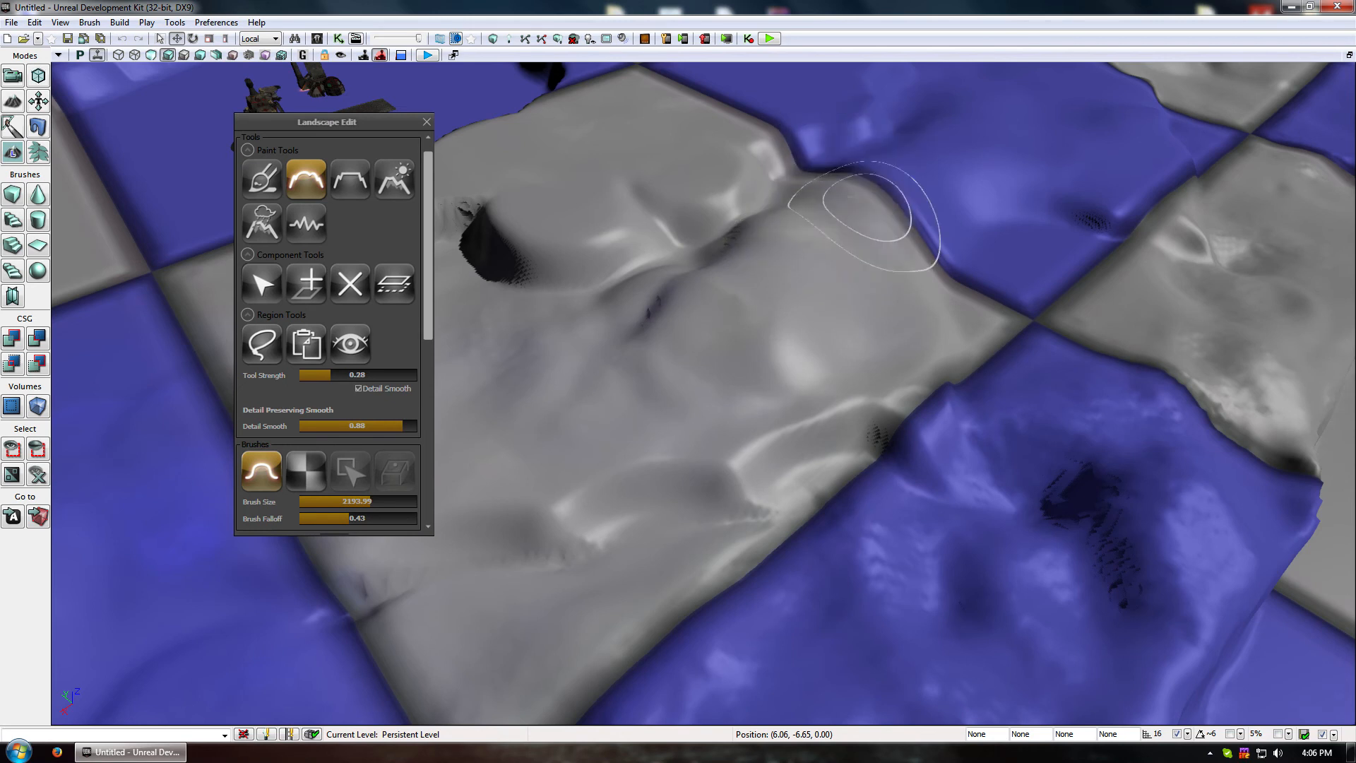
Flatten a patch beside the gray plateau, and smooth the surrounding creases with the Smooth tool at strength 0.56
{"action": "left_click", "coordinate": [349, 179]}
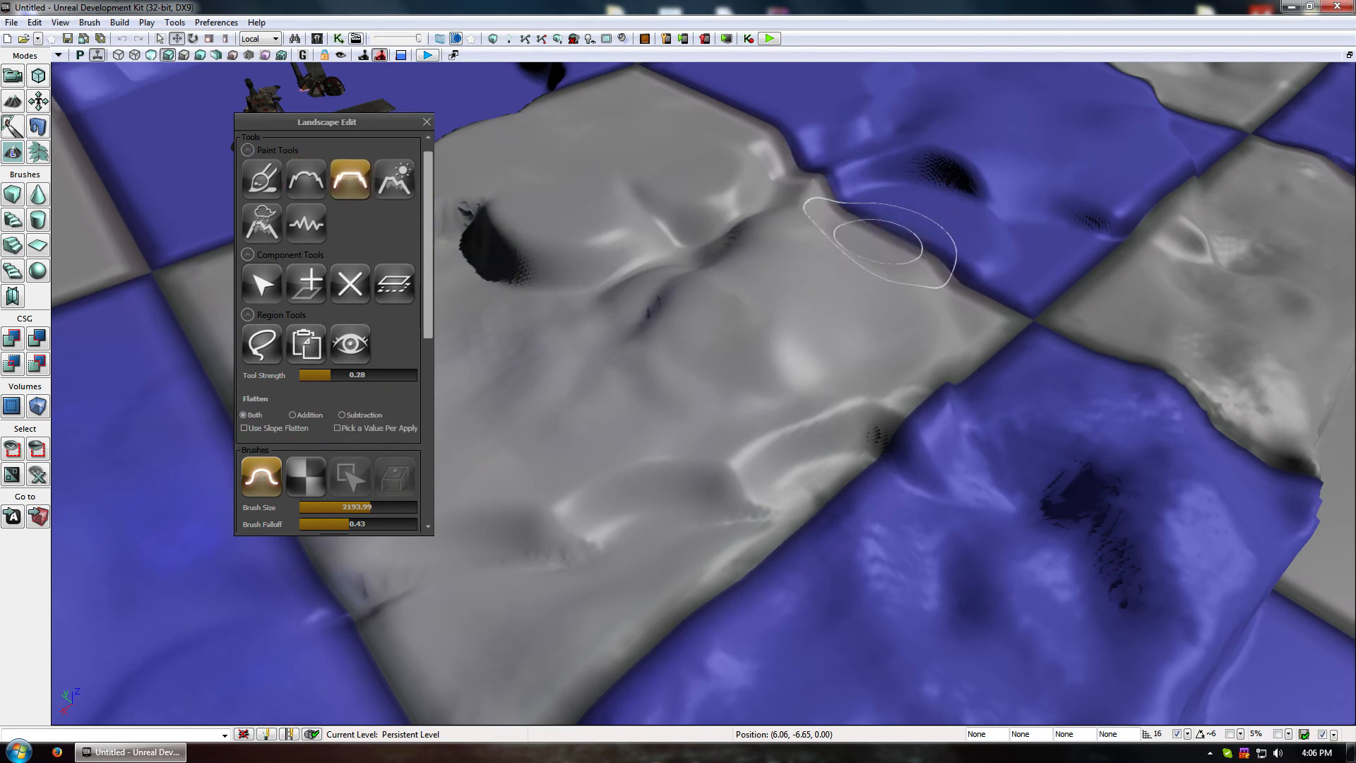
{"action": "left_click", "coordinate": [306, 178]}
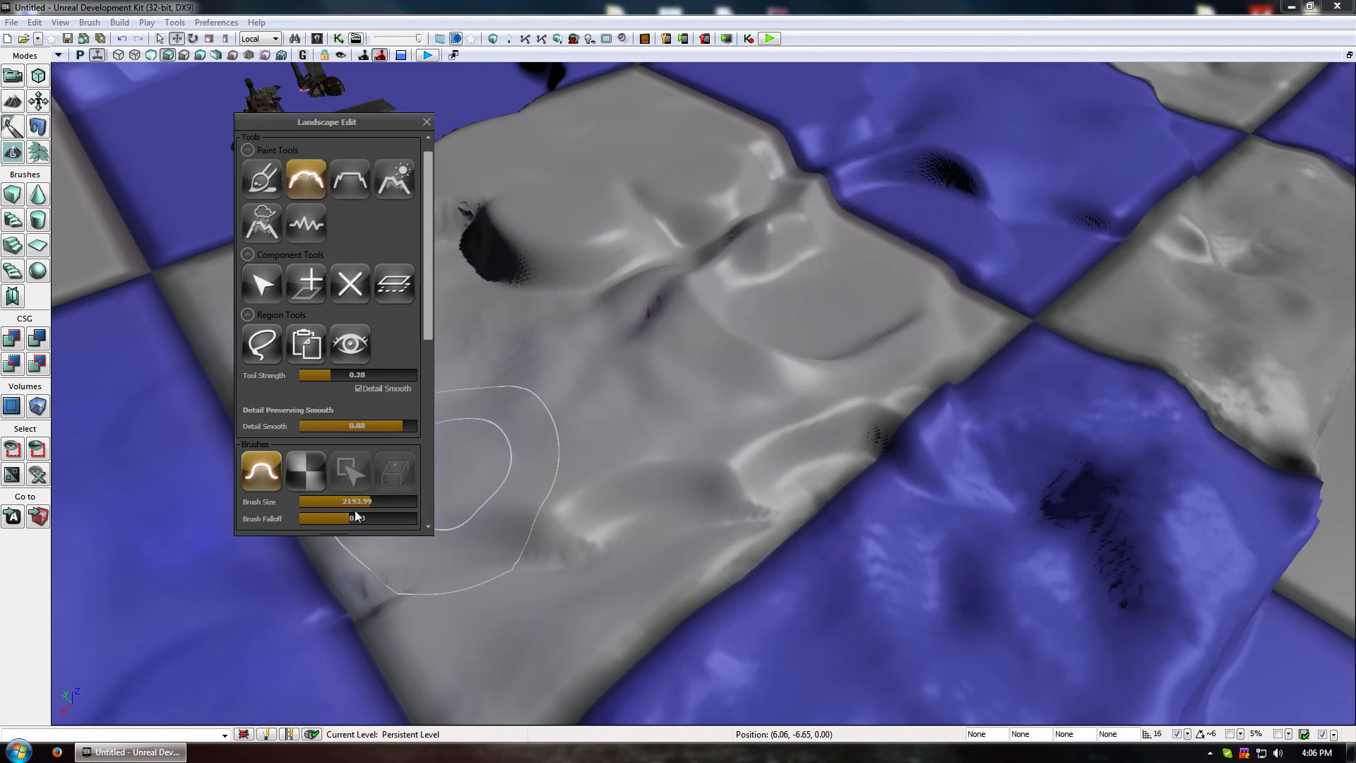
{"action": "left_click_drag", "start_coordinate": [316, 378], "coordinate": [346, 379]}
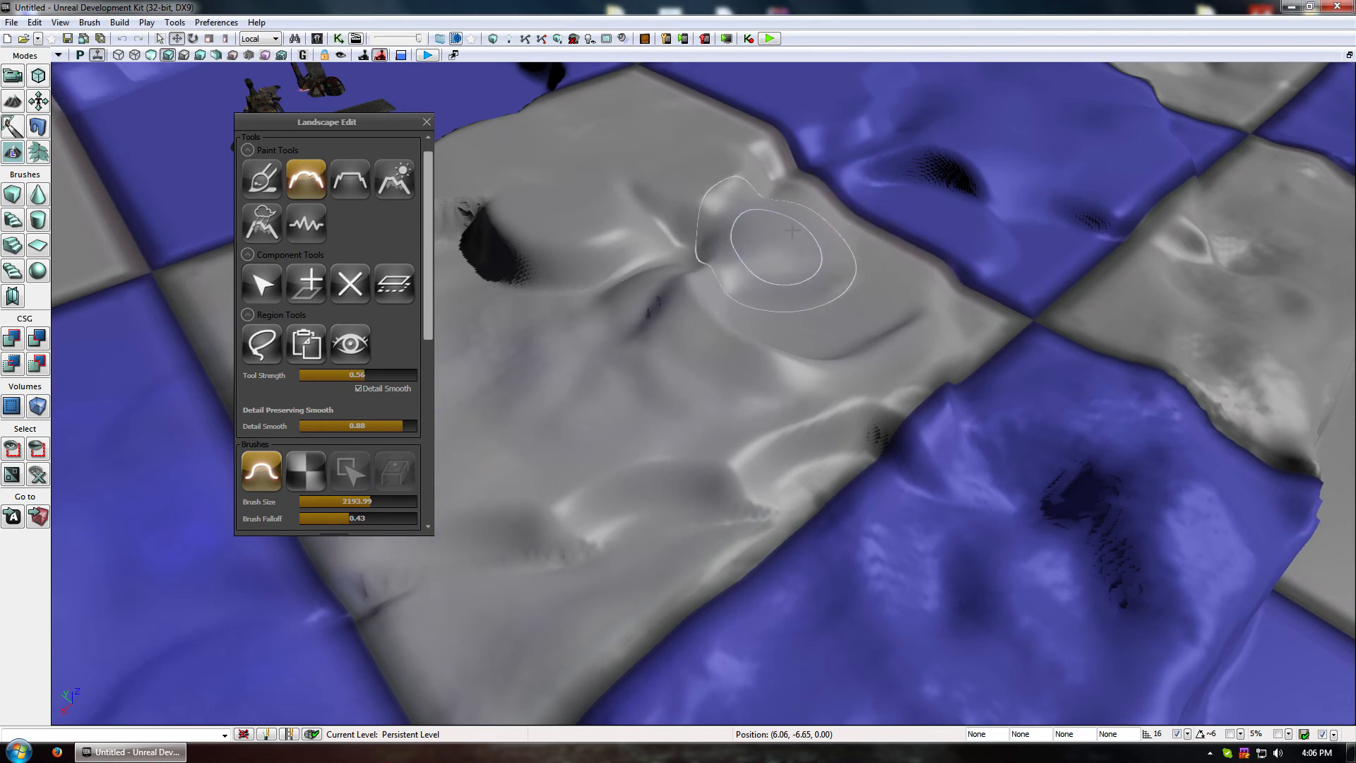
{"action": "mouse_move", "coordinate": [919, 176]}
{"action": "left_mouse_down", "text": "ctrl"}
{"action": "mouse_move", "coordinate": [784, 313]}
{"action": "mouse_move", "coordinate": [862, 320]}
{"action": "mouse_move", "coordinate": [722, 445]}
{"action": "mouse_move", "coordinate": [547, 450]}
{"action": "left_mouse_up", "text": "ctrl"}
{"action": "mouse_move", "coordinate": [834, 395]}
{"action": "right_mouse_down"}
{"action": "mouse_move", "coordinate": [866, 388]}
{"action": "mouse_move", "coordinate": [672, 628]}
{"action": "mouse_move", "coordinate": [866, 253]}
{"action": "right_mouse_up"}
{"action": "mouse_move", "coordinate": [866, 253]}
{"action": "left_mouse_down", "text": "ctrl"}
{"action": "mouse_move", "coordinate": [699, 328]}
{"action": "mouse_move", "coordinate": [781, 364]}
{"action": "mouse_move", "coordinate": [751, 363]}
{"action": "mouse_move", "coordinate": [846, 282]}
{"action": "mouse_move", "coordinate": [766, 475]}
{"action": "mouse_move", "coordinate": [727, 490]}
{"action": "mouse_move", "coordinate": [627, 403]}
{"action": "mouse_move", "coordinate": [877, 267]}
{"action": "left_mouse_up", "text": "ctrl"}
Raise the outer edge of the corner blue quadrant into a level plateau with the Flatten tool
{"action": "right_click_drag", "start_coordinate": [877, 268], "coordinate": [638, 156]}
{"action": "left_click", "coordinate": [357, 177]}
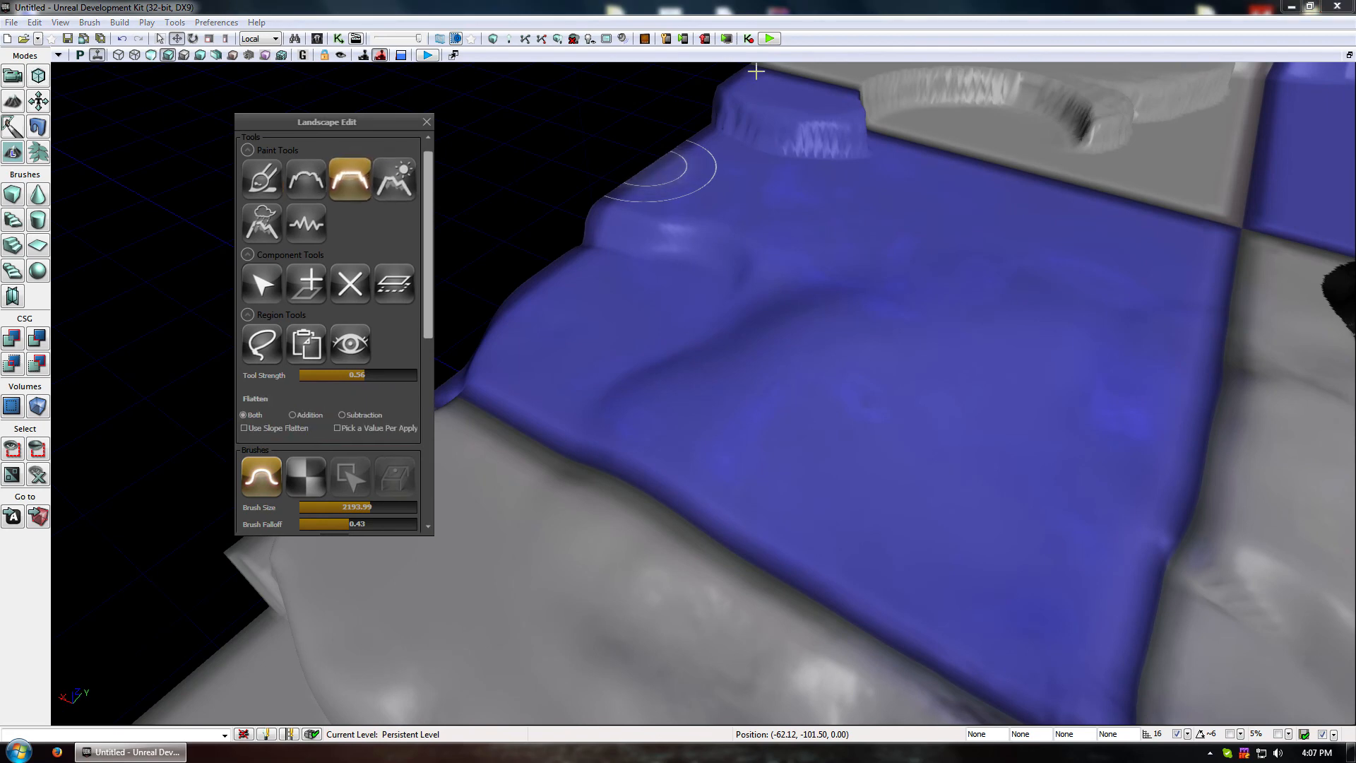
{"action": "mouse_move", "coordinate": [770, 88]}
{"action": "left_mouse_down", "text": "ctrl"}
{"action": "mouse_move", "coordinate": [593, 224]}
{"action": "mouse_move", "coordinate": [469, 282]}
{"action": "mouse_move", "coordinate": [839, 115]}
{"action": "mouse_move", "coordinate": [733, 236]}
{"action": "left_mouse_up", "text": "ctrl"}
{"action": "mouse_move", "coordinate": [853, 146]}
{"action": "right_mouse_down"}
{"action": "mouse_move", "coordinate": [838, 142]}
{"action": "mouse_move", "coordinate": [878, 188]}
{"action": "mouse_move", "coordinate": [833, 136]}
{"action": "mouse_move", "coordinate": [941, 120]}
{"action": "mouse_move", "coordinate": [878, 172]}
{"action": "right_mouse_up"}
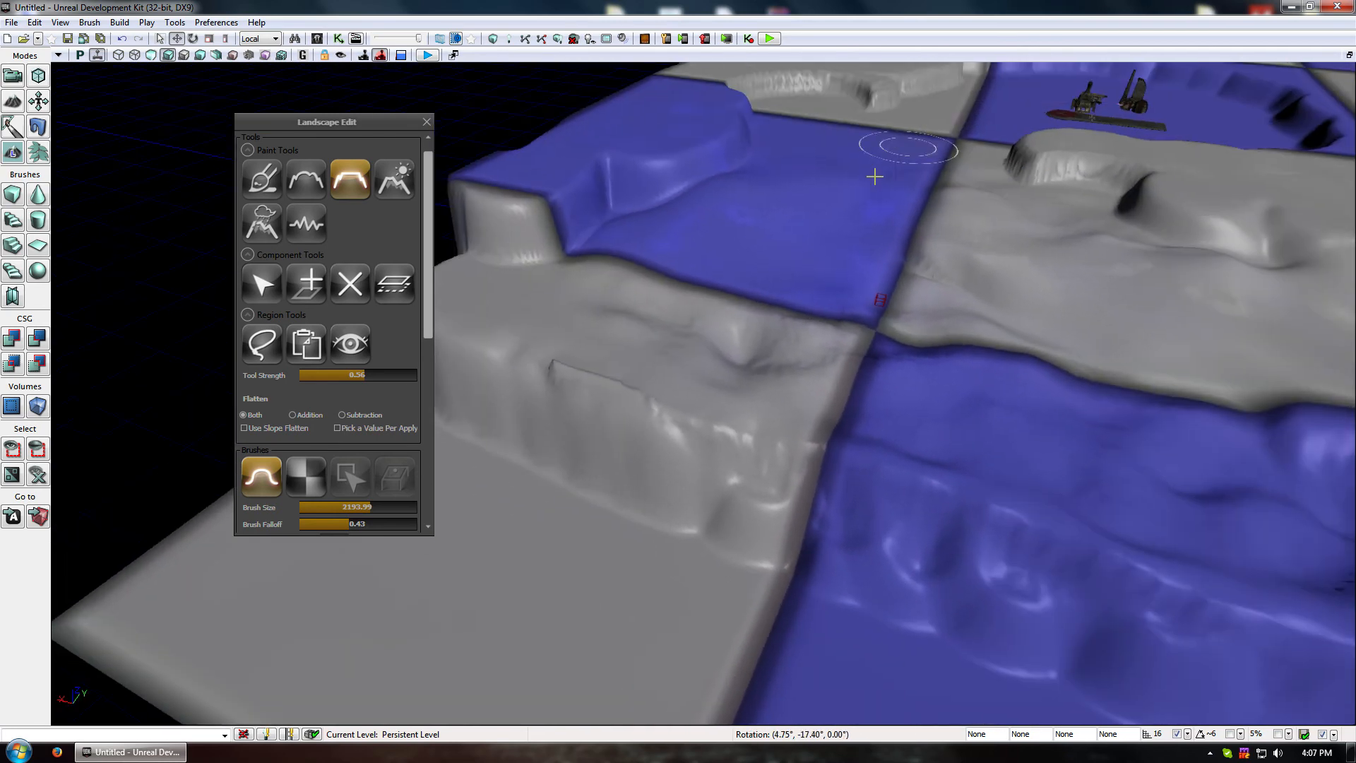
Flatten a stepped ledge across the uneven gray quadrant in front of the base with the Flatten tool
{"action": "mouse_move", "coordinate": [793, 278]}
{"action": "right_mouse_down"}
{"action": "mouse_move", "coordinate": [926, 250]}
{"action": "mouse_move", "coordinate": [933, 221]}
{"action": "mouse_move", "coordinate": [1085, 311]}
{"action": "right_mouse_up"}
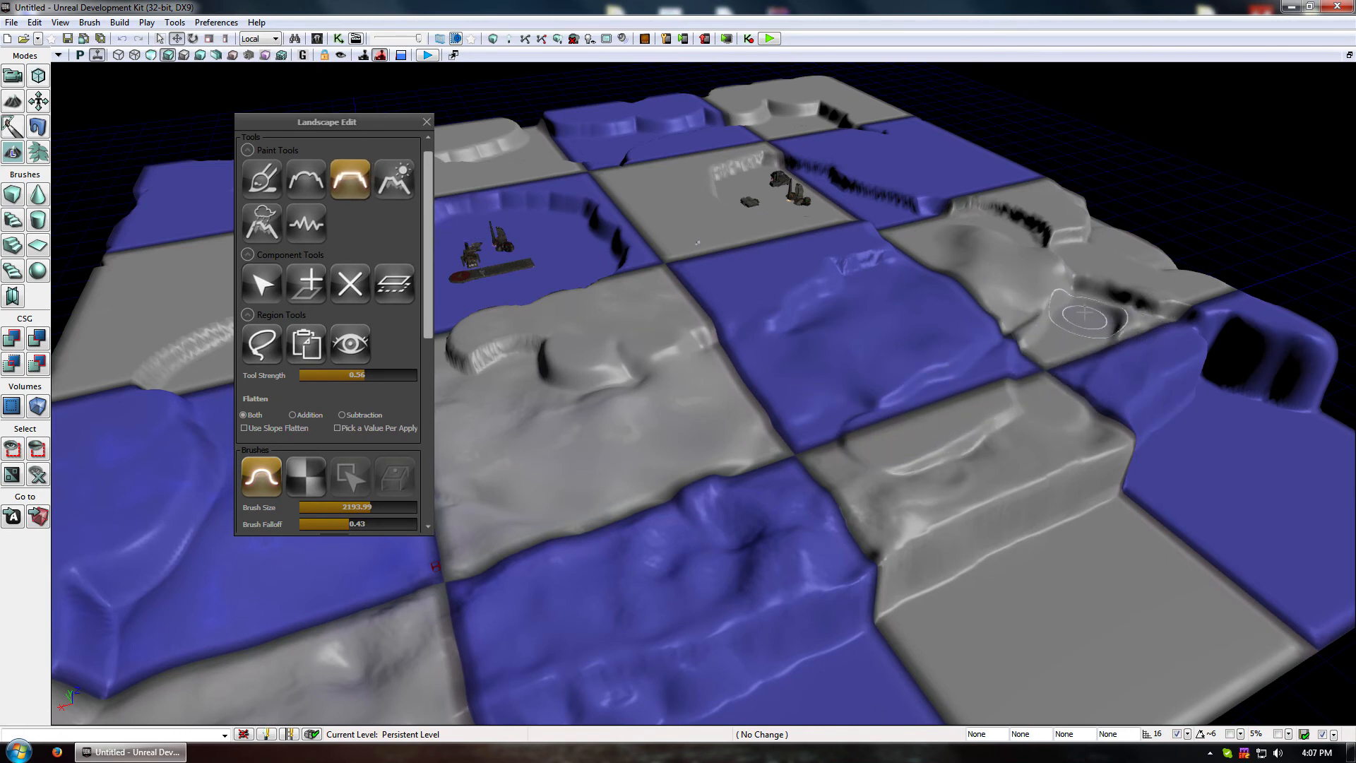
{"action": "mouse_move", "coordinate": [813, 472]}
{"action": "left_mouse_down", "text": "ctrl"}
{"action": "mouse_move", "coordinate": [887, 419]}
{"action": "mouse_move", "coordinate": [636, 539]}
{"action": "mouse_move", "coordinate": [812, 414]}
{"action": "mouse_move", "coordinate": [772, 400]}
{"action": "mouse_move", "coordinate": [984, 433]}
{"action": "mouse_move", "coordinate": [801, 487]}
{"action": "left_mouse_up", "text": "ctrl"}
{"action": "right_click_drag", "start_coordinate": [800, 486], "coordinate": [923, 506]}
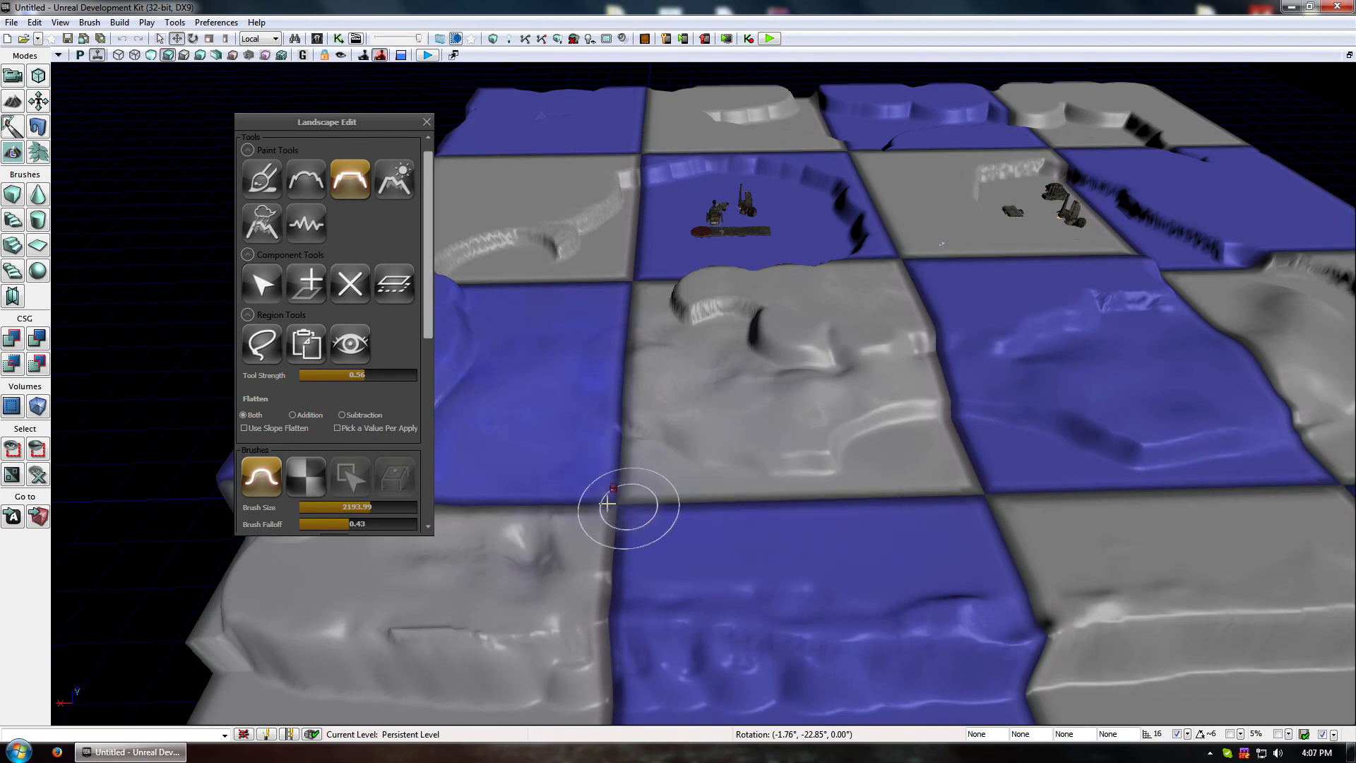
{"action": "right_click_drag", "start_coordinate": [657, 505], "coordinate": [712, 486]}
{"action": "mouse_move", "coordinate": [764, 342]}
{"action": "left_mouse_down", "text": "ctrl"}
{"action": "mouse_move", "coordinate": [735, 403]}
{"action": "mouse_move", "coordinate": [1009, 472]}
{"action": "left_mouse_up", "text": "ctrl"}
{"action": "right_click_drag", "start_coordinate": [830, 376], "coordinate": [902, 360]}
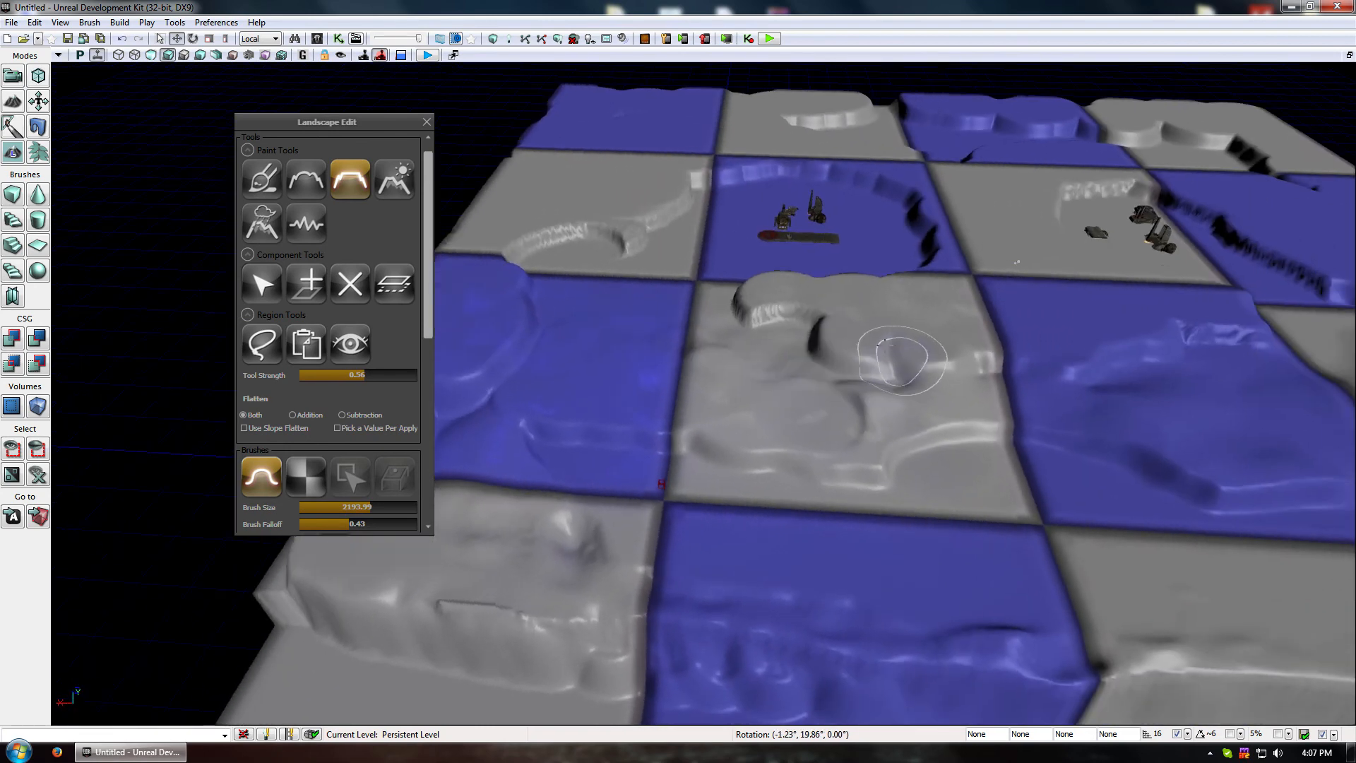
{"action": "right_click_drag", "start_coordinate": [791, 354], "coordinate": [727, 357]}
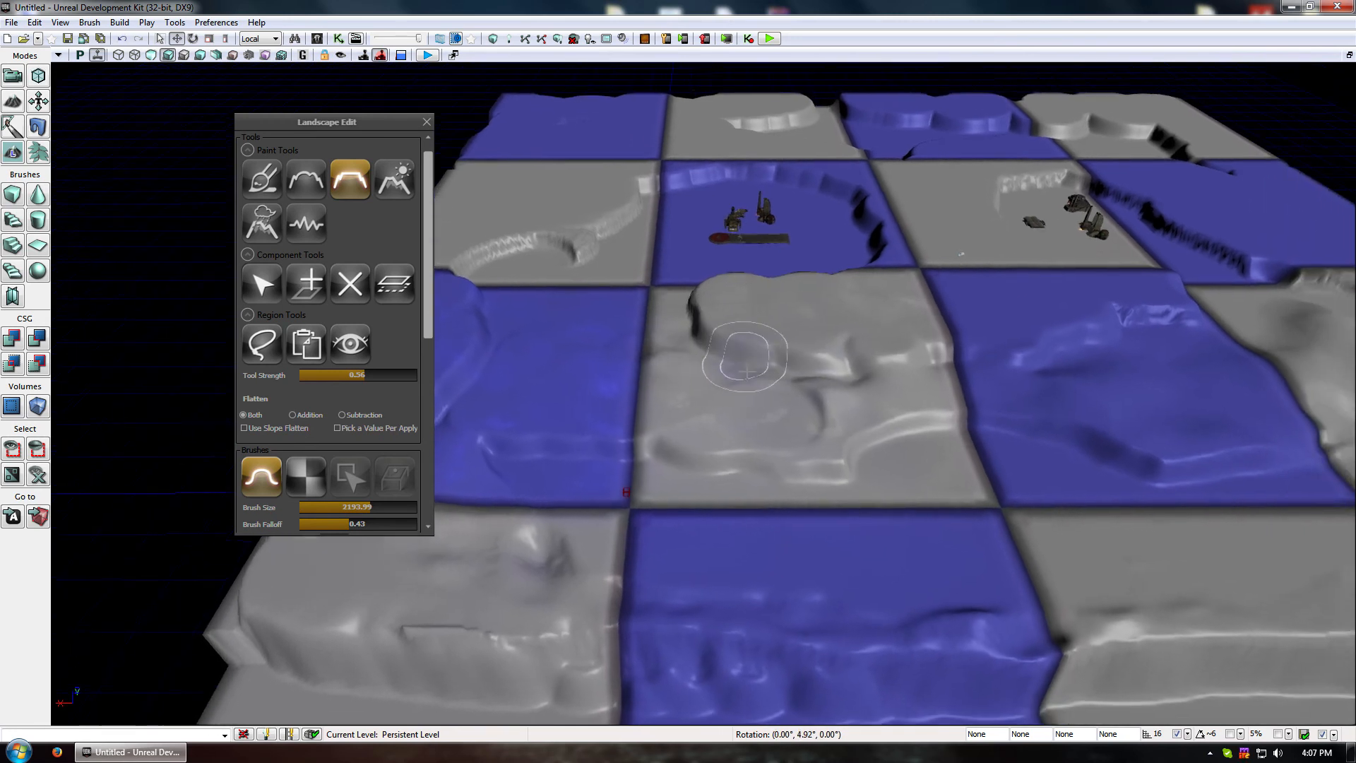
Soften the bumps and creases on the gray quadrant beside the dark cliffs with the Smooth tool
{"action": "left_click", "coordinate": [306, 178]}
{"action": "mouse_move", "coordinate": [1128, 390]}
{"action": "left_mouse_down"}
{"action": "mouse_move", "coordinate": [1169, 388]}
{"action": "mouse_move", "coordinate": [1166, 439]}
{"action": "mouse_move", "coordinate": [851, 419]}
{"action": "mouse_move", "coordinate": [724, 444]}
{"action": "mouse_move", "coordinate": [432, 442]}
{"action": "mouse_move", "coordinate": [791, 466]}
{"action": "left_mouse_up"}
{"action": "mouse_move", "coordinate": [791, 466]}
{"action": "middle_mouse_down"}
{"action": "mouse_move", "coordinate": [736, 569]}
{"action": "mouse_move", "coordinate": [233, 692]}
{"action": "middle_mouse_up"}
{"action": "mouse_move", "coordinate": [233, 692]}
{"action": "right_mouse_down"}
{"action": "mouse_move", "coordinate": [424, 494]}
{"action": "mouse_move", "coordinate": [252, 203]}
{"action": "mouse_move", "coordinate": [409, 469]}
{"action": "mouse_move", "coordinate": [452, 446]}
{"action": "mouse_move", "coordinate": [462, 466]}
{"action": "right_mouse_up"}
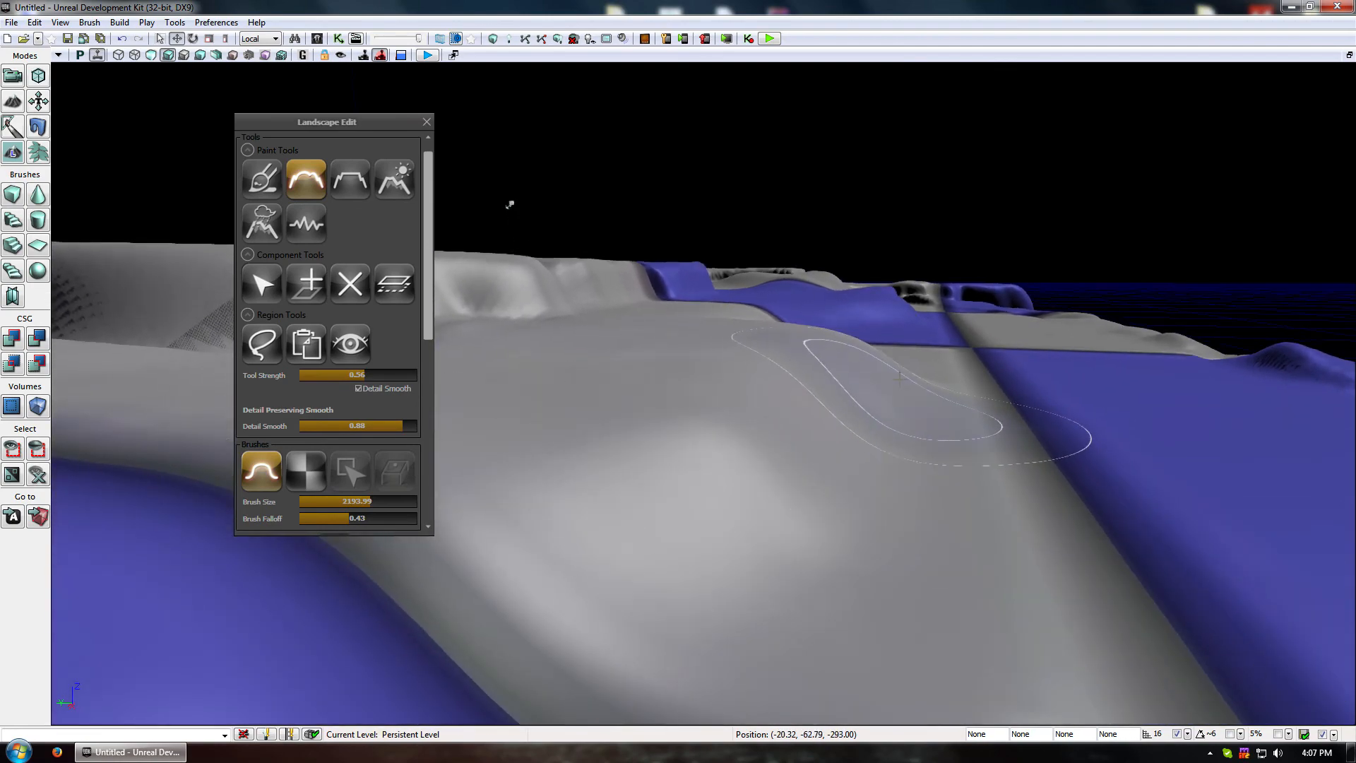
{"action": "mouse_move", "coordinate": [891, 315]}
{"action": "right_mouse_down"}
{"action": "mouse_move", "coordinate": [1116, 318]}
{"action": "mouse_move", "coordinate": [1102, 339]}
{"action": "mouse_move", "coordinate": [933, 353]}
{"action": "mouse_move", "coordinate": [897, 325]}
{"action": "mouse_move", "coordinate": [892, 348]}
{"action": "right_mouse_up"}
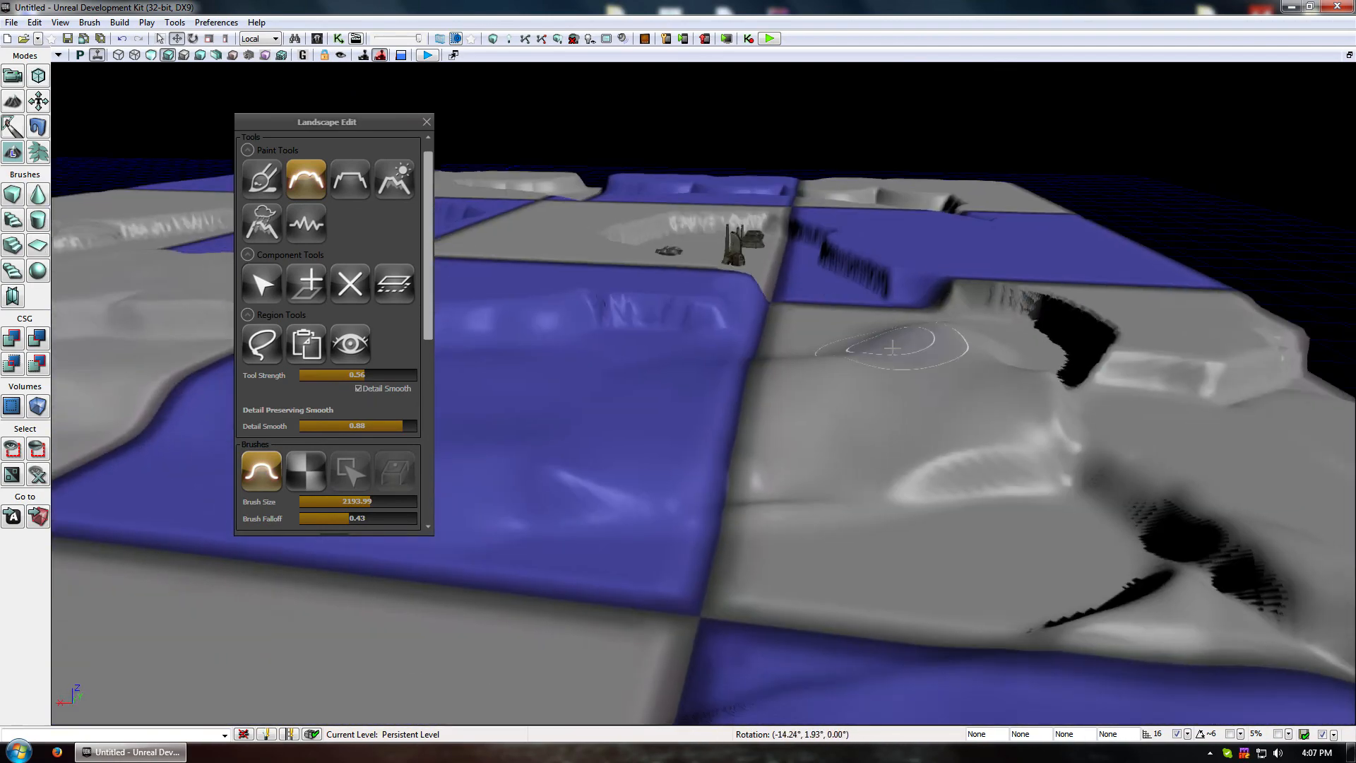
{"action": "mouse_move", "coordinate": [994, 364]}
{"action": "left_mouse_down", "text": "ctrl"}
{"action": "mouse_move", "coordinate": [1042, 432]}
{"action": "mouse_move", "coordinate": [989, 425]}
{"action": "mouse_move", "coordinate": [954, 449]}
{"action": "mouse_move", "coordinate": [1006, 477]}
{"action": "left_mouse_up", "text": "ctrl"}
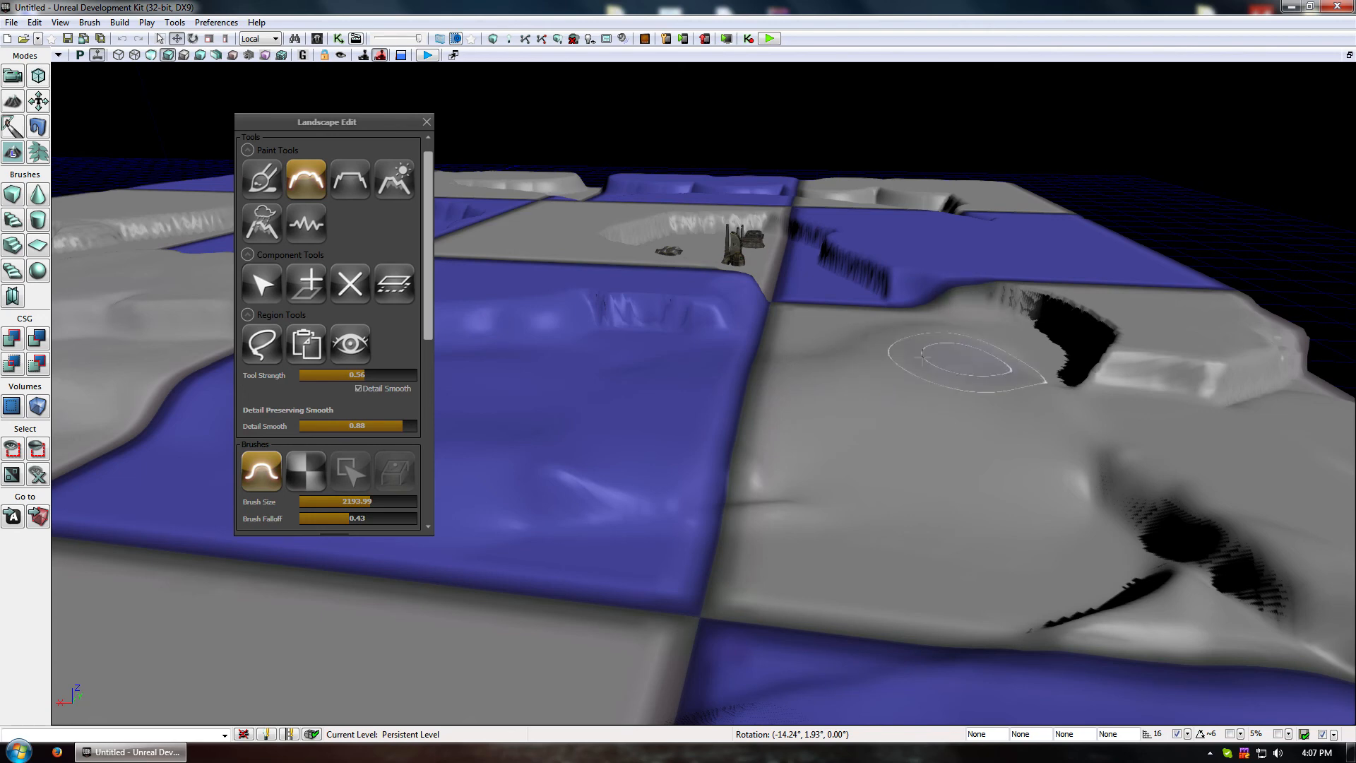
{"action": "left_click_drag", "start_coordinate": [897, 327], "coordinate": [756, 702]}
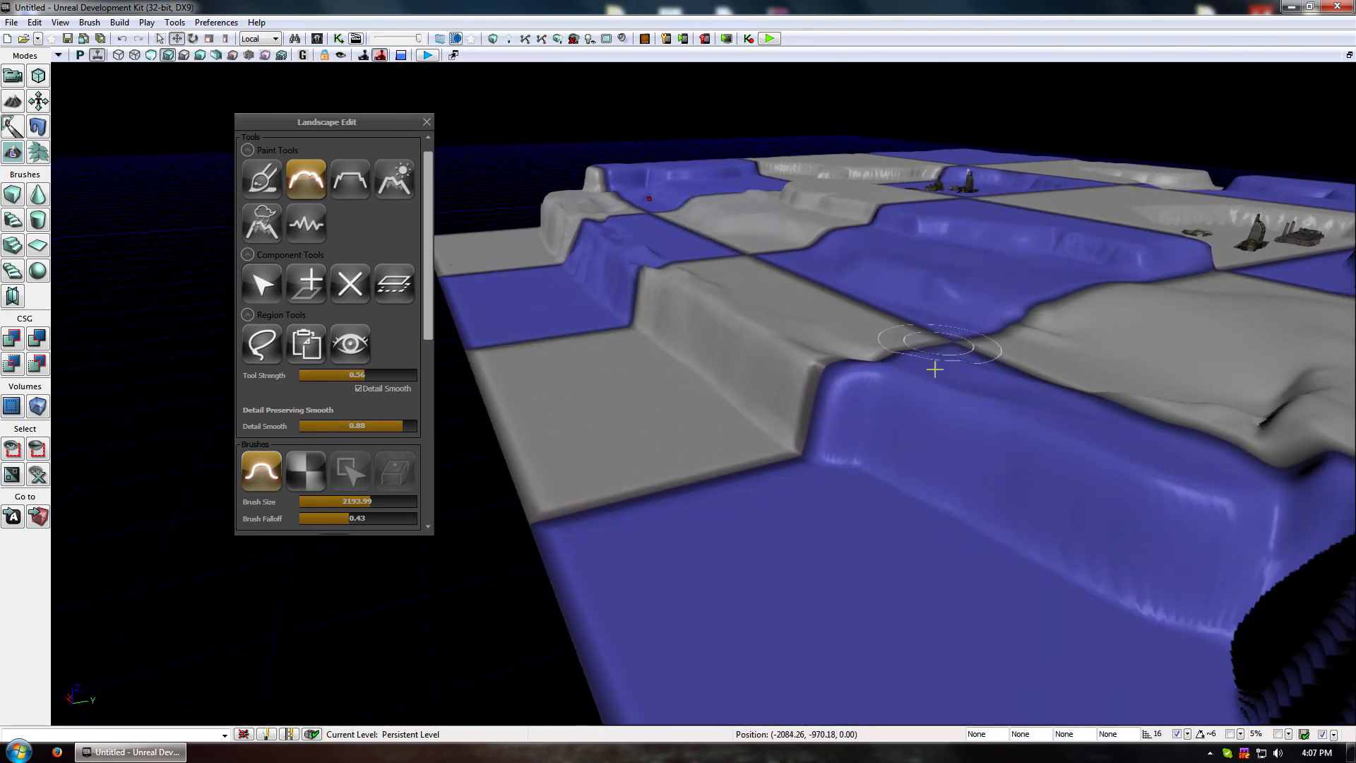
{"action": "left_click_drag", "start_coordinate": [935, 369], "coordinate": [1088, 283]}
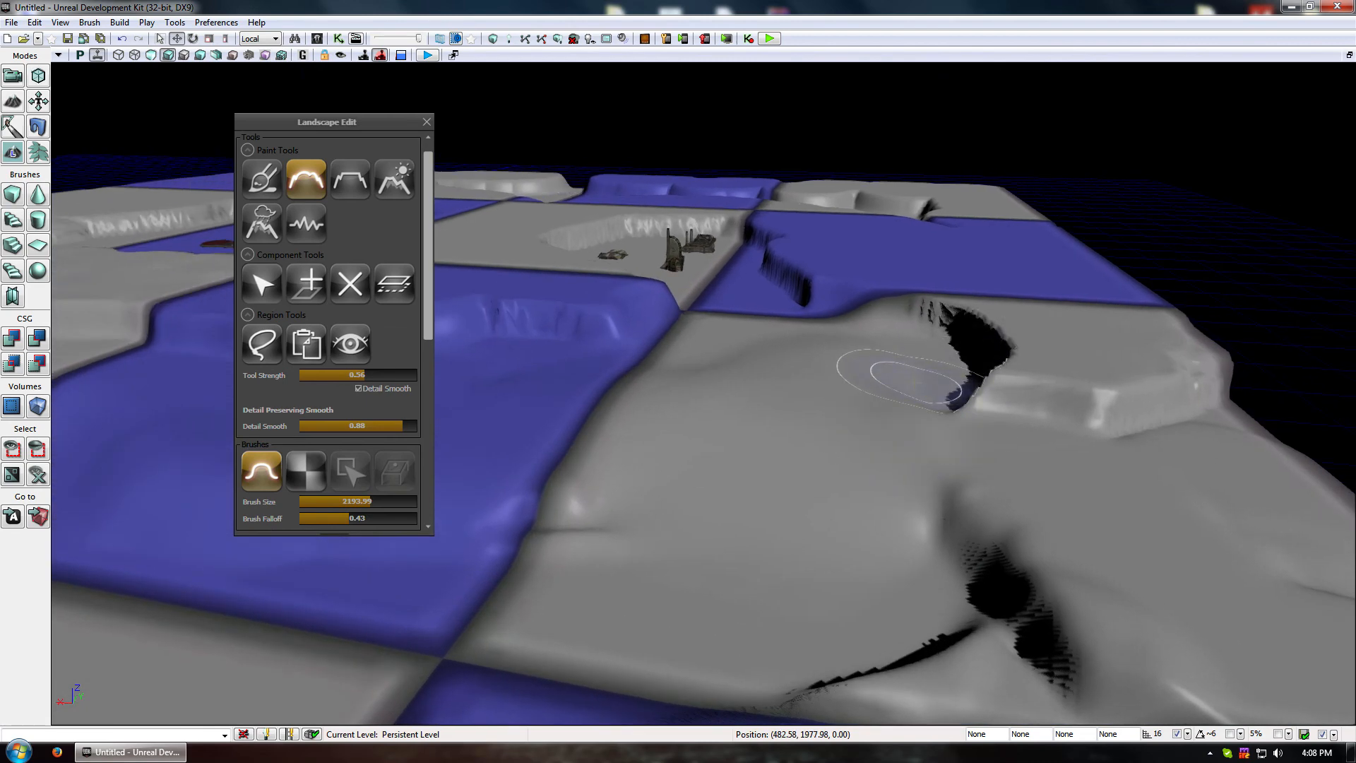
{"action": "left_click_drag", "start_coordinate": [906, 379], "coordinate": [855, 417]}
{"action": "right_click_drag", "start_coordinate": [862, 457], "coordinate": [839, 455]}
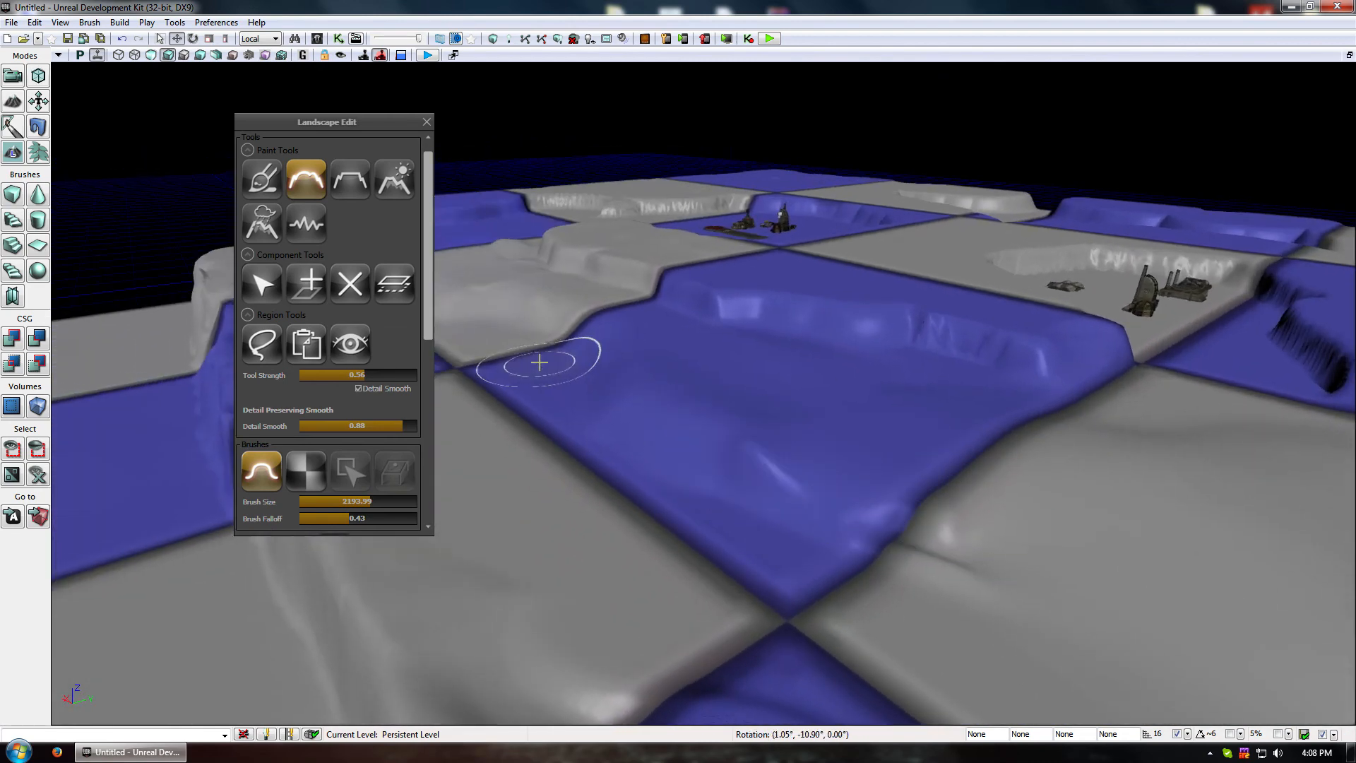
Smooth the creased lower part of the neighbouring blue quadrant and its border with the gray quadrant
{"action": "left_click", "coordinate": [834, 512], "text": "ctrl"}
{"action": "left_click_drag", "start_coordinate": [851, 477], "coordinate": [900, 424]}
{"action": "left_click", "coordinate": [787, 470], "text": "ctrl"}
{"action": "left_click_drag", "start_coordinate": [851, 493], "coordinate": [862, 572]}
{"action": "middle_click_drag", "start_coordinate": [844, 608], "coordinate": [846, 488]}
{"action": "right_click_drag", "start_coordinate": [847, 487], "coordinate": [837, 511]}
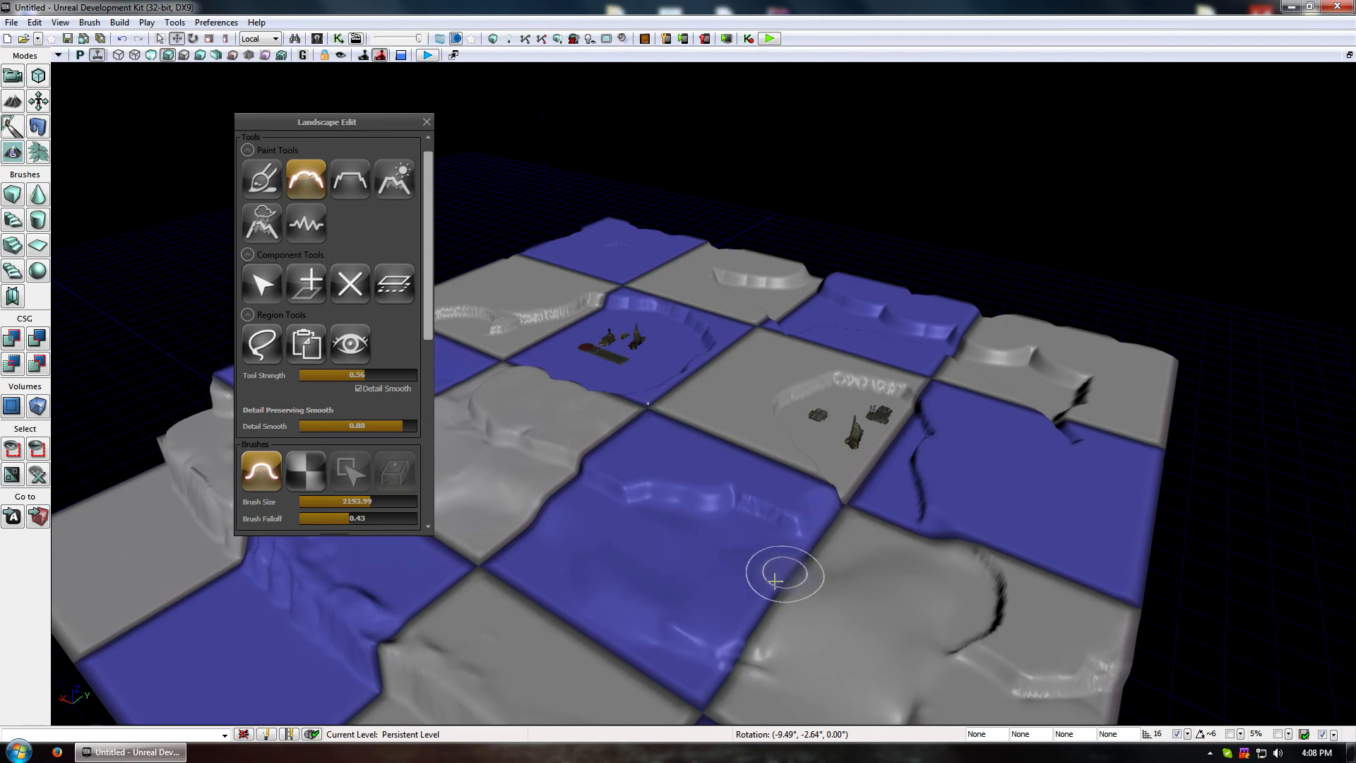
{"action": "mouse_move", "coordinate": [786, 572]}
{"action": "right_mouse_down"}
{"action": "mouse_move", "coordinate": [746, 545]}
{"action": "mouse_move", "coordinate": [711, 575]}
{"action": "mouse_move", "coordinate": [757, 580]}
{"action": "right_mouse_up"}
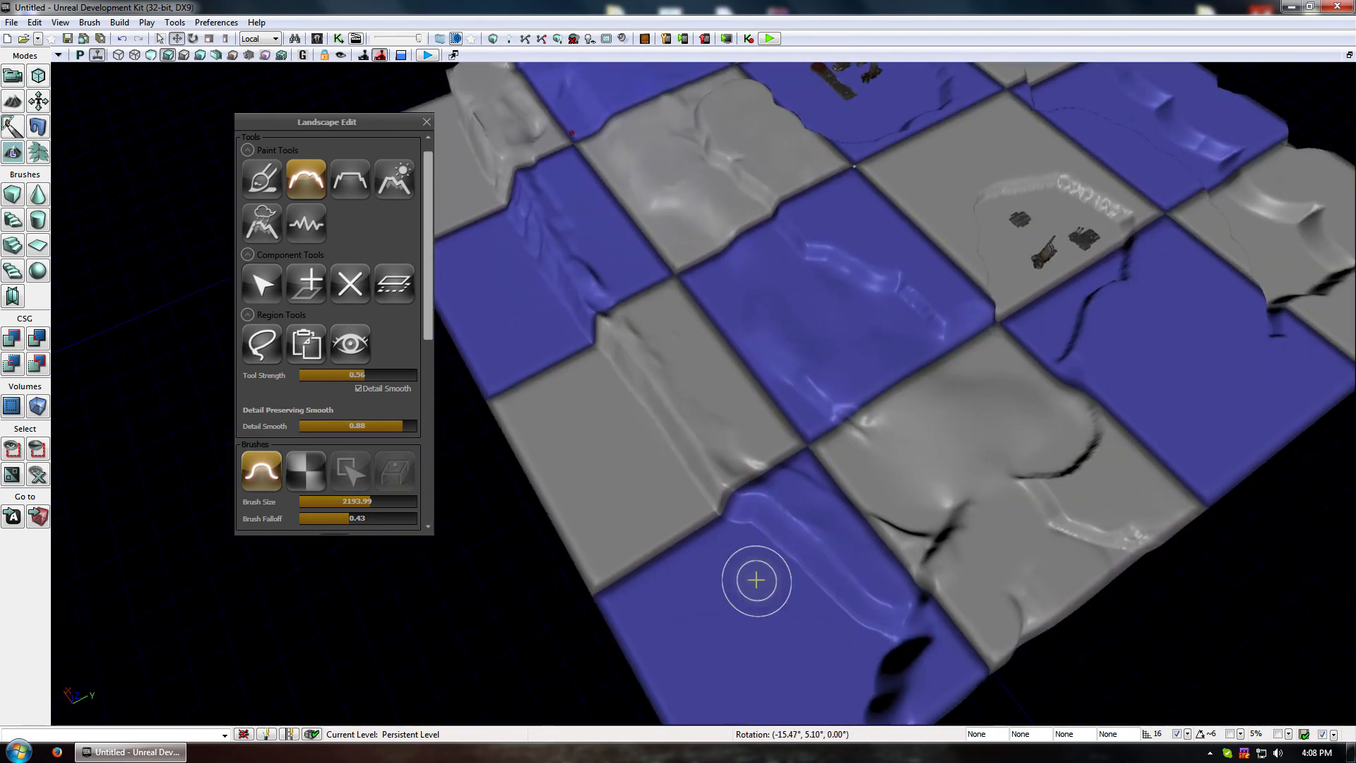
Flatten the ledge where the central blue and gray quadrants meet, and close the landscape editing window
{"action": "left_click", "coordinate": [352, 178]}
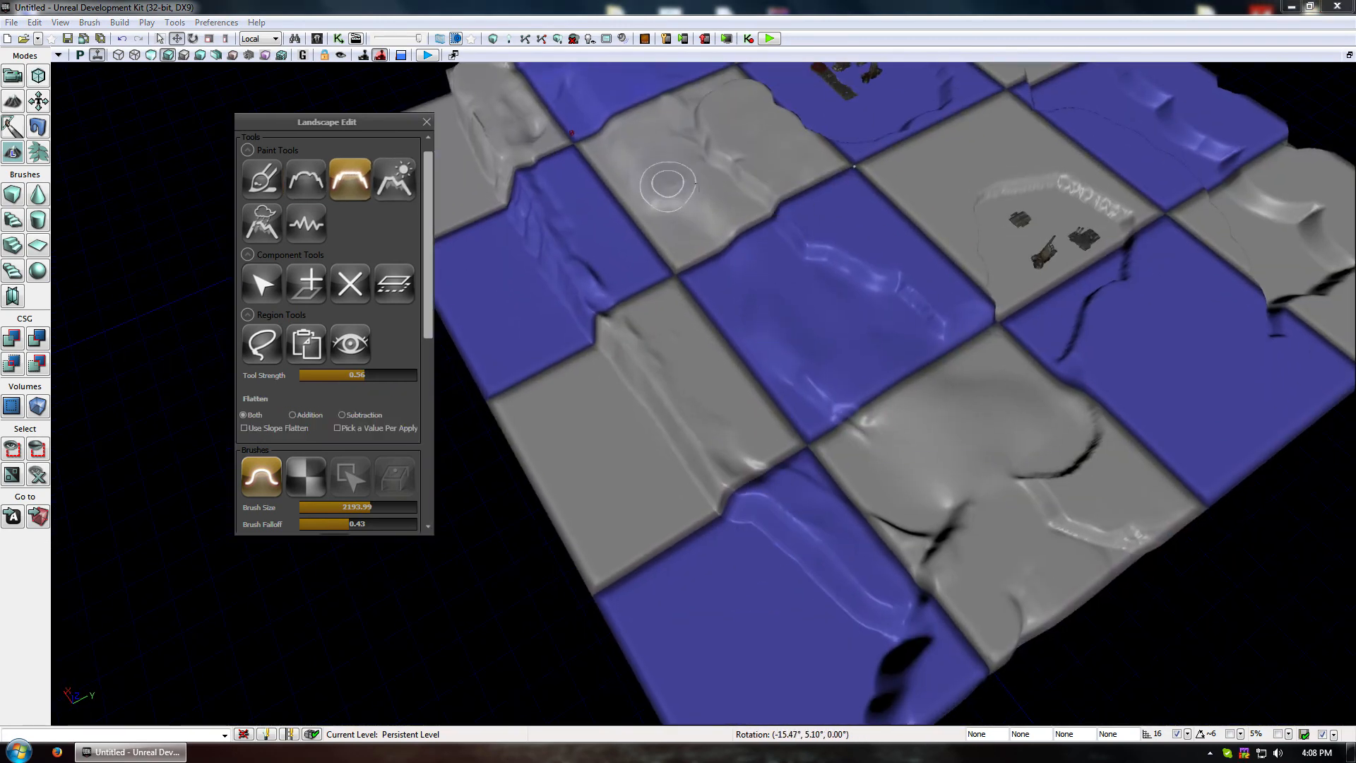
{"action": "mouse_move", "coordinate": [798, 219]}
{"action": "left_mouse_down", "text": "ctrl"}
{"action": "mouse_move", "coordinate": [857, 236]}
{"action": "mouse_move", "coordinate": [790, 222]}
{"action": "left_mouse_up", "text": "ctrl"}
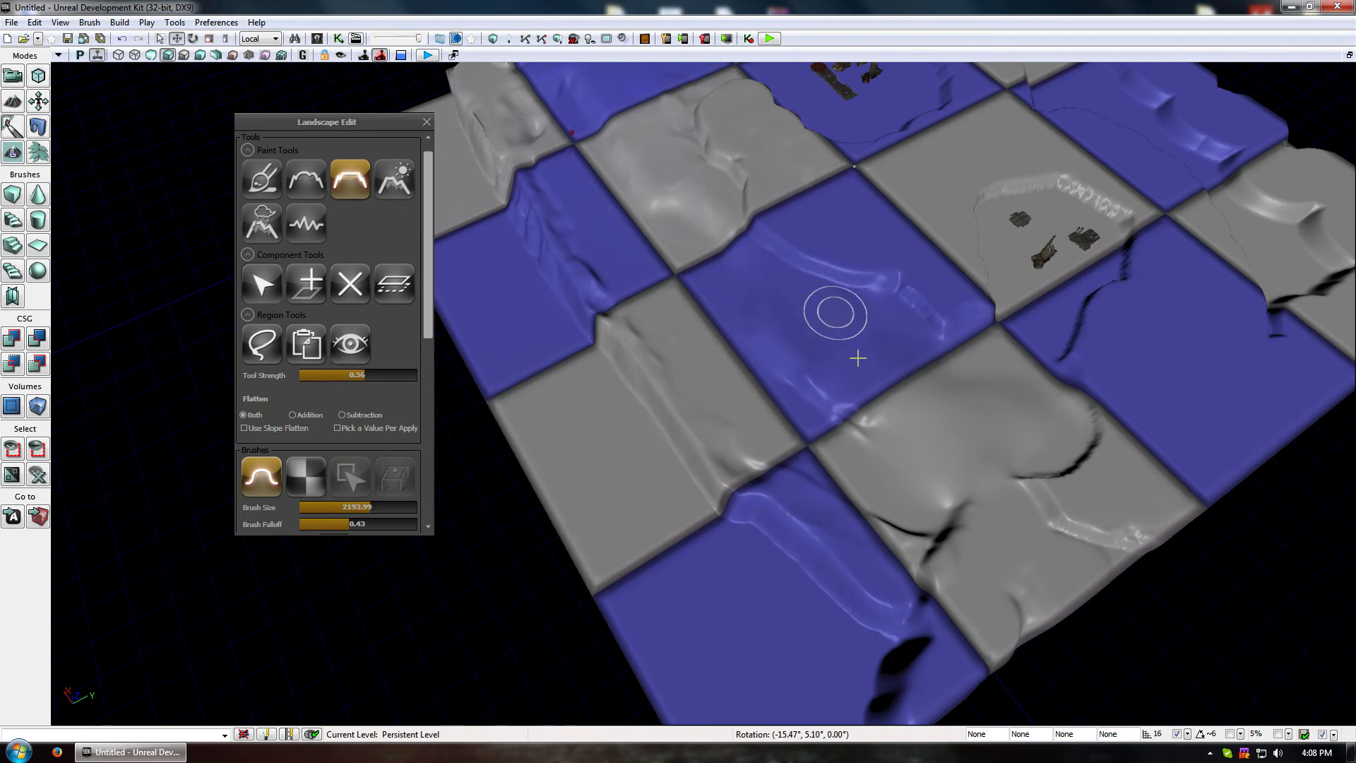
{"action": "right_click_drag", "start_coordinate": [856, 357], "coordinate": [833, 365]}
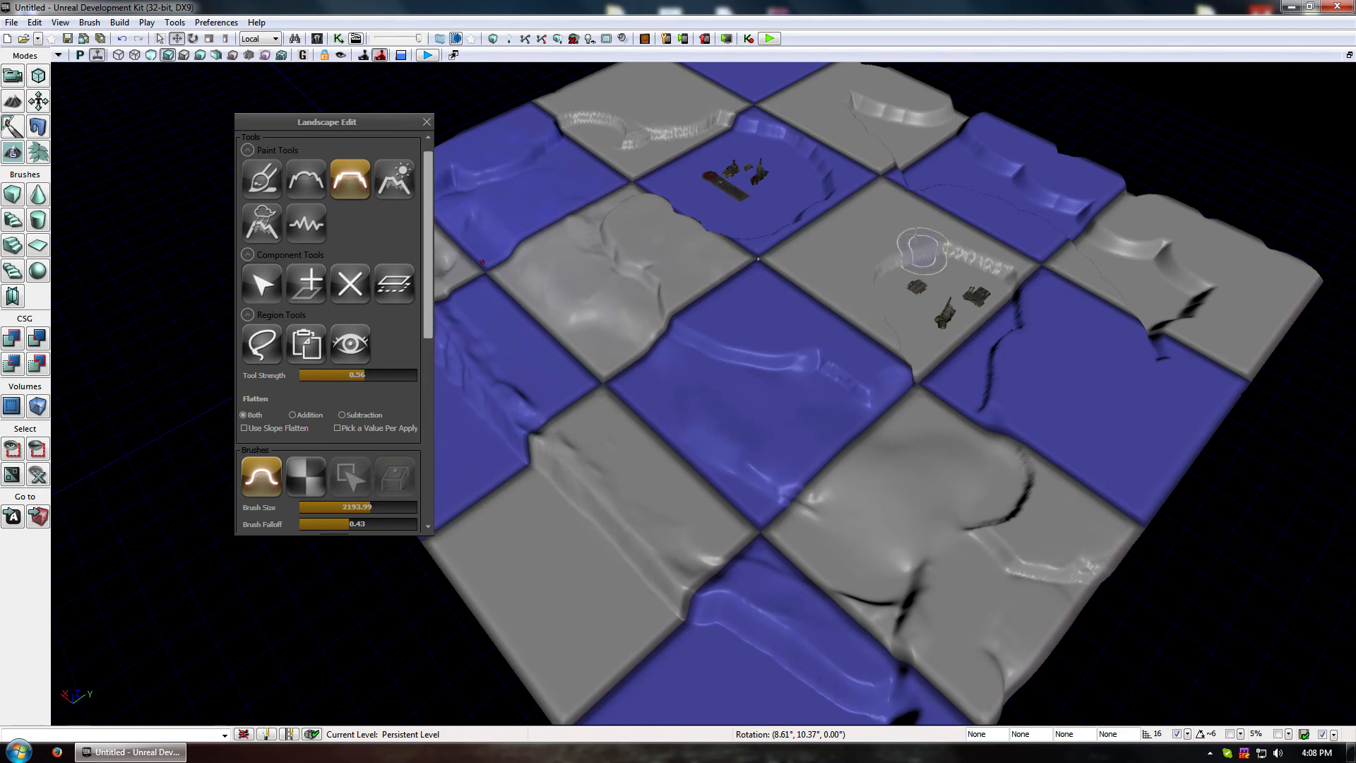
{"action": "right_click_drag", "start_coordinate": [813, 277], "coordinate": [684, 296]}
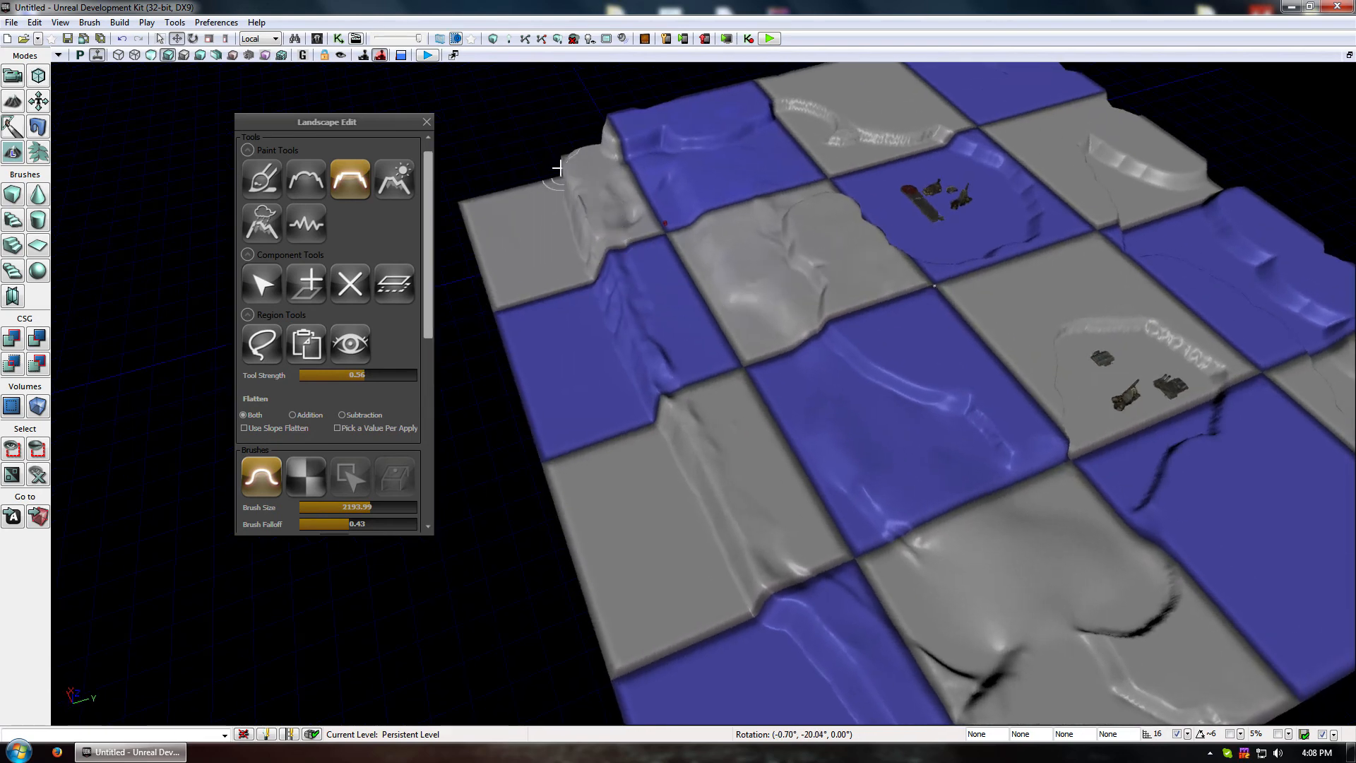
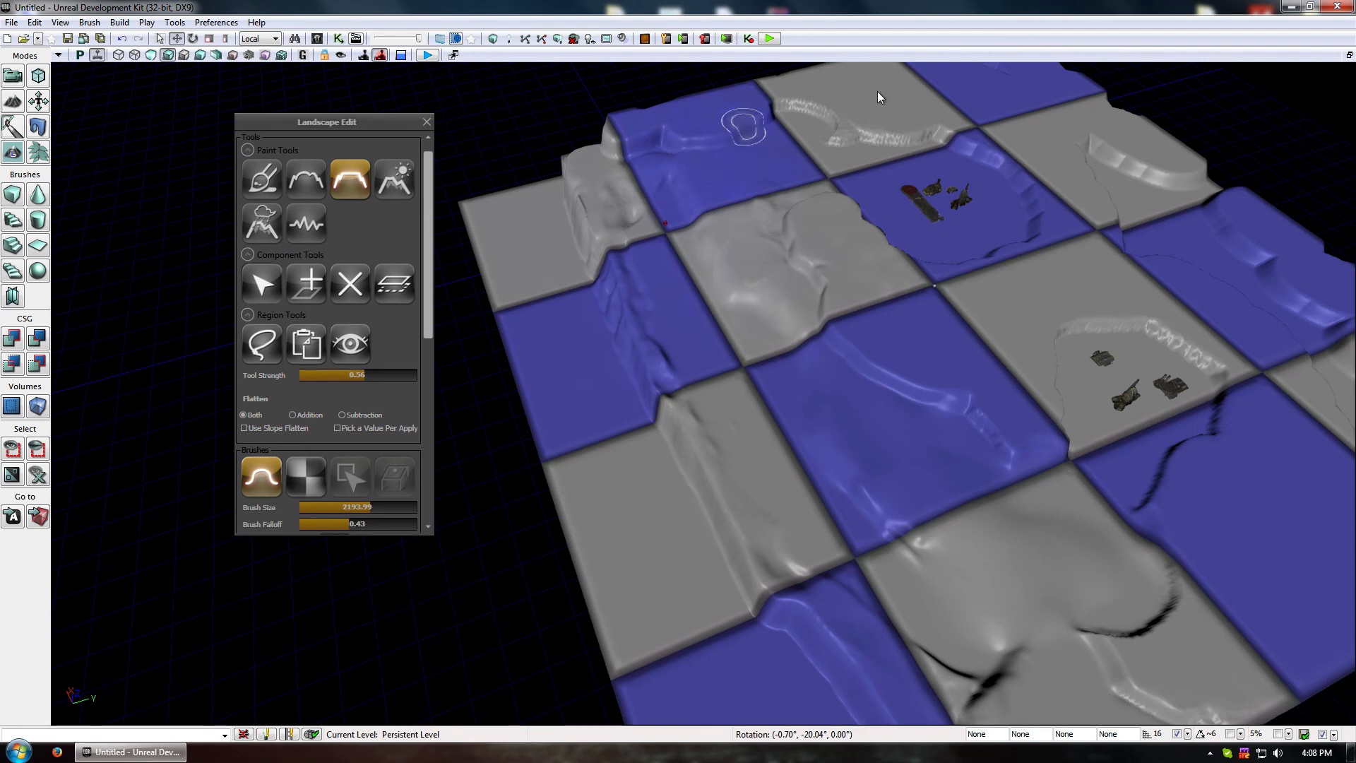
{"action": "right_click_drag", "start_coordinate": [879, 98], "coordinate": [810, 205]}
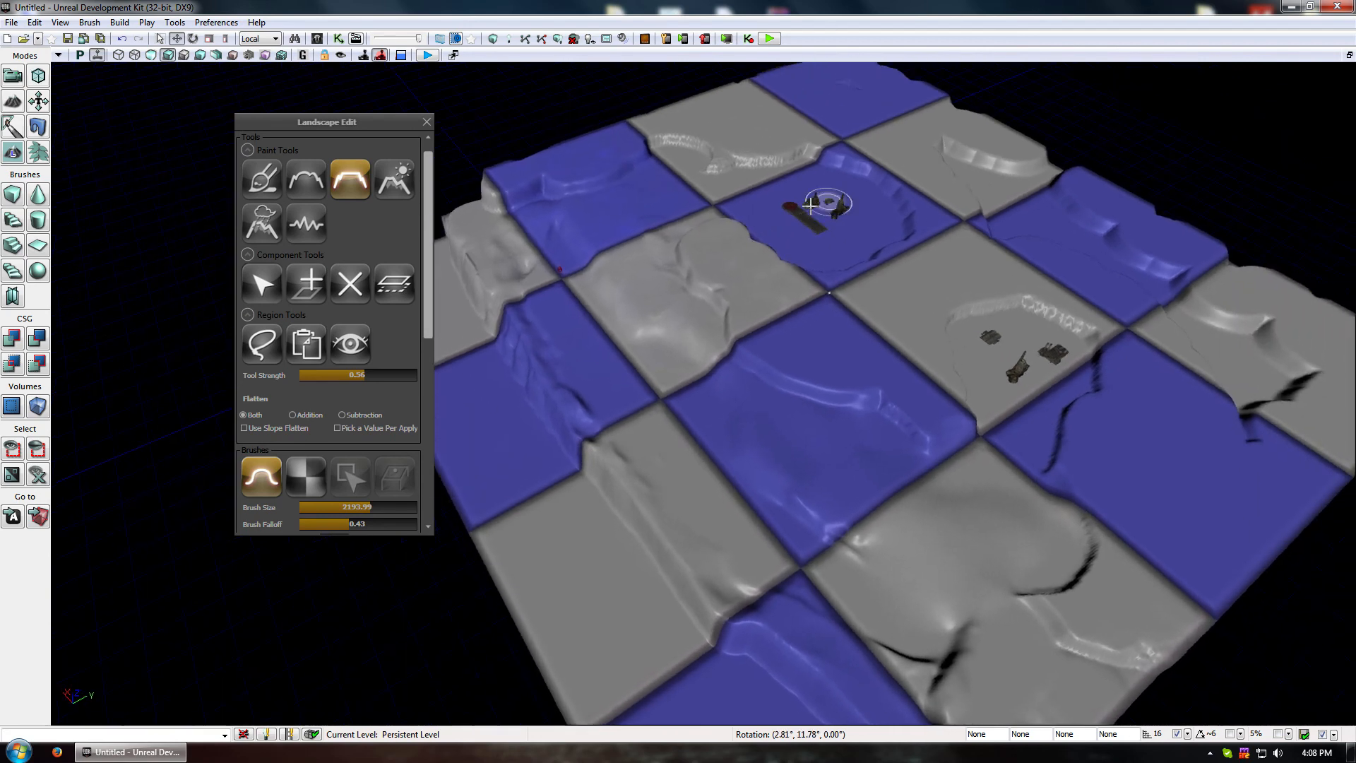
{"action": "left_click", "coordinate": [427, 123]}
Examine the sculpted terraces, cliffs and base areas from low and overhead viewpoints across the landscape
{"action": "right_click_drag", "start_coordinate": [628, 137], "coordinate": [651, 253]}
{"action": "mouse_move", "coordinate": [661, 246]}
{"action": "middle_mouse_down"}
{"action": "mouse_move", "coordinate": [670, 273]}
{"action": "mouse_move", "coordinate": [1017, 311]}
{"action": "mouse_move", "coordinate": [883, 264]}
{"action": "mouse_move", "coordinate": [661, 224]}
{"action": "middle_mouse_up"}
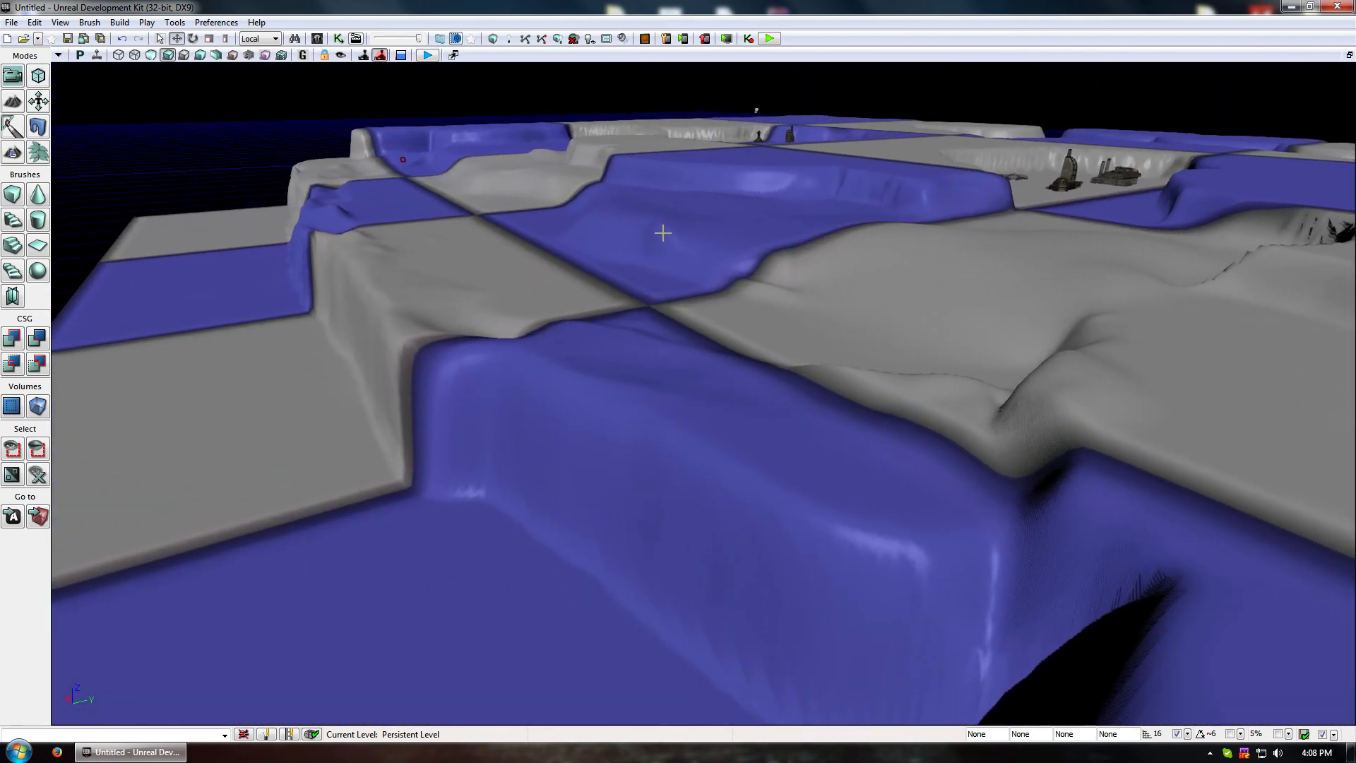
{"action": "left_click_drag", "start_coordinate": [704, 292], "coordinate": [858, 245]}
{"action": "right_click_drag", "start_coordinate": [859, 245], "coordinate": [941, 211]}
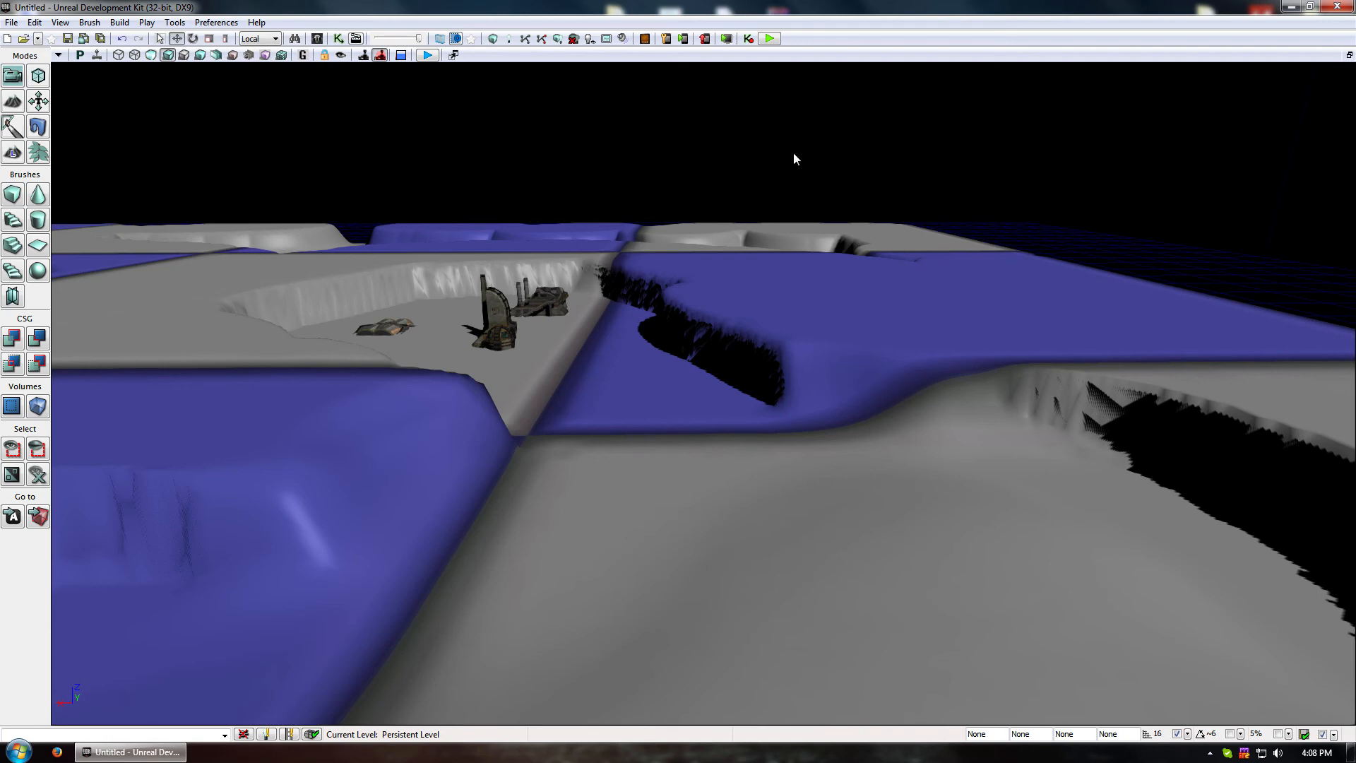
{"action": "right_click_drag", "start_coordinate": [775, 263], "coordinate": [808, 285]}
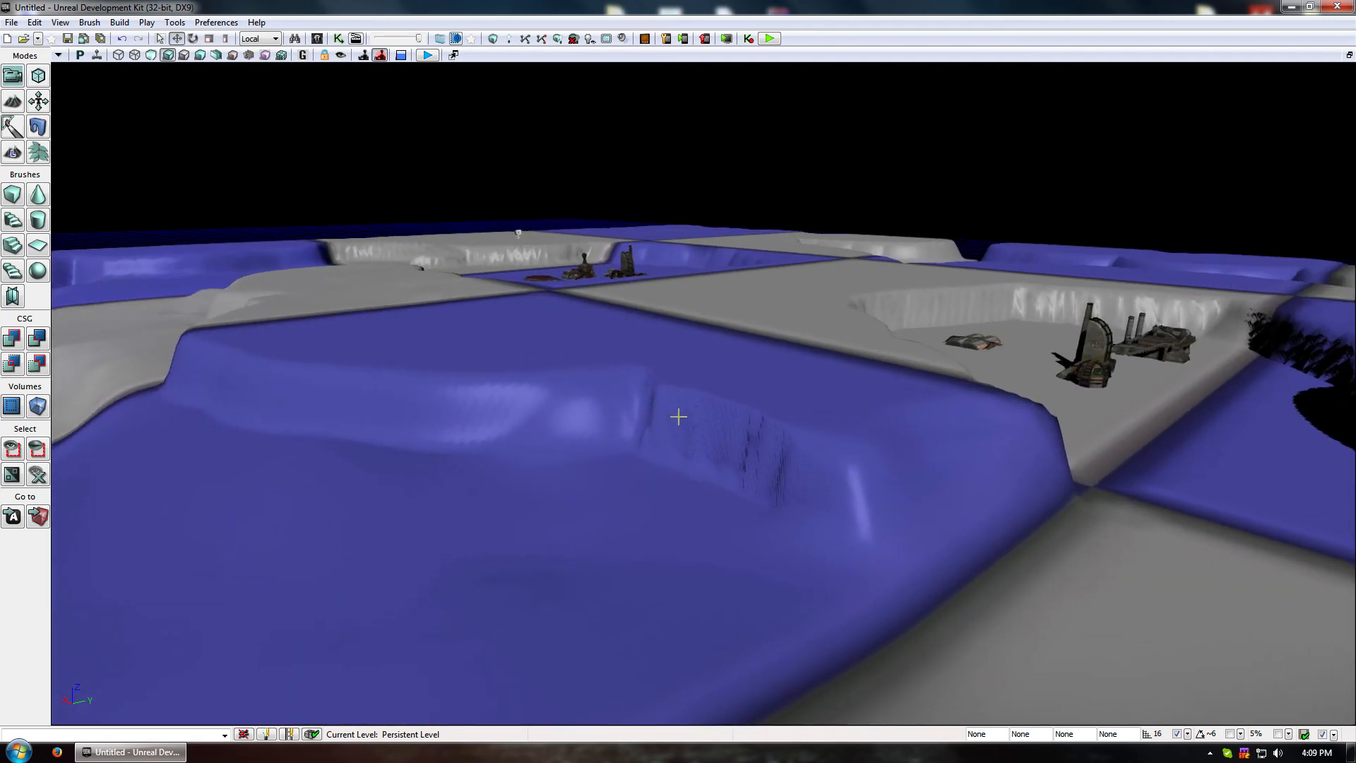
{"action": "mouse_move", "coordinate": [678, 417]}
{"action": "right_mouse_down"}
{"action": "mouse_move", "coordinate": [679, 381]}
{"action": "mouse_move", "coordinate": [677, 431]}
{"action": "right_mouse_up"}
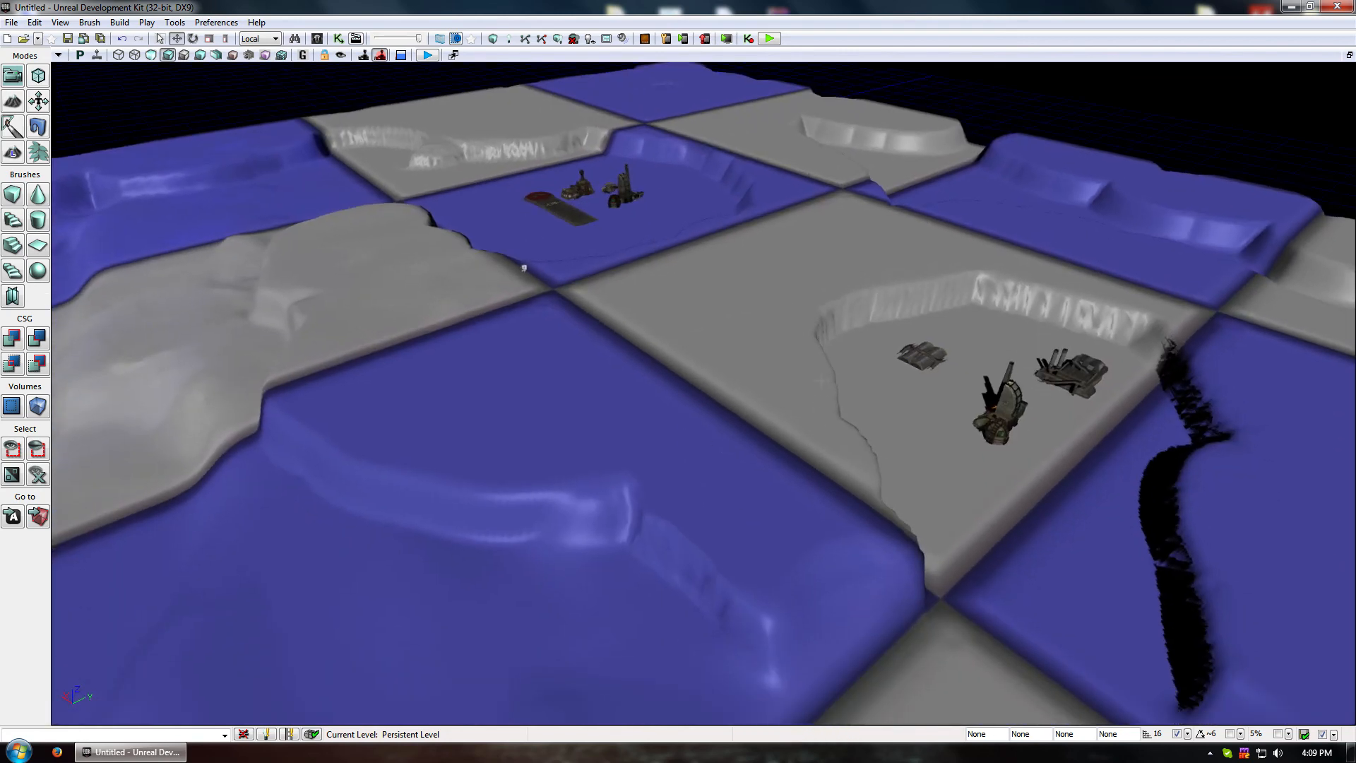
{"action": "right_click_drag", "start_coordinate": [419, 537], "coordinate": [459, 515]}
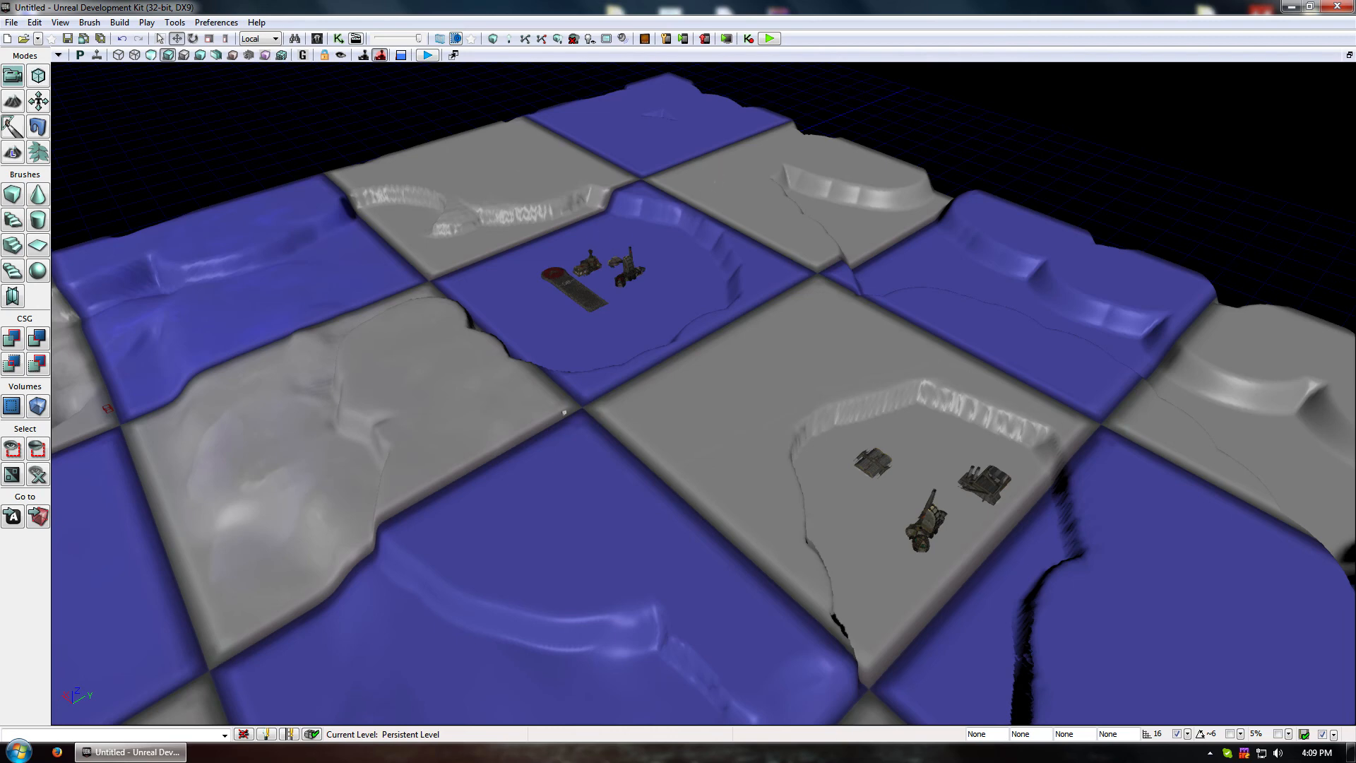
{"action": "left_click_drag", "start_coordinate": [704, 394], "coordinate": [665, 452]}
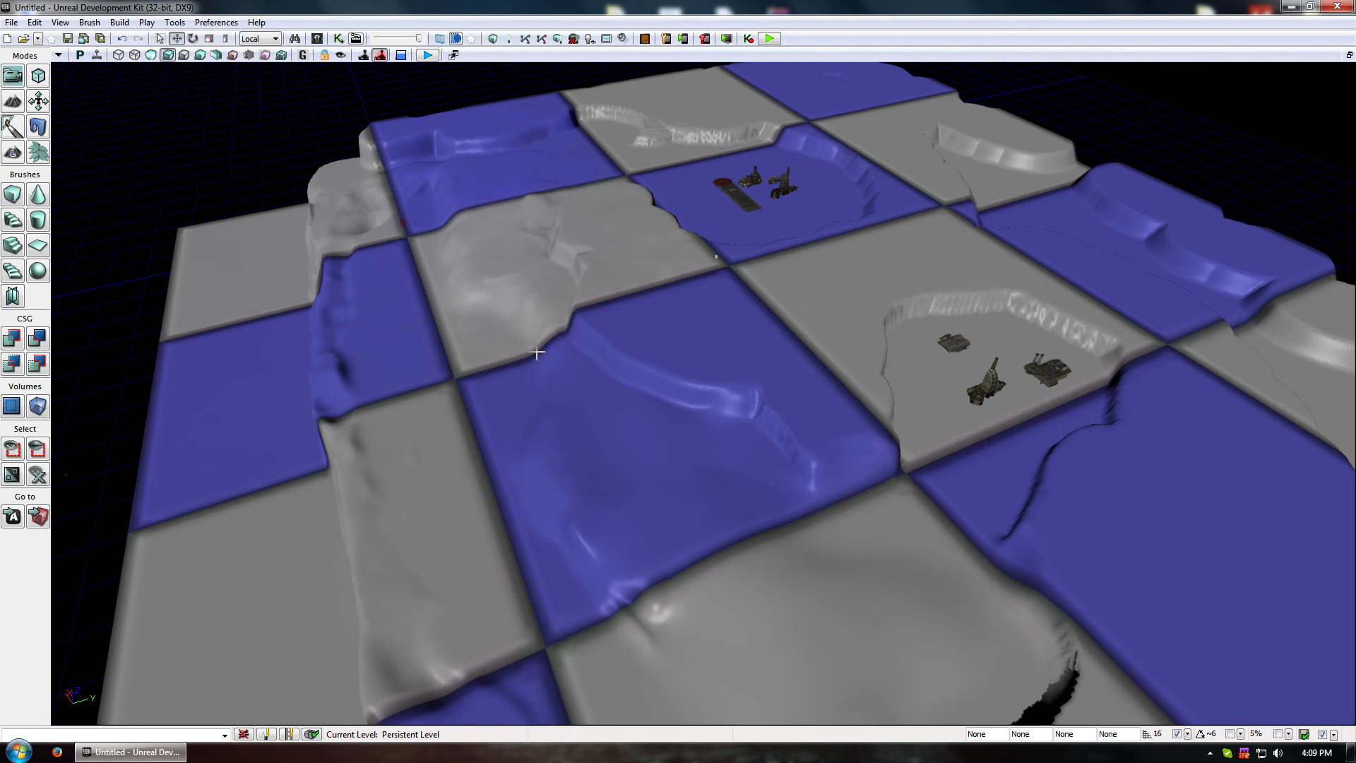
{"action": "left_click_drag", "start_coordinate": [517, 315], "coordinate": [366, 255]}
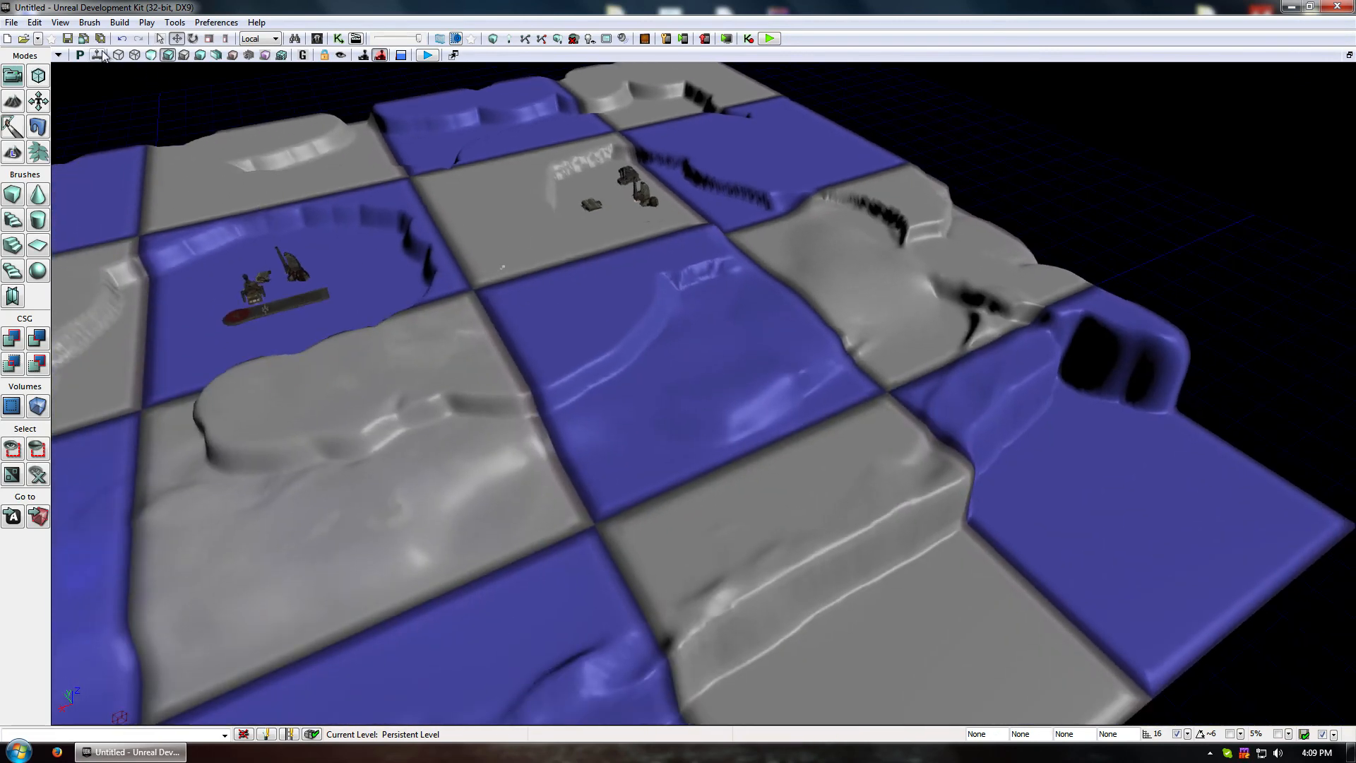
Open the World Properties in a window over the viewport and expand the Game Type category
{"action": "left_click", "coordinate": [37, 24]}
{"action": "mouse_move", "coordinate": [60, 23]}
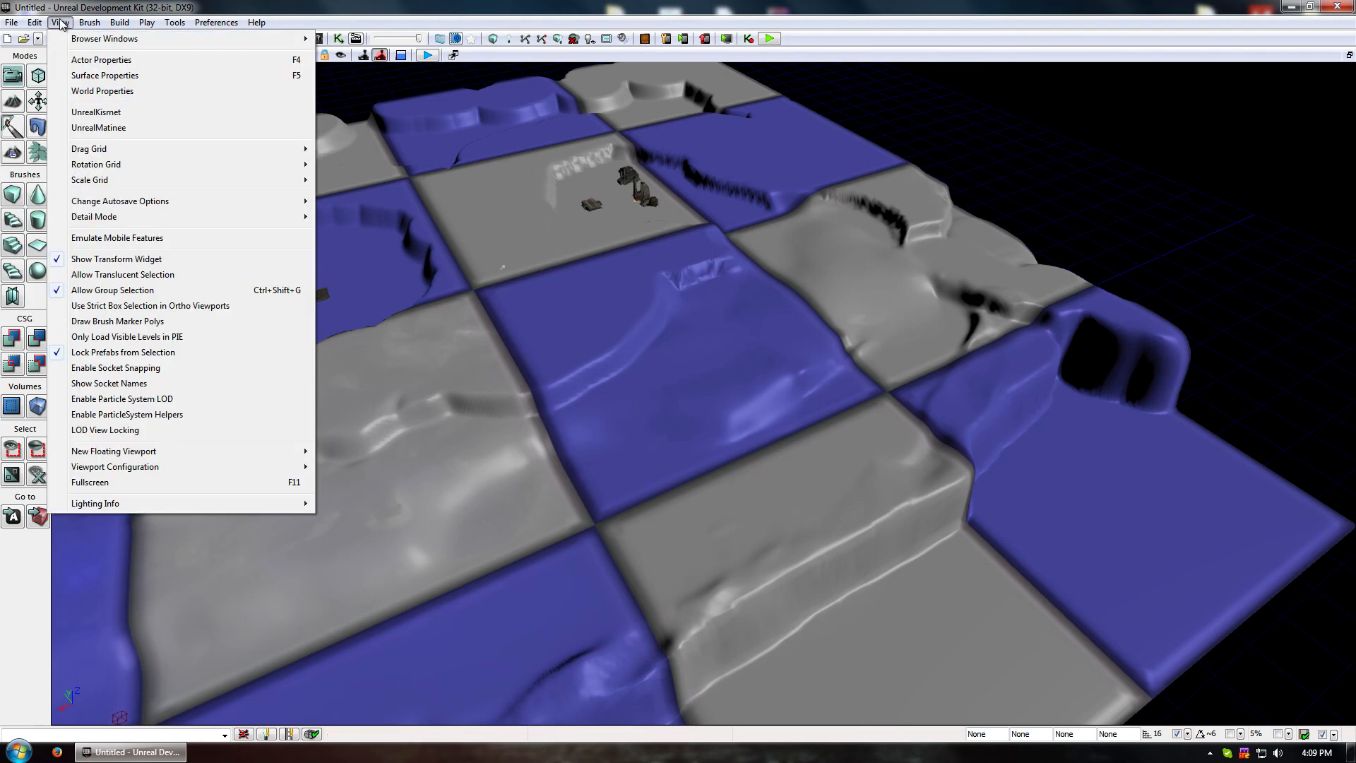
{"action": "left_click", "coordinate": [108, 91]}
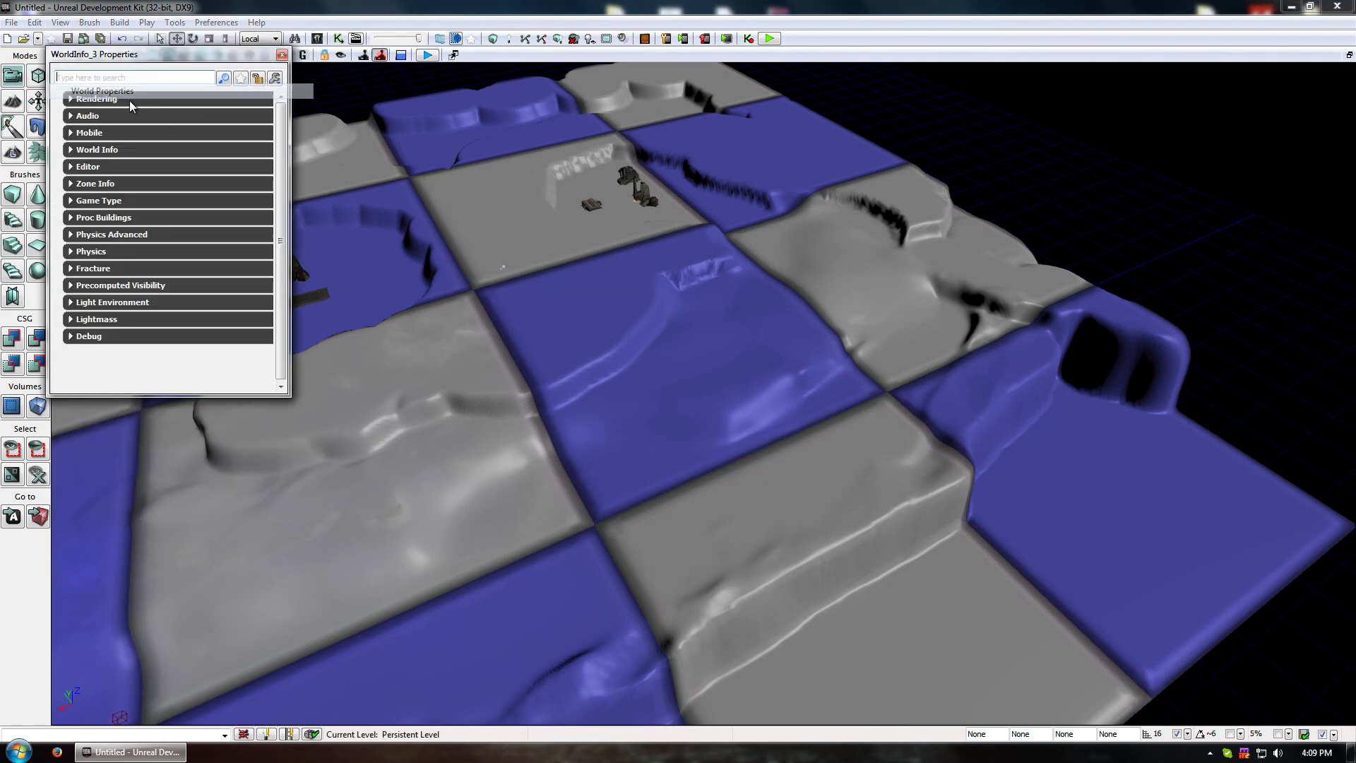
{"action": "left_click_drag", "start_coordinate": [145, 57], "coordinate": [452, 2]}
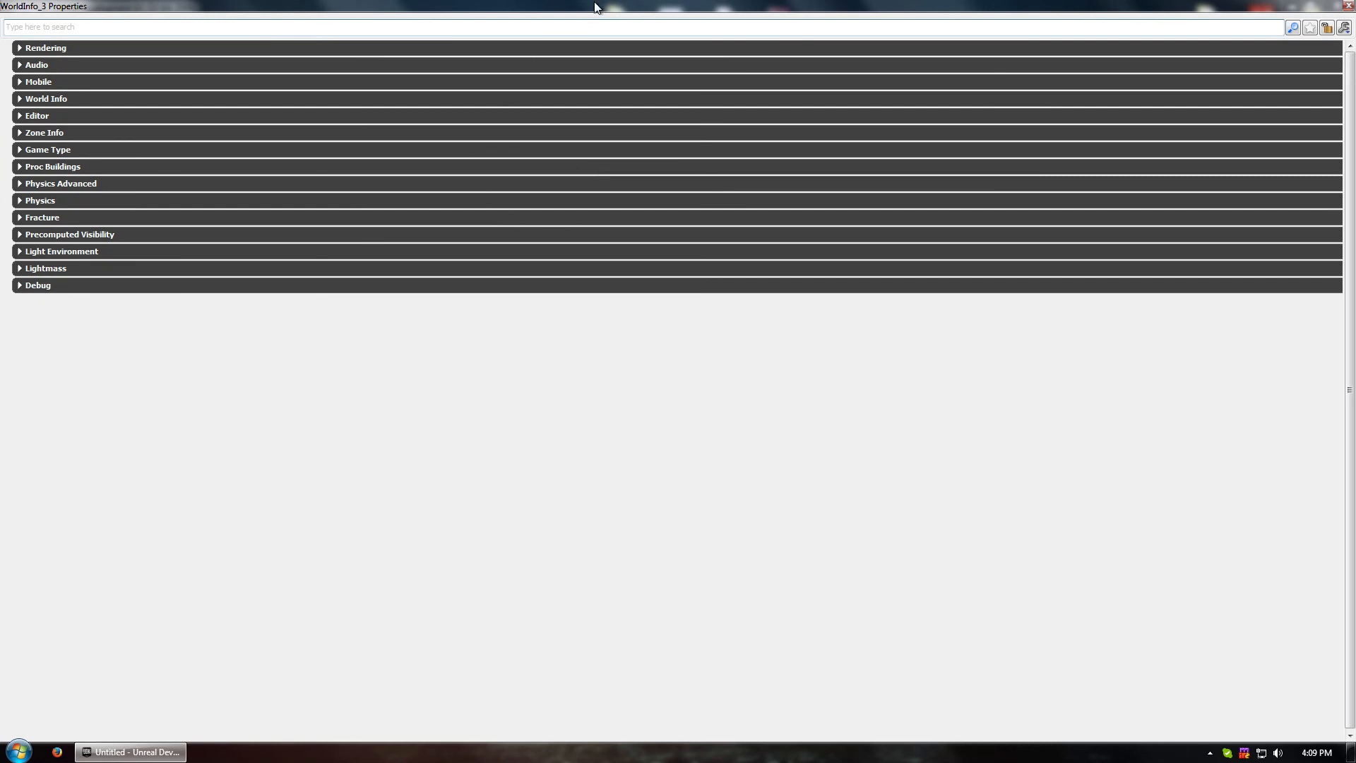
{"action": "left_click_drag", "start_coordinate": [595, 7], "coordinate": [690, 53]}
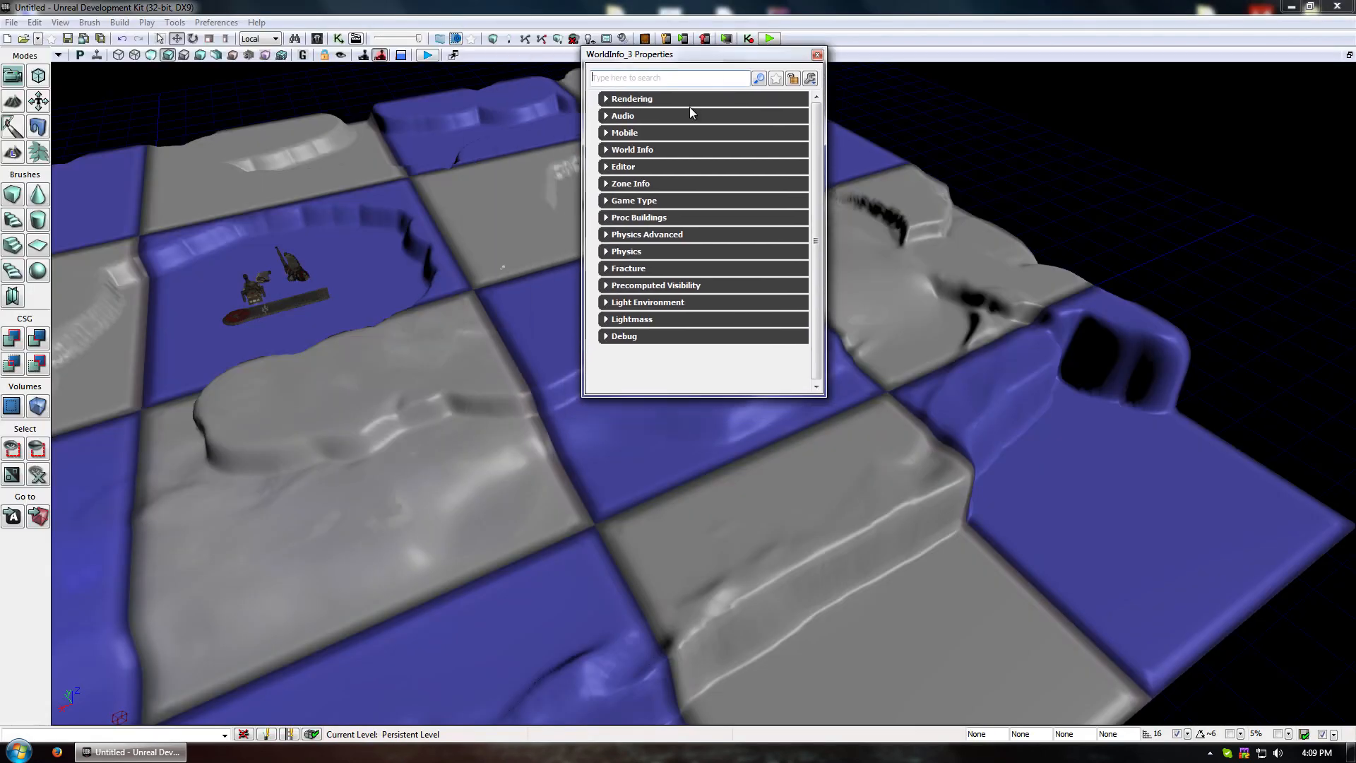
{"action": "left_click", "coordinate": [606, 202]}
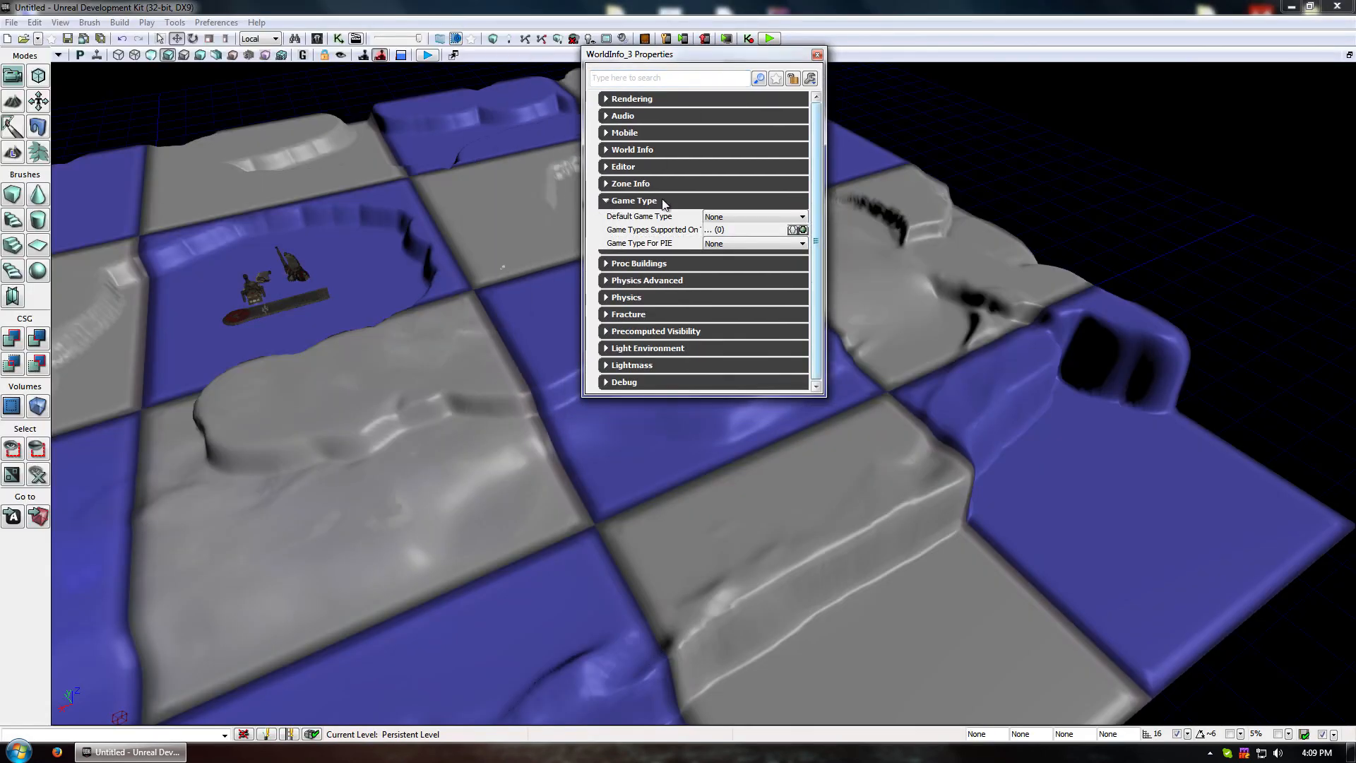
Set Default Game Type and Game Type For PIE to Rx_Game, and add Rx_Game as a supported game type
{"action": "left_click", "coordinate": [767, 219]}
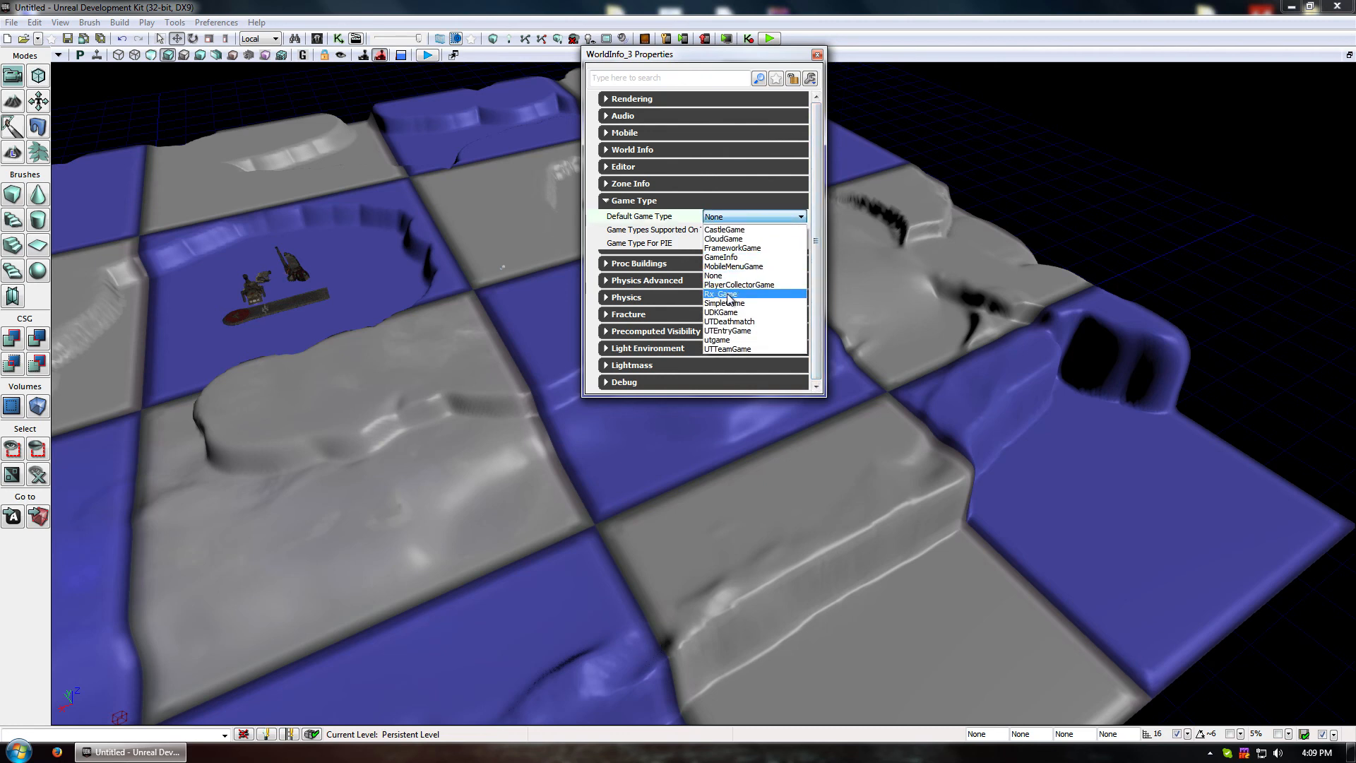
{"action": "left_click", "coordinate": [729, 287]}
{"action": "left_click", "coordinate": [797, 231]}
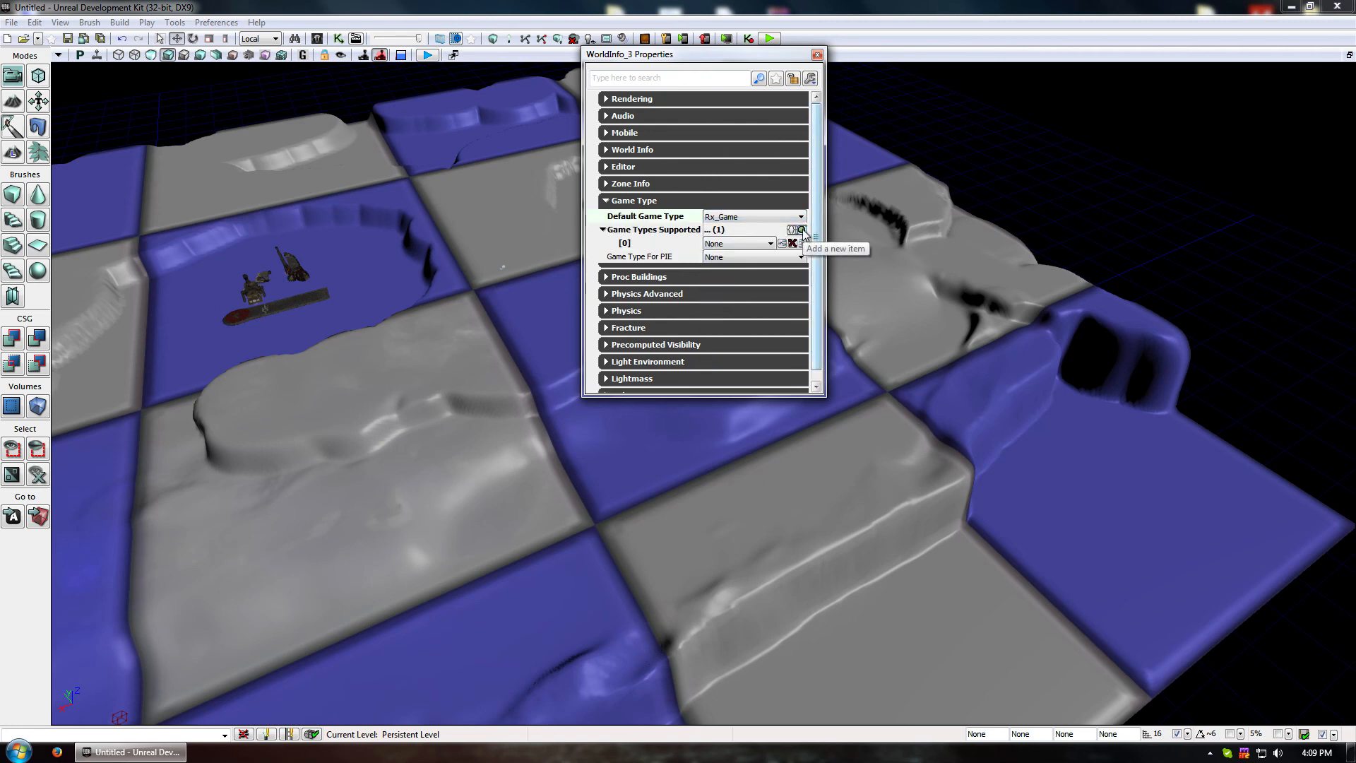
{"action": "left_click", "coordinate": [748, 243]}
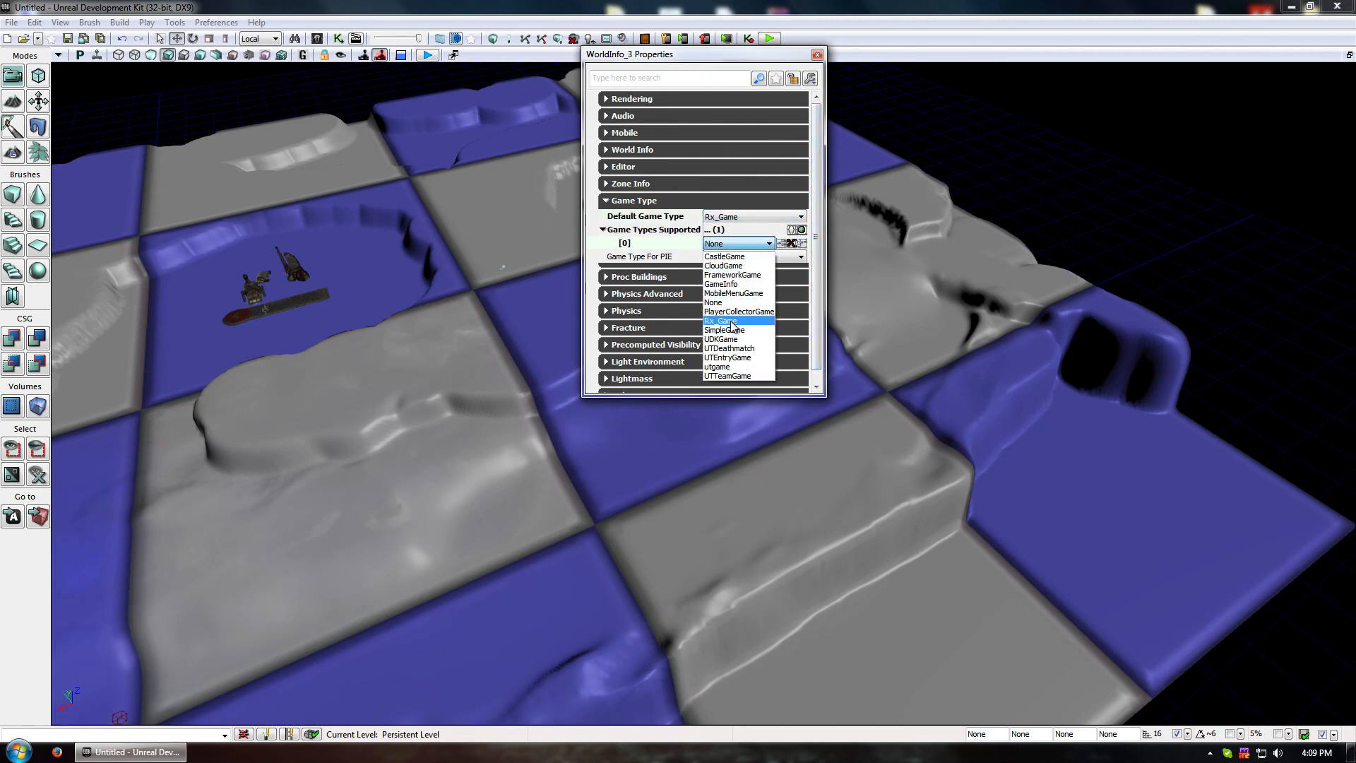
{"action": "left_click", "coordinate": [742, 321]}
{"action": "left_click", "coordinate": [750, 259]}
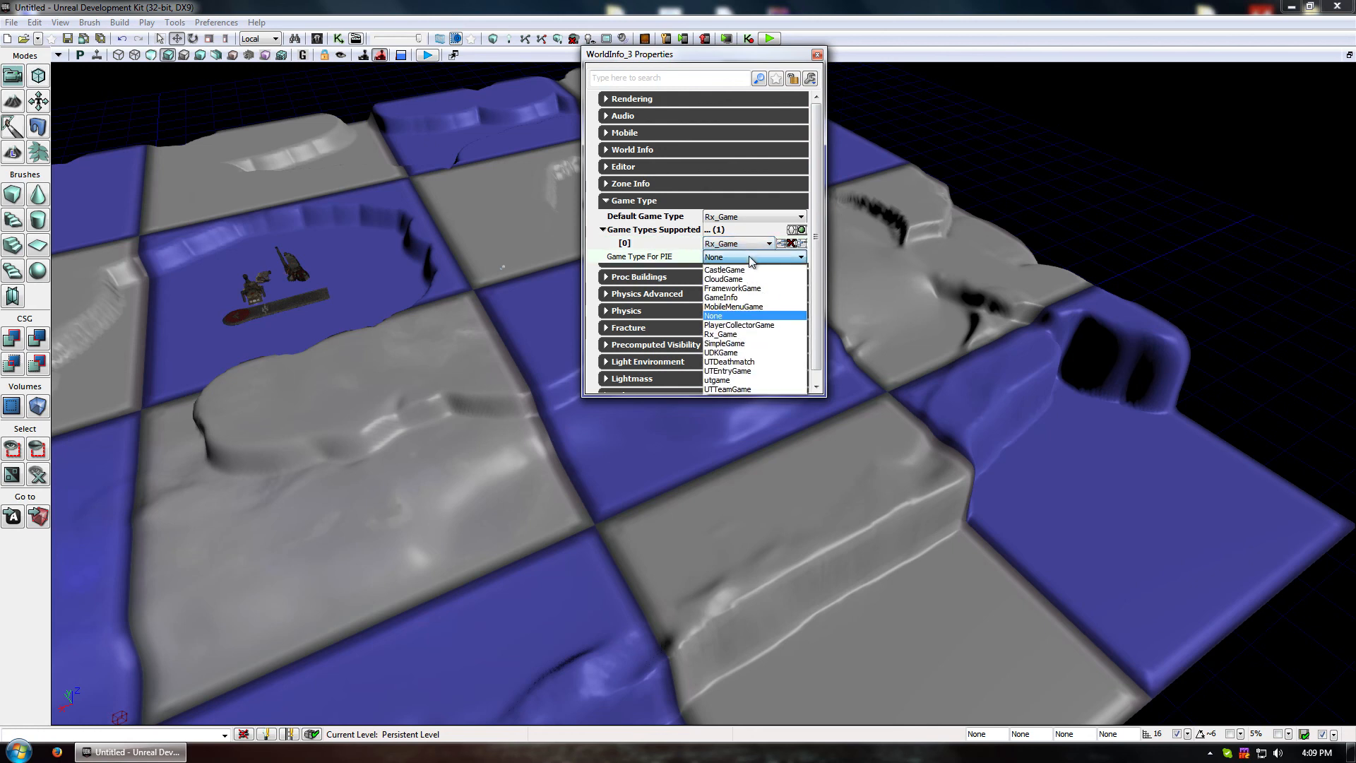
{"action": "left_click", "coordinate": [722, 334]}
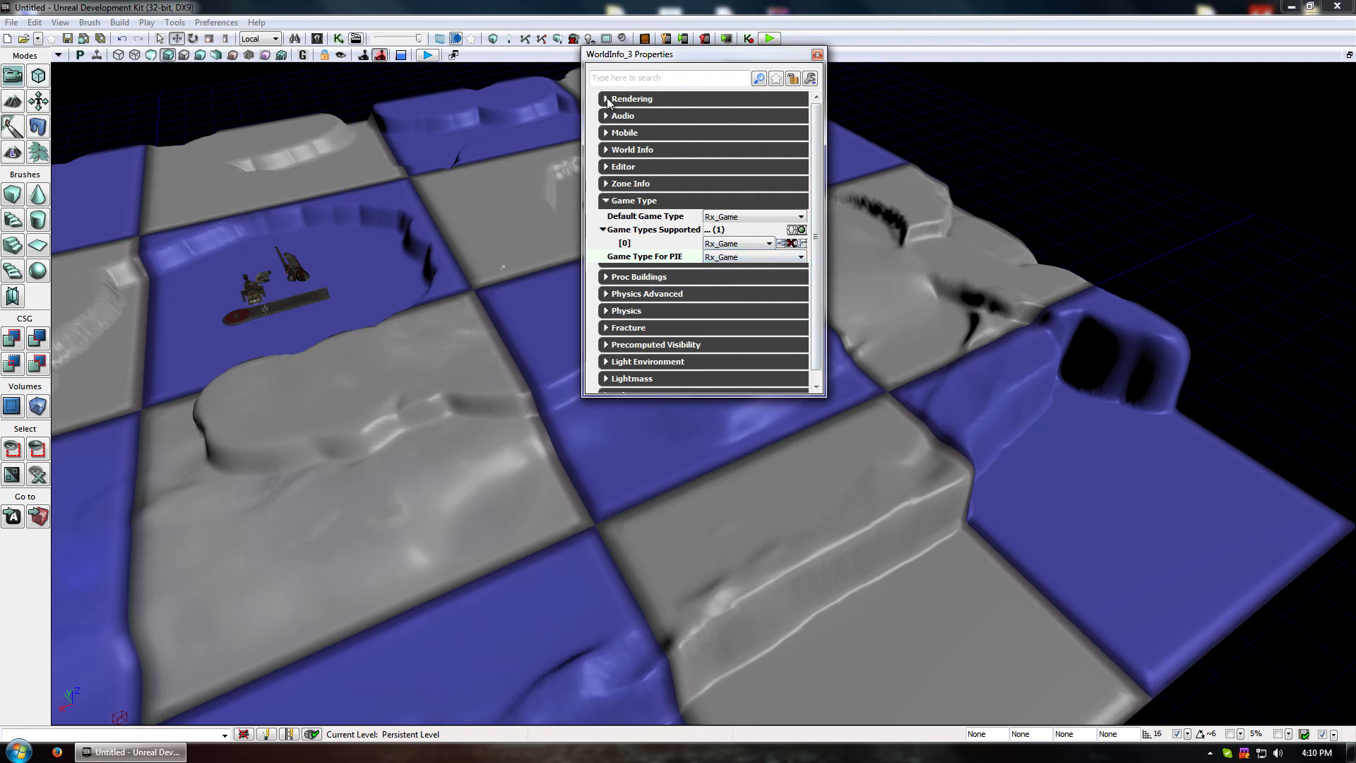
{"action": "left_click", "coordinate": [607, 151]}
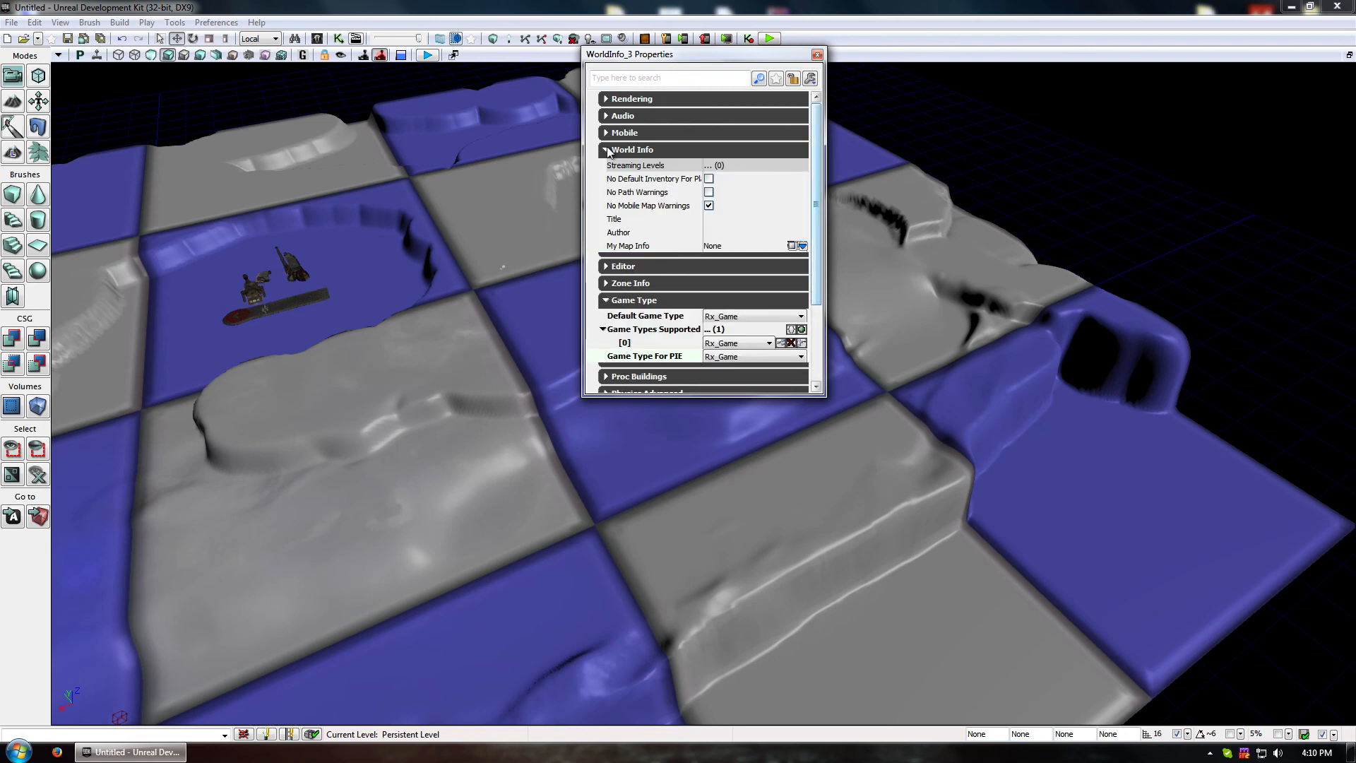
{"action": "left_click", "coordinate": [608, 150]}
{"action": "left_click", "coordinate": [608, 101]}
{"action": "left_click", "coordinate": [608, 102]}
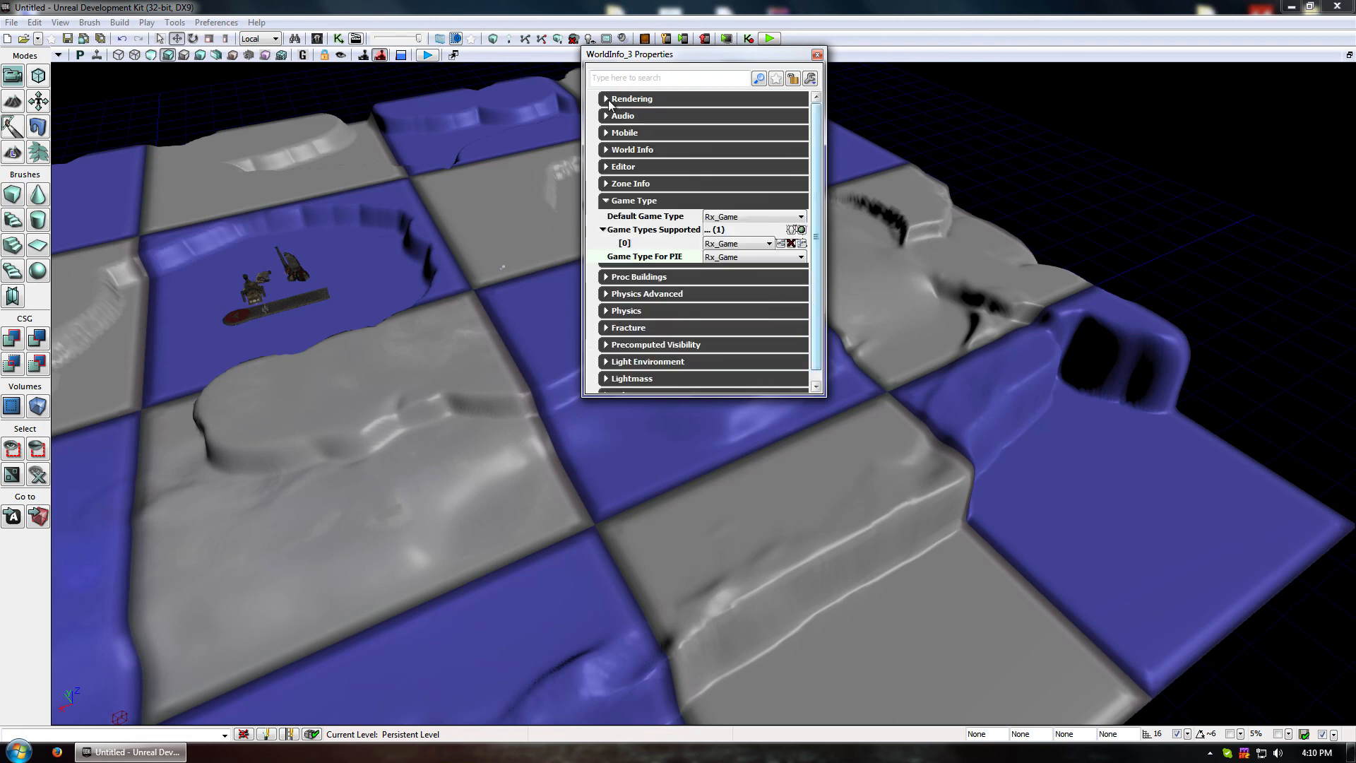
{"action": "left_click", "coordinate": [625, 277]}
{"action": "left_click", "coordinate": [625, 277]}
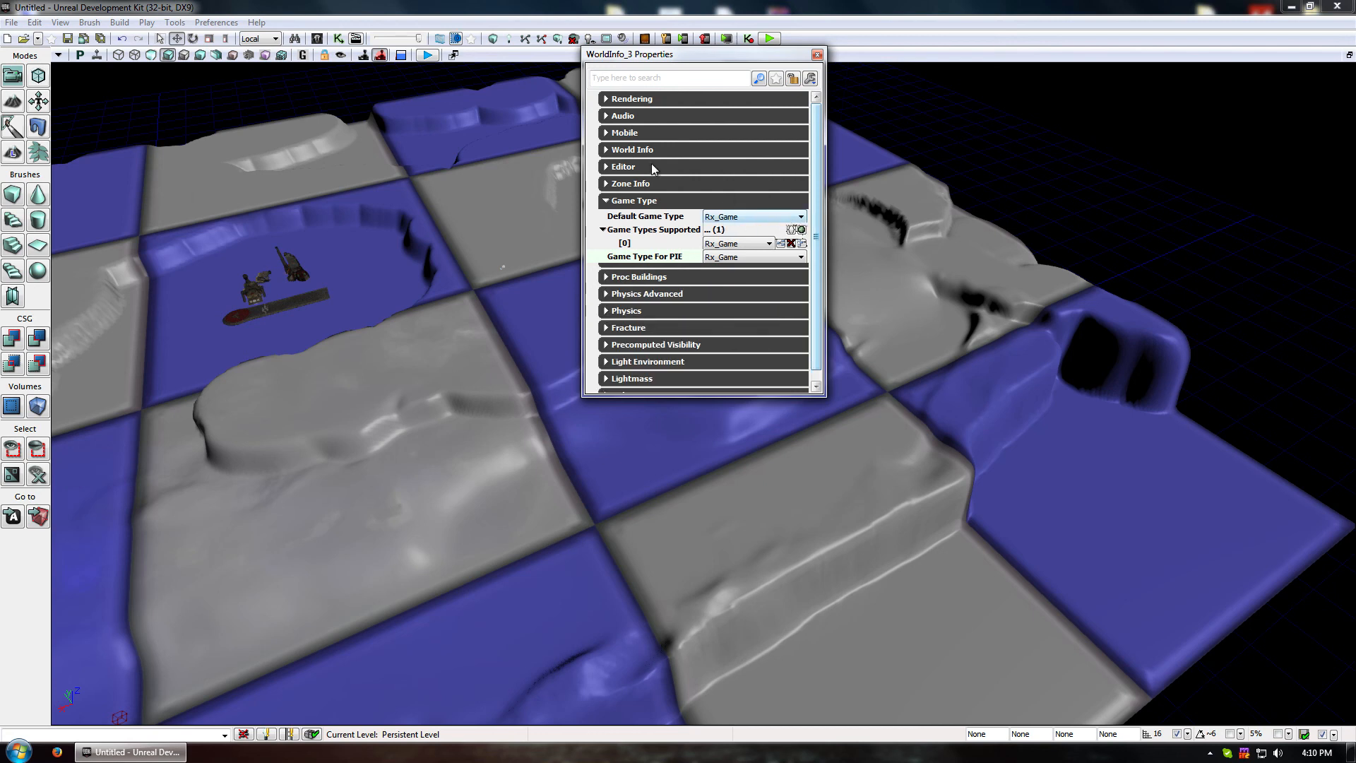
Expand the World Info category and assign an Rx_MapInfo object as My Map Info
{"action": "left_click", "coordinate": [621, 150]}
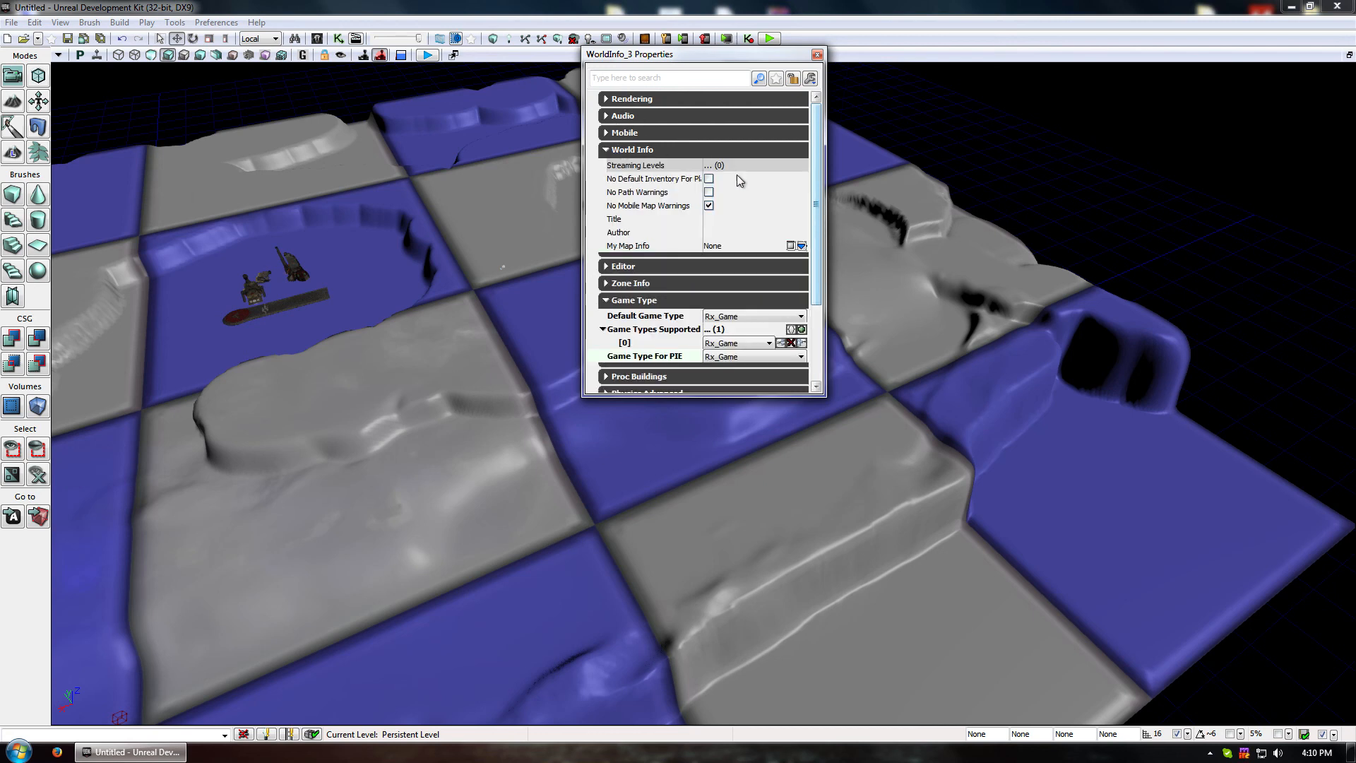
{"action": "left_click", "coordinate": [802, 245]}
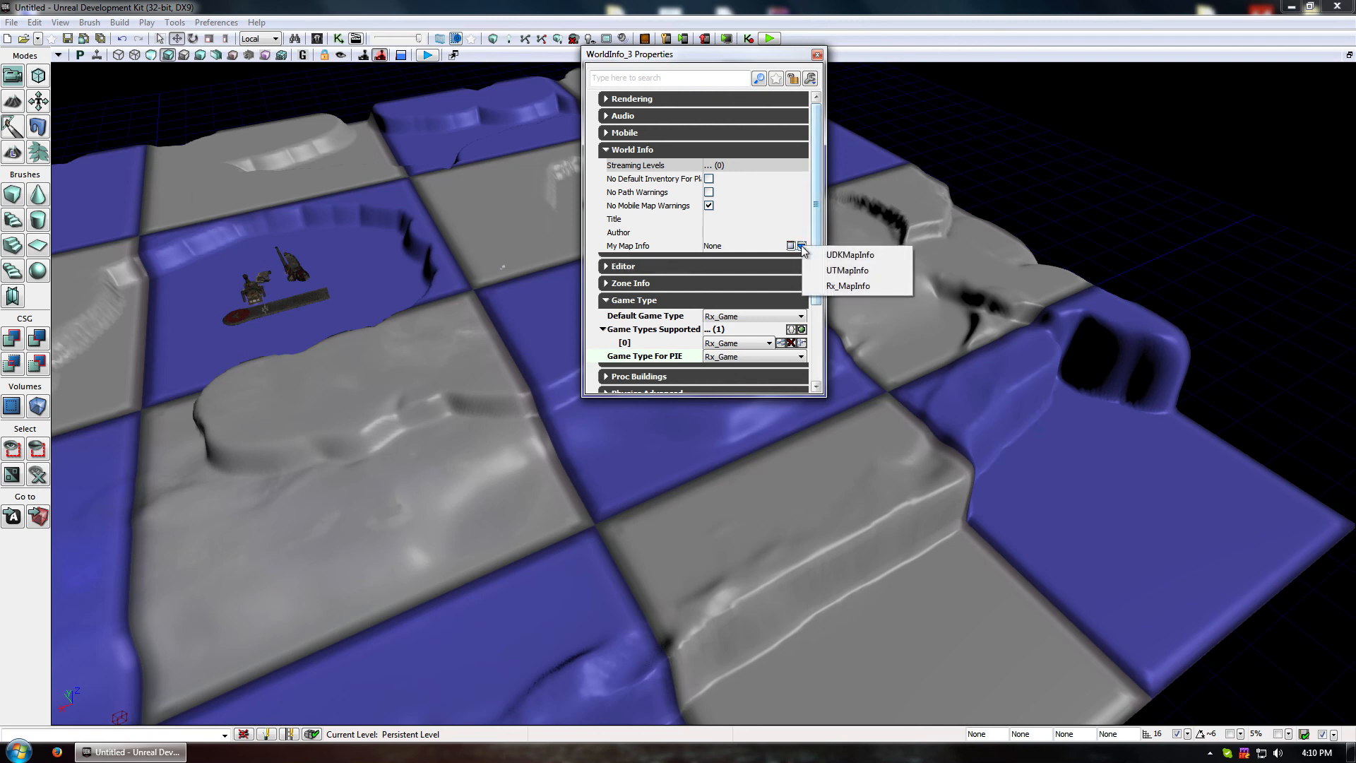
{"action": "left_click", "coordinate": [864, 287]}
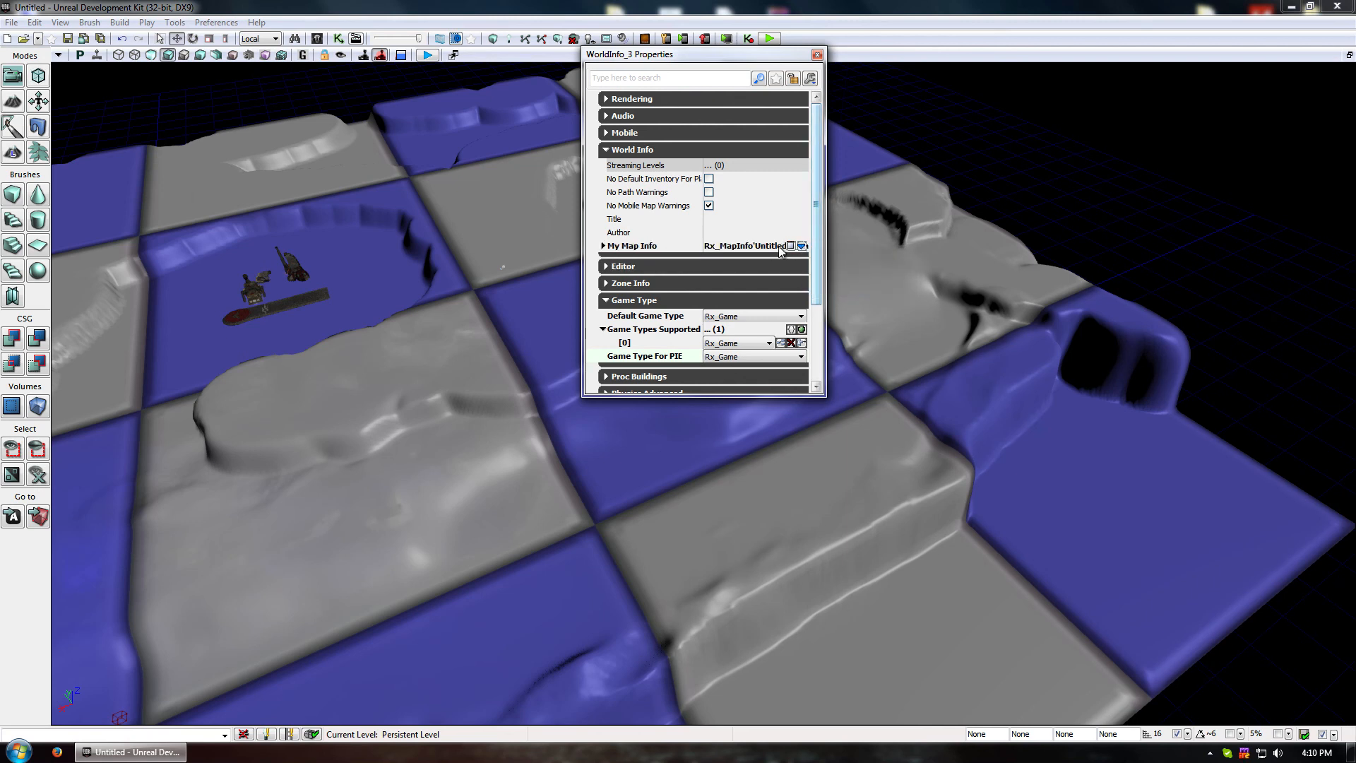
Turn off Aircraft Disabled in the map info's Renegade X Map Properties, and close the World Properties window
{"action": "left_click", "coordinate": [603, 246]}
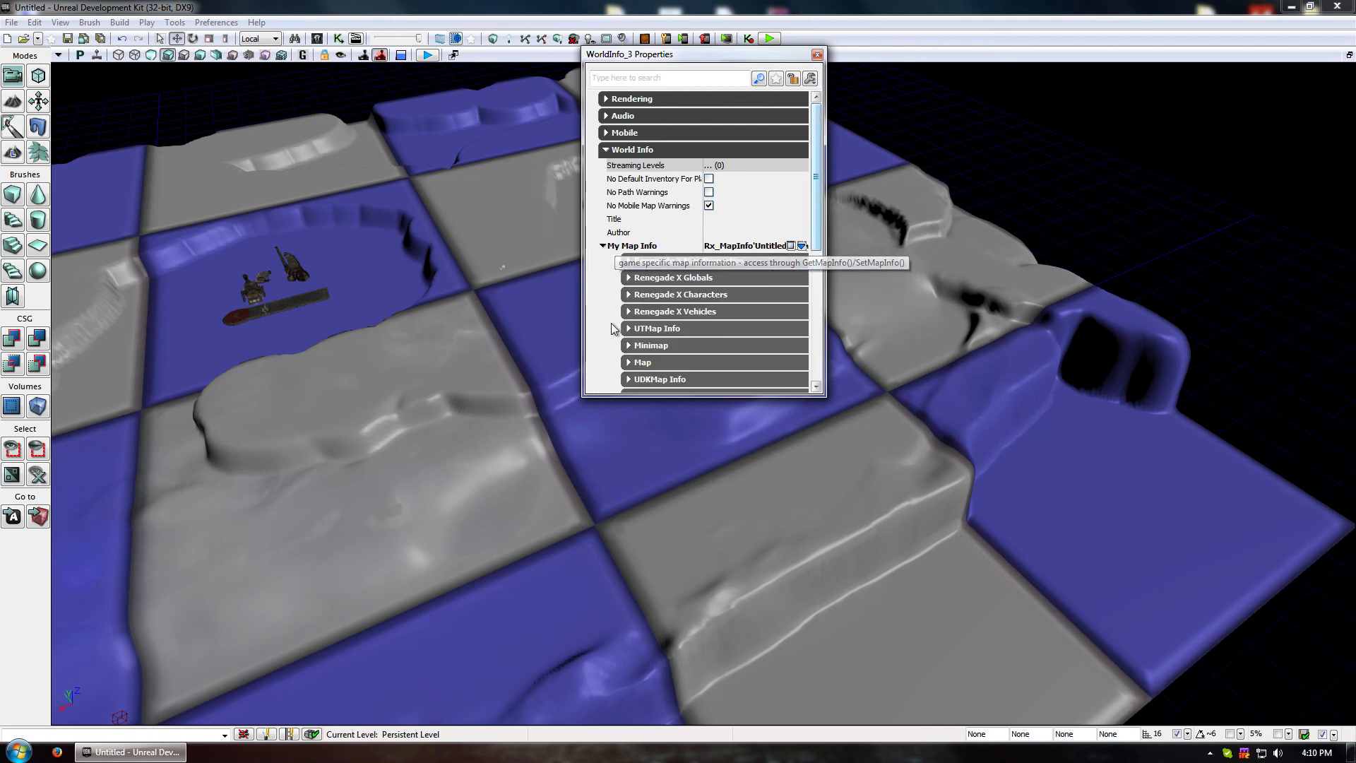
{"action": "scroll", "coordinate": [674, 275], "scroll_direction": "down", "scroll_amount": 2}
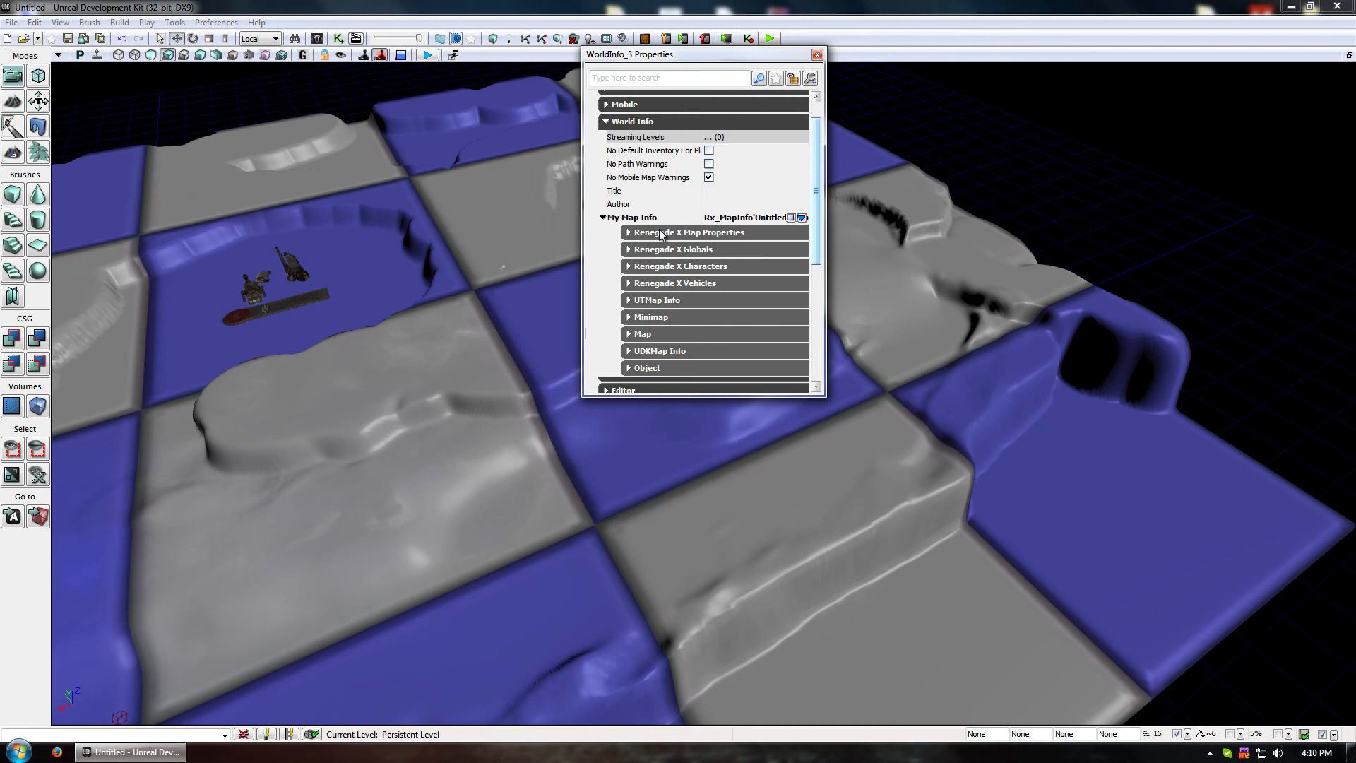
{"action": "left_click", "coordinate": [636, 234]}
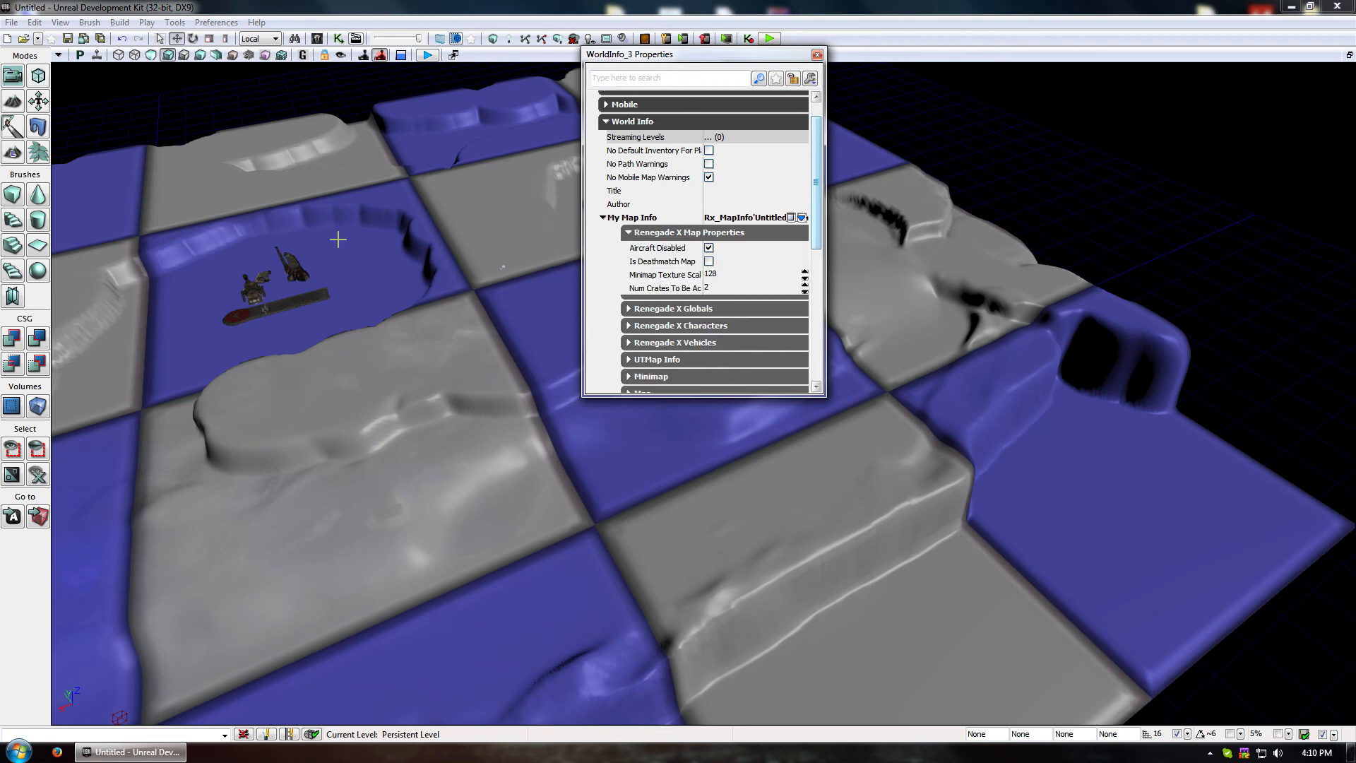
{"action": "left_click", "coordinate": [709, 248]}
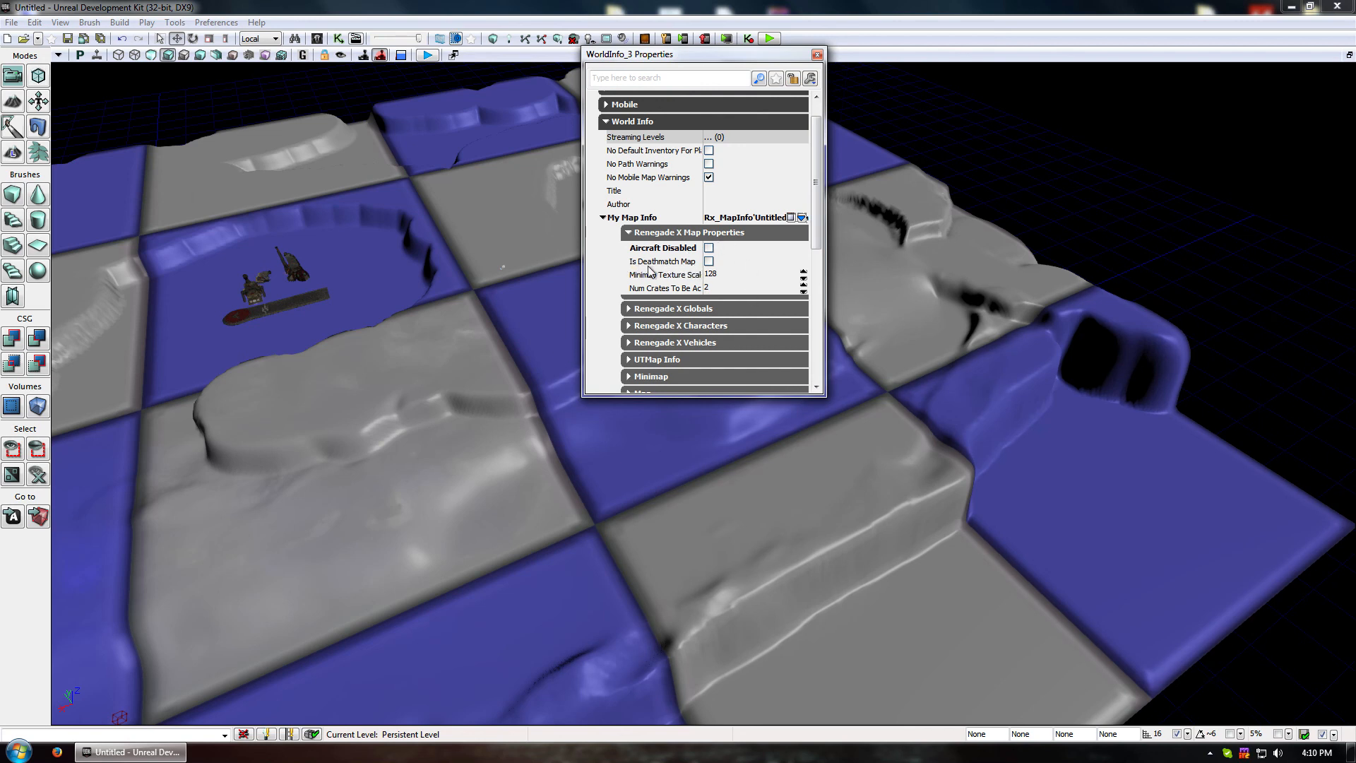
{"action": "left_click", "coordinate": [817, 56]}
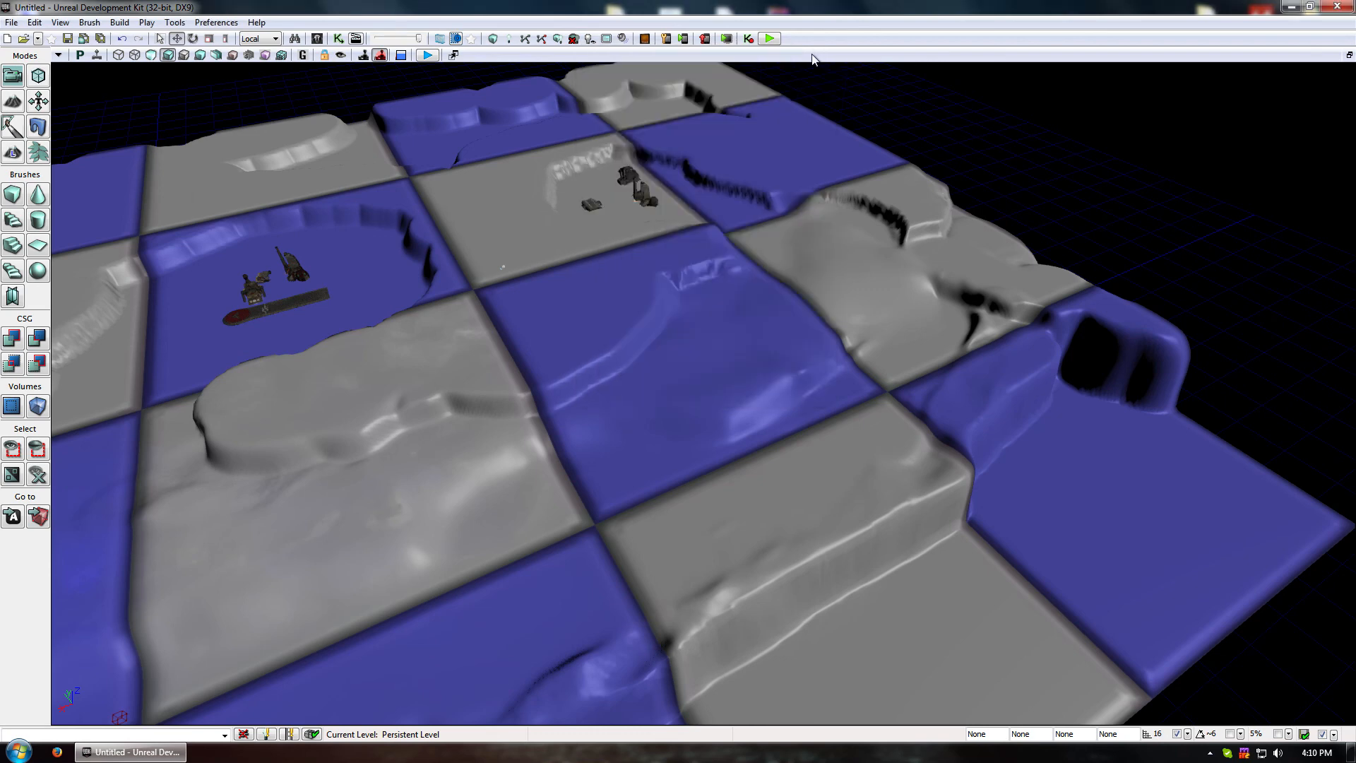
Play-test the level from the ground beside the Nod airstrip, firing the rifle and looking around the base, and end the preview
{"action": "left_click_drag", "start_coordinate": [667, 517], "coordinate": [625, 540]}
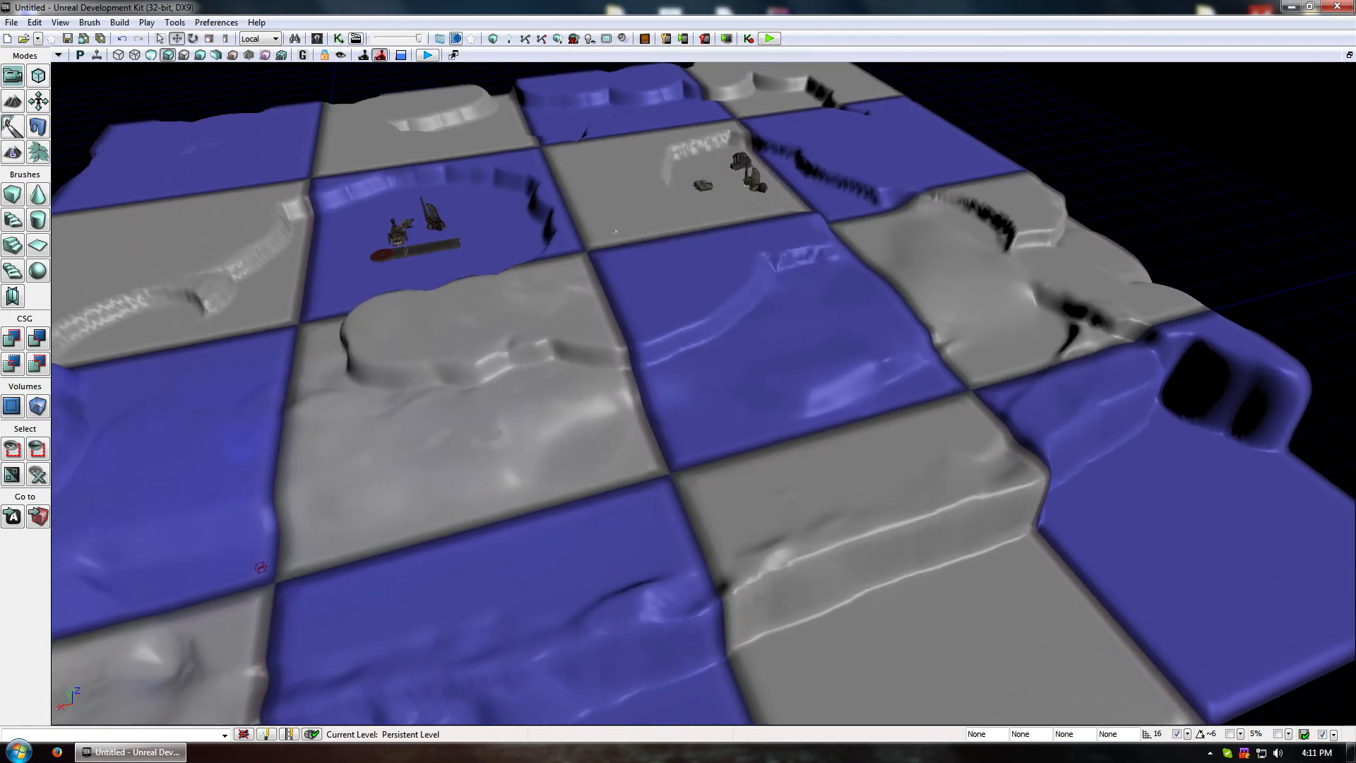
{"action": "left_click_drag", "start_coordinate": [615, 232], "coordinate": [579, 232]}
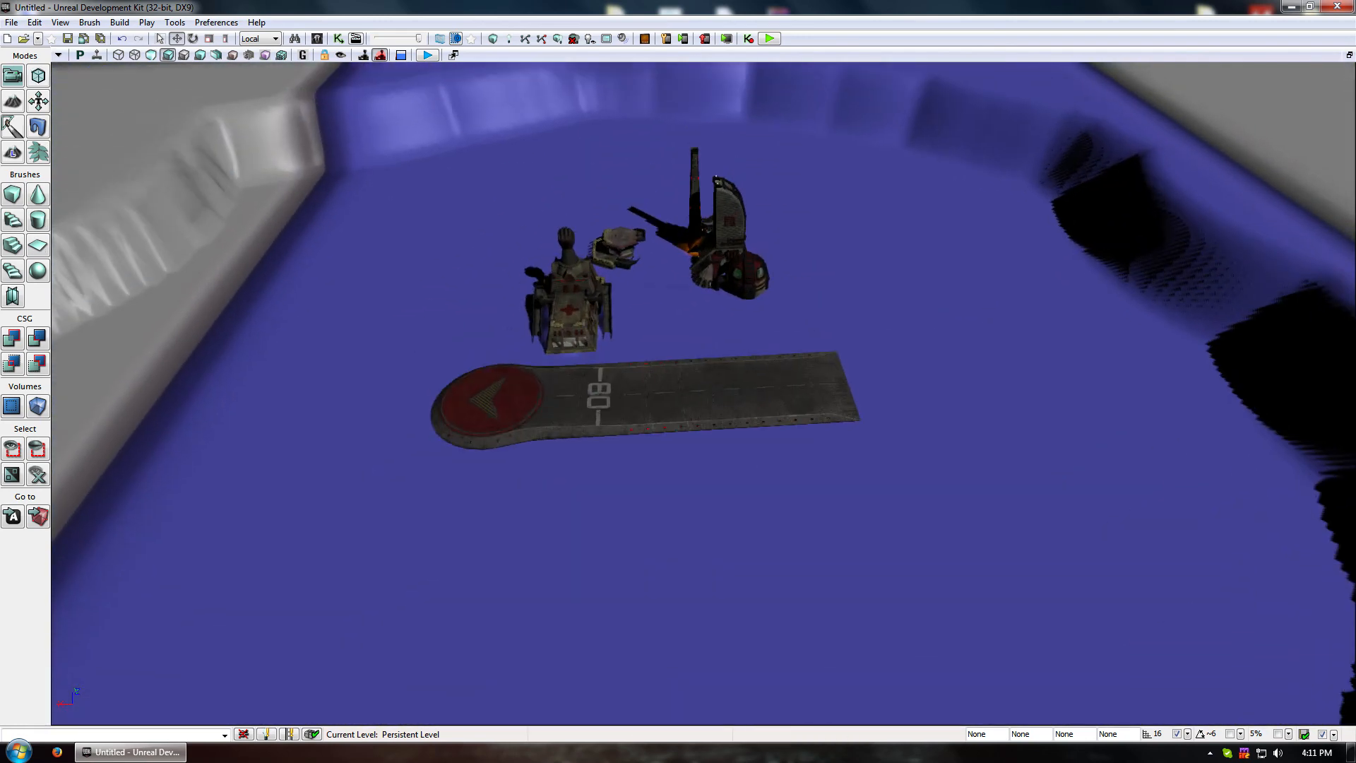
{"action": "left_click", "coordinate": [561, 296]}
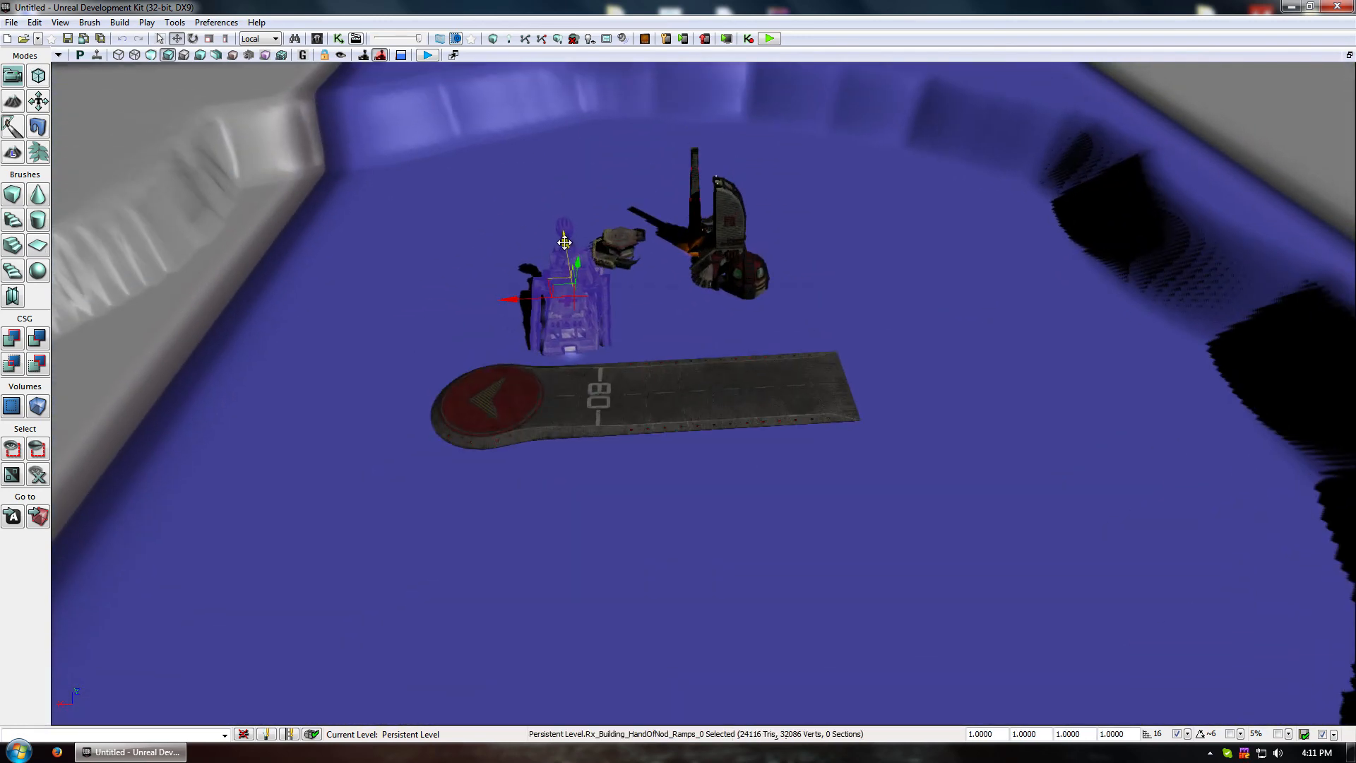
{"action": "left_click", "coordinate": [723, 236]}
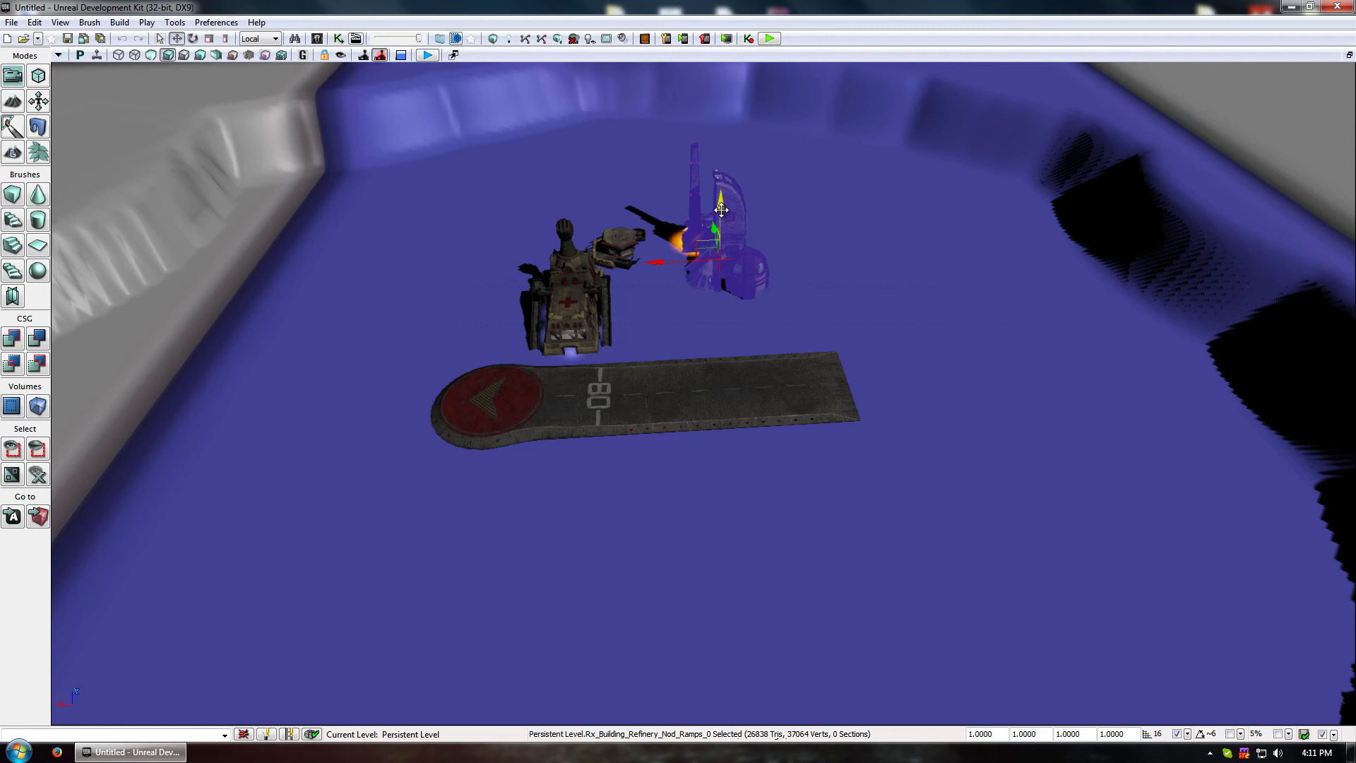
{"action": "left_click", "coordinate": [645, 389]}
{"action": "right_click", "coordinate": [666, 475]}
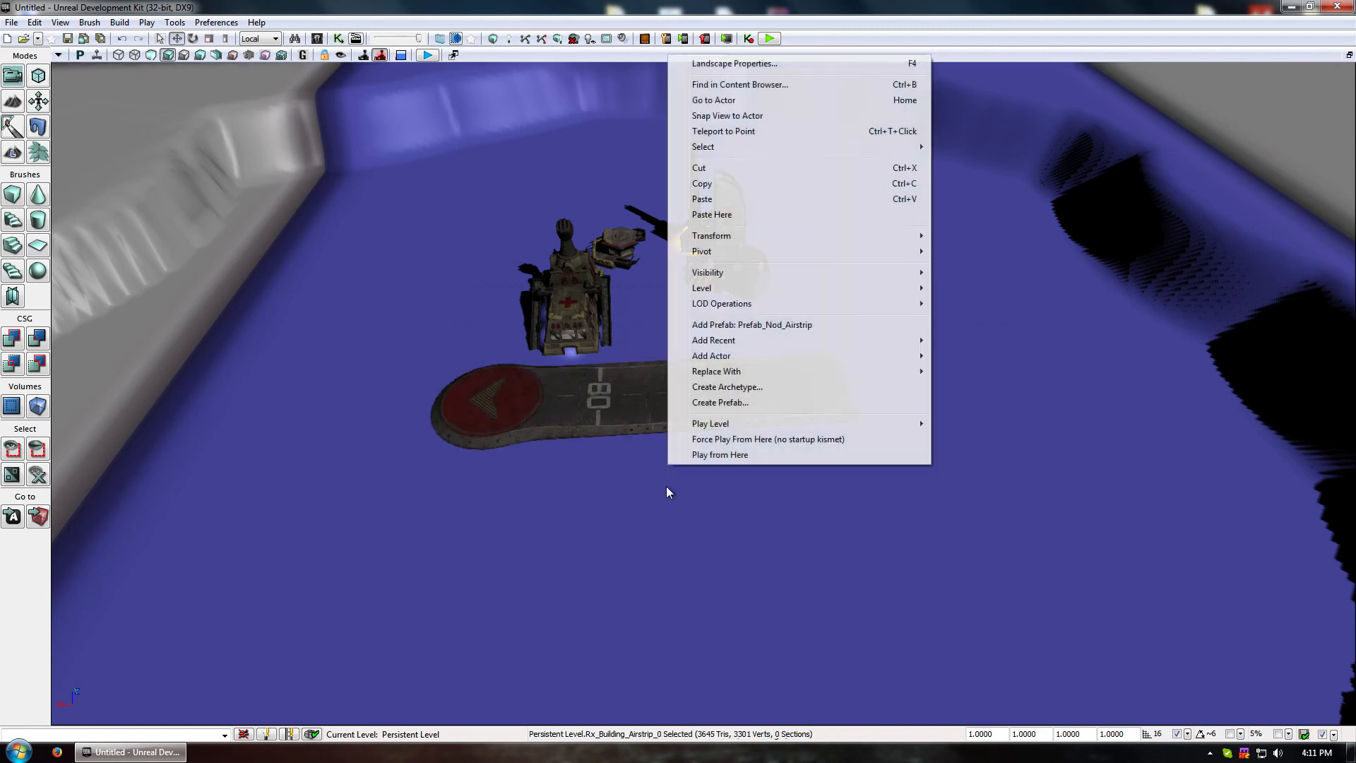
{"action": "left_click", "coordinate": [737, 454]}
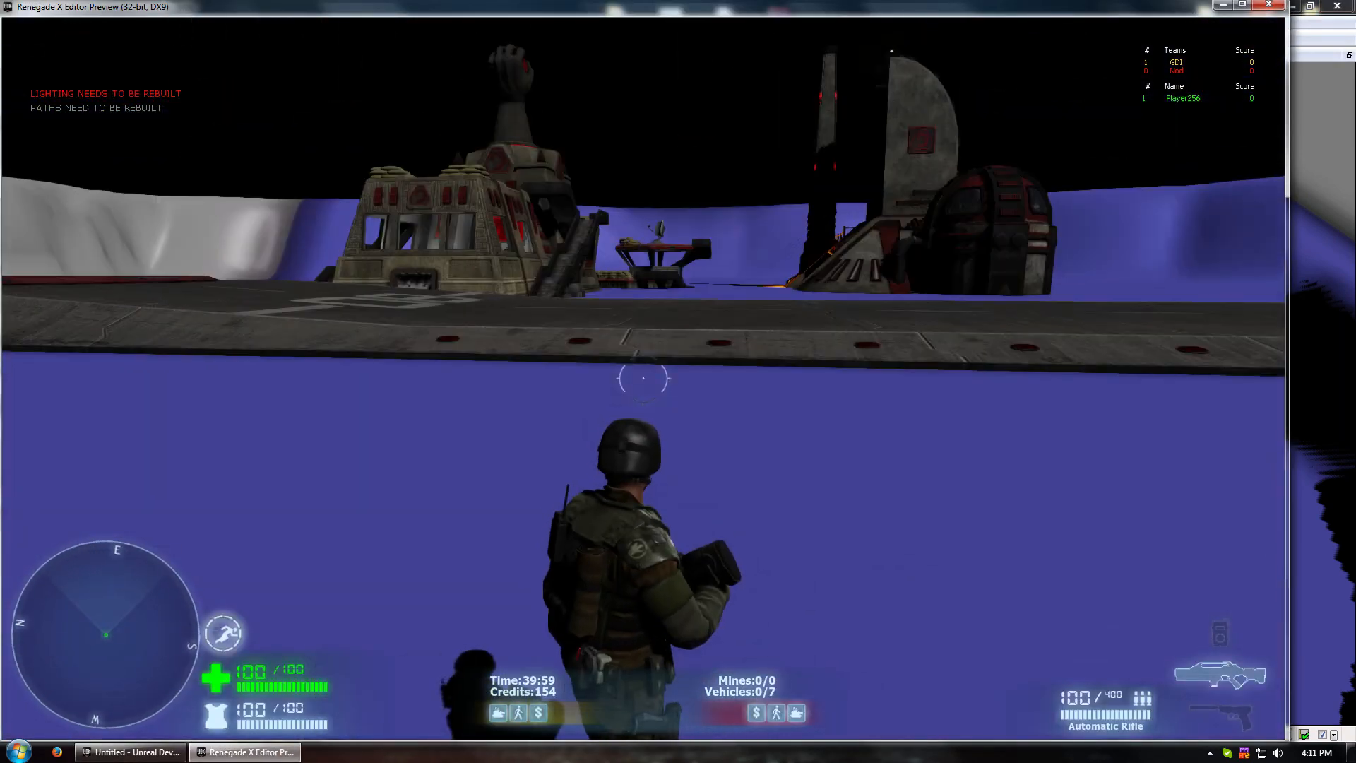
{"action": "left_click", "coordinate": [643, 377]}
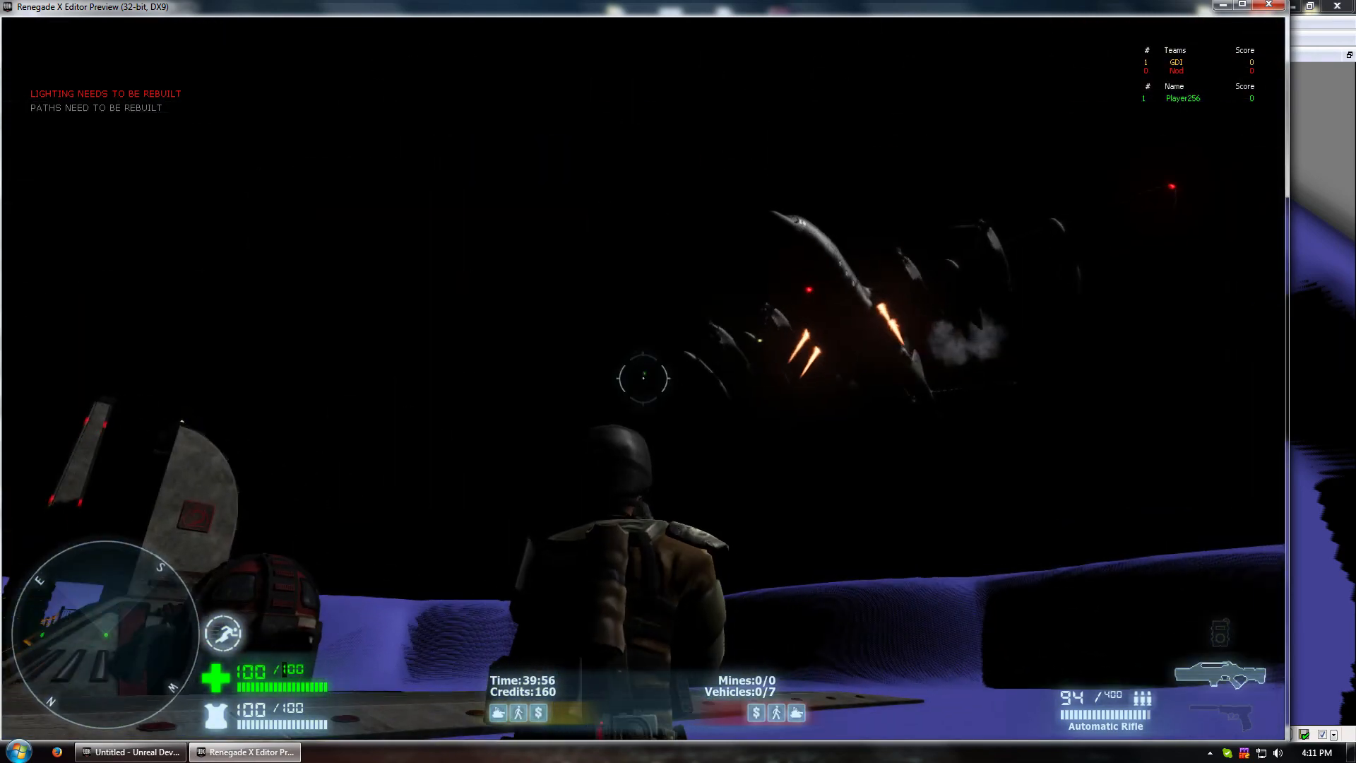
{"action": "key", "text": "Escape"}
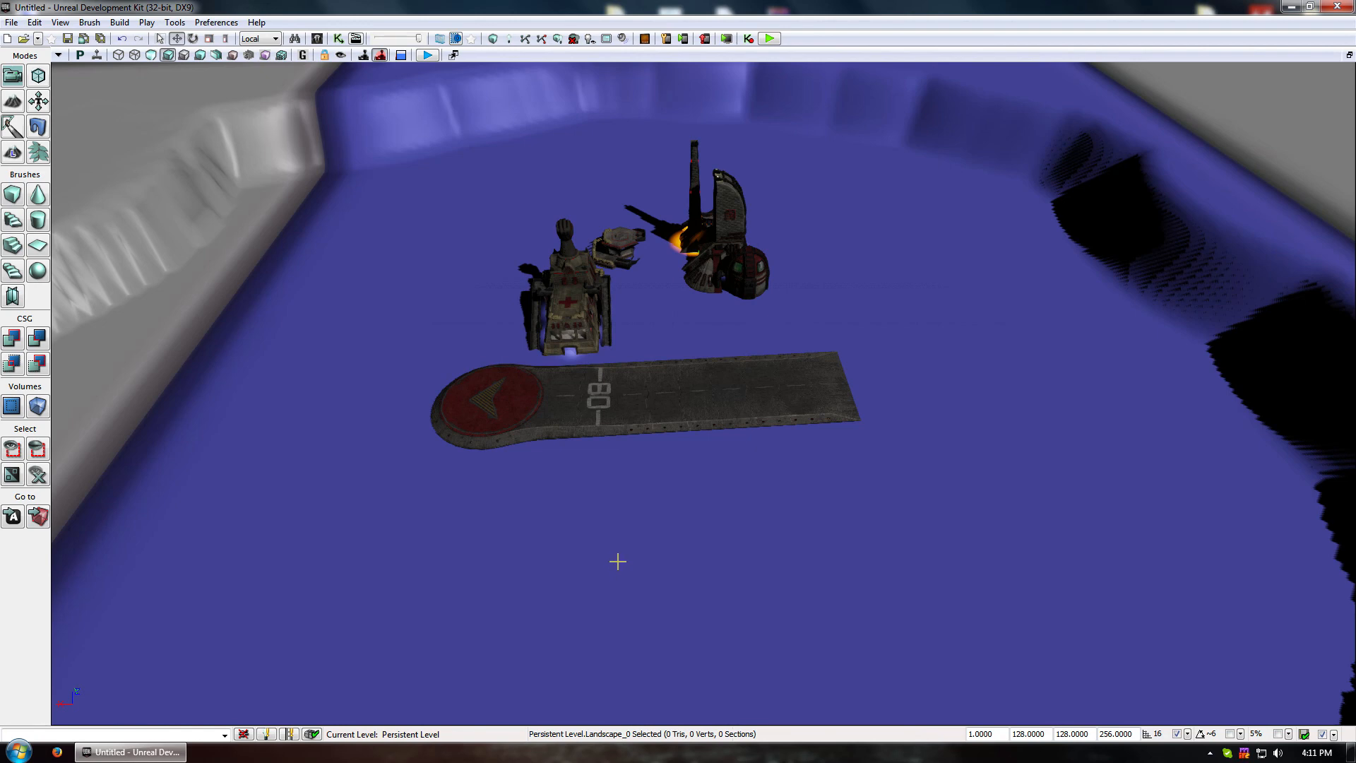
{"action": "right_click_drag", "start_coordinate": [784, 455], "coordinate": [706, 402]}
{"action": "left_click_drag", "start_coordinate": [785, 454], "coordinate": [858, 464]}
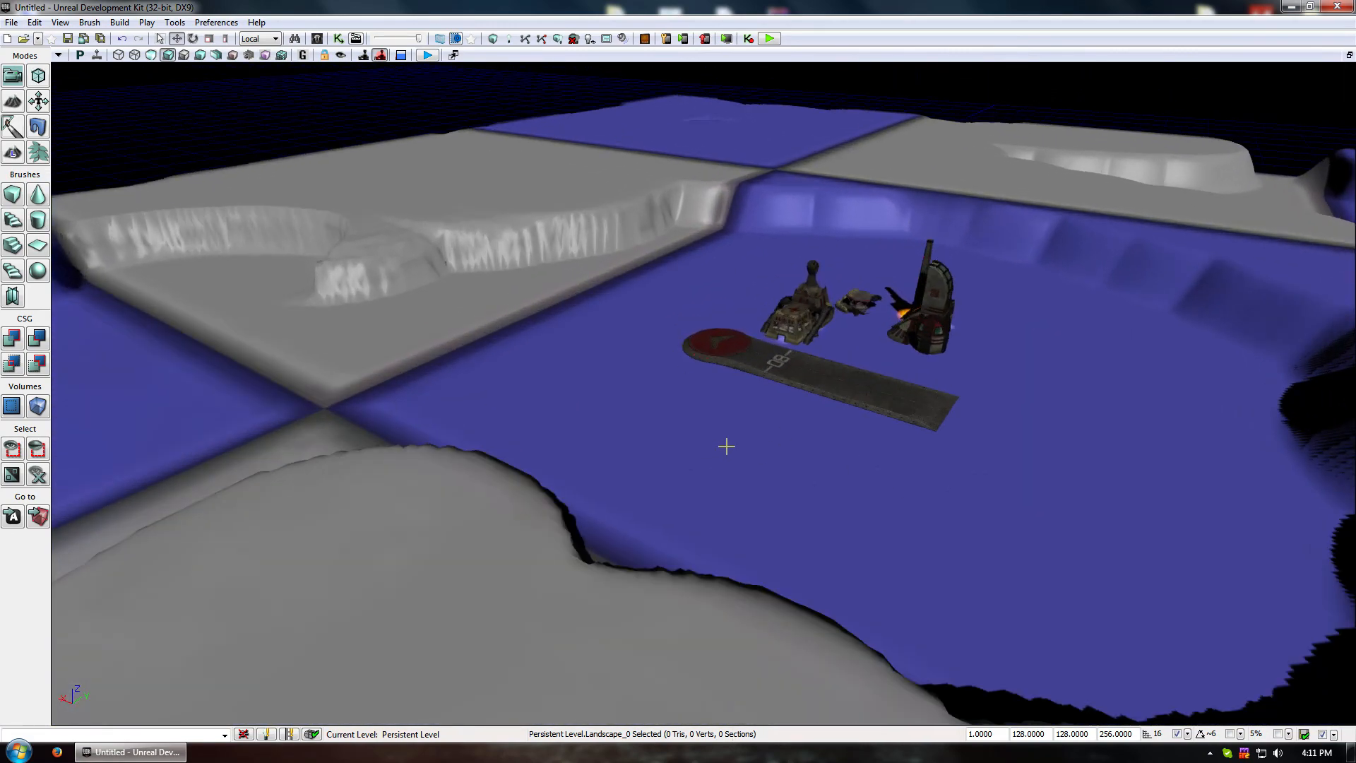
{"action": "left_click_drag", "start_coordinate": [726, 446], "coordinate": [755, 445]}
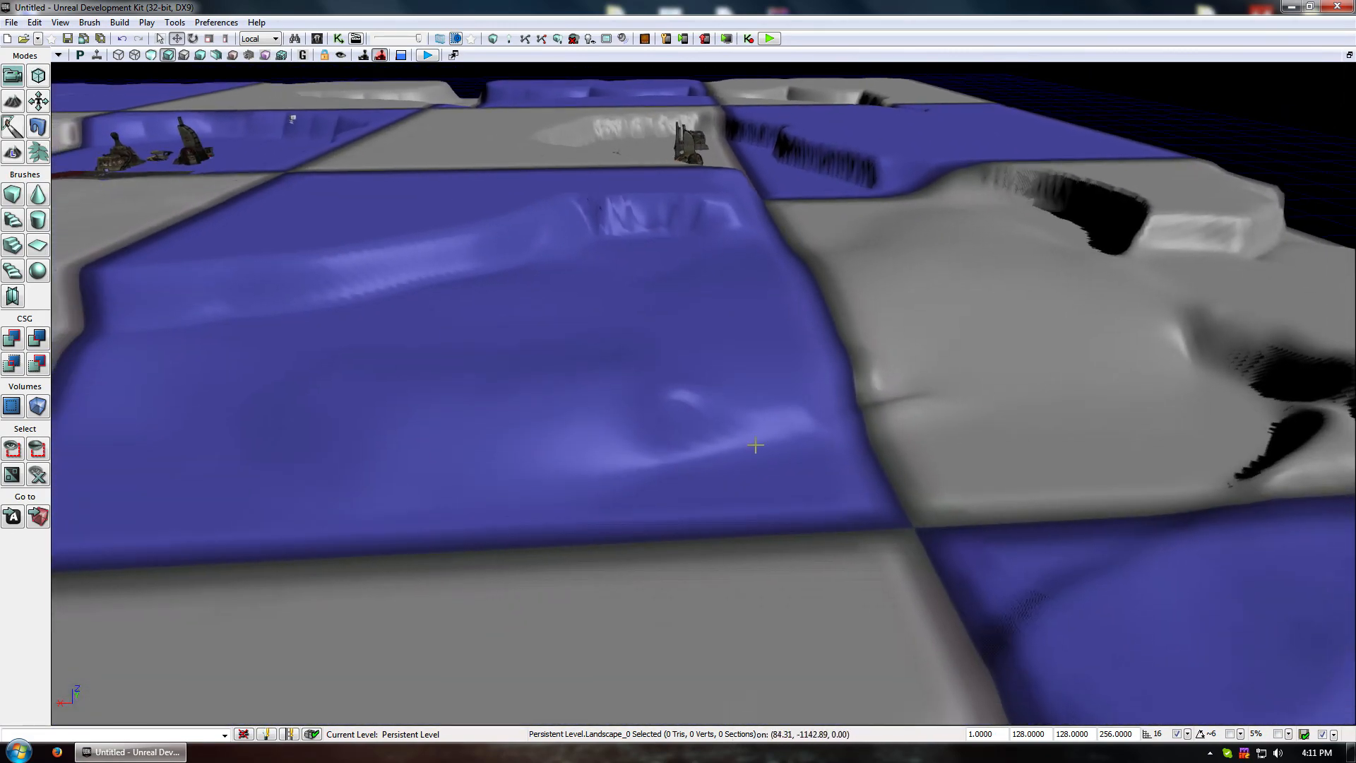
{"action": "left_click_drag", "start_coordinate": [837, 464], "coordinate": [713, 463]}
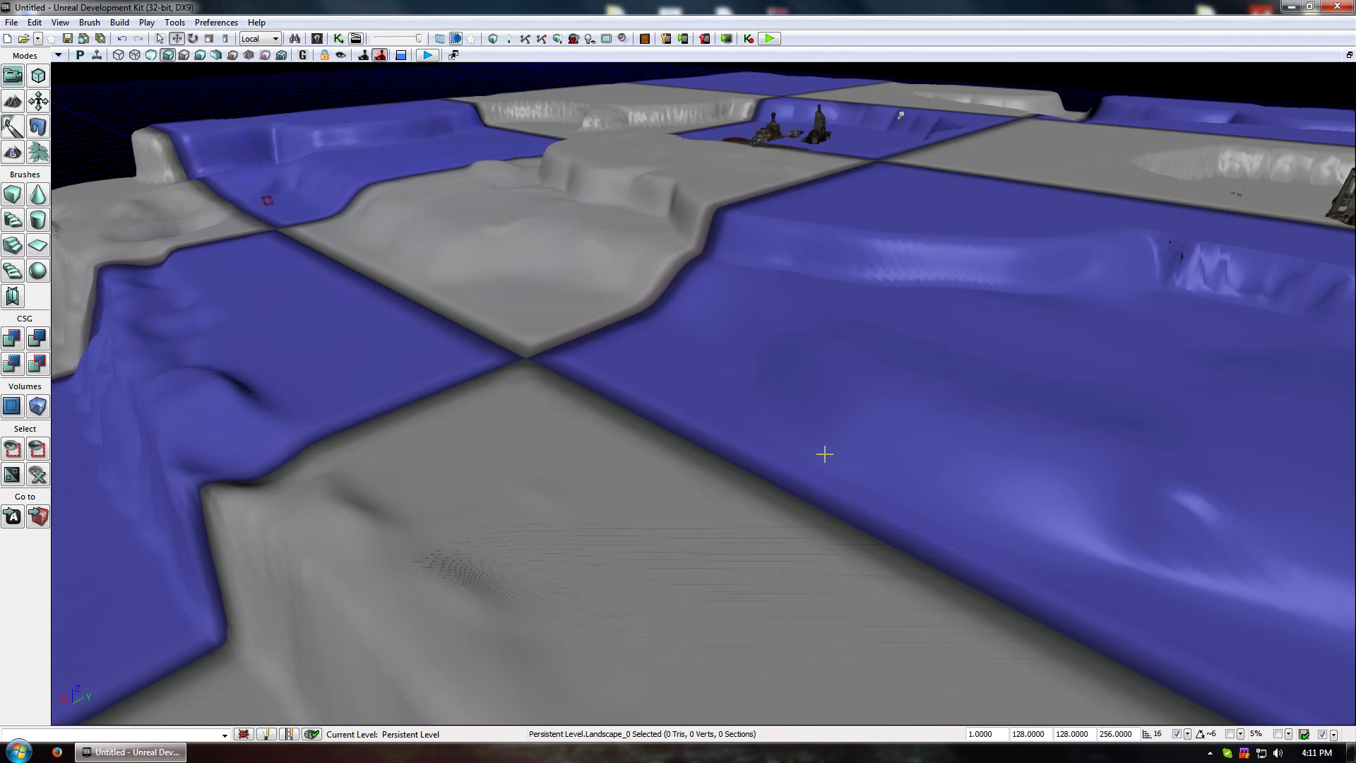